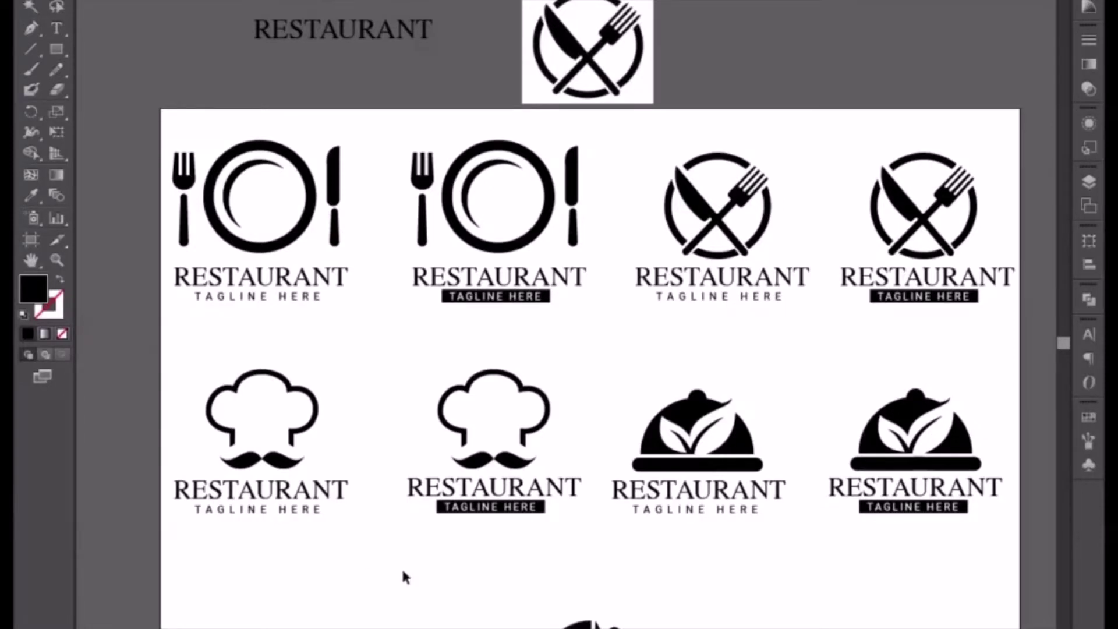
Copy the chef-hat restaurant logo with the boxed tagline and the green cloche image into the education banner document, placing them right of the artboard
{"action": "left_click_drag", "start_coordinate": [402, 577], "coordinate": [335, 436]}
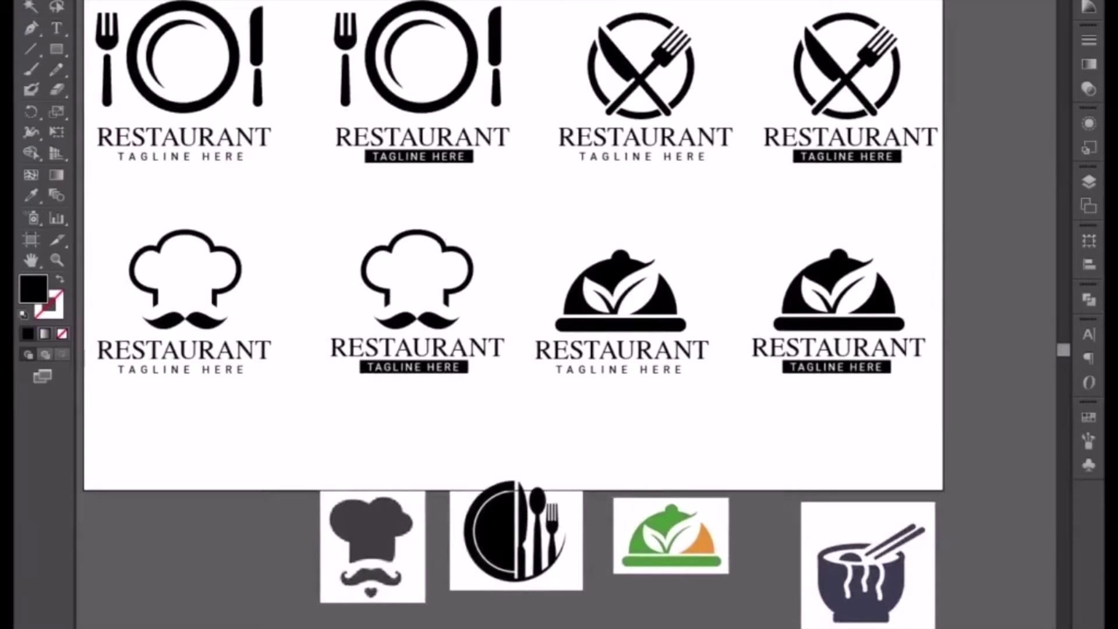
{"action": "left_click_drag", "start_coordinate": [316, 247], "coordinate": [460, 375]}
{"action": "left_click", "coordinate": [715, 567], "text": "shift"}
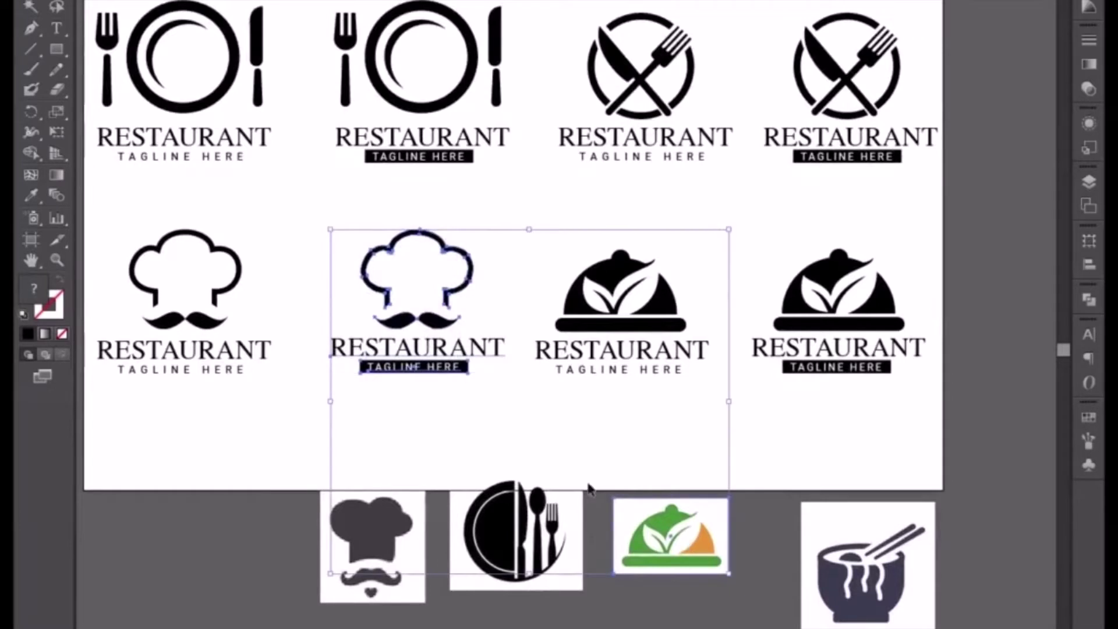
{"action": "left_click_drag", "start_coordinate": [430, 324], "coordinate": [314, 3]}
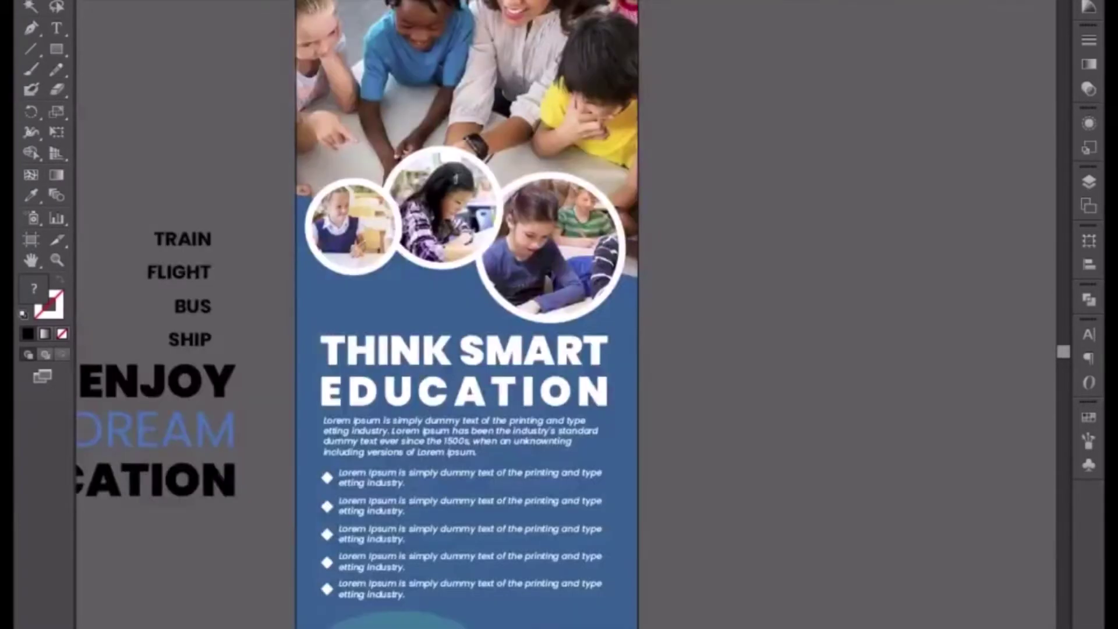
{"action": "left_click_drag", "start_coordinate": [536, 45], "coordinate": [849, 196]}
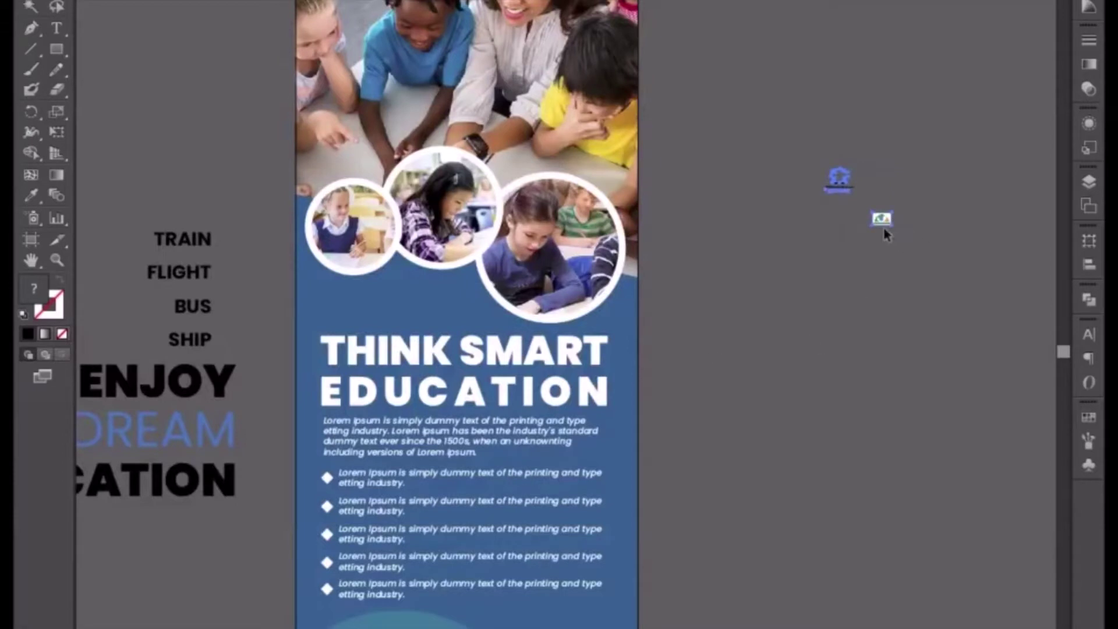
Enlarge the pasted logos beside the artboard and group the parts of the chef-hat logo
{"action": "left_click_drag", "start_coordinate": [769, 153], "coordinate": [949, 325]}
{"action": "left_click_drag", "start_coordinate": [815, 233], "coordinate": [733, 332]}
{"action": "left_click", "coordinate": [750, 83]}
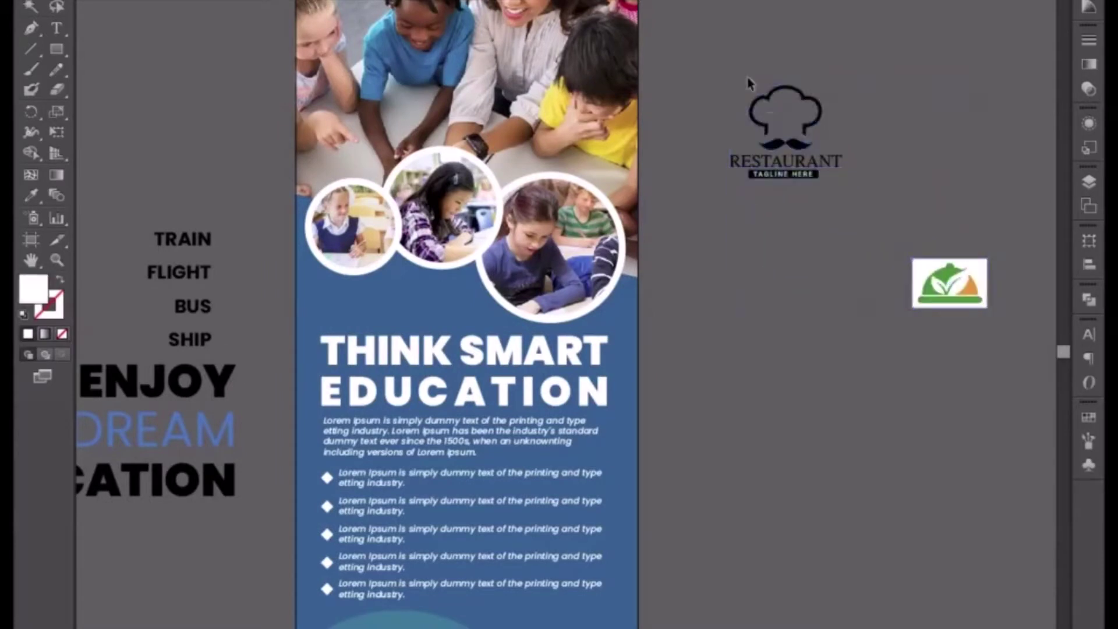
{"action": "left_click_drag", "start_coordinate": [845, 265], "coordinate": [845, 265]}
{"action": "key", "text": "ctrl+g"}
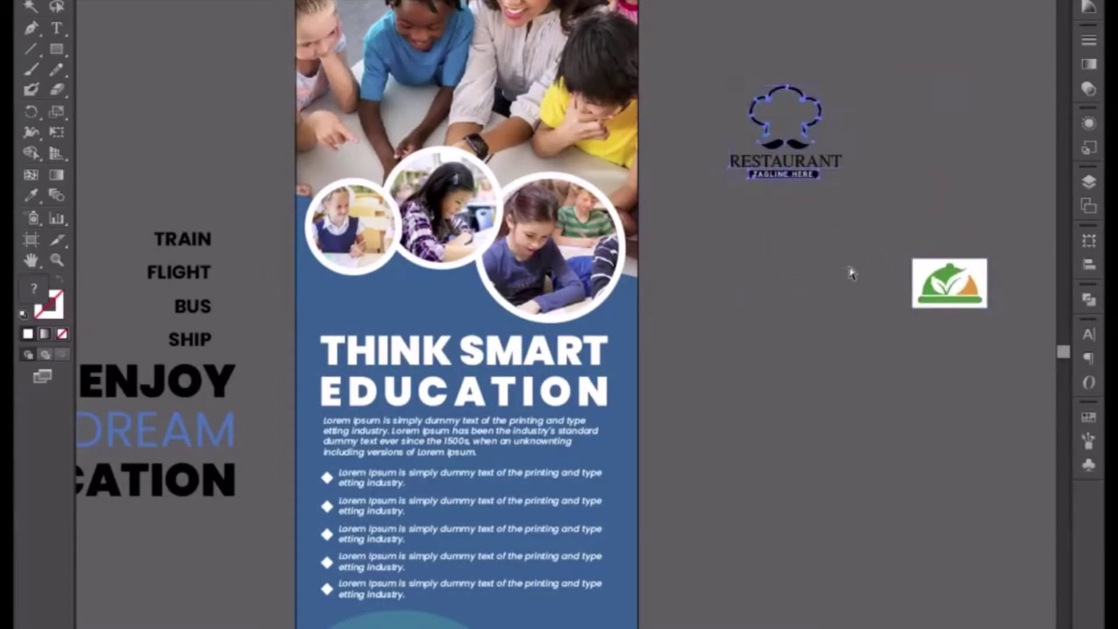
Move the bulleted text off the artboard to its right and the contact details to its left
{"action": "left_click_drag", "start_coordinate": [724, 492], "coordinate": [753, 357]}
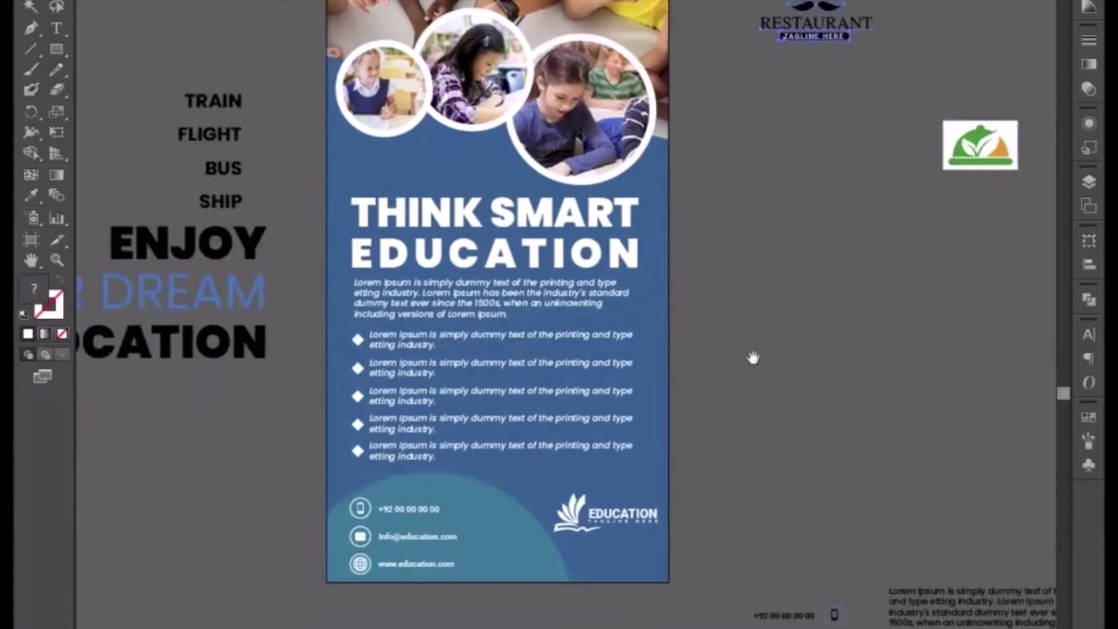
{"action": "left_click", "coordinate": [405, 348]}
{"action": "left_click_drag", "start_coordinate": [413, 346], "coordinate": [841, 346]}
{"action": "left_click_drag", "start_coordinate": [389, 544], "coordinate": [147, 543]}
Delete all the remaining education artwork from the banner artboard, keeping the items placed outside it
{"action": "key", "text": "ctrl+minus"}
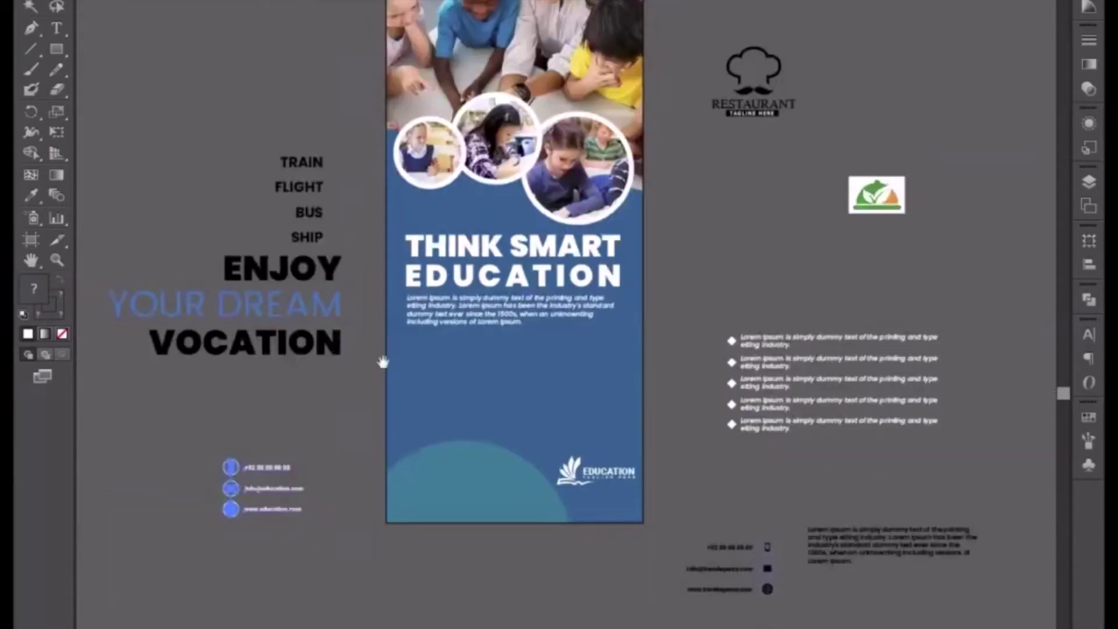
{"action": "scroll", "coordinate": [405, 245], "scroll_direction": "up", "scroll_amount": 3}
{"action": "left_click_drag", "start_coordinate": [395, 16], "coordinate": [605, 628]}
{"action": "key", "text": "Delete"}
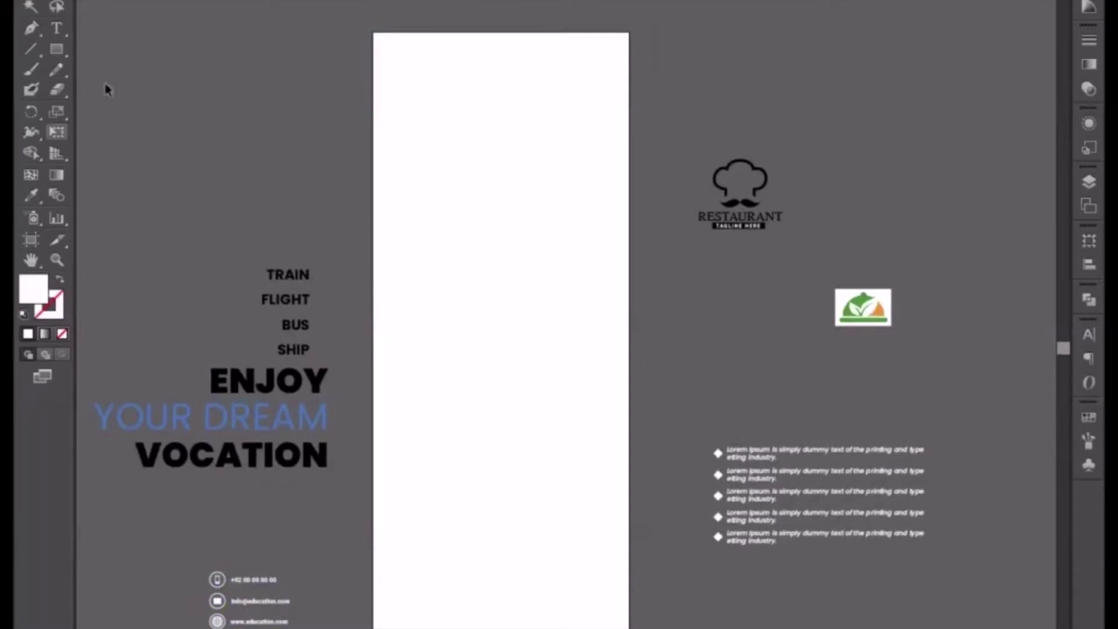
Draw a full-width rectangle across the top of the artboard and fill it with green sampled from the cloche logo
{"action": "left_click", "coordinate": [56, 49]}
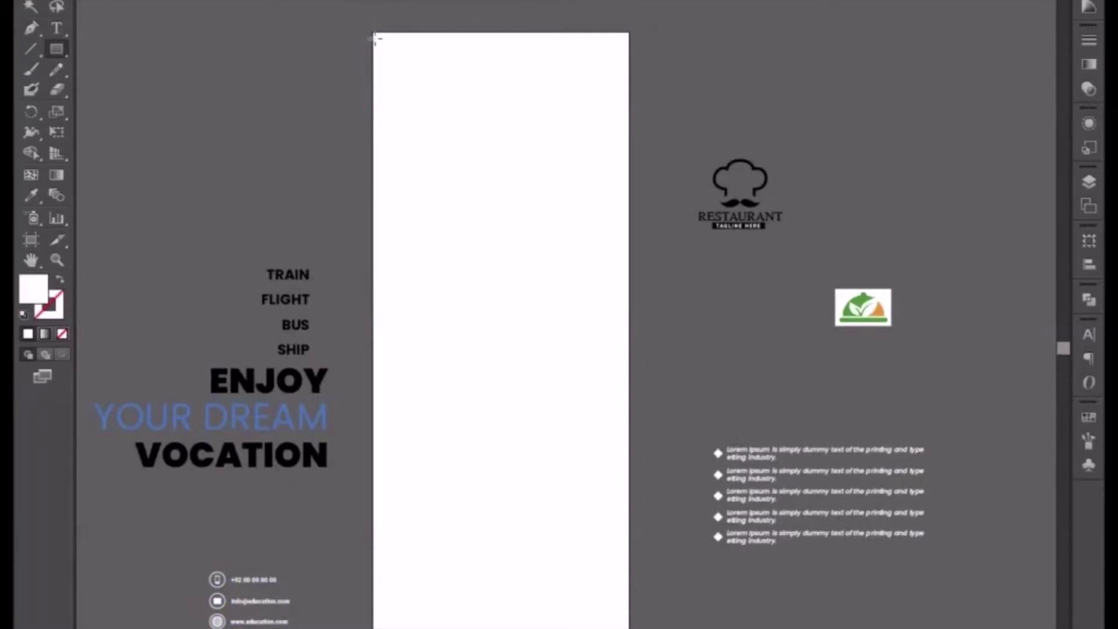
{"action": "left_click_drag", "start_coordinate": [373, 31], "coordinate": [629, 83]}
{"action": "key", "text": "i"}
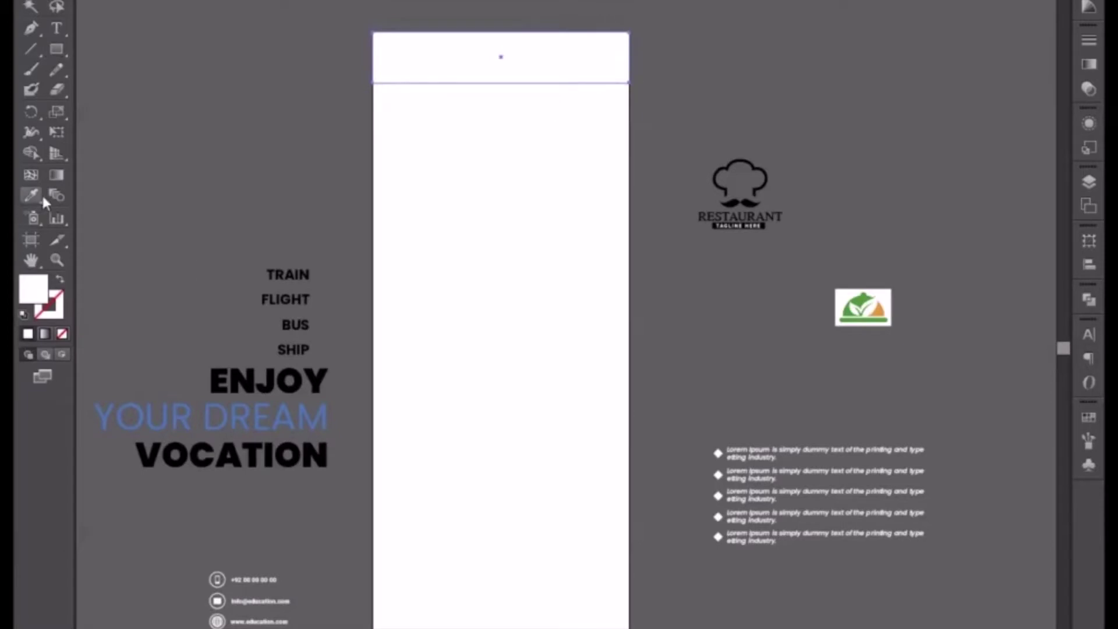
{"action": "left_click", "coordinate": [869, 294]}
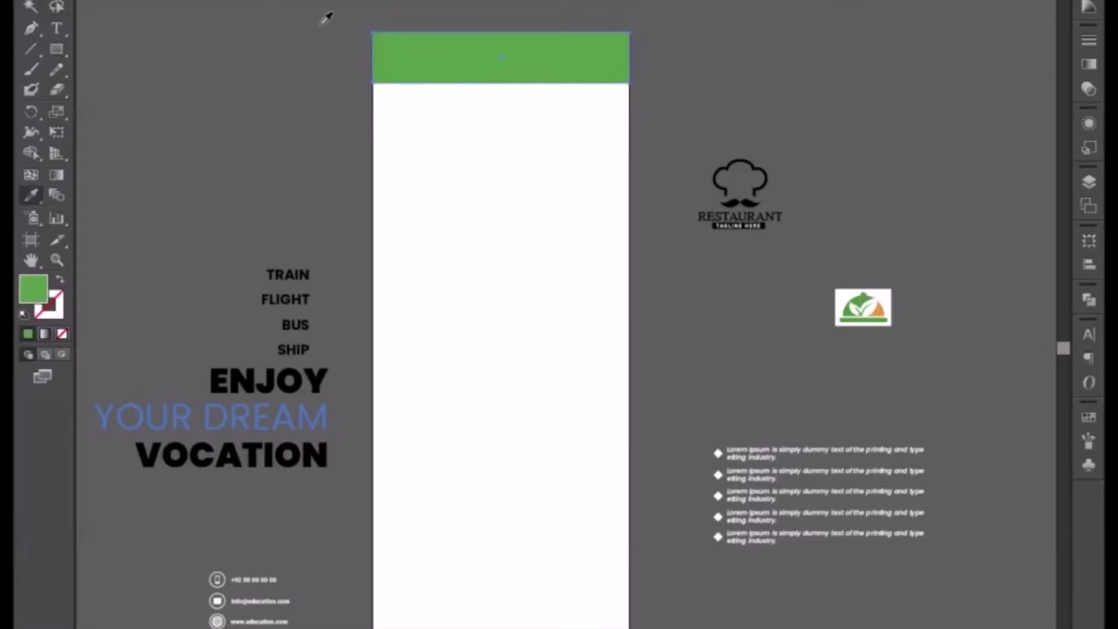
{"action": "left_click", "coordinate": [28, 2]}
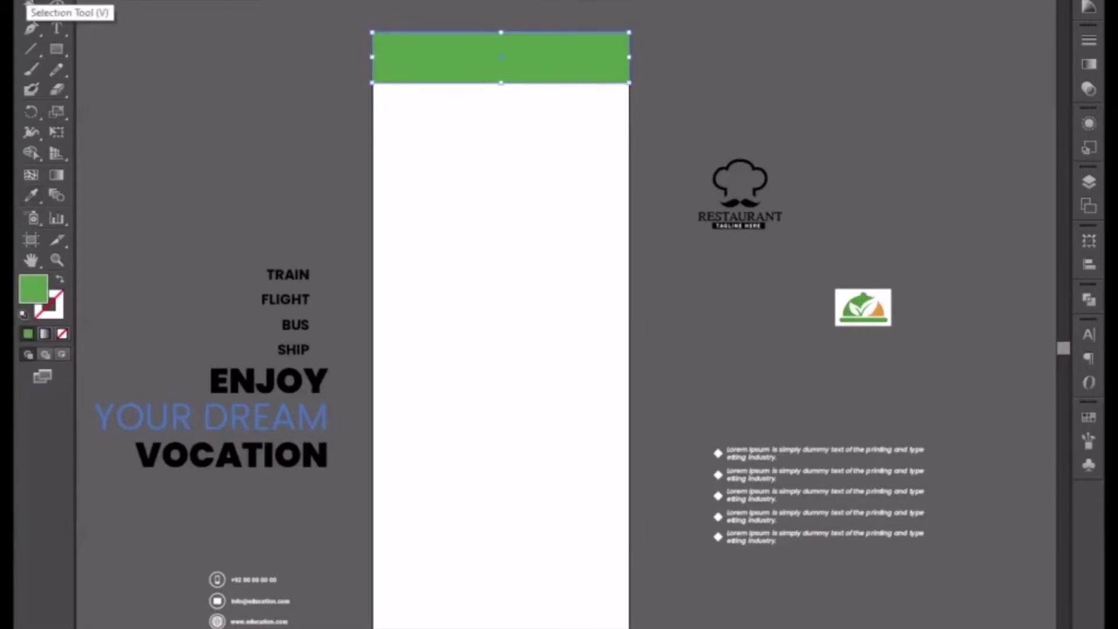
{"action": "left_click", "coordinate": [246, 194]}
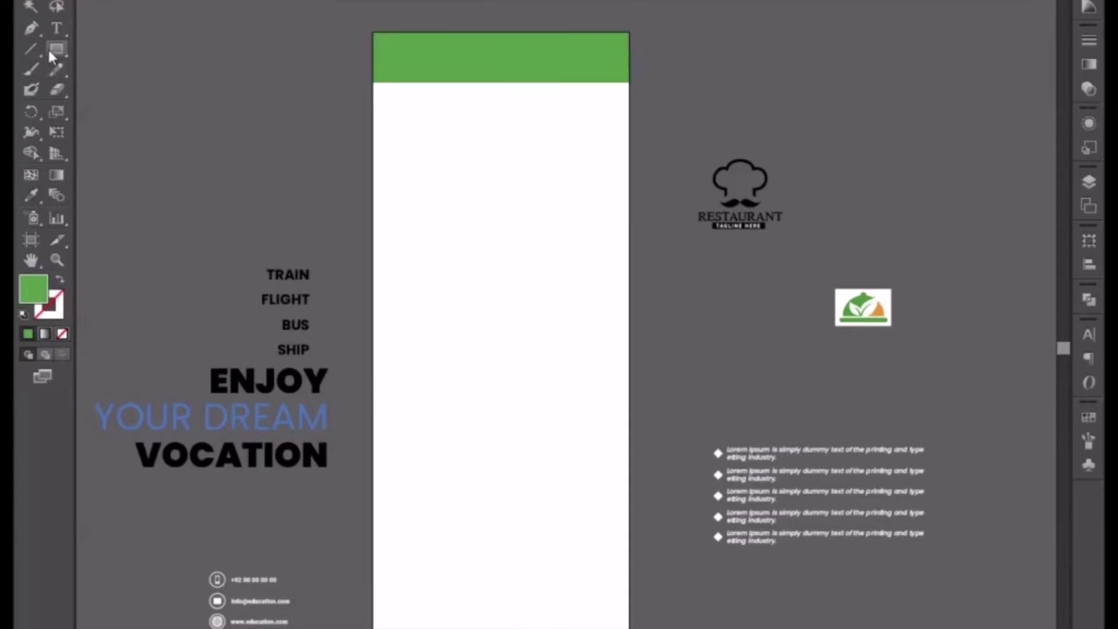
Draw a curved path with the Pen tool from just beyond the artboard's right edge up to its left edge
{"action": "left_click", "coordinate": [32, 33]}
{"action": "left_click_drag", "start_coordinate": [644, 306], "coordinate": [625, 310]}
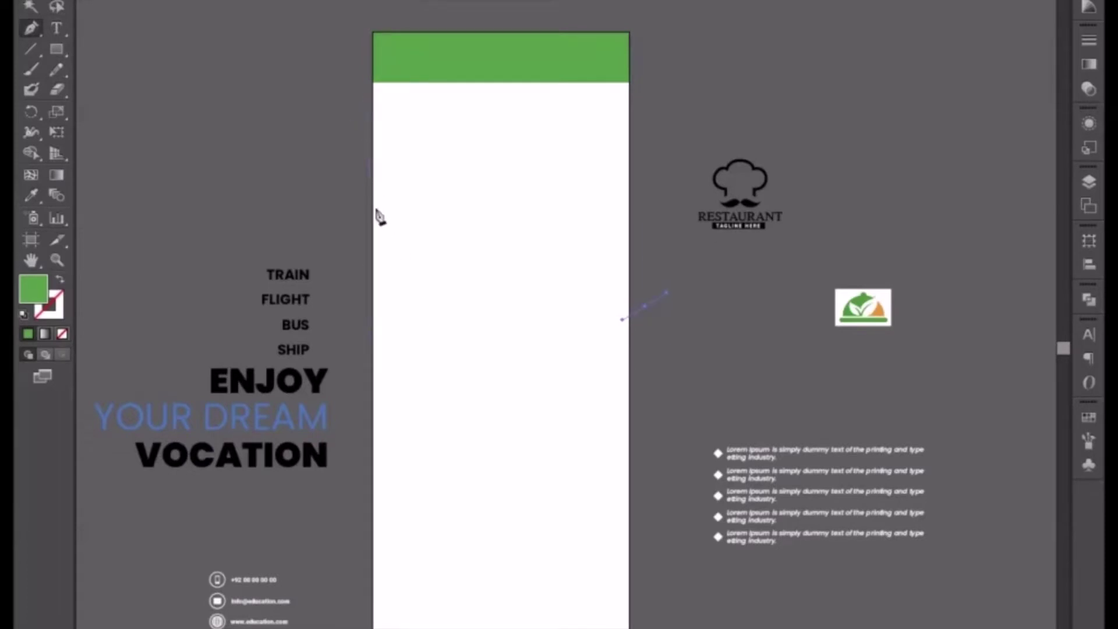
{"action": "left_click_drag", "start_coordinate": [372, 205], "coordinate": [379, 96]}
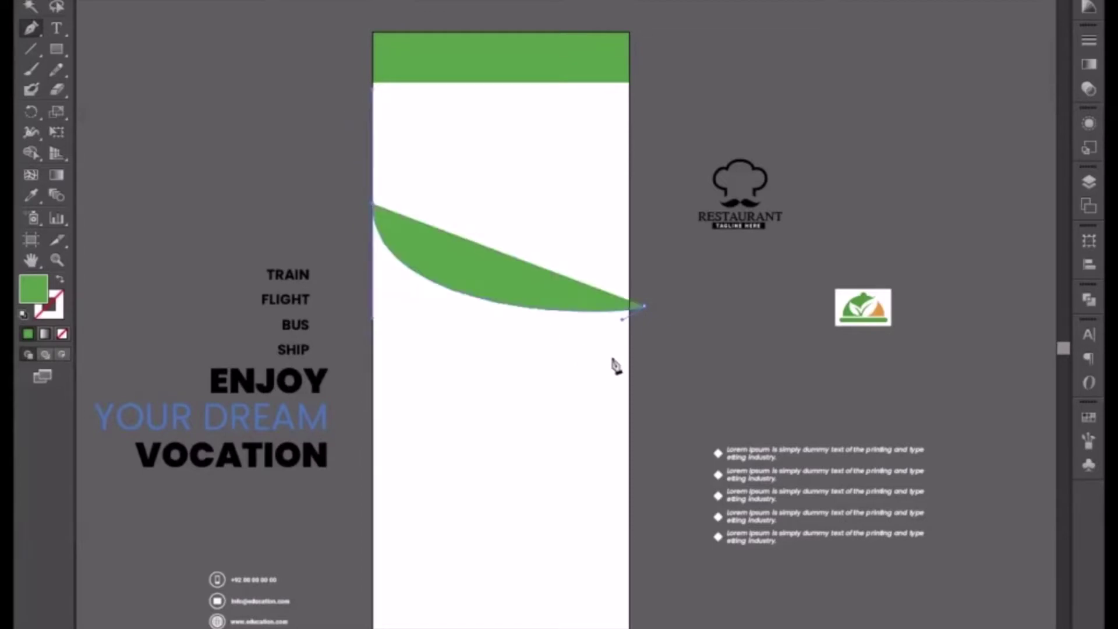
Reshape the curve with its right end point lower, and extend its left end straight up to the green band
{"action": "left_click_drag", "start_coordinate": [644, 305], "coordinate": [593, 410]}
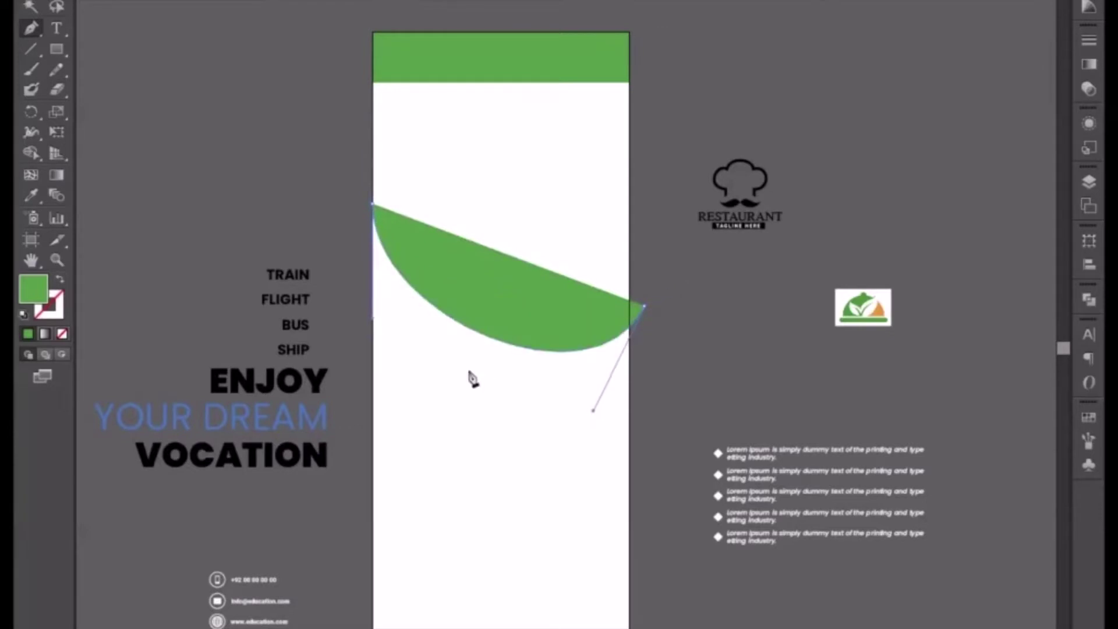
{"action": "key", "text": "a"}
{"action": "key", "text": "ctrl+z"}
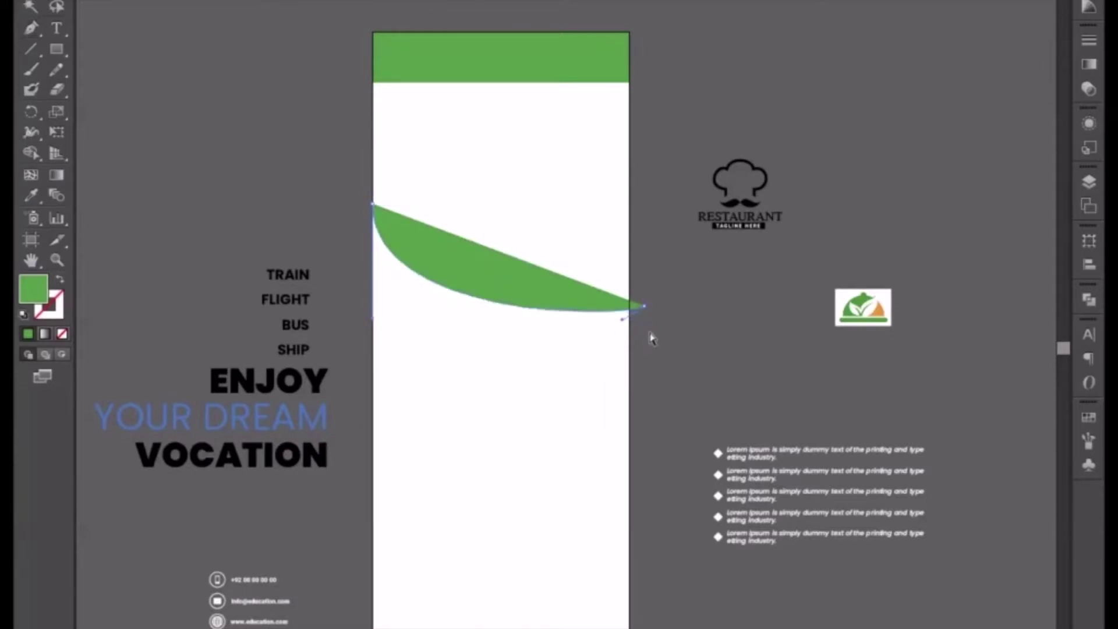
{"action": "left_click_drag", "start_coordinate": [644, 309], "coordinate": [584, 426]}
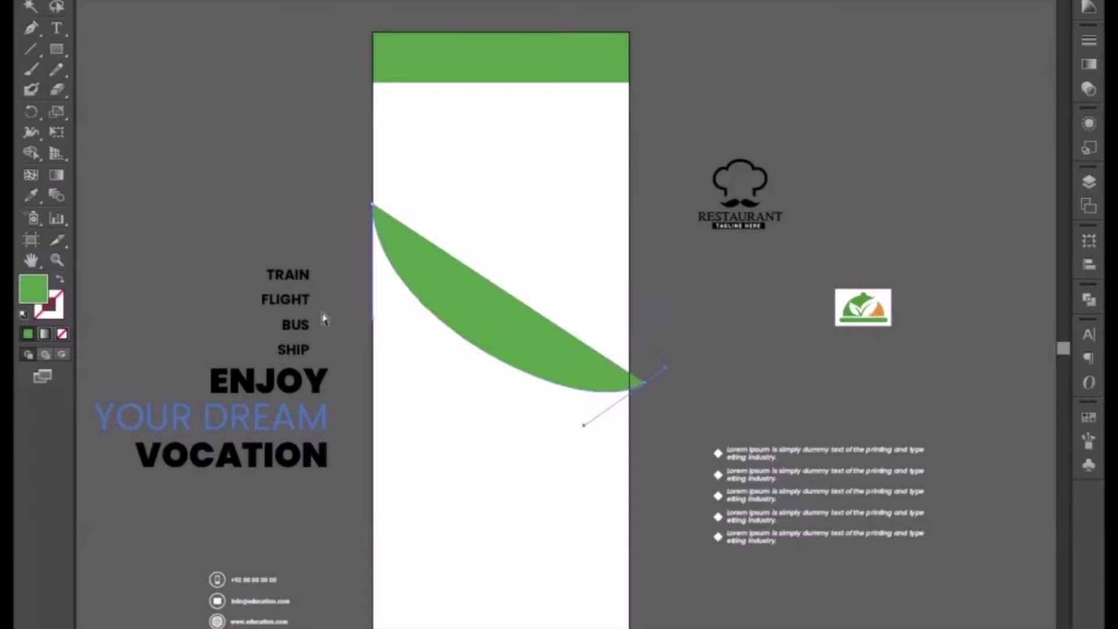
{"action": "left_click_drag", "start_coordinate": [374, 323], "coordinate": [442, 379]}
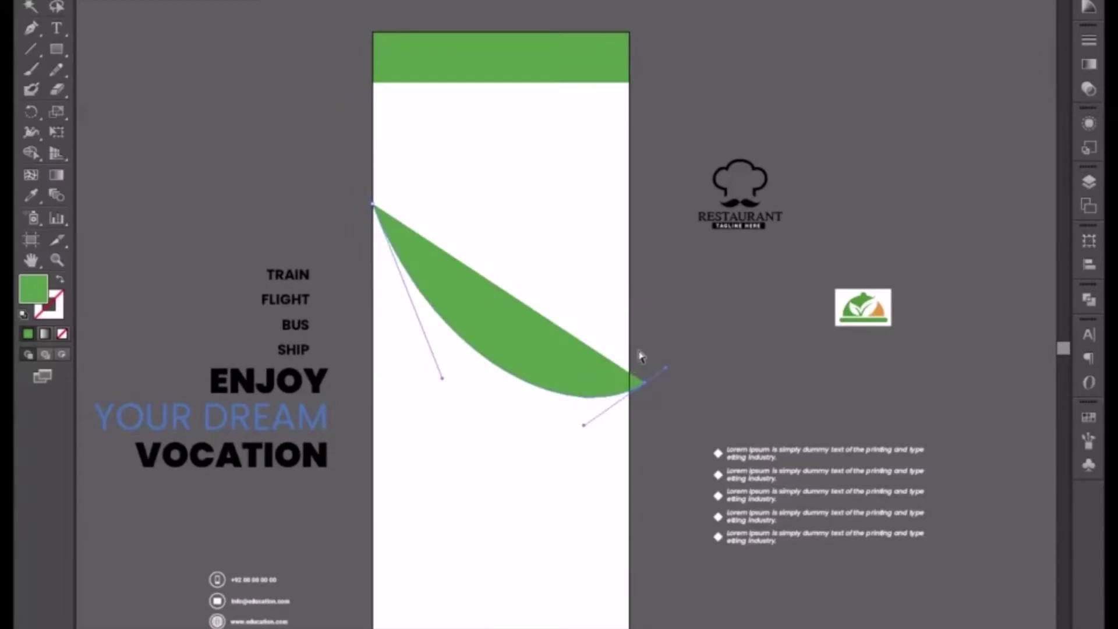
{"action": "left_click", "coordinate": [31, 28]}
{"action": "left_click", "coordinate": [374, 83]}
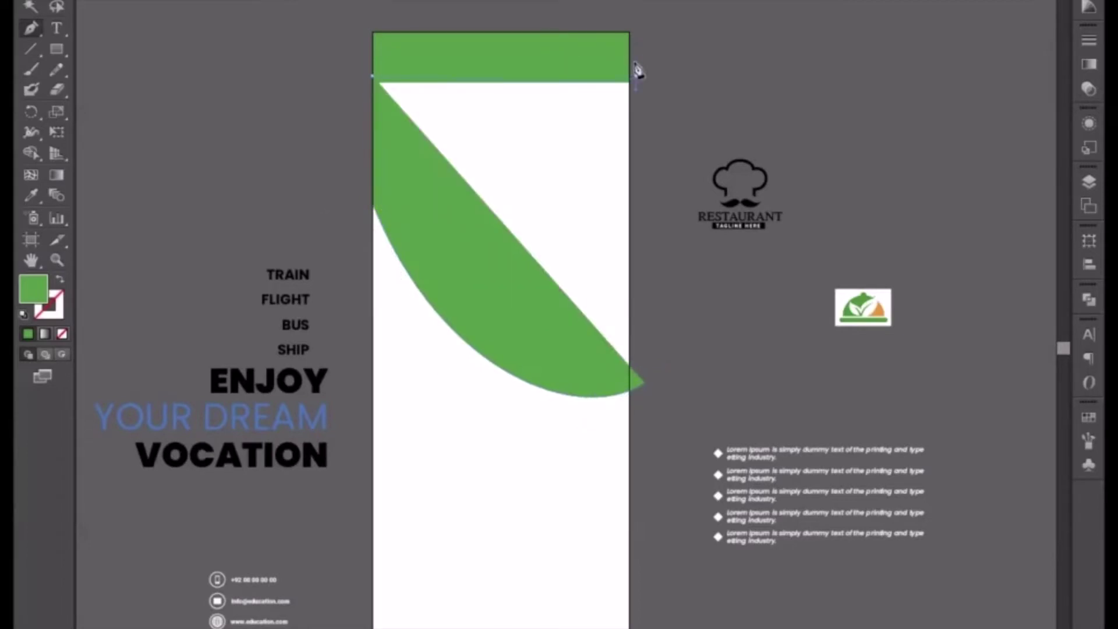
{"action": "left_click", "coordinate": [636, 62]}
{"action": "left_click", "coordinate": [644, 386]}
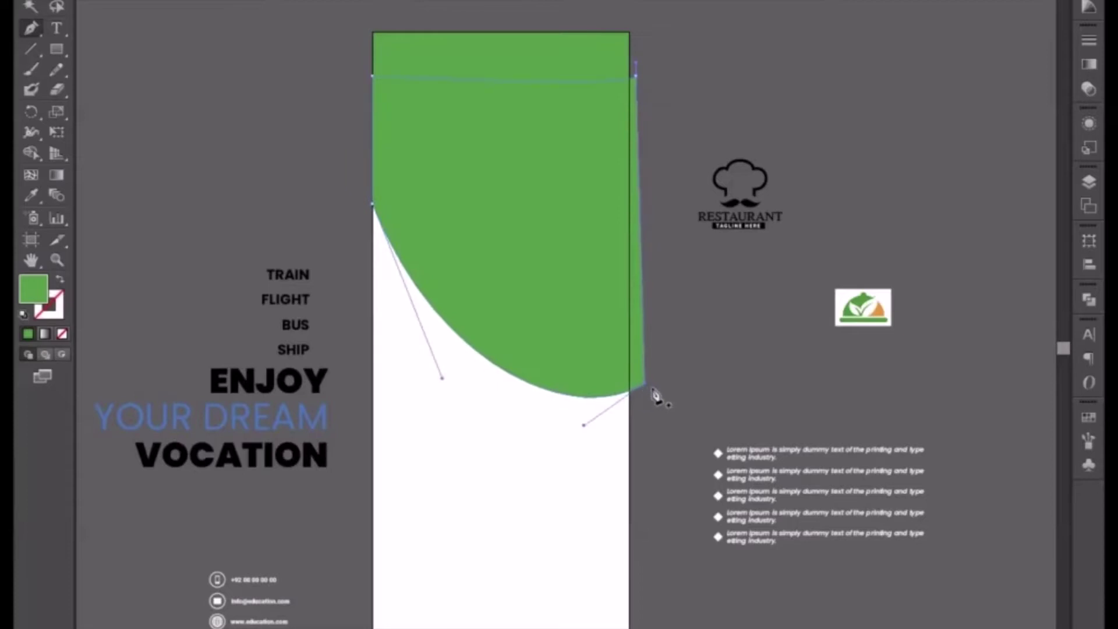
{"action": "key", "text": "ctrl+z"}
{"action": "key", "text": "ctrl+z"}
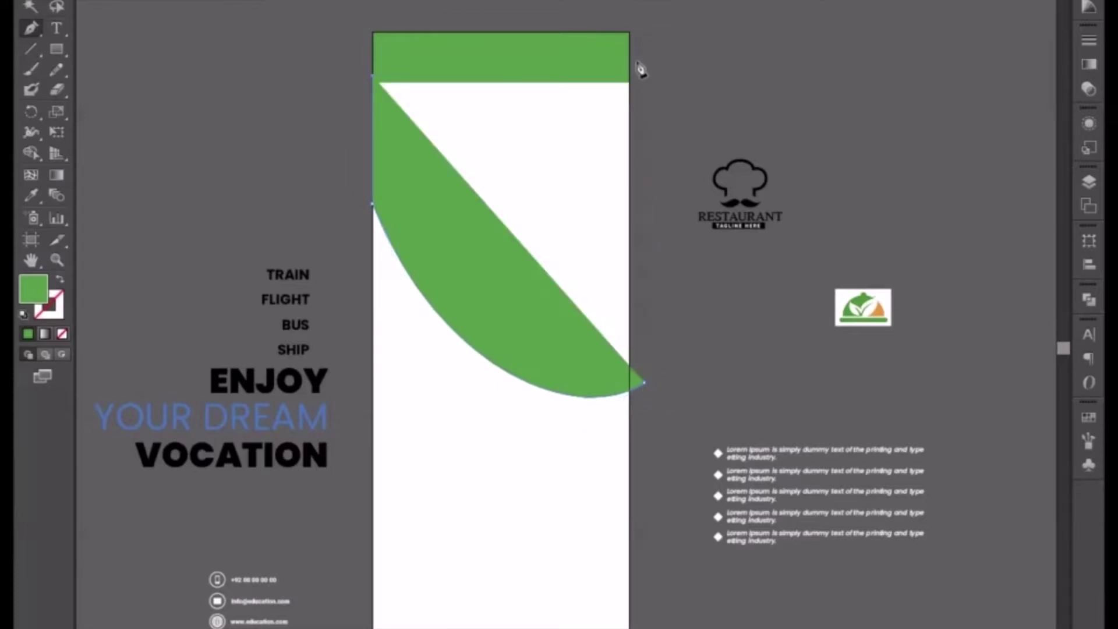
Close the curved shape with a corner just beyond the artboard's right edge, directly above its lower-right end point
{"action": "left_click", "coordinate": [645, 76]}
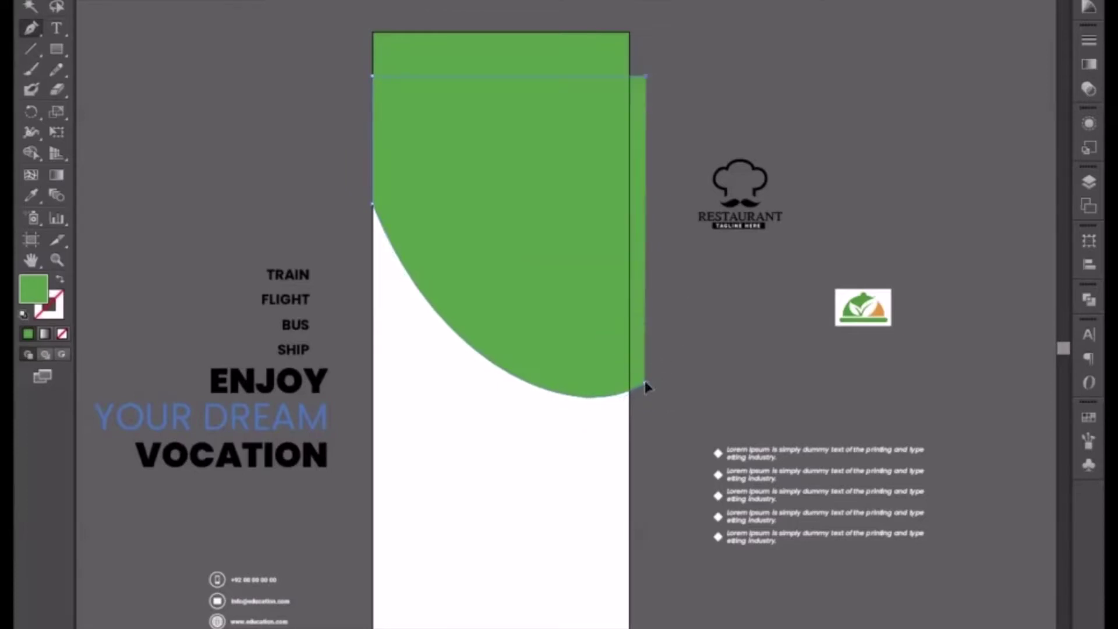
{"action": "left_click", "coordinate": [646, 384]}
{"action": "key", "text": "v"}
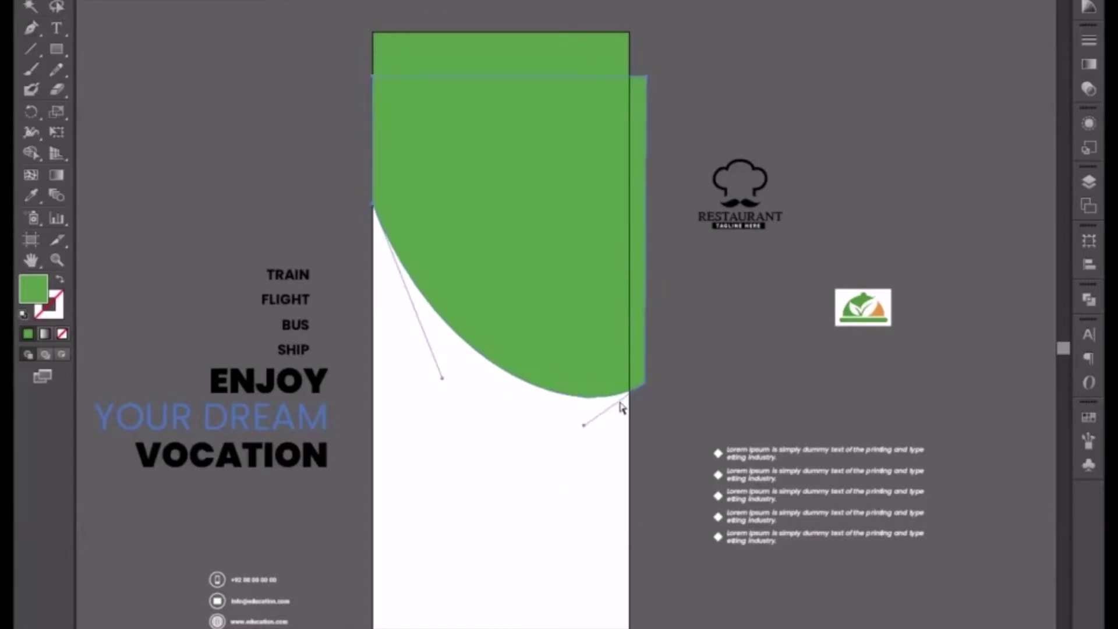
Raise the shape's lower-right anchor and flatten the curve by adjusting the handle of its left anchor
{"action": "left_click_drag", "start_coordinate": [646, 383], "coordinate": [646, 349]}
{"action": "key", "text": "ctrl+z"}
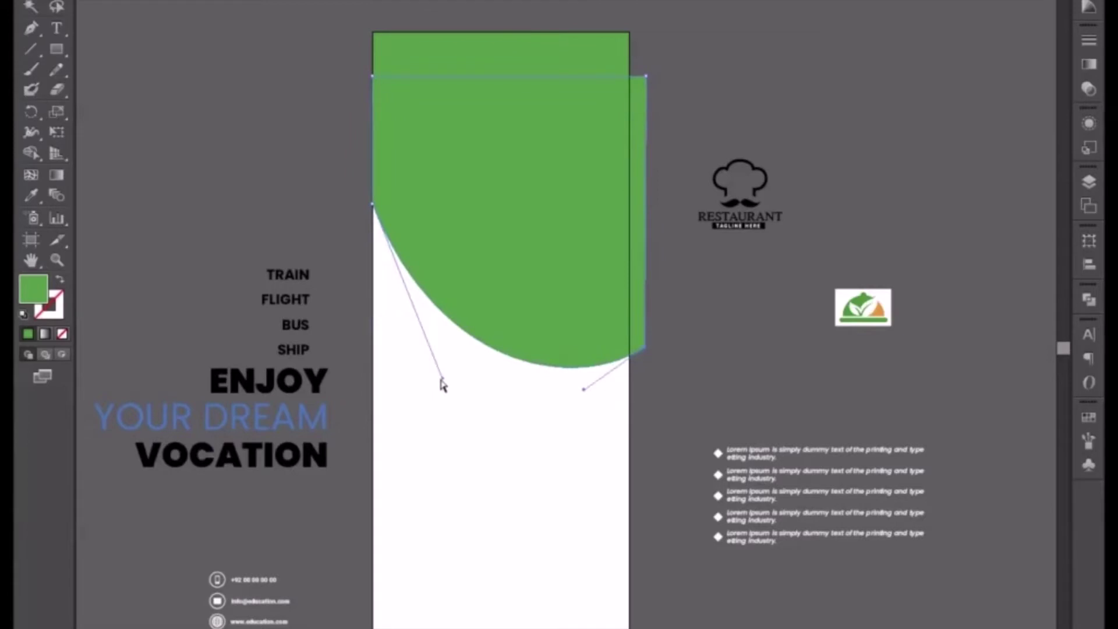
{"action": "left_click_drag", "start_coordinate": [442, 383], "coordinate": [591, 438]}
{"action": "left_click", "coordinate": [417, 320]}
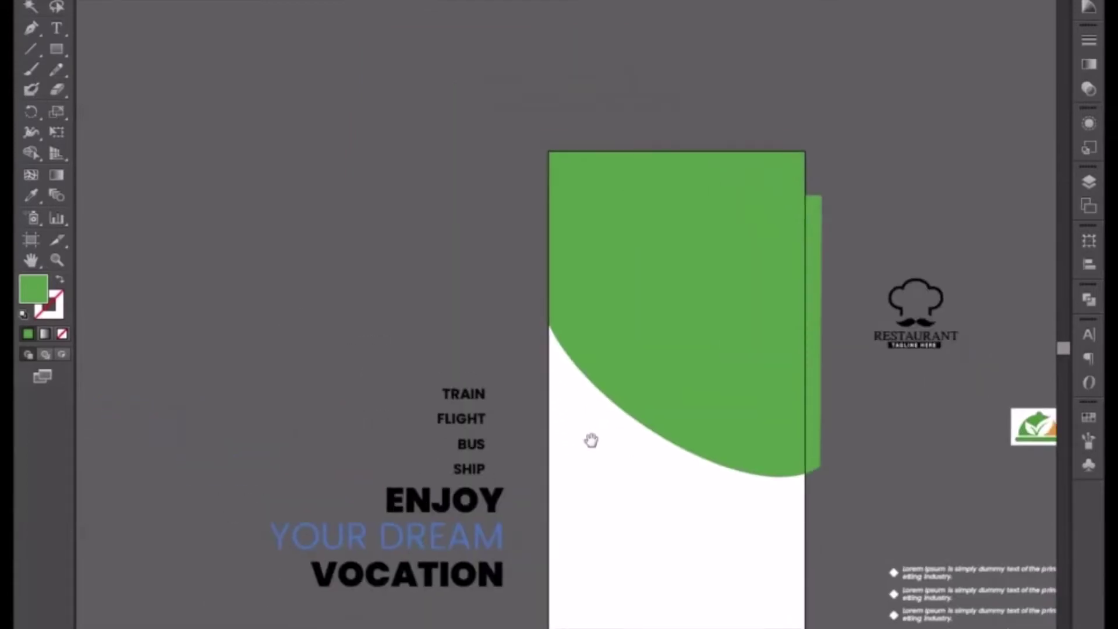
Examine the smoothness of the curved edge up close where it meets the artboard's left edge
{"action": "key", "text": "ctrl+plus"}
{"action": "key", "text": "ctrl+plus"}
{"action": "key", "text": "ctrl+plus"}
{"action": "key", "text": "ctrl+plus"}
{"action": "key", "text": "ctrl+plus"}
{"action": "key", "text": "ctrl+plus"}
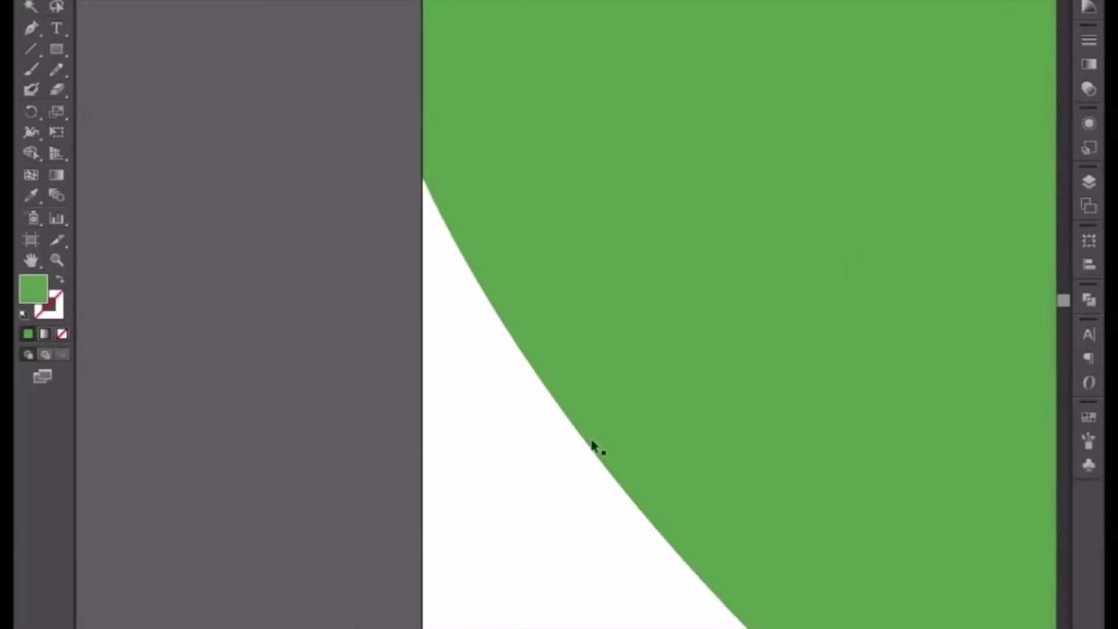
{"action": "key", "text": "ctrl+minus"}
{"action": "key", "text": "ctrl+minus"}
{"action": "key", "text": "ctrl+minus"}
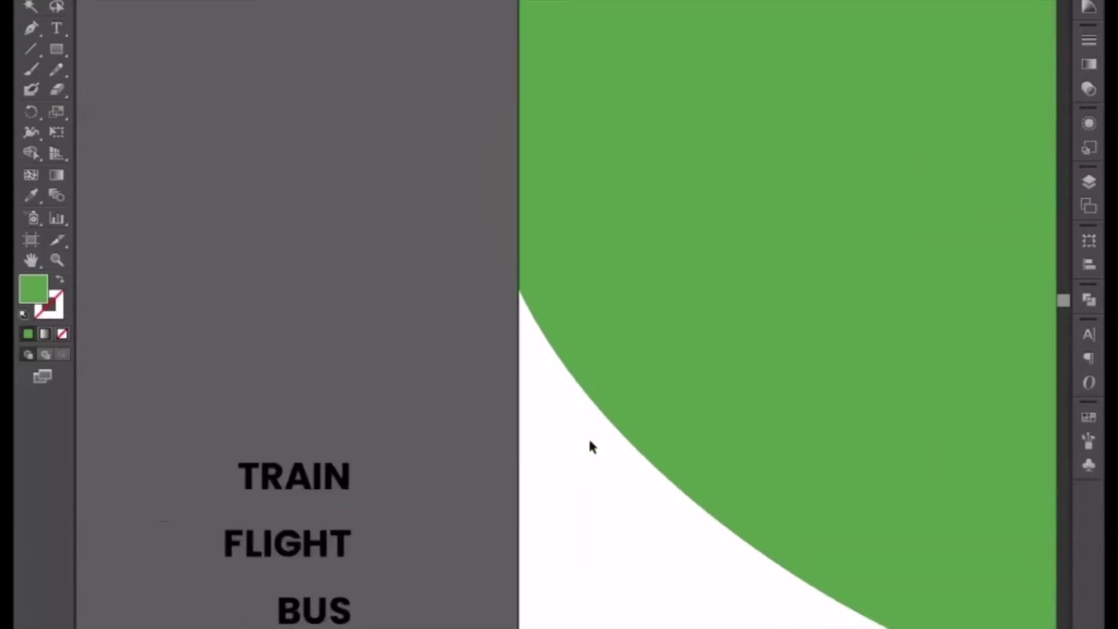
{"action": "key", "text": "ctrl+minus"}
{"action": "key", "text": "ctrl+minus"}
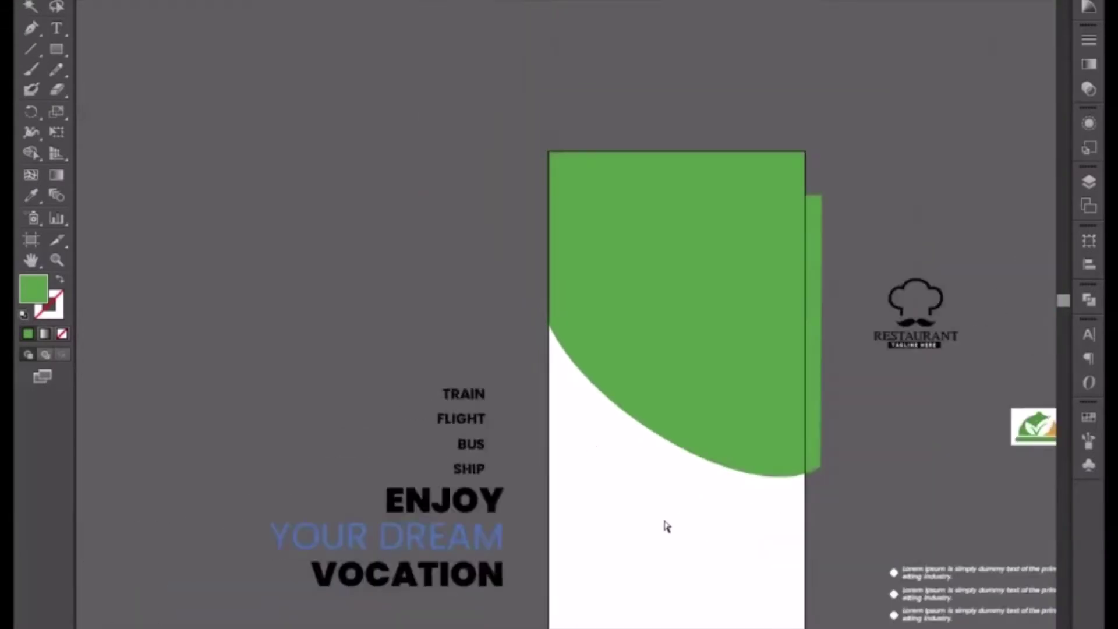
Flatten the curve near its right end and recolour the curved shape black, sampled from the FLIGHT text
{"action": "left_click_drag", "start_coordinate": [692, 515], "coordinate": [606, 438]}
{"action": "key", "text": "ctrl+plus"}
{"action": "left_click", "coordinate": [640, 314]}
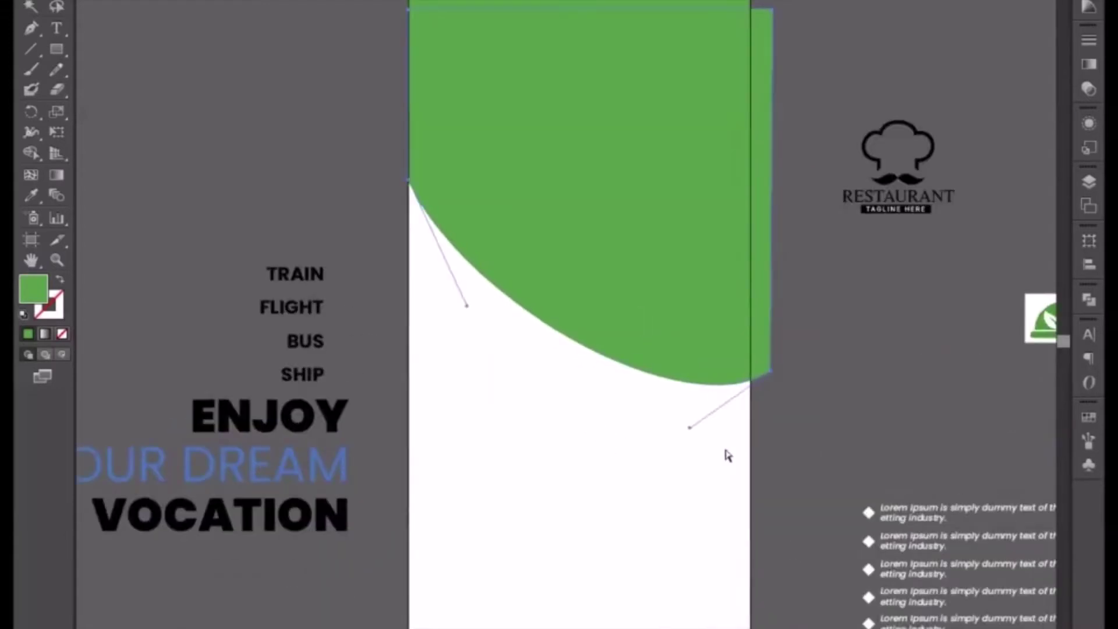
{"action": "left_click_drag", "start_coordinate": [691, 430], "coordinate": [662, 407]}
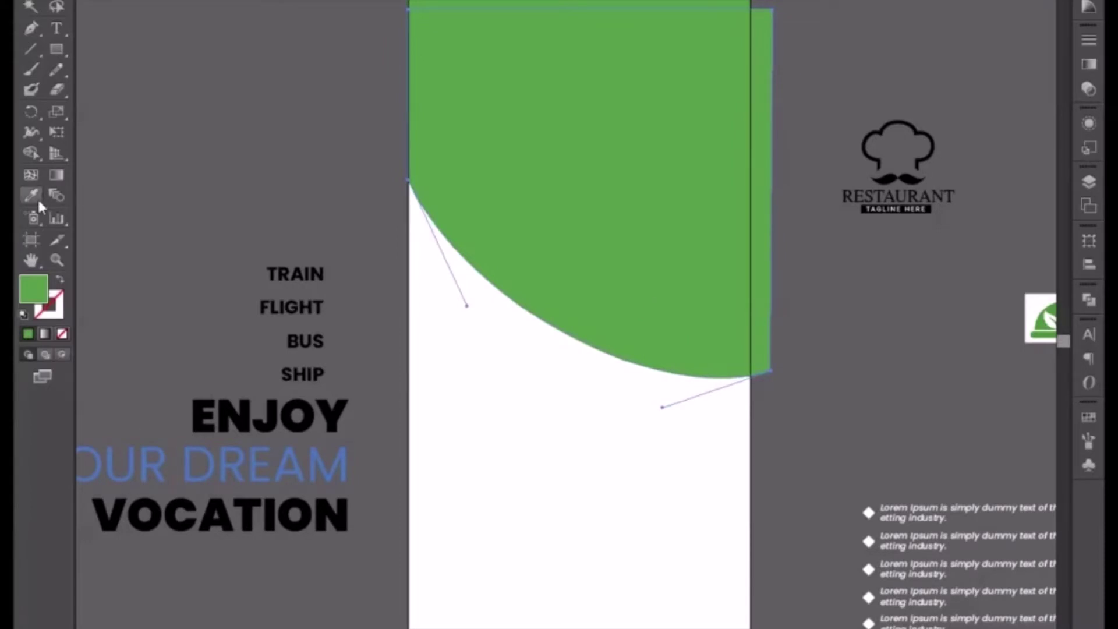
{"action": "left_click", "coordinate": [303, 307]}
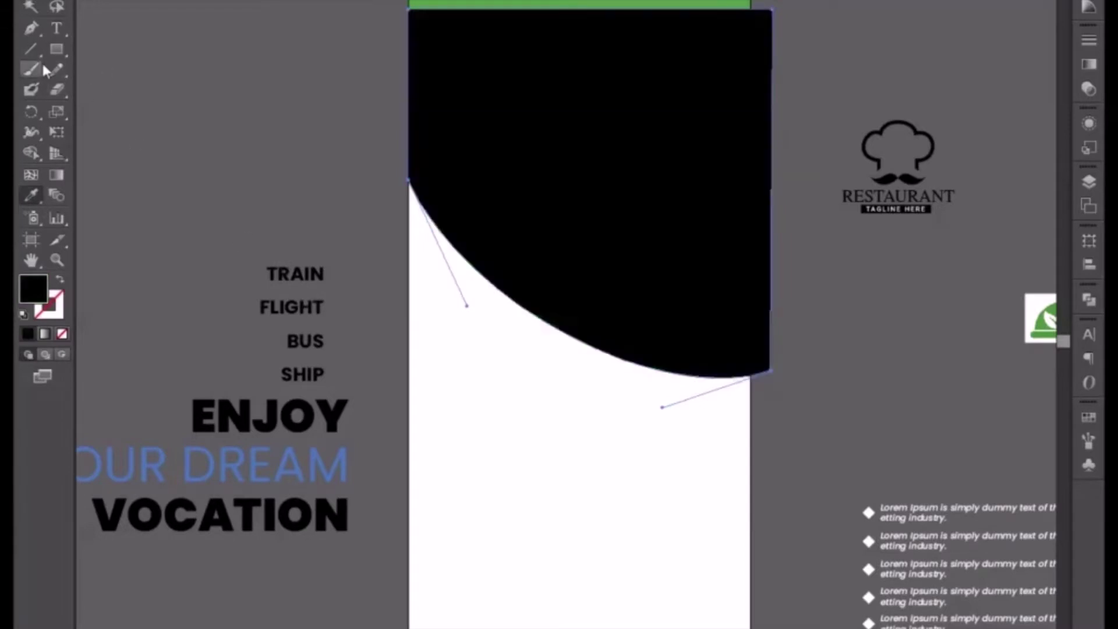
{"action": "left_click", "coordinate": [54, 0]}
Send the black curved shape to the back of the stacking order
{"action": "right_click", "coordinate": [648, 220]}
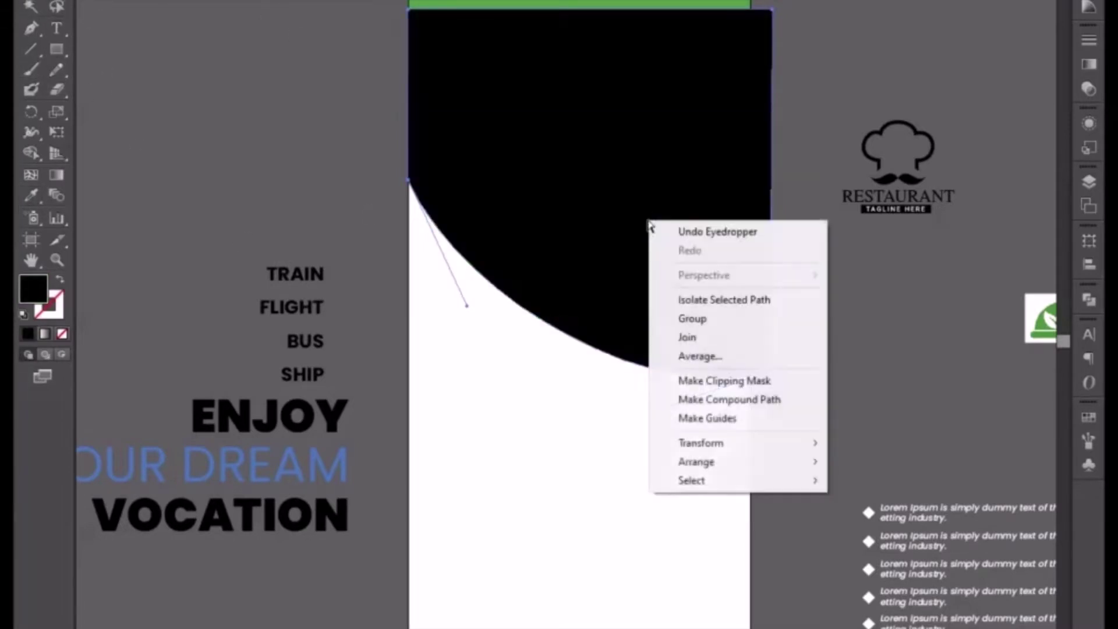
{"action": "key", "text": "Escape"}
{"action": "right_click", "coordinate": [660, 226]}
{"action": "mouse_move", "coordinate": [733, 463]}
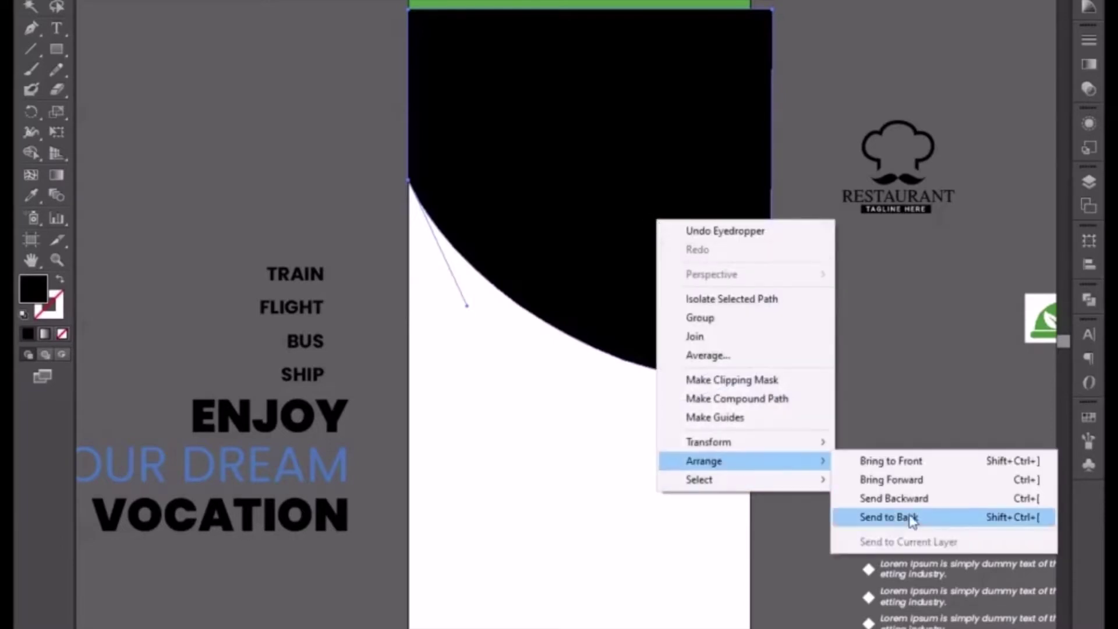
{"action": "left_click", "coordinate": [909, 518]}
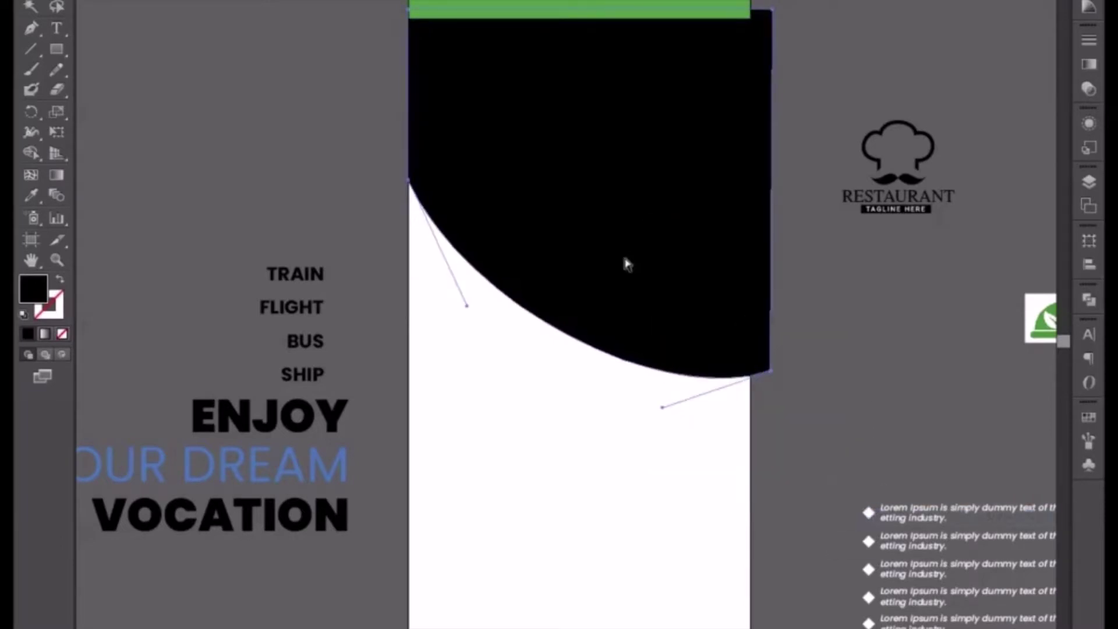
Duplicate the black curved shape slightly lower and recolour the copy orange, sampled from the restaurant dish logo
{"action": "left_click_drag", "start_coordinate": [630, 229], "coordinate": [626, 252]}
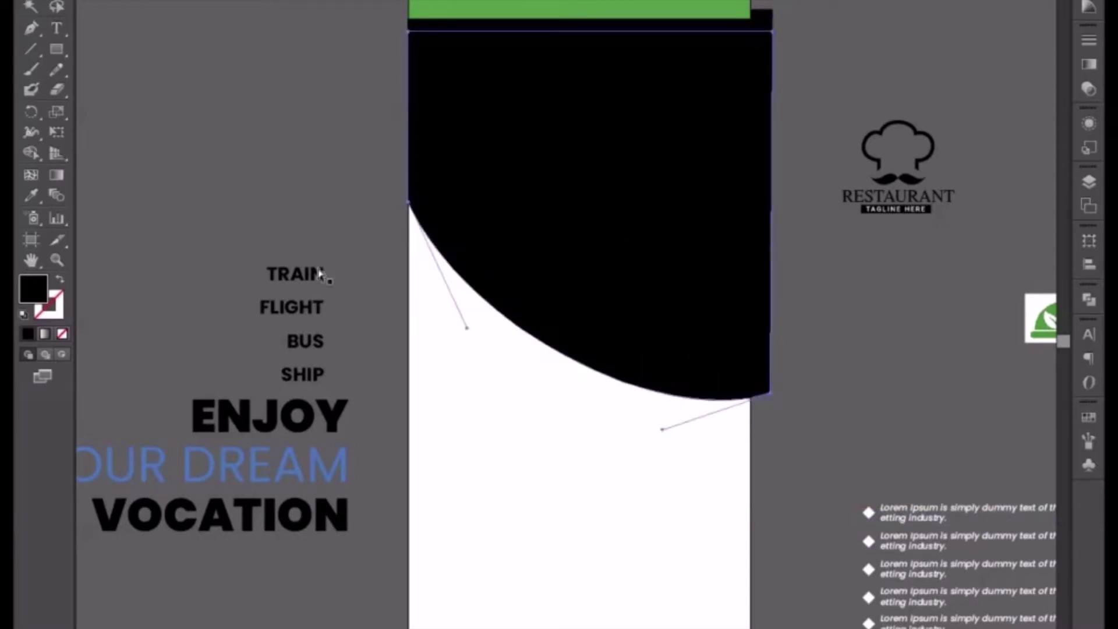
{"action": "left_click_drag", "start_coordinate": [1000, 352], "coordinate": [820, 341]}
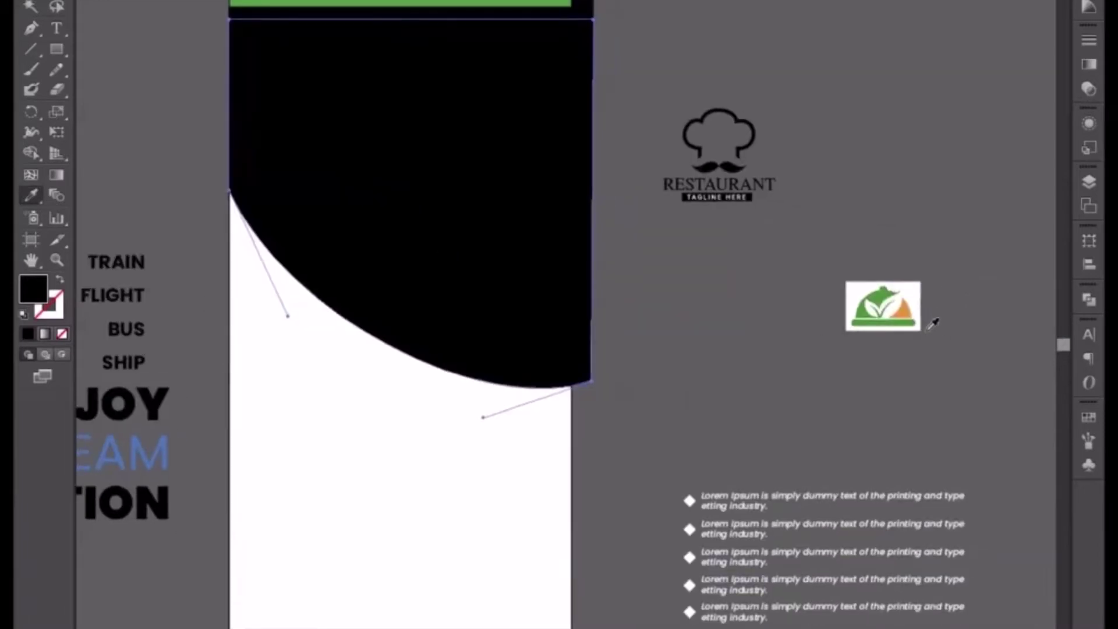
{"action": "left_click", "coordinate": [904, 315]}
{"action": "key", "text": "v"}
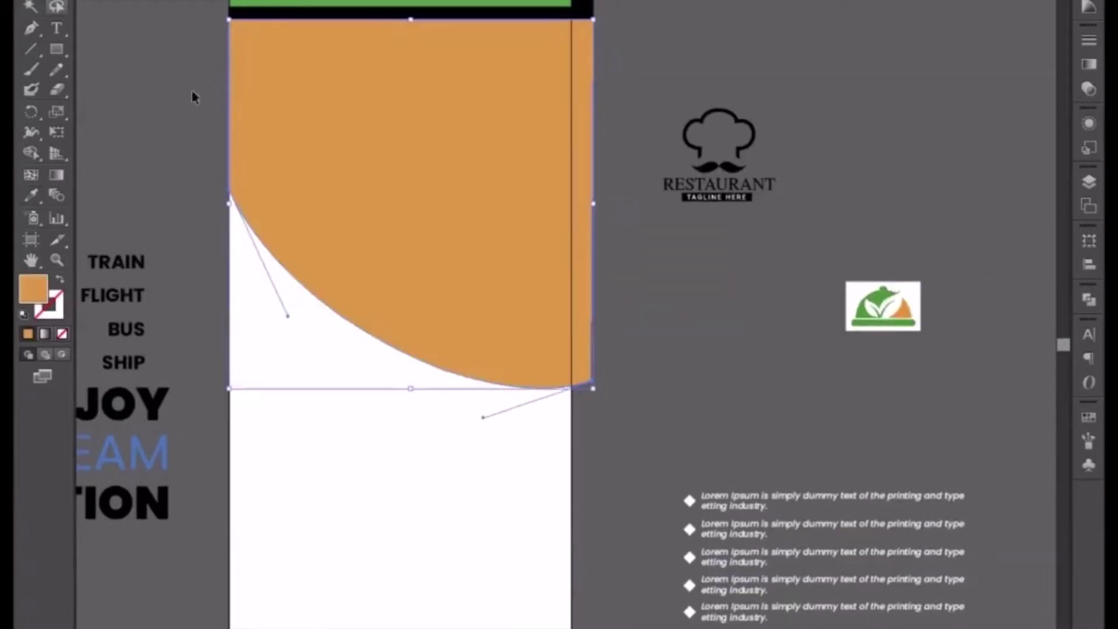
Send the orange curved copy to the back so it forms a thin band along the black curve
{"action": "right_click", "coordinate": [437, 198]}
{"action": "mouse_move", "coordinate": [563, 451]}
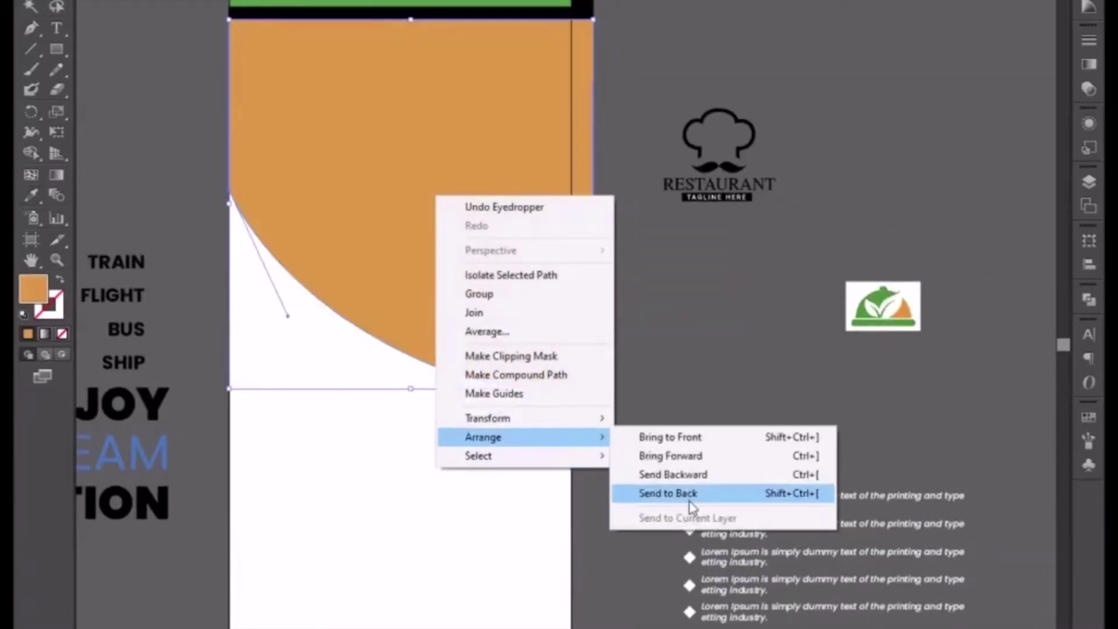
{"action": "left_click", "coordinate": [664, 495]}
Nudge the lower-right anchors of the black and orange curved shapes down together
{"action": "left_click_drag", "start_coordinate": [634, 294], "coordinate": [692, 358]}
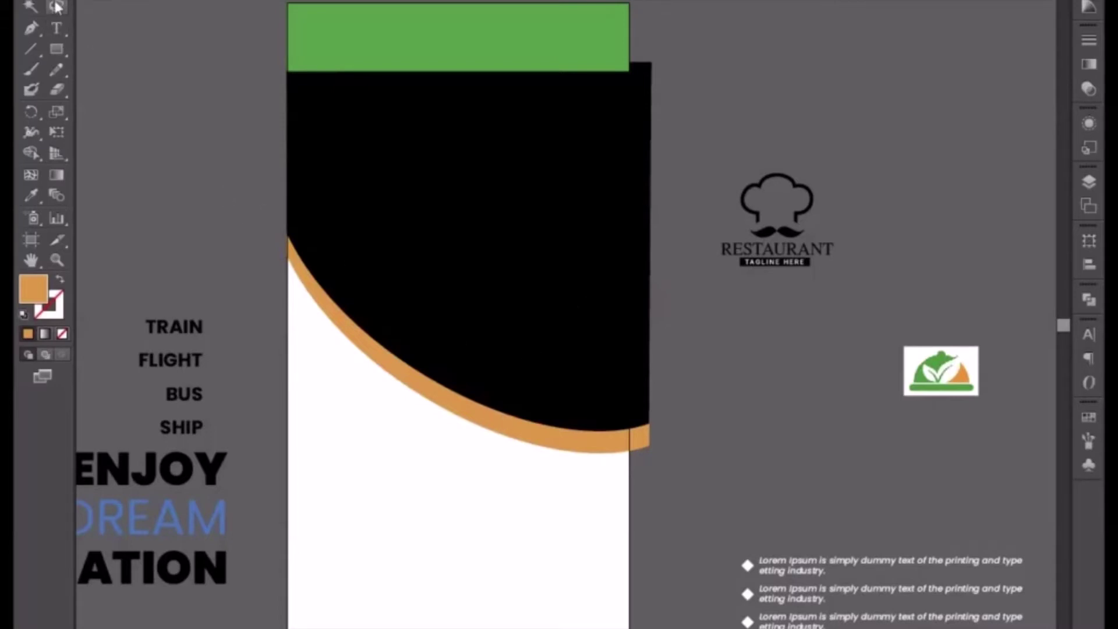
{"action": "left_click_drag", "start_coordinate": [681, 407], "coordinate": [626, 508]}
{"action": "left_click_drag", "start_coordinate": [542, 482], "coordinate": [520, 477]}
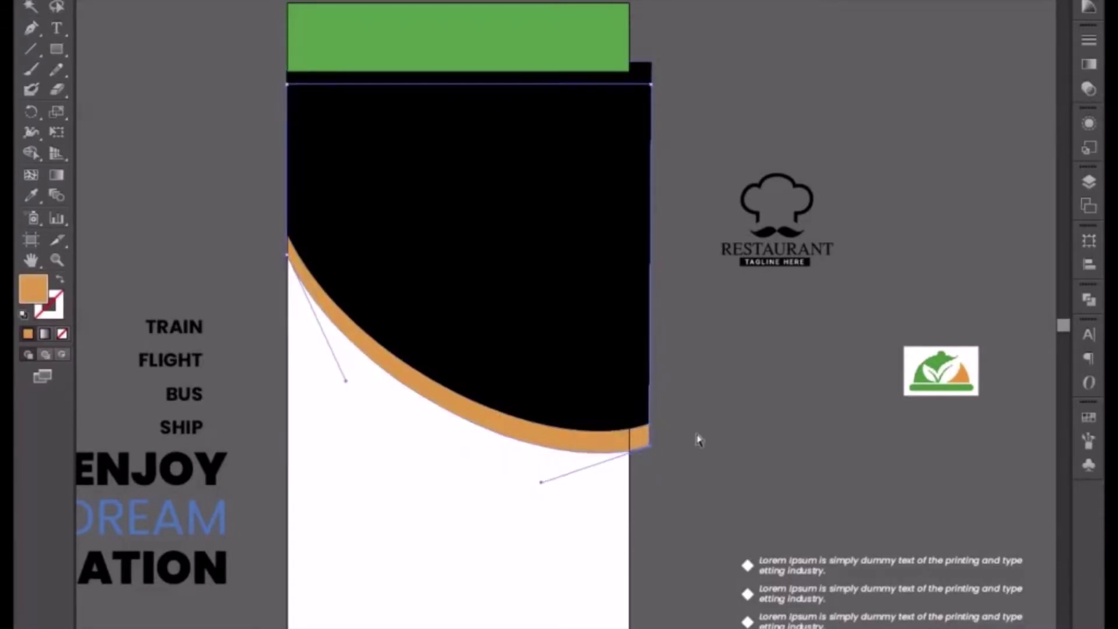
{"action": "left_click_drag", "start_coordinate": [687, 408], "coordinate": [633, 492]}
{"action": "key", "text": "Down"}
{"action": "key", "text": "Down"}
{"action": "key", "text": "Down"}
{"action": "key", "text": "Down"}
{"action": "key", "text": "Down"}
{"action": "key", "text": "Down"}
{"action": "key", "text": "Down"}
{"action": "key", "text": "Down"}
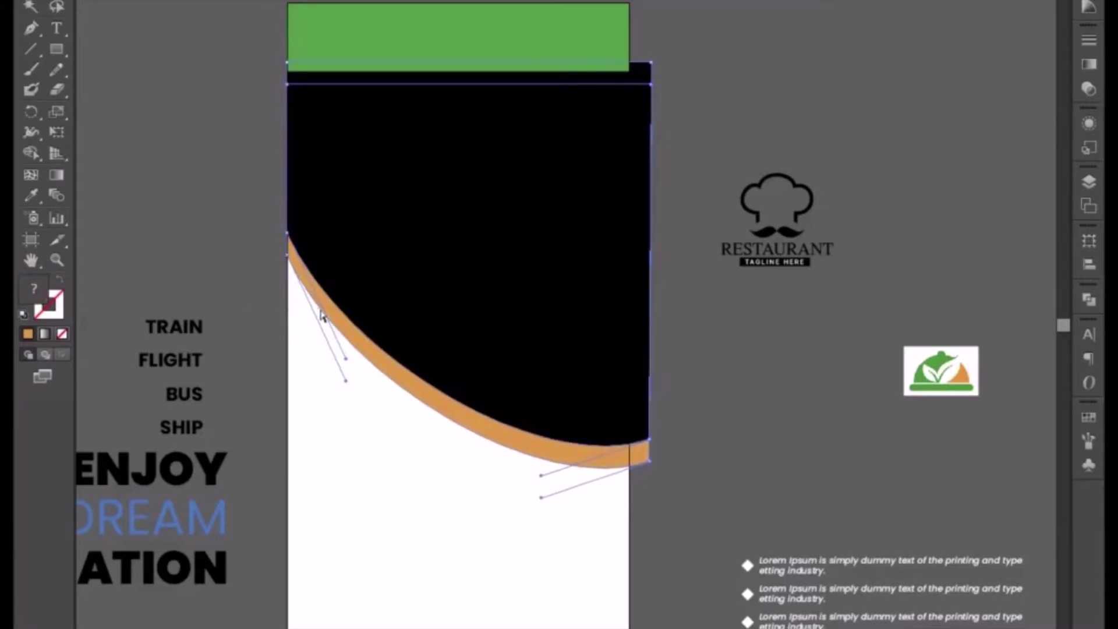
Nudge the lower-left anchors of the black and orange curved shapes down together, then deselect them
{"action": "key", "text": "Down"}
{"action": "key", "text": "Down"}
{"action": "key", "text": "Down"}
{"action": "key", "text": "Down"}
{"action": "key", "text": "Down"}
{"action": "key", "text": "Down"}
{"action": "key", "text": "Down"}
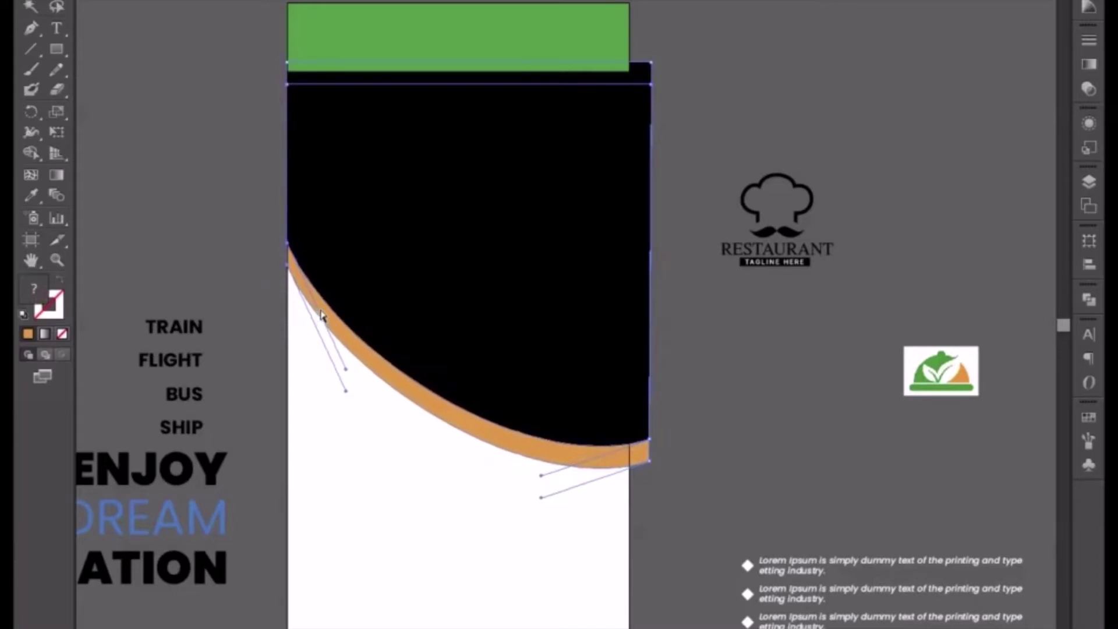
{"action": "key", "text": "Down"}
{"action": "left_click", "coordinate": [359, 485]}
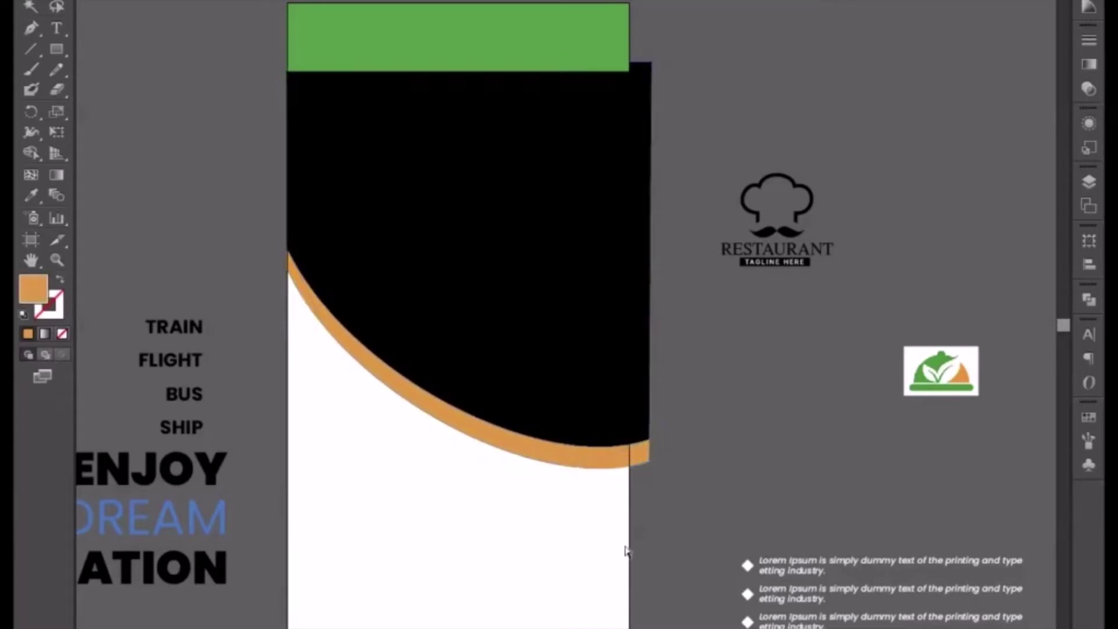
{"action": "left_click_drag", "start_coordinate": [616, 562], "coordinate": [601, 514]}
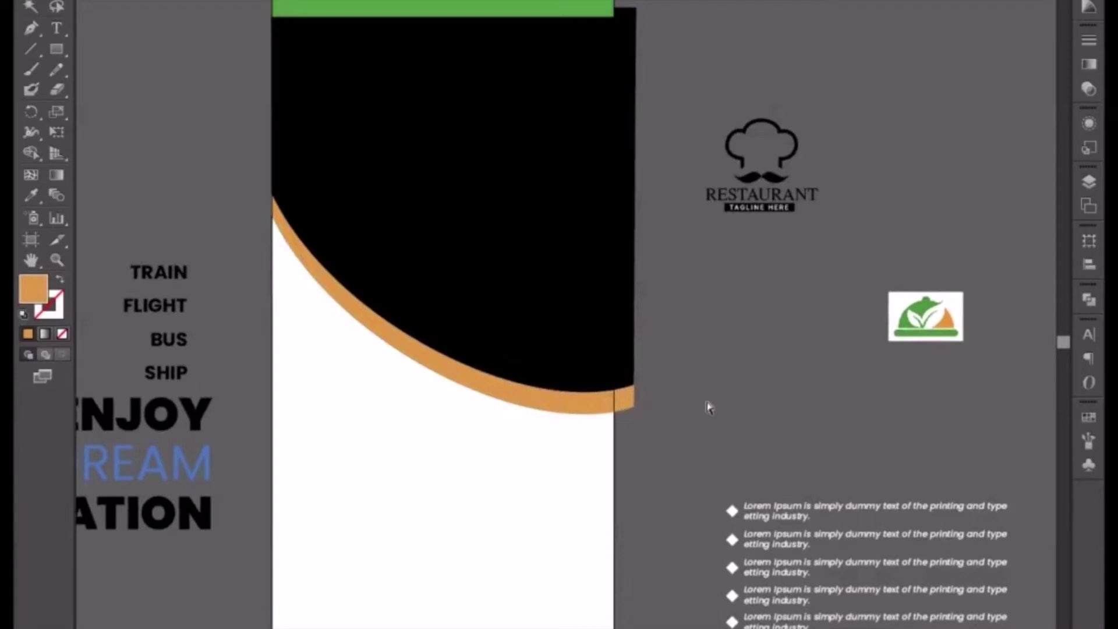
{"action": "left_click", "coordinate": [577, 400]}
{"action": "left_click", "coordinate": [475, 550]}
Draw a rectangle across the artboard's full width from above the orange curve down to the bottom and recolour it black
{"action": "left_click_drag", "start_coordinate": [429, 539], "coordinate": [475, 456]}
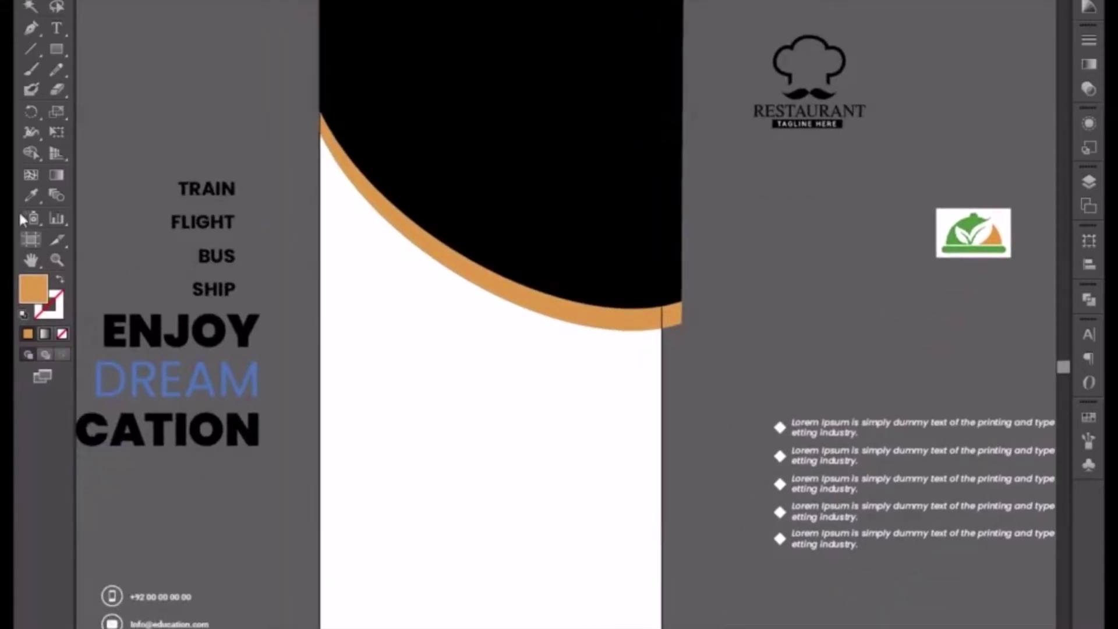
{"action": "left_click", "coordinate": [66, 51]}
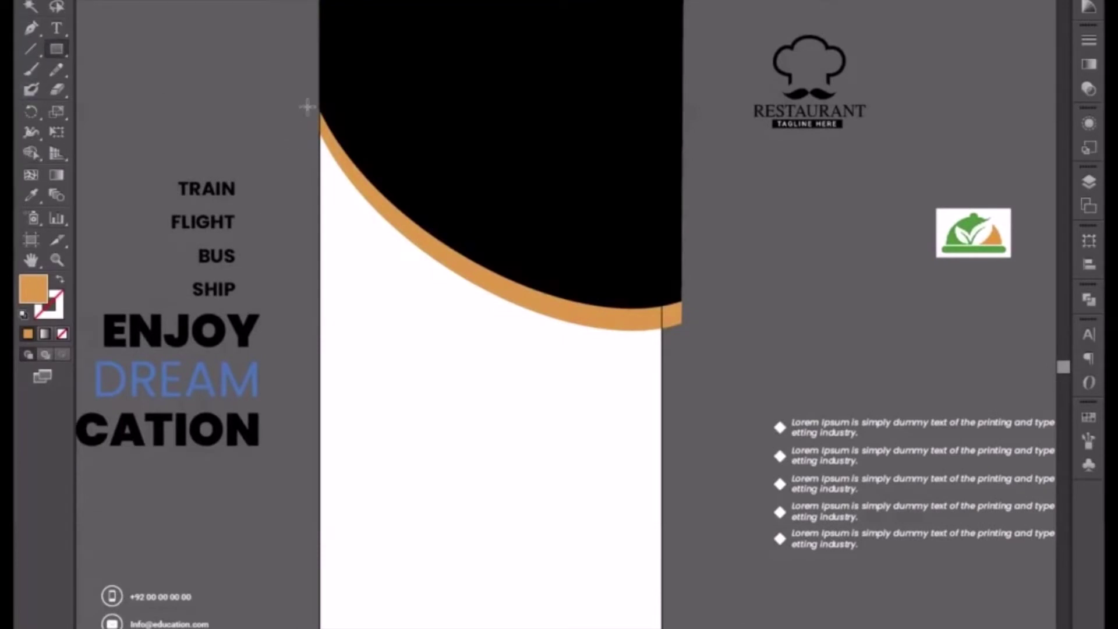
{"action": "left_click_drag", "start_coordinate": [320, 94], "coordinate": [661, 628]}
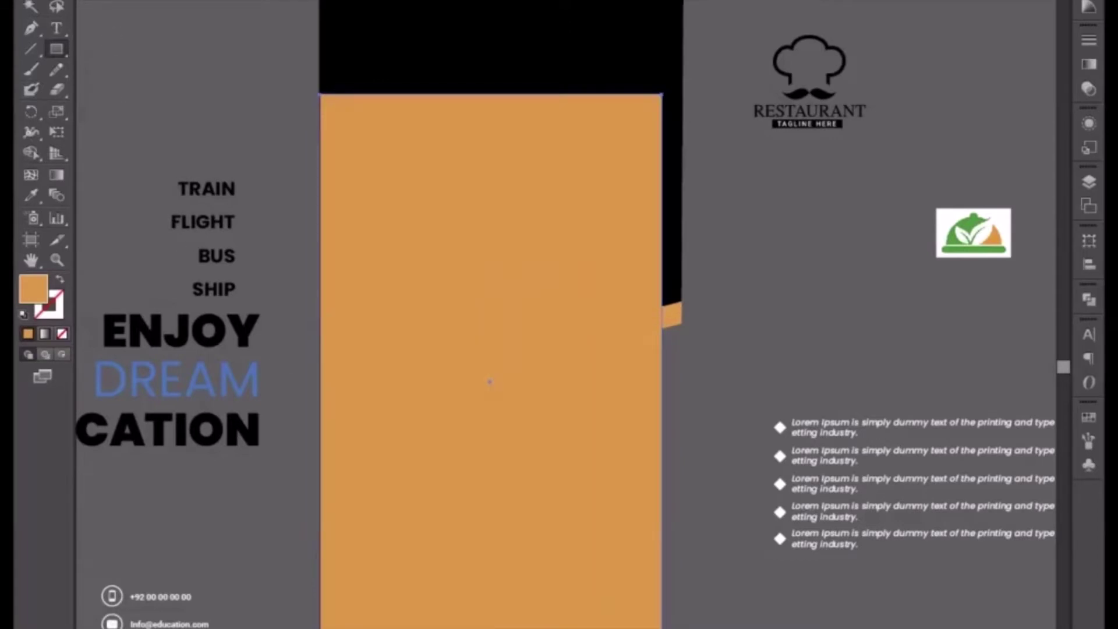
{"action": "left_click", "coordinate": [30, 7]}
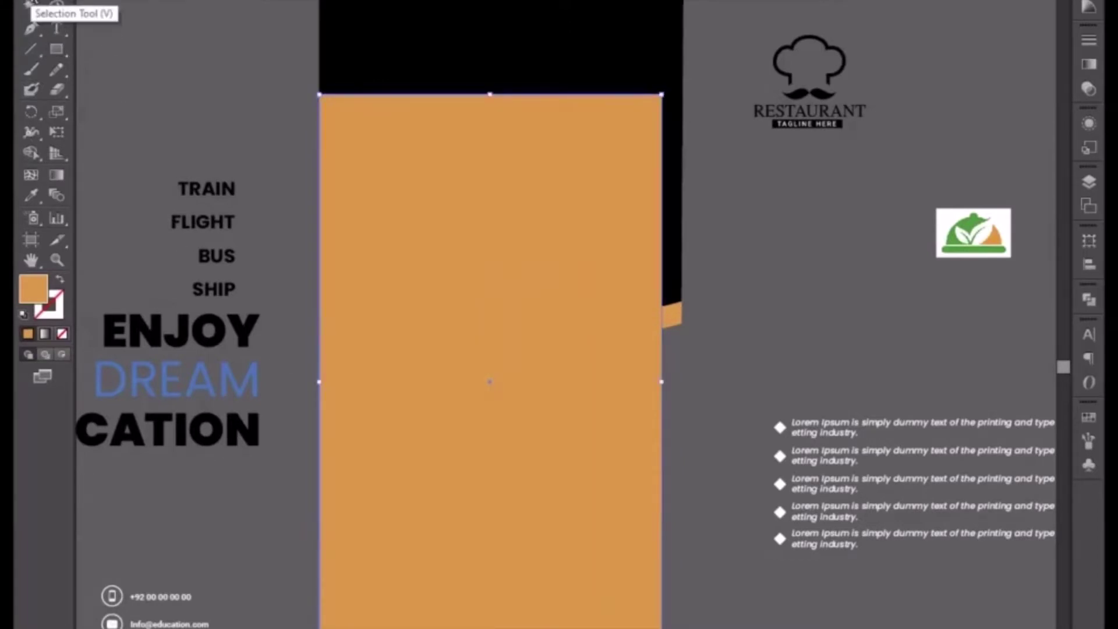
{"action": "left_click", "coordinate": [31, 195]}
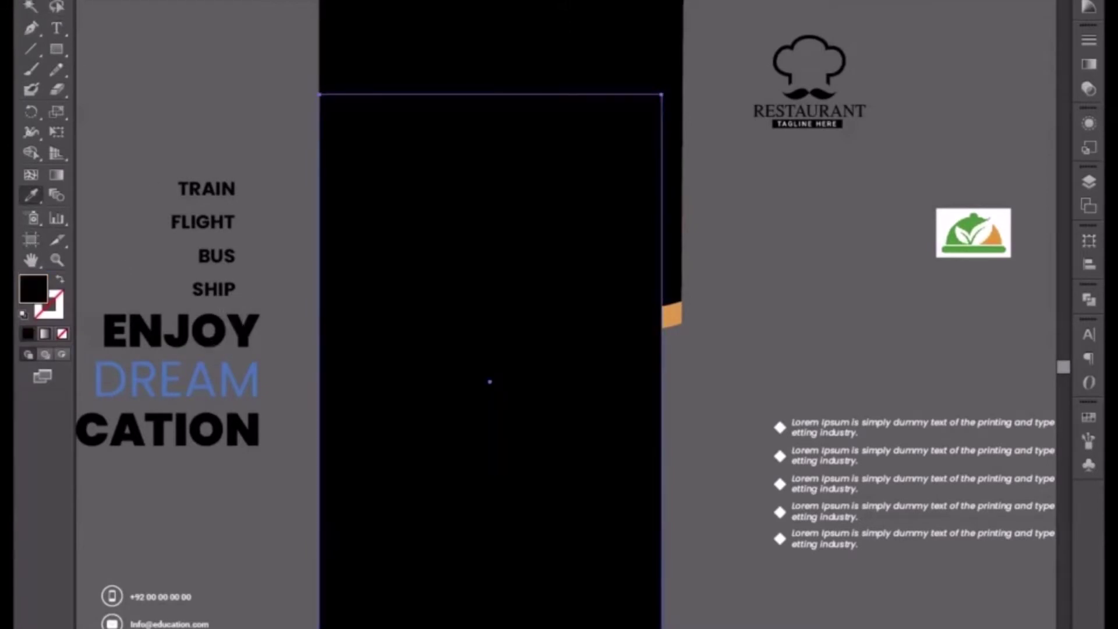
Send the large black rectangle to the back, behind the curved shapes
{"action": "key", "text": "v"}
{"action": "right_click", "coordinate": [562, 401]}
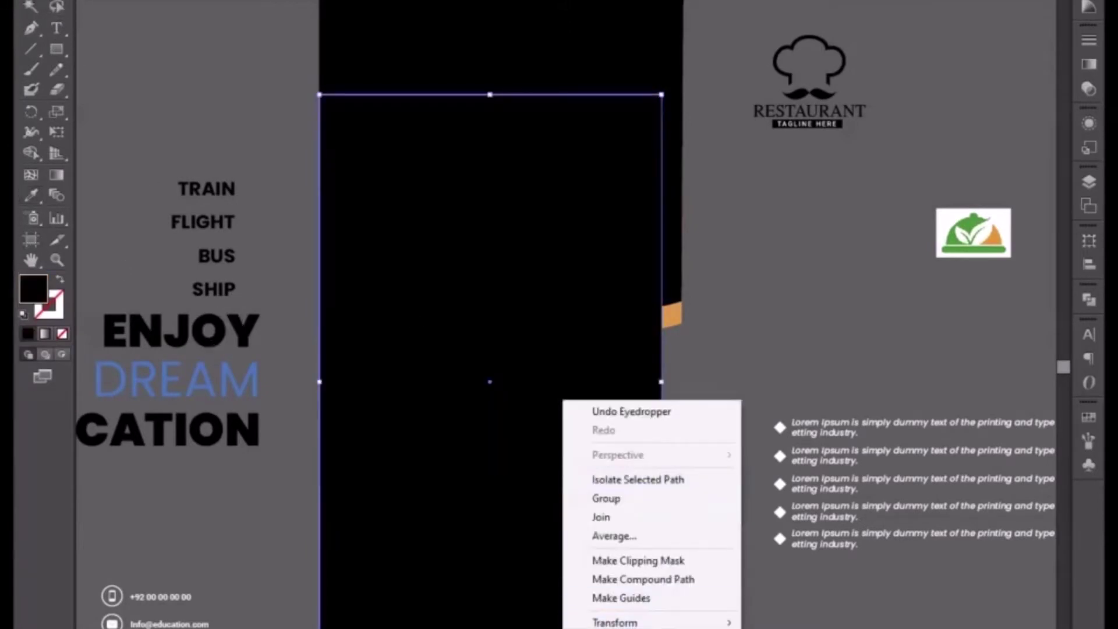
{"action": "left_click", "coordinate": [787, 628]}
{"action": "left_click", "coordinate": [776, 404]}
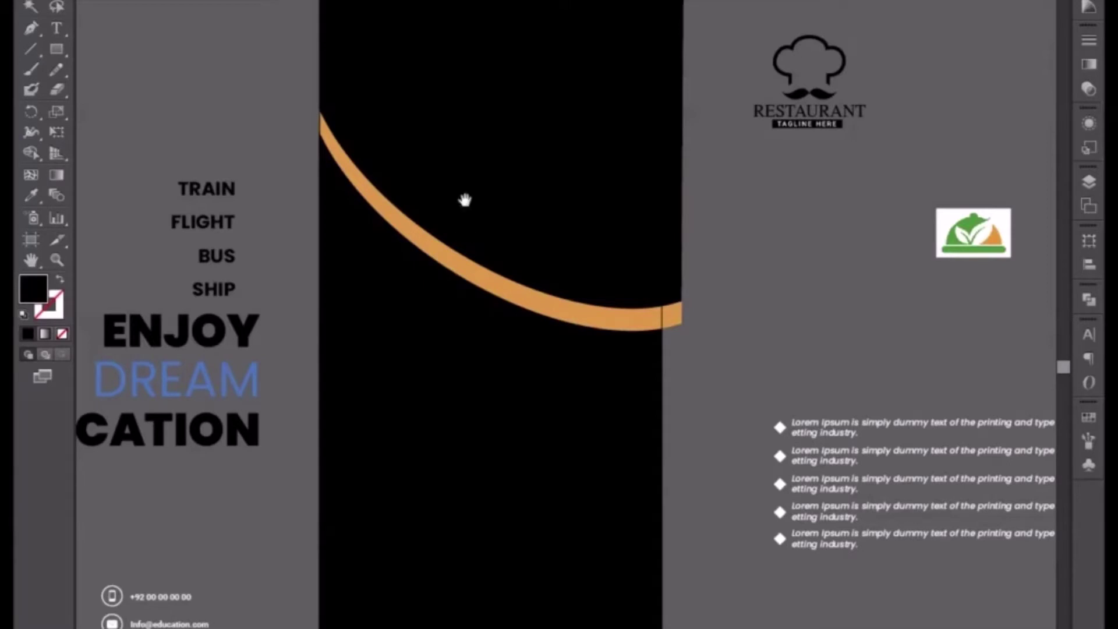
Take the green of the strip at the artboard's top as the current fill for new shapes
{"action": "left_click_drag", "start_coordinate": [465, 200], "coordinate": [462, 249]}
{"action": "left_click", "coordinate": [507, 7]}
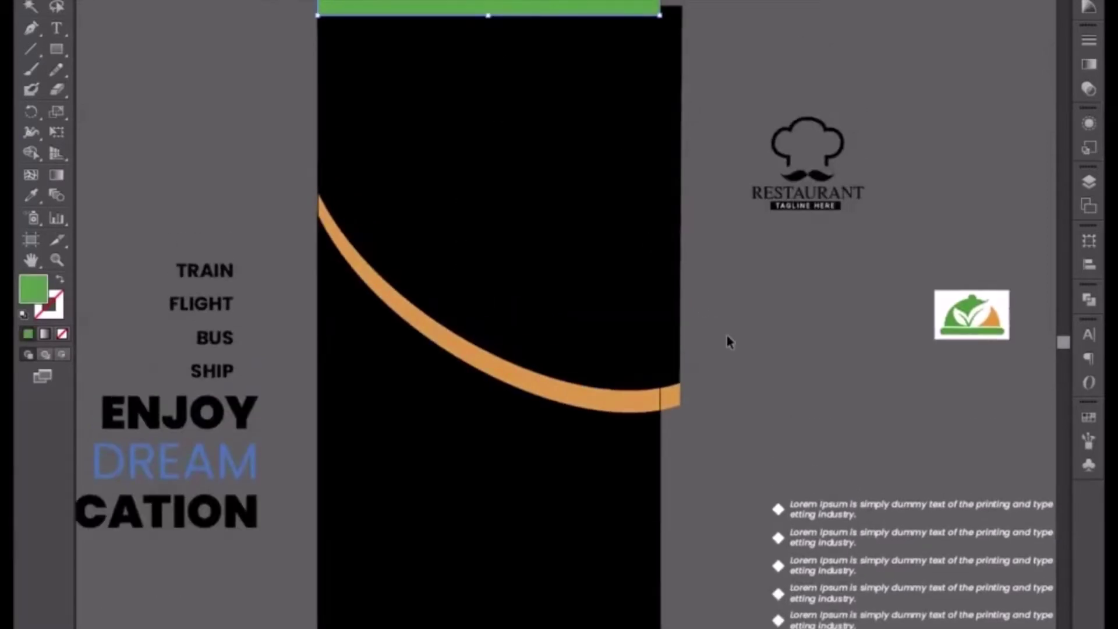
{"action": "left_click", "coordinate": [704, 373]}
{"action": "scroll", "coordinate": [640, 308], "scroll_direction": "down", "scroll_amount": 3}
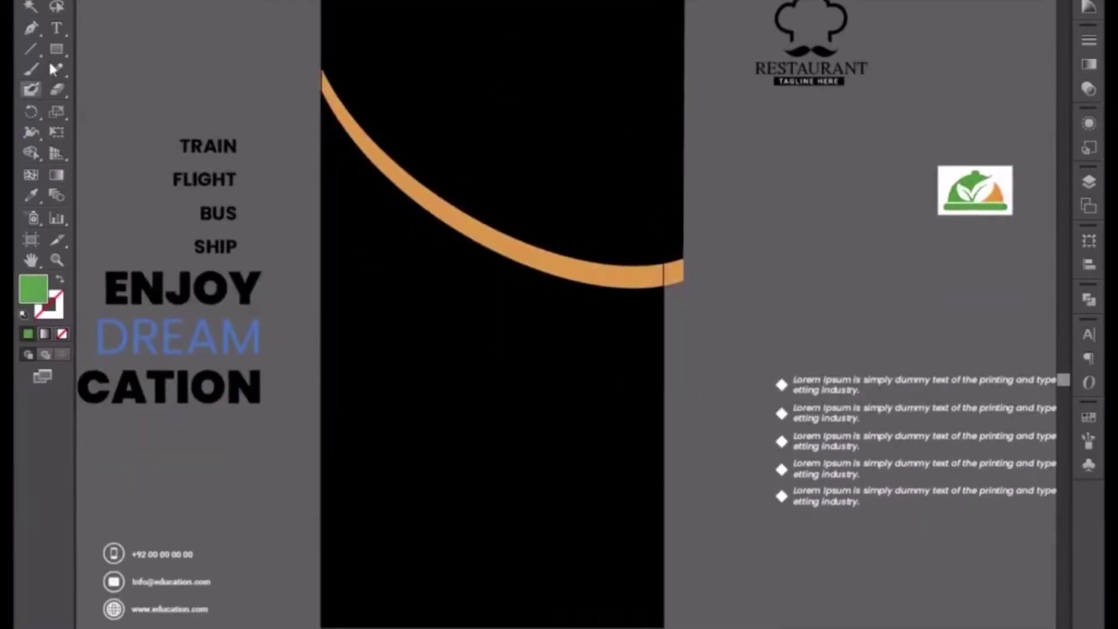
{"action": "left_click_drag", "start_coordinate": [56, 49], "coordinate": [134, 66]}
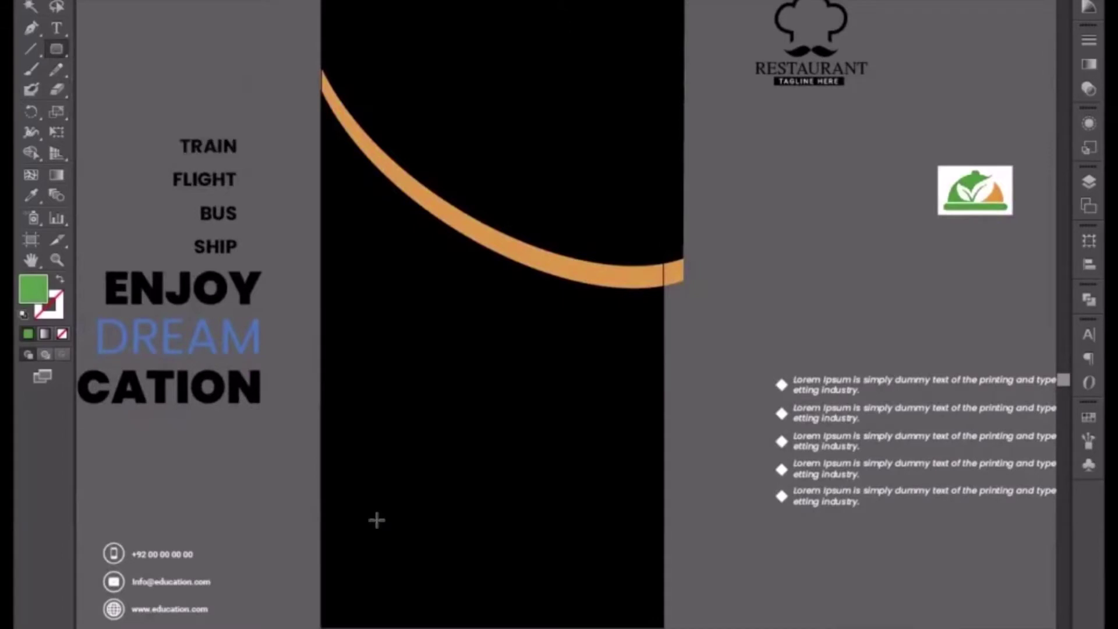
{"action": "left_click_drag", "start_coordinate": [321, 578], "coordinate": [663, 628]}
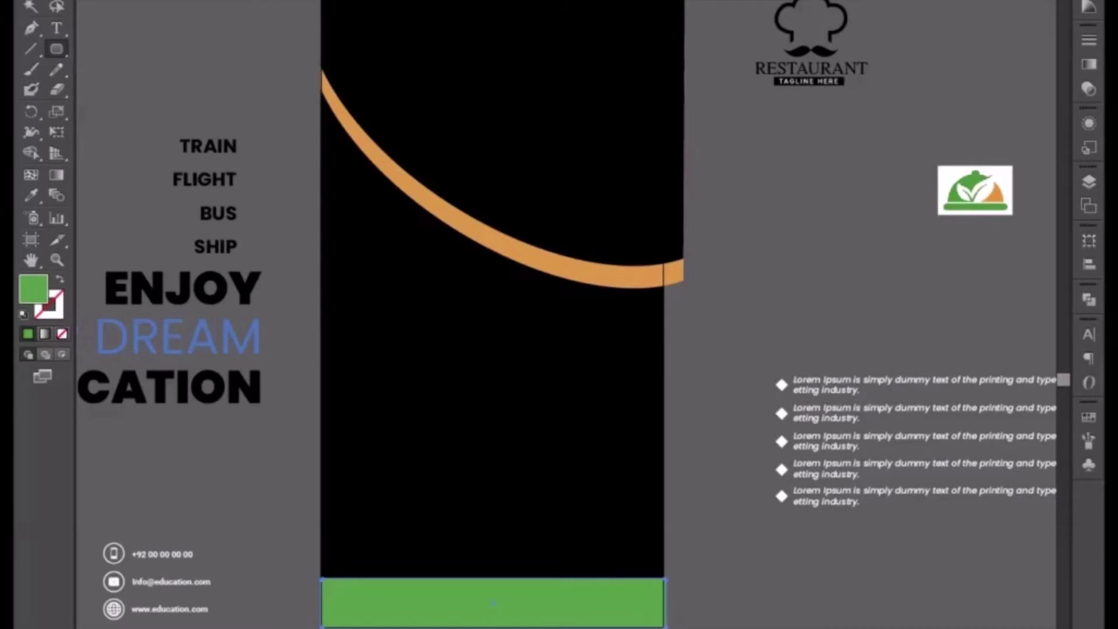
{"action": "key", "text": "Delete"}
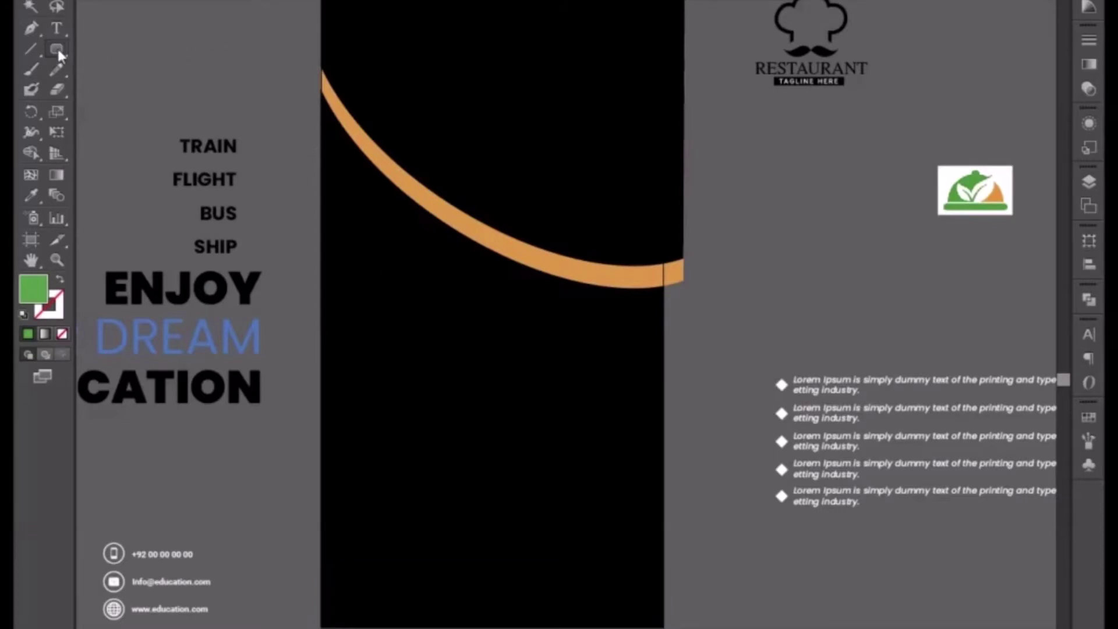
Draw a square-cornered green strip across the full width of the artboard's bottom edge and bring up the available effects
{"action": "left_click_drag", "start_coordinate": [57, 49], "coordinate": [121, 55]}
{"action": "left_click_drag", "start_coordinate": [324, 560], "coordinate": [664, 628]}
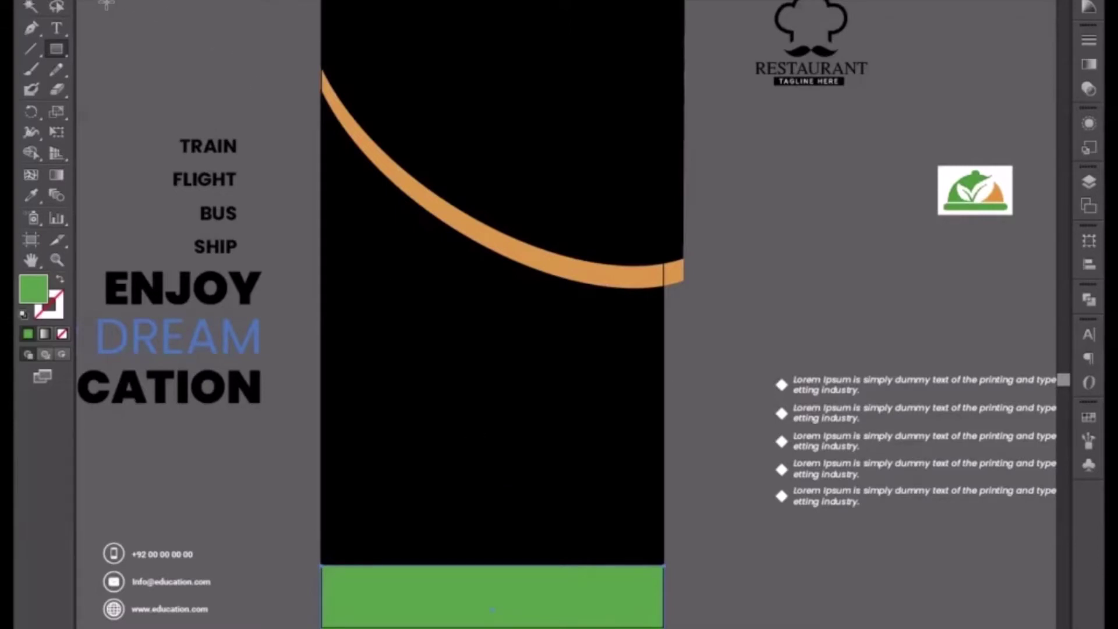
{"action": "key", "text": "v"}
{"action": "left_click", "coordinate": [281, 0]}
{"action": "mouse_move", "coordinate": [246, 0]}
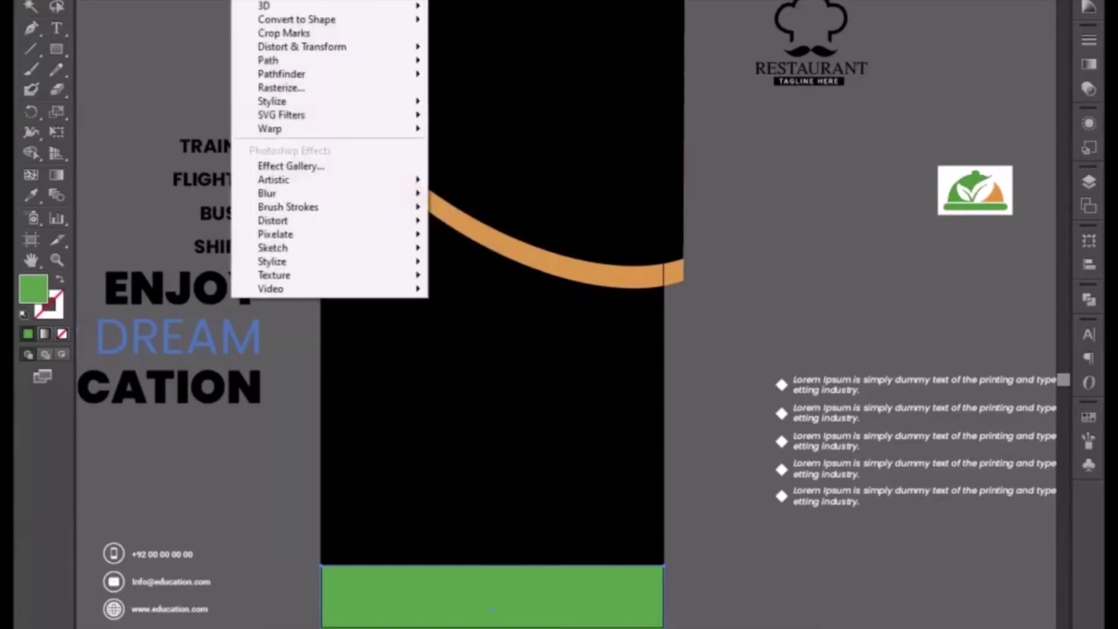
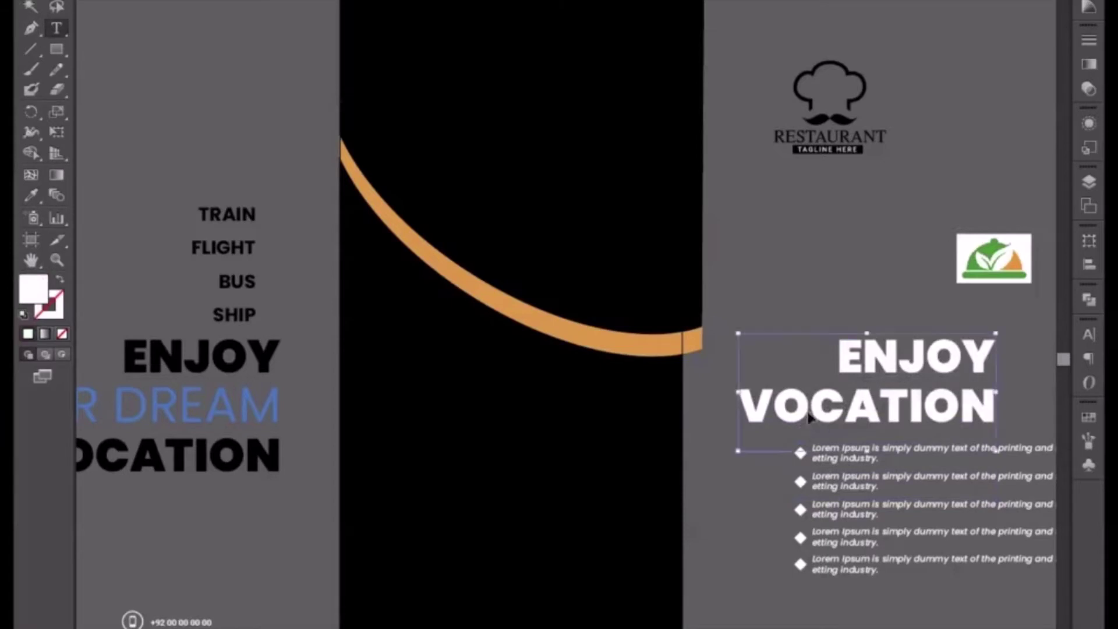
Replace the white "ENJOY VOCATION" heading with "SUPER HOT DELICIOUS FOOD"
{"action": "key", "text": "ctrl+a"}
{"action": "type", "text": "SUPER"}
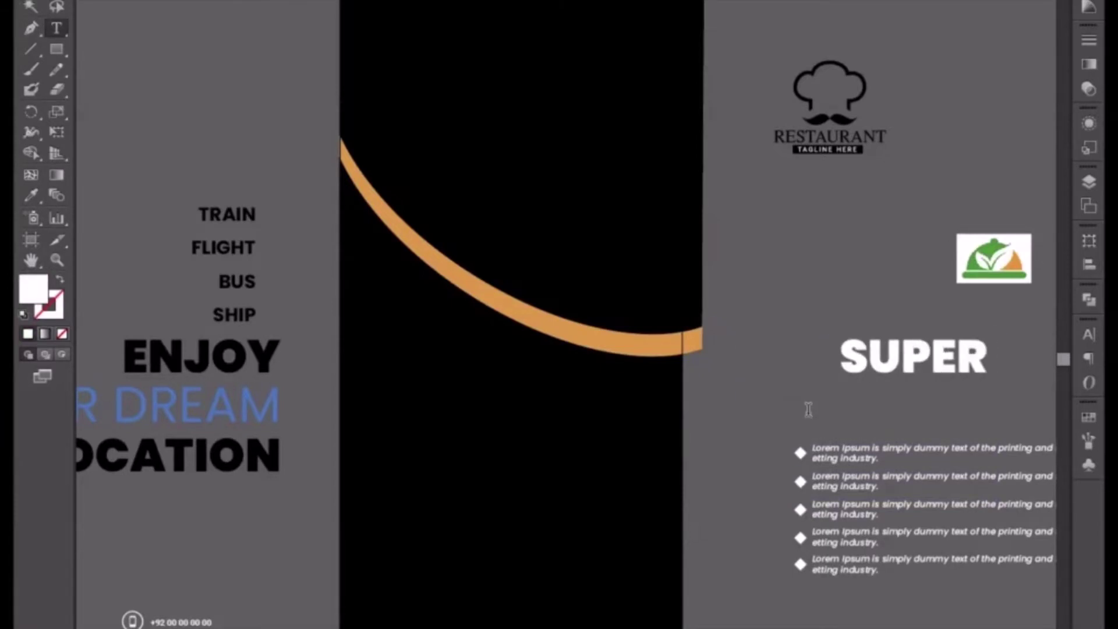
{"action": "type", "text": " HOT DE"}
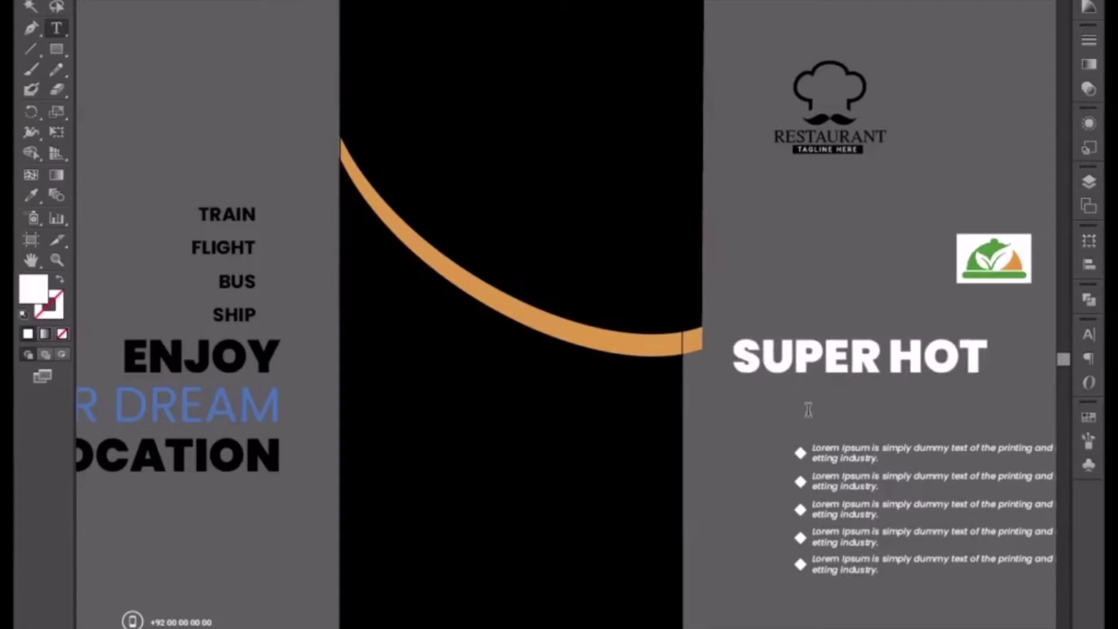
{"action": "type", "text": "LICI"}
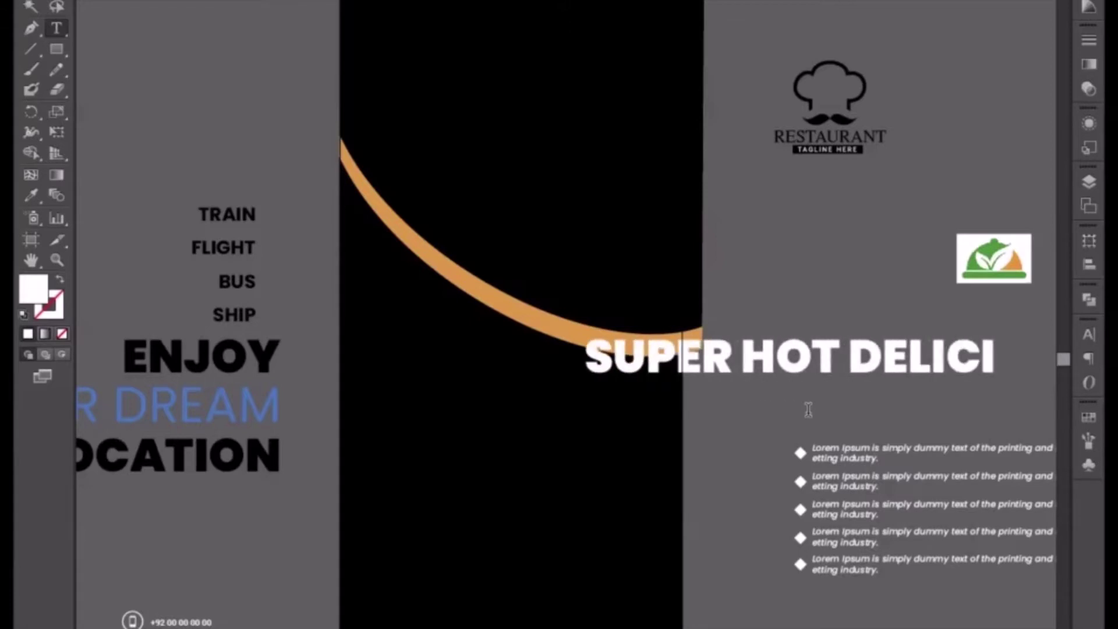
{"action": "type", "text": "OUS"}
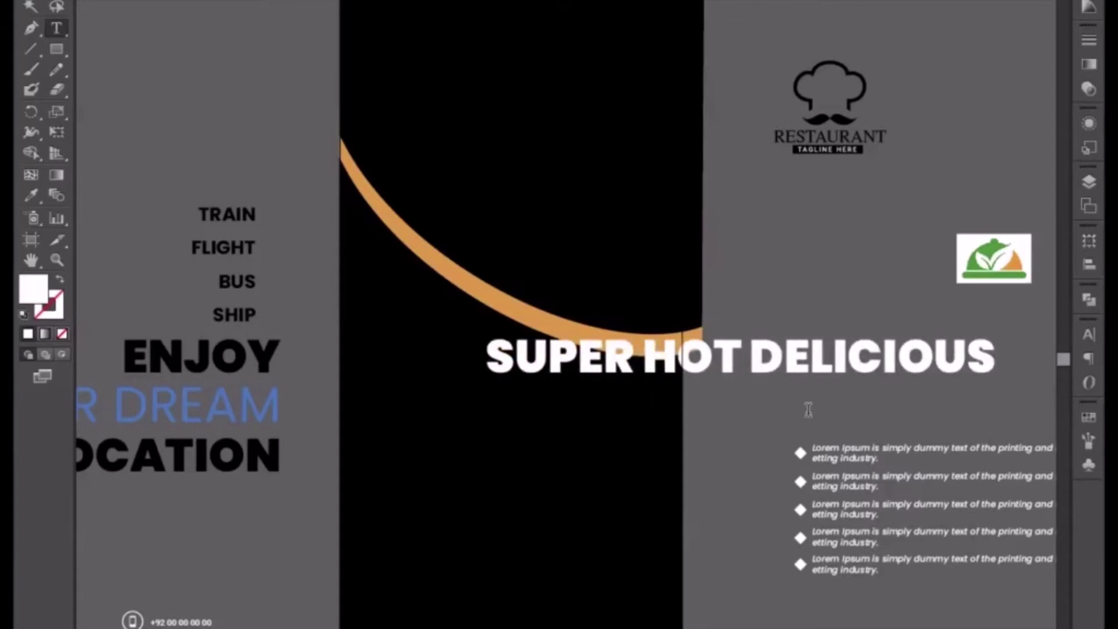
{"action": "type", "text": " FOOD"}
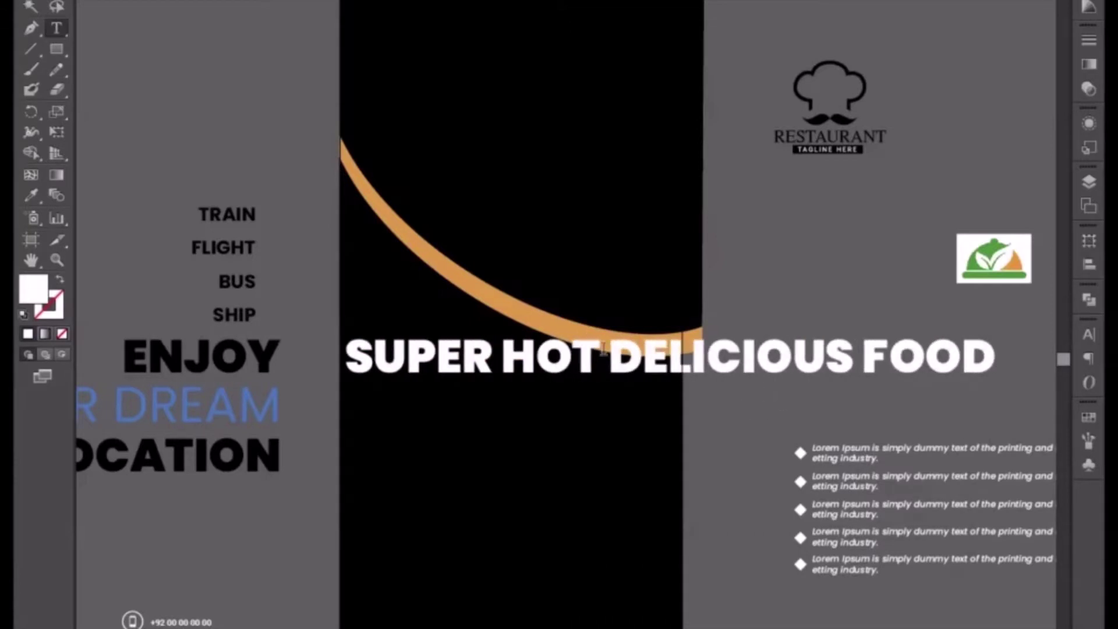
Break the white heading into two lines, "SUPER HOT" and "DELICIOUS FOOD", and left-align it
{"action": "left_click", "coordinate": [621, 362]}
{"action": "key", "text": "Return"}
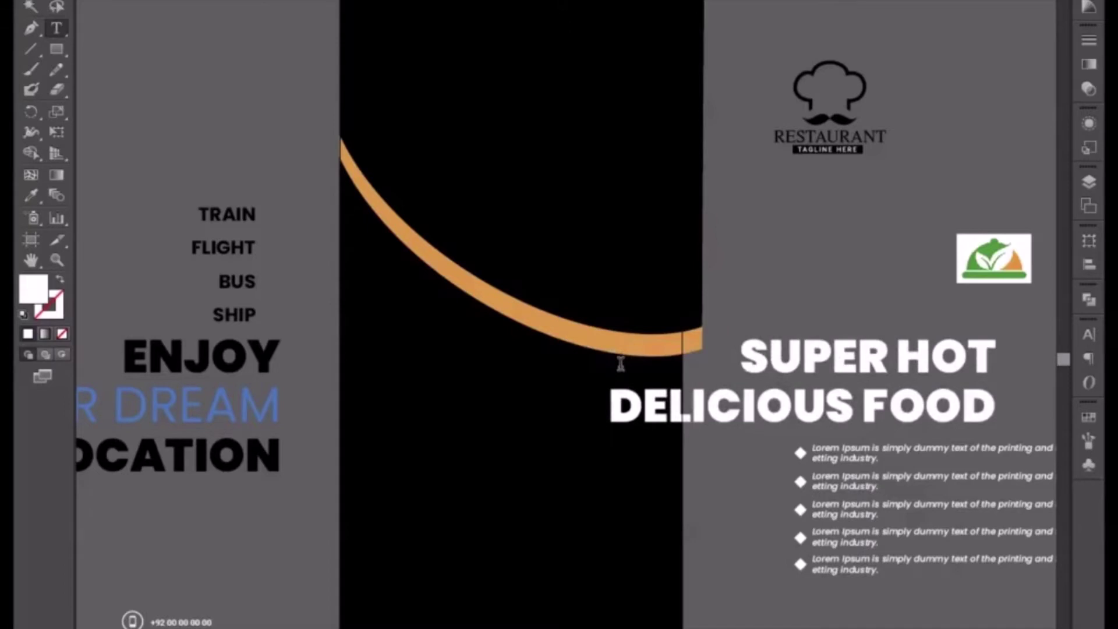
{"action": "key", "text": "ctrl+a"}
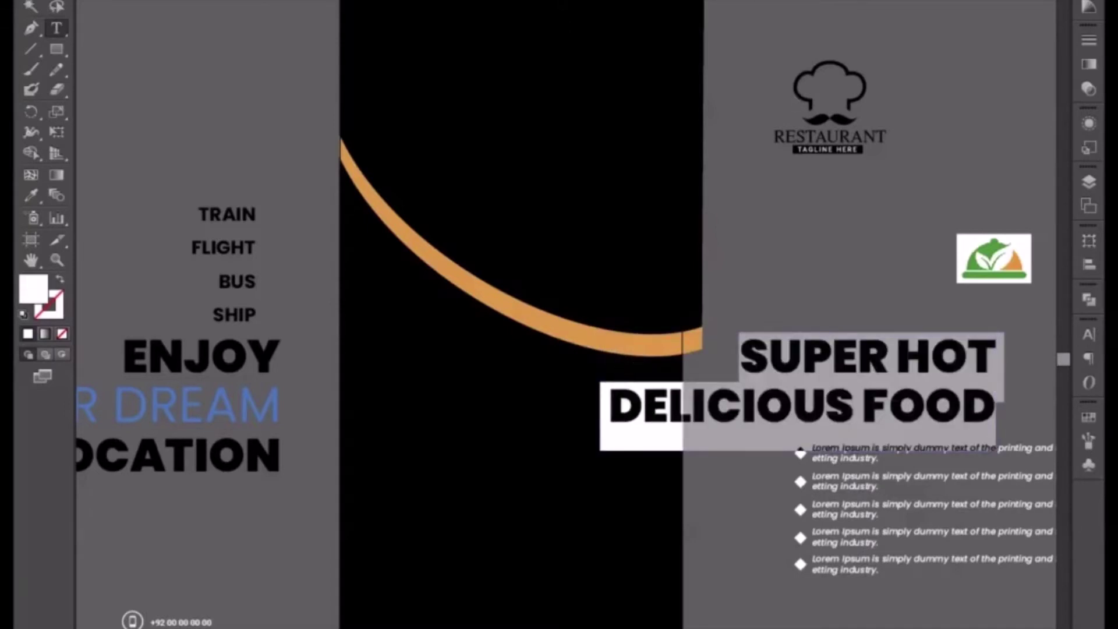
{"action": "key", "text": "ctrl+shift+l"}
{"action": "key", "text": "Escape"}
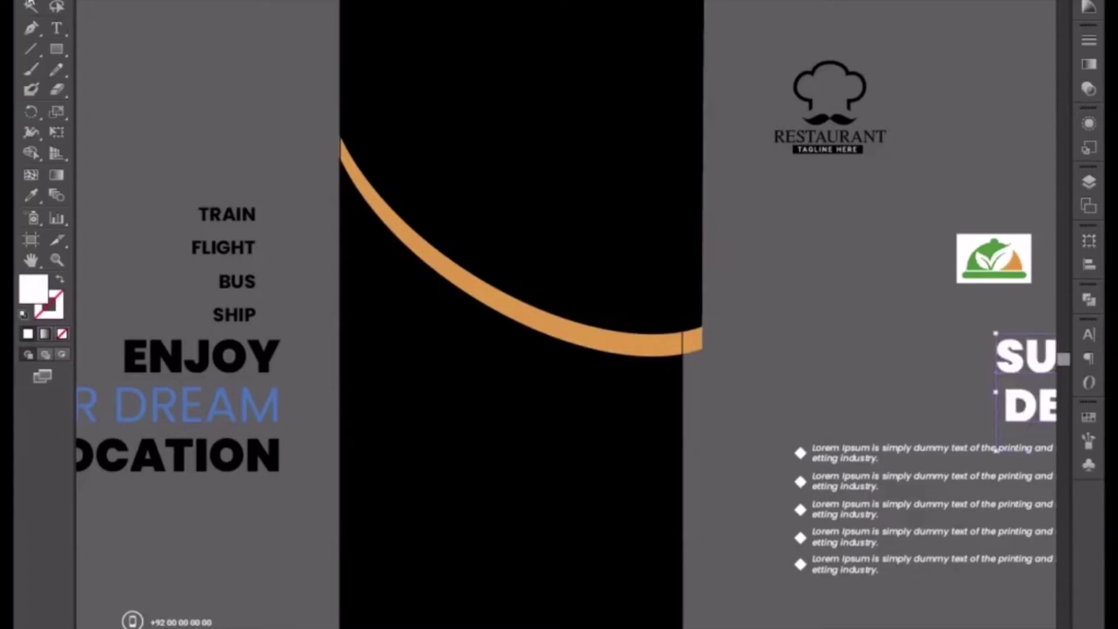
Move the two-line heading onto the black panel below the orange curve and remove the stray space before "DELICIOUS"
{"action": "left_click_drag", "start_coordinate": [1038, 377], "coordinate": [406, 405]}
{"action": "key", "text": "t"}
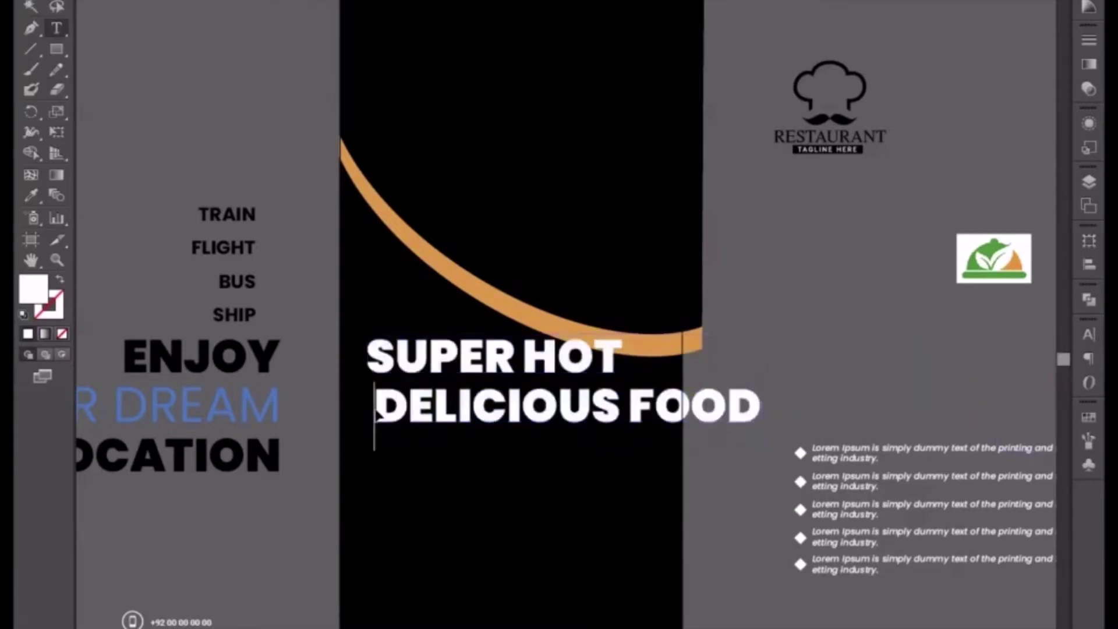
{"action": "left_click", "coordinate": [375, 411]}
{"action": "key", "text": "BackSpace"}
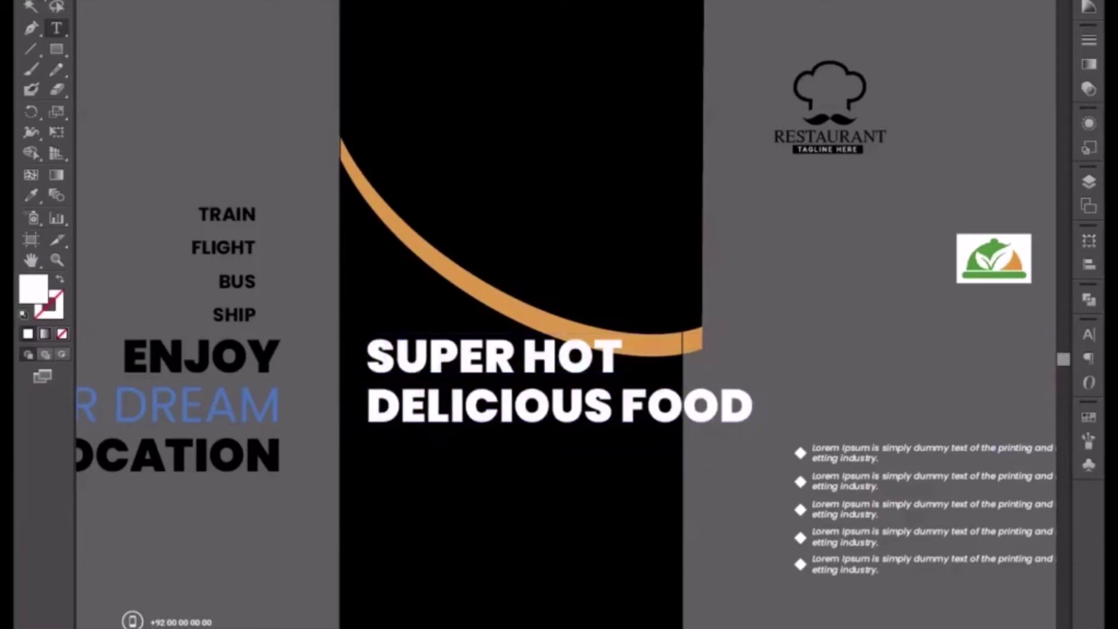
{"action": "key", "text": "Escape"}
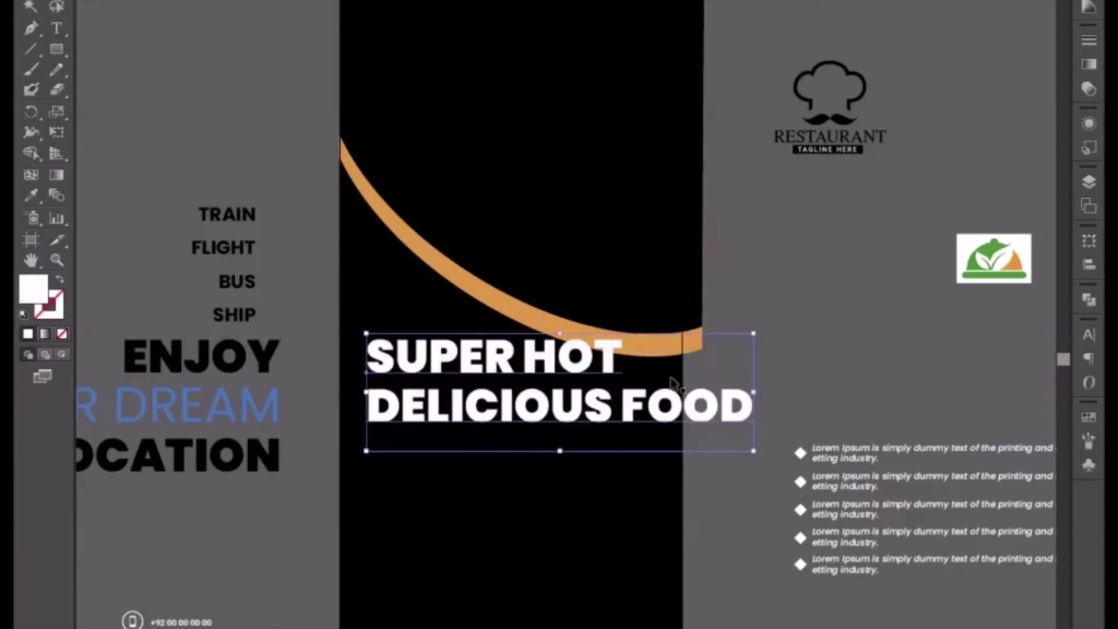
Scale the heading down proportionally to about the panel's width and shift it left so it fits inside the panel
{"action": "left_click_drag", "start_coordinate": [759, 333], "coordinate": [689, 353]}
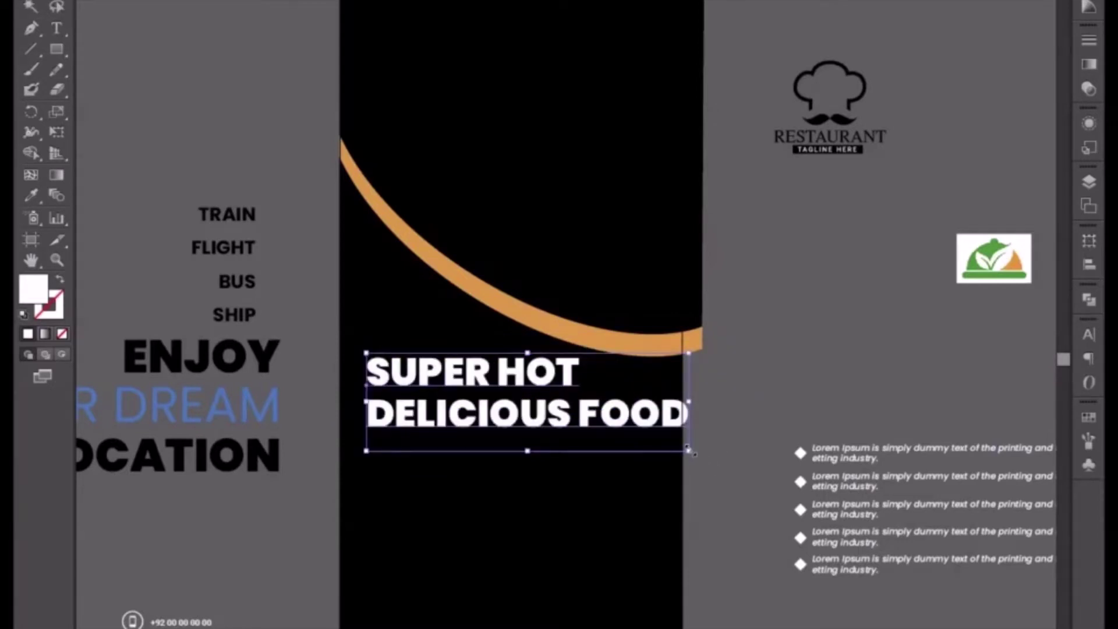
{"action": "key", "text": "Left"}
{"action": "key", "text": "Left"}
{"action": "key", "text": "Left"}
{"action": "key", "text": "Left"}
{"action": "key", "text": "Left"}
{"action": "key", "text": "Left"}
{"action": "key", "text": "Left"}
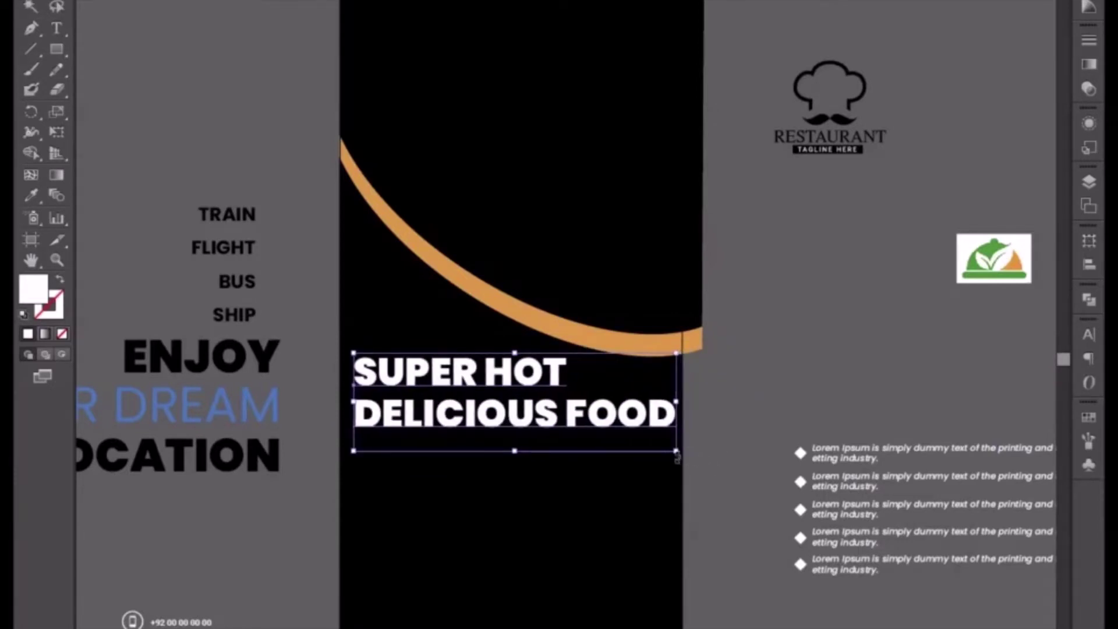
Shrink the heading a little further and nudge it down away from the orange curve
{"action": "left_click_drag", "start_coordinate": [676, 451], "coordinate": [635, 446]}
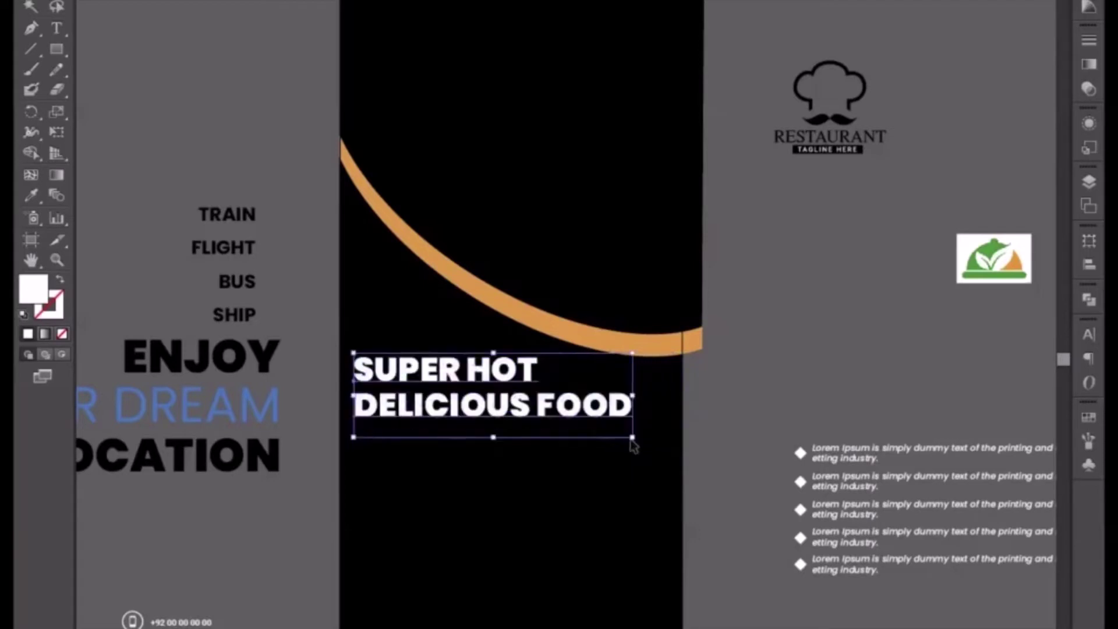
{"action": "key", "text": "Down"}
{"action": "key", "text": "Down"}
{"action": "key", "text": "Down"}
{"action": "key", "text": "Down"}
{"action": "key", "text": "Down"}
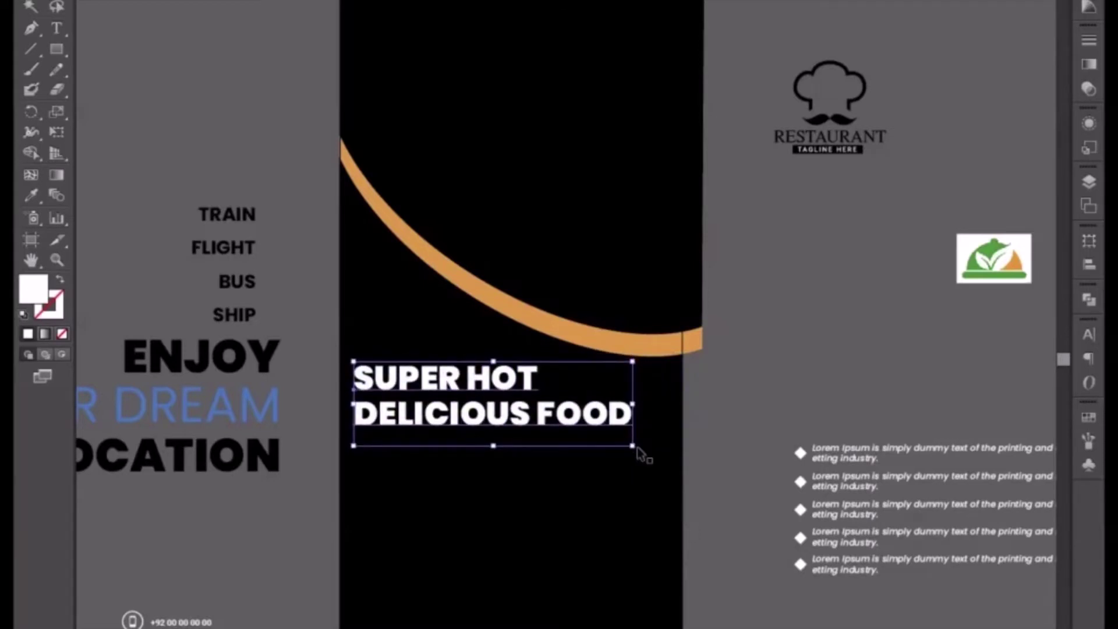
Enlarge the heading slightly, leaving narrow side margins, and nudge it right and further down below the orange curve
{"action": "left_click_drag", "start_coordinate": [635, 447], "coordinate": [669, 481]}
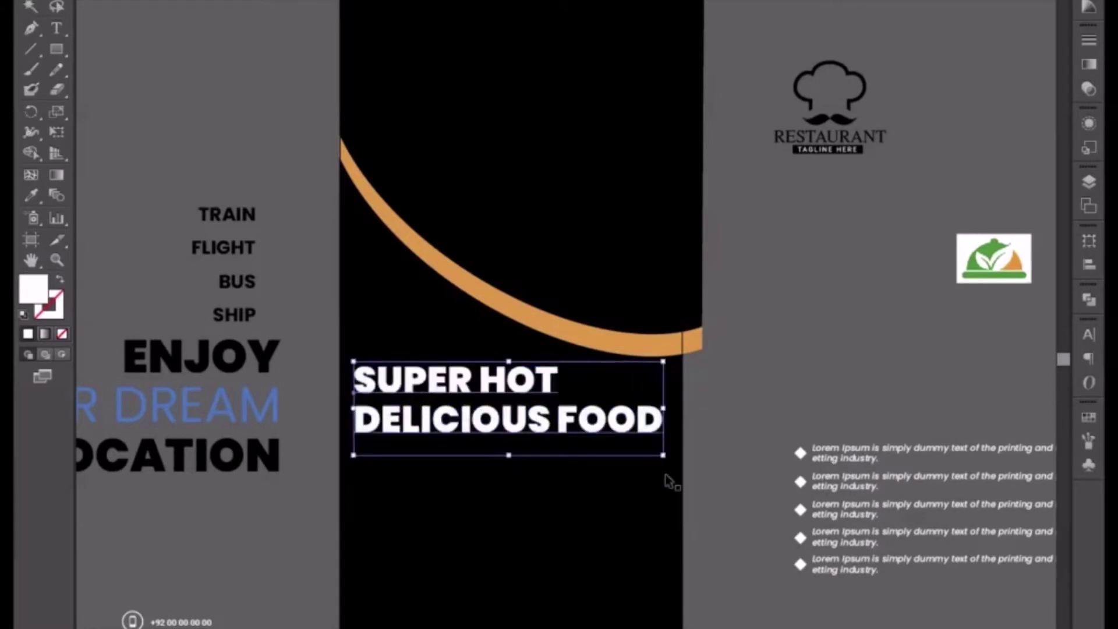
{"action": "key", "text": "Right"}
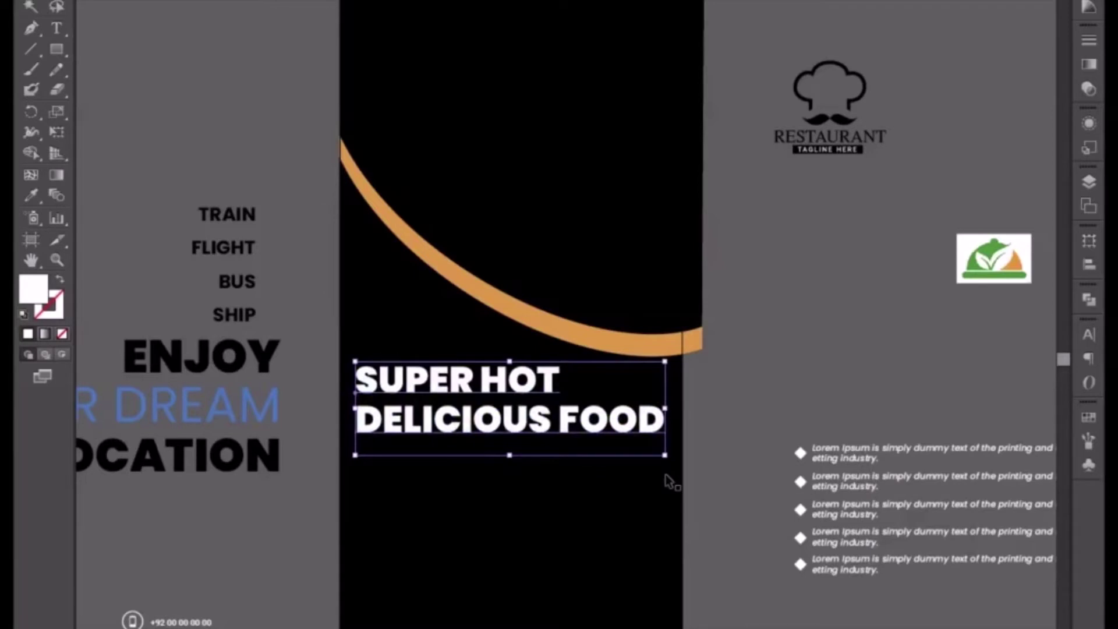
{"action": "key", "text": "Down"}
{"action": "key", "text": "Down"}
{"action": "key", "text": "Down"}
{"action": "key", "text": "Down"}
{"action": "key", "text": "Down"}
{"action": "key", "text": "Down"}
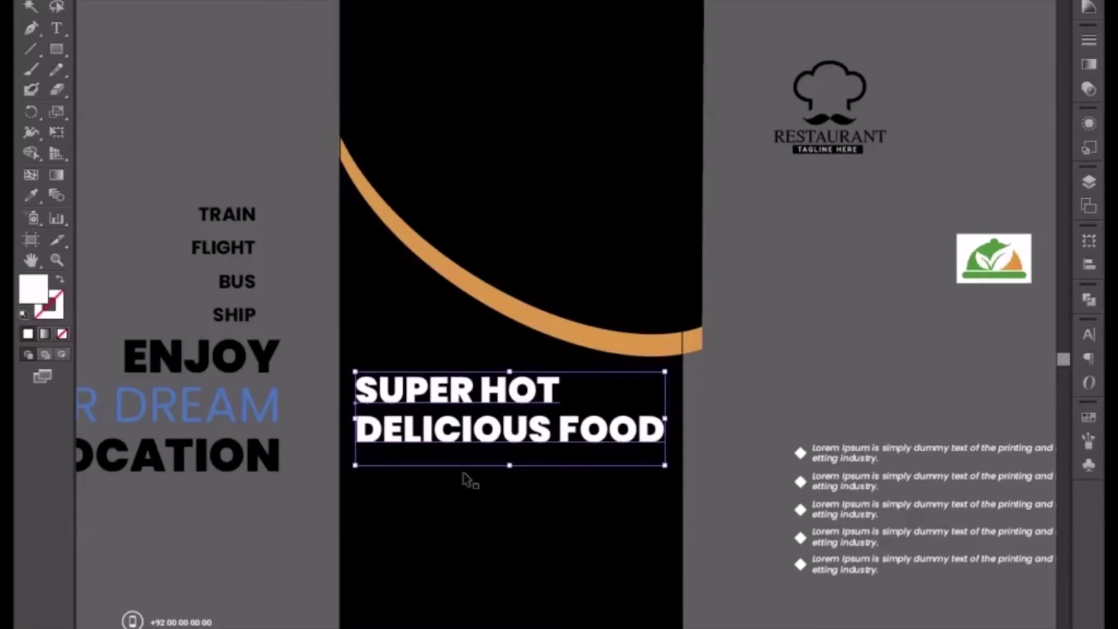
{"action": "left_click", "coordinate": [315, 326]}
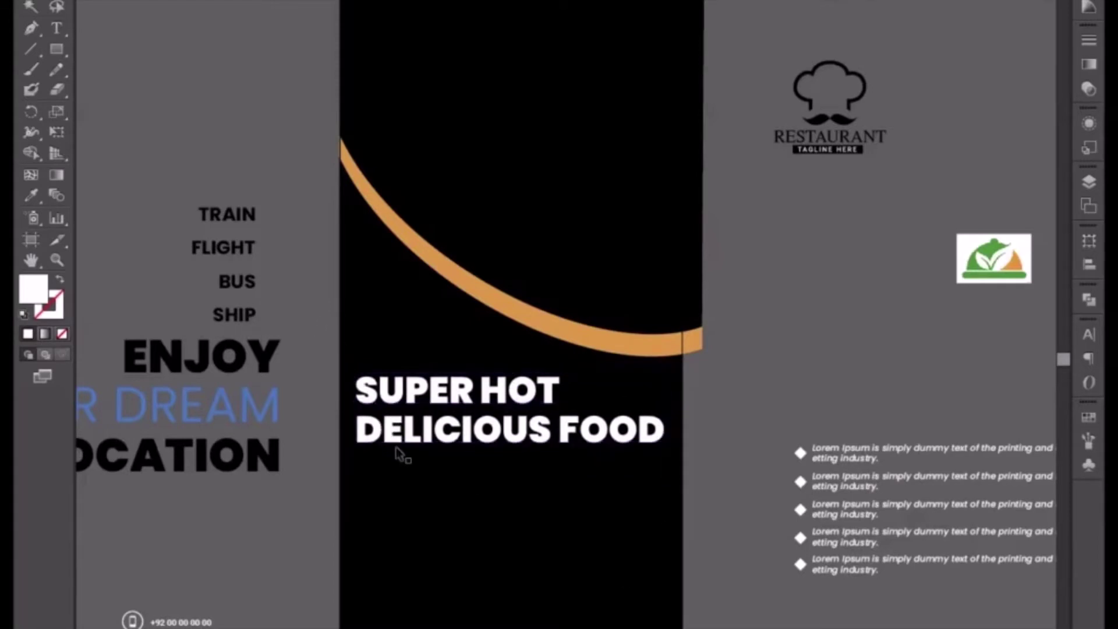
Fill the black background rectangle behind the heading with dark grey #191919
{"action": "left_click", "coordinate": [367, 288]}
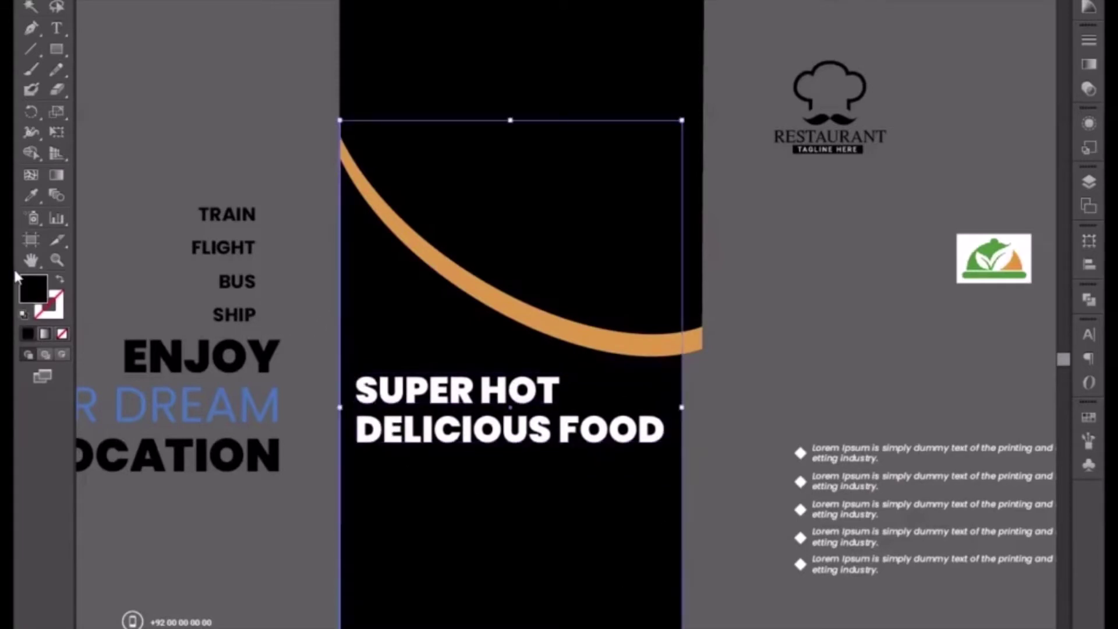
{"action": "double_click", "coordinate": [34, 288]}
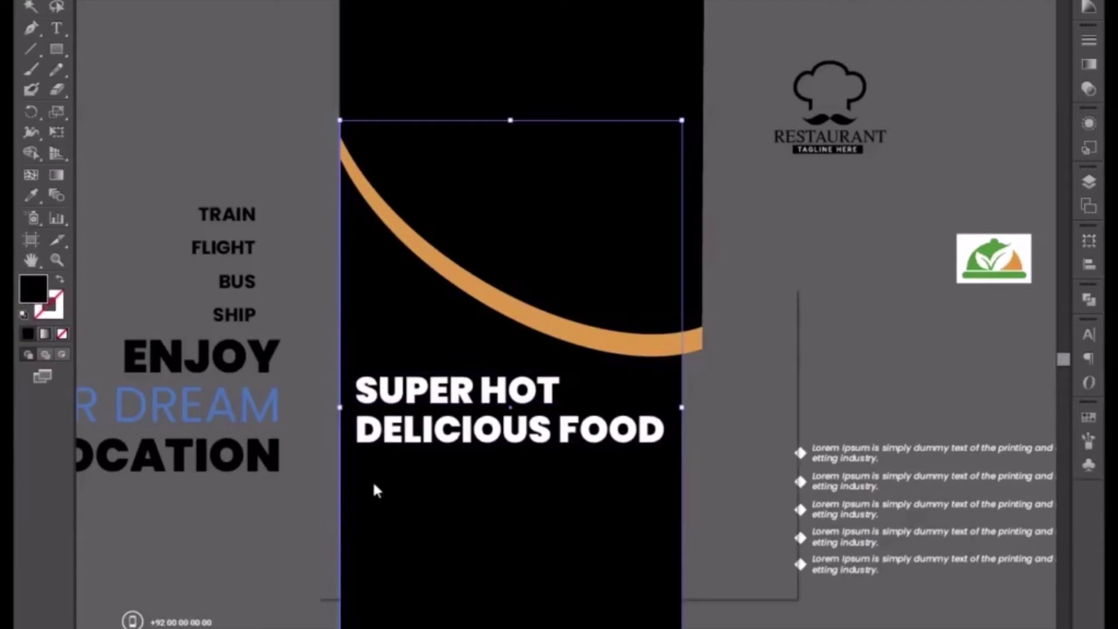
{"action": "left_click_drag", "start_coordinate": [331, 555], "coordinate": [332, 537]}
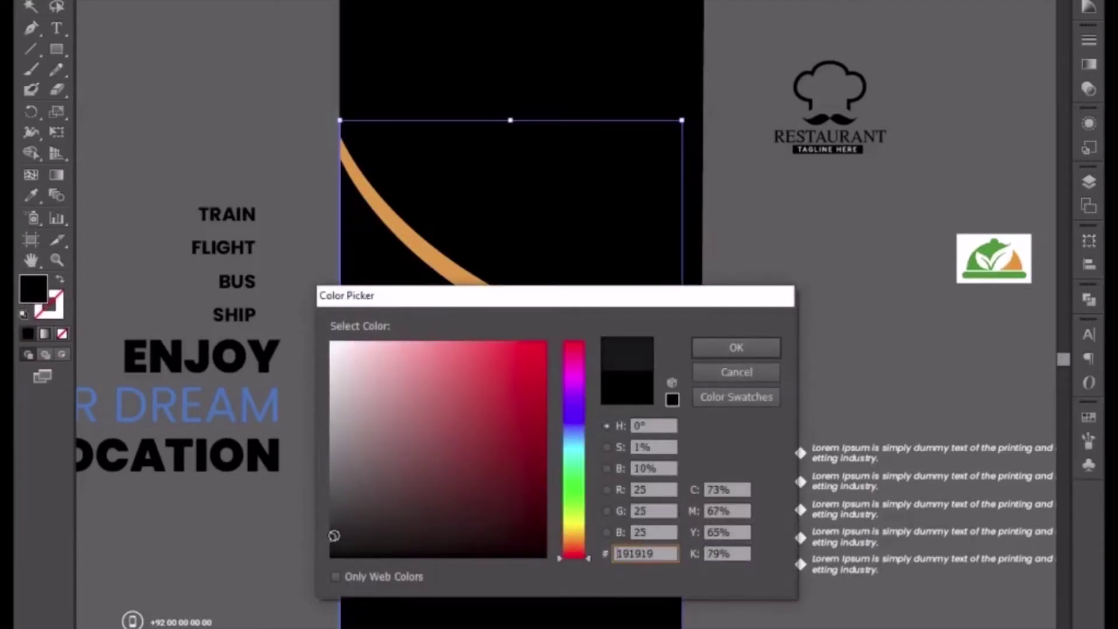
{"action": "left_click", "coordinate": [768, 345]}
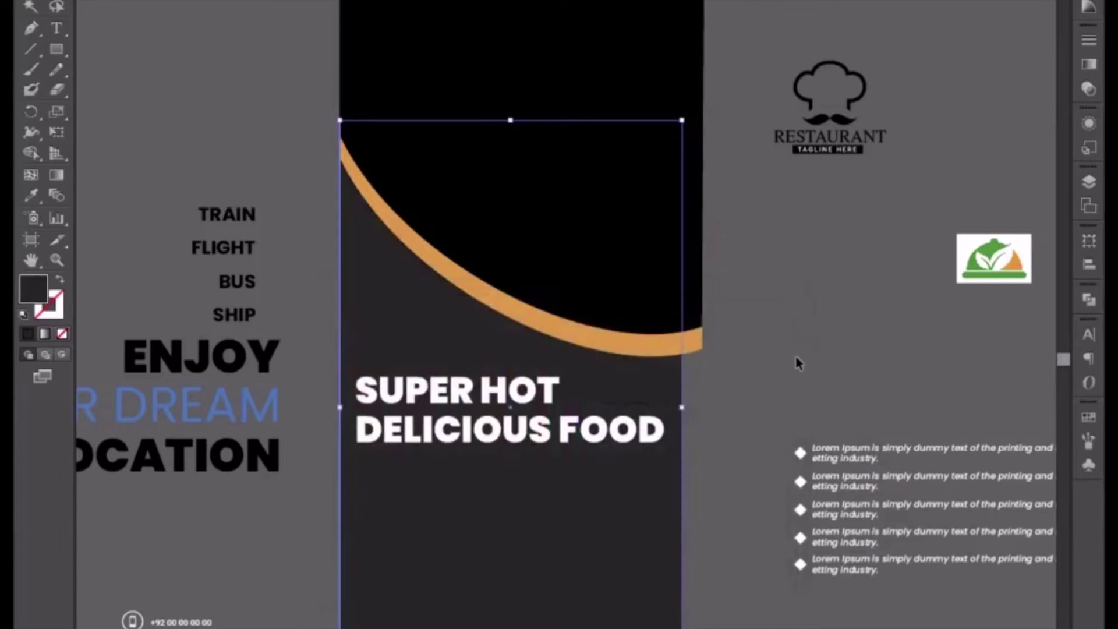
{"action": "left_click", "coordinate": [766, 436]}
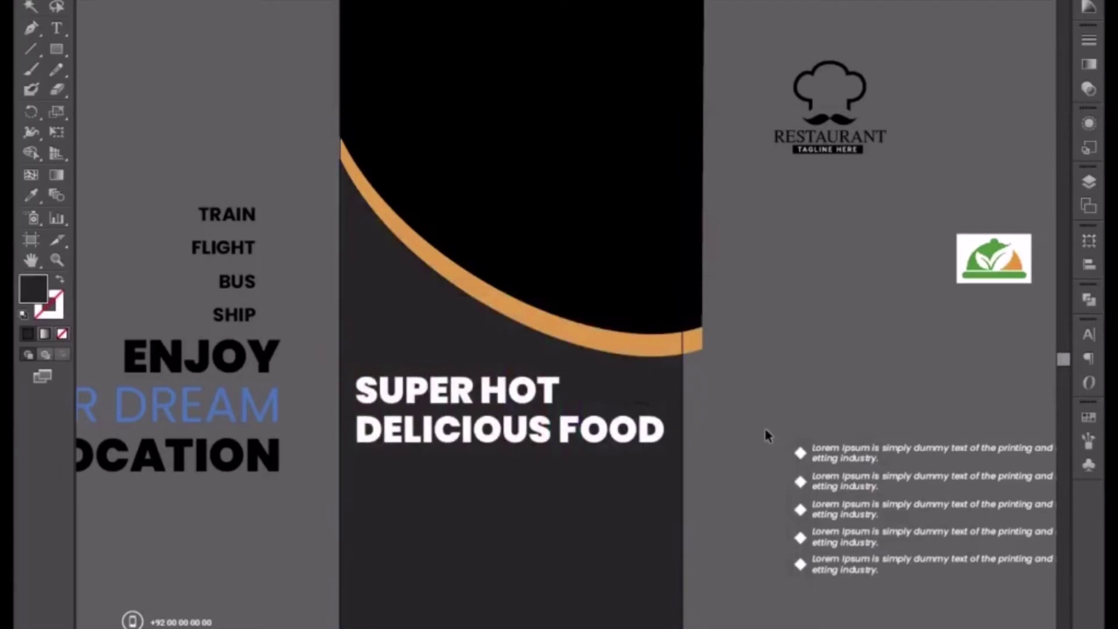
Darken the background rectangle's fill to a near-black grey, about #111111
{"action": "left_click", "coordinate": [452, 487]}
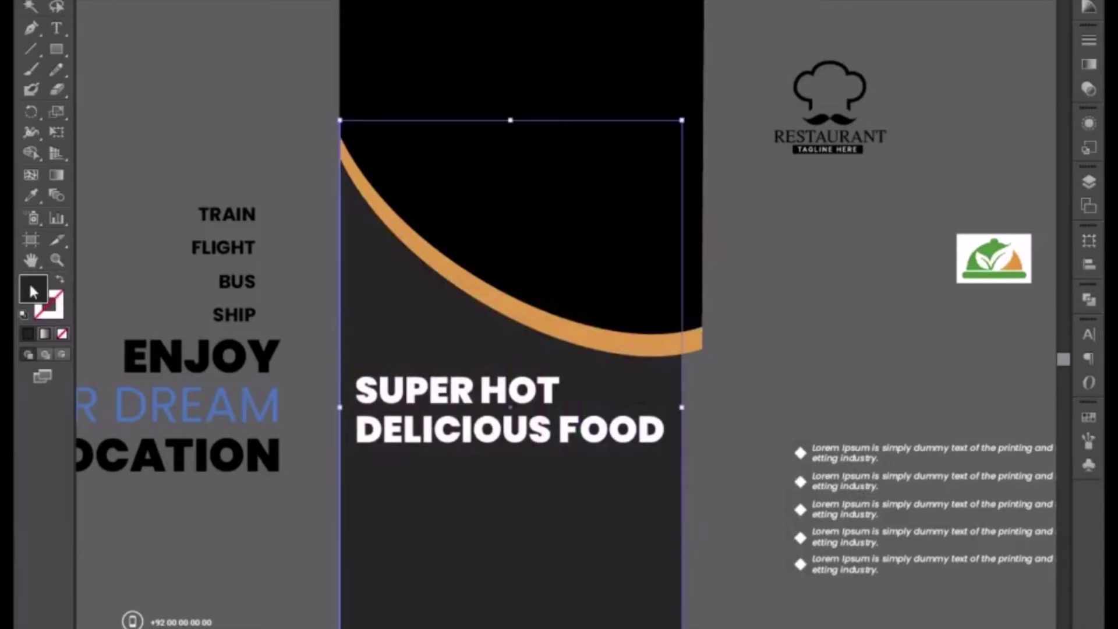
{"action": "double_click", "coordinate": [33, 291]}
{"action": "left_click_drag", "start_coordinate": [324, 549], "coordinate": [331, 544]}
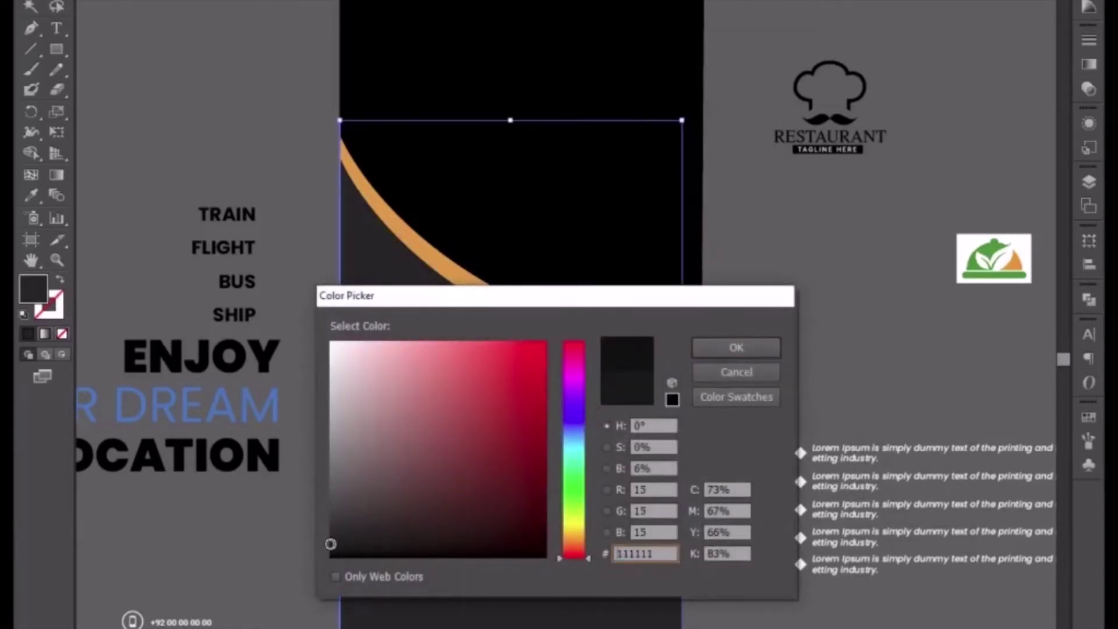
{"action": "left_click", "coordinate": [757, 347]}
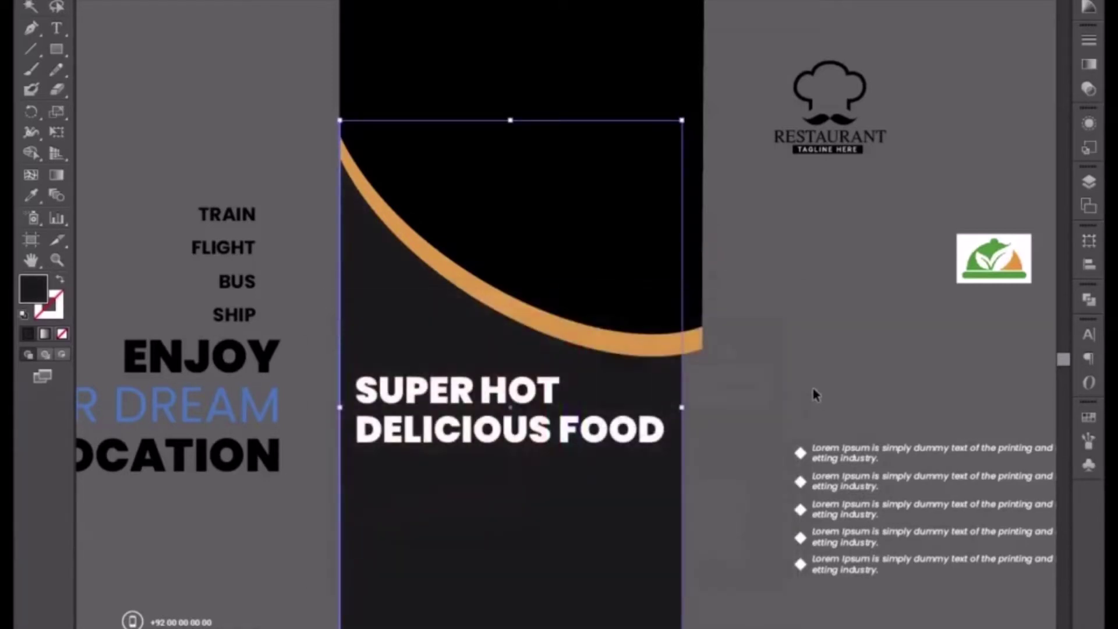
{"action": "left_click", "coordinate": [814, 391]}
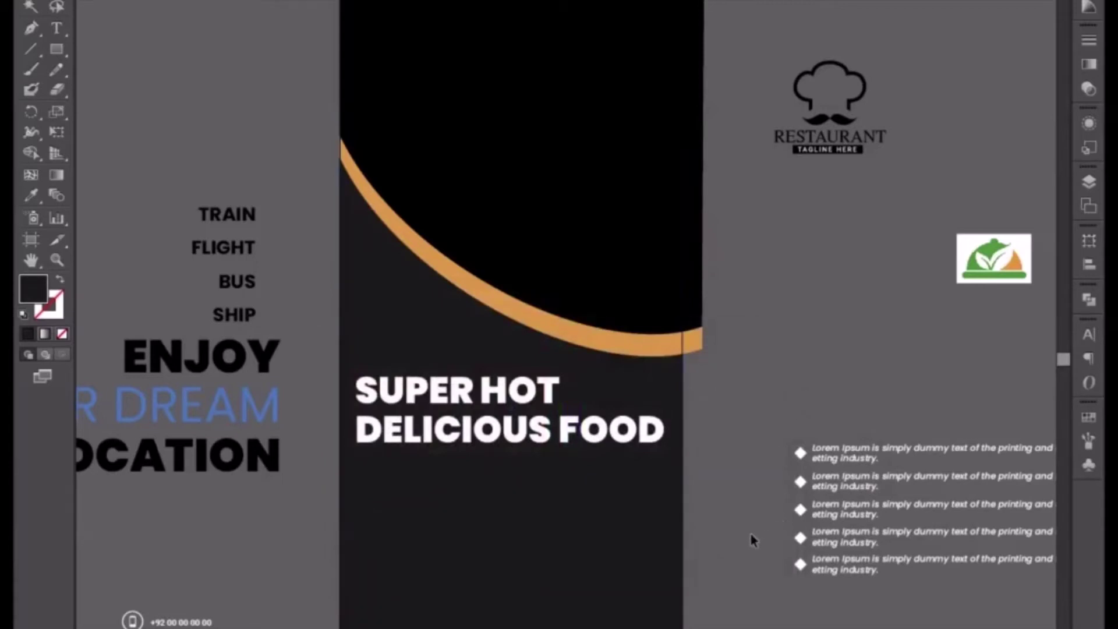
Copy the black Lorem Ipsum paragraph to just below the heading and colour the copy white
{"action": "left_click_drag", "start_coordinate": [781, 608], "coordinate": [734, 489]}
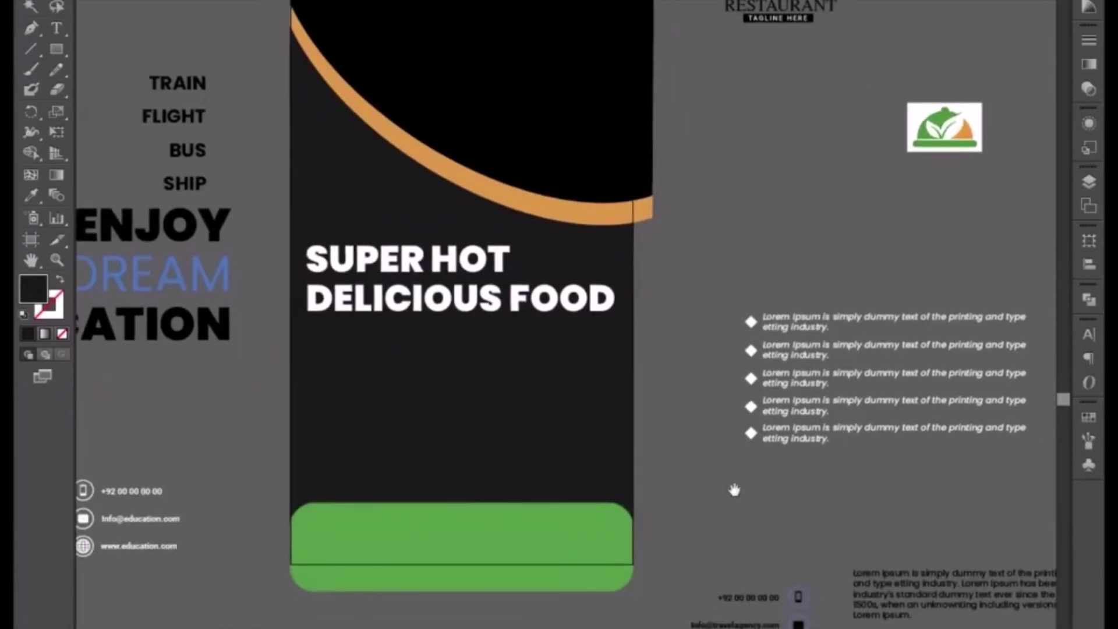
{"action": "left_click_drag", "start_coordinate": [919, 591], "coordinate": [392, 358]}
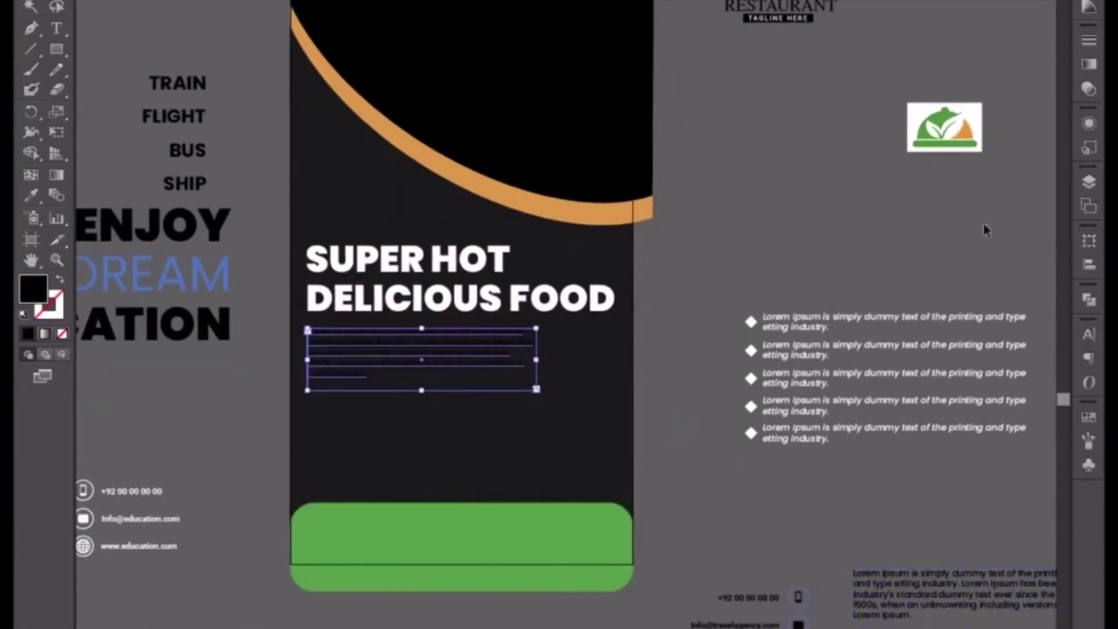
{"action": "left_click", "coordinate": [1088, 2]}
{"action": "left_click", "coordinate": [907, 6]}
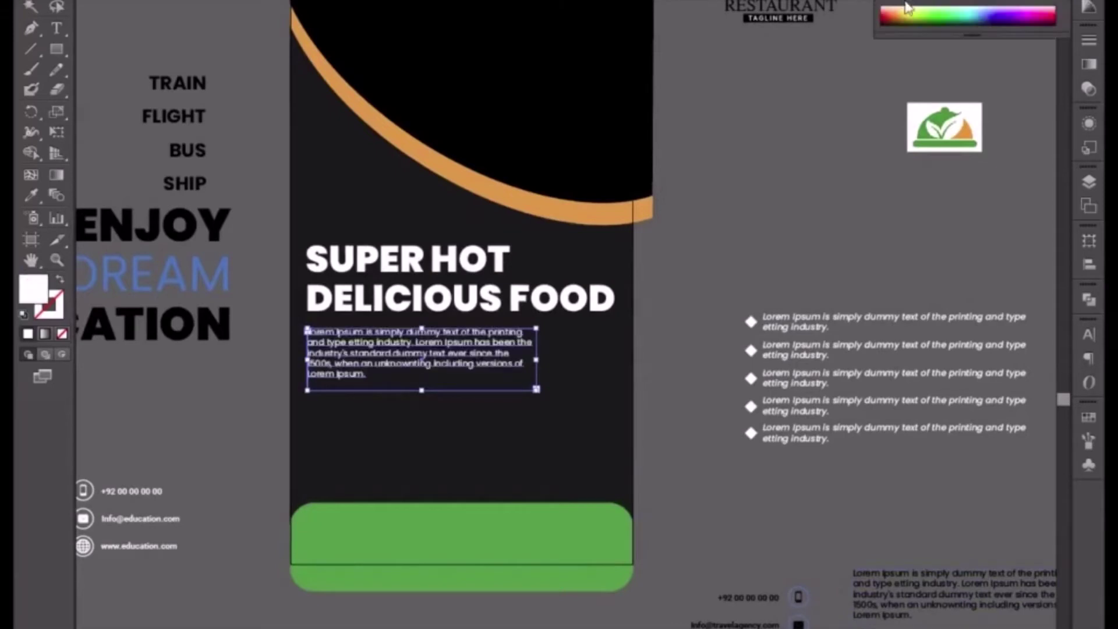
Widen the paragraph's text frame to about the heading's width and shift its text slightly down from the heading
{"action": "left_click_drag", "start_coordinate": [536, 362], "coordinate": [611, 360]}
{"action": "key", "text": "t"}
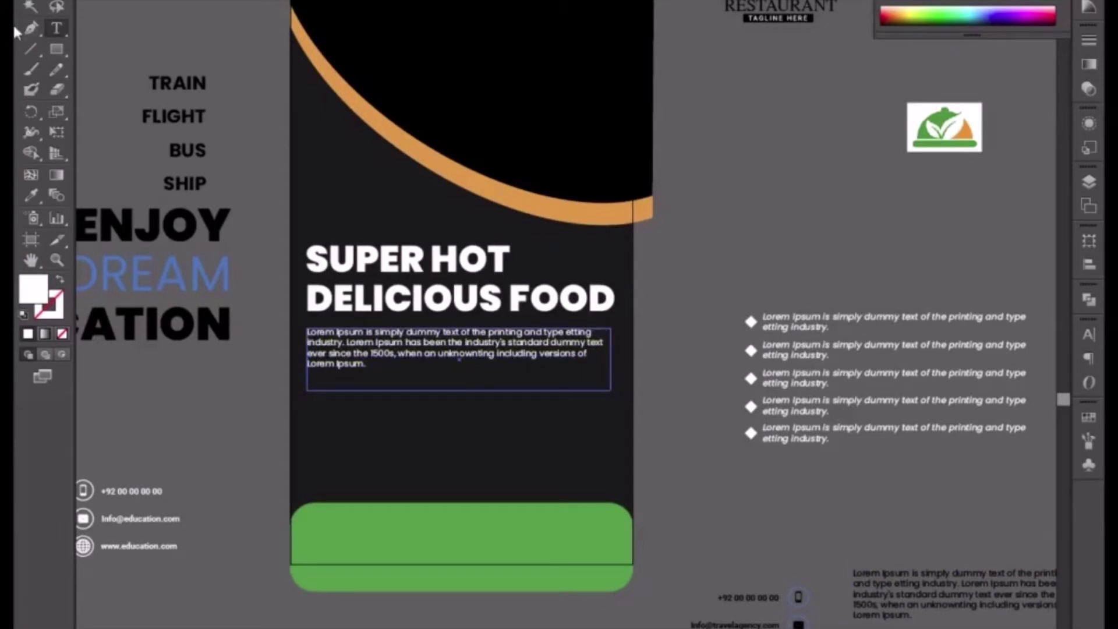
{"action": "key", "text": "Escape"}
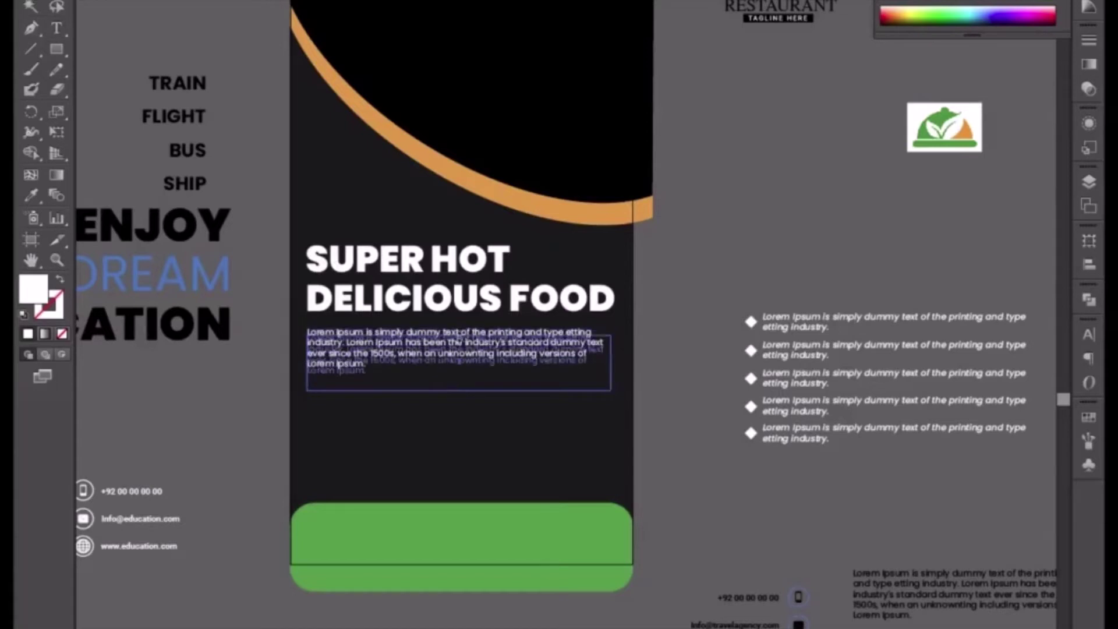
{"action": "left_click_drag", "start_coordinate": [458, 330], "coordinate": [459, 336]}
{"action": "left_click", "coordinate": [689, 295]}
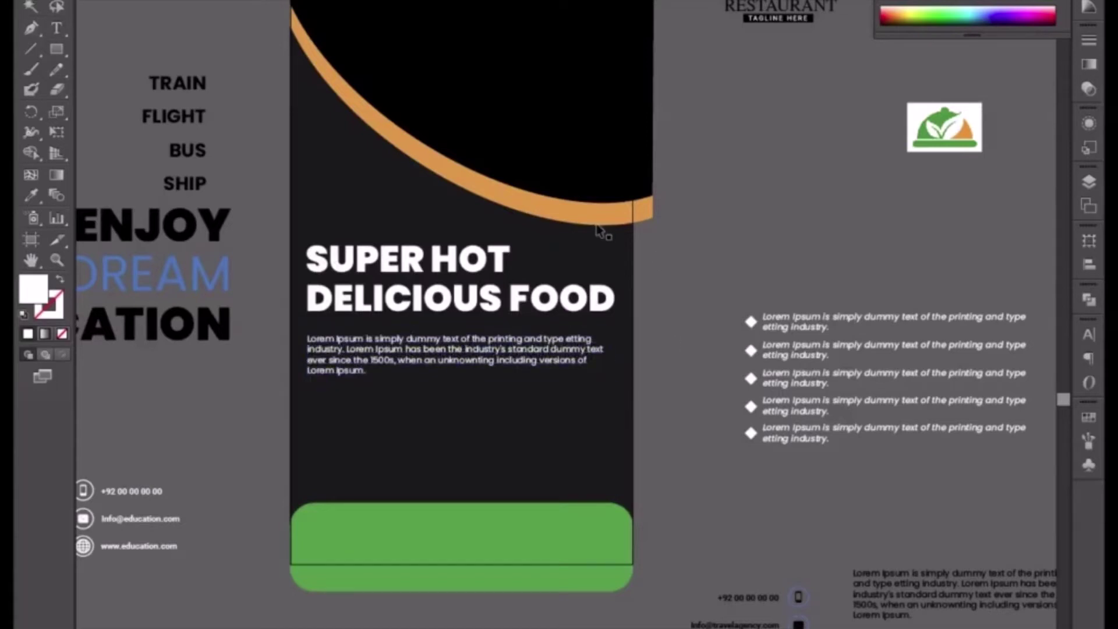
Change the orange curved shape's fill to the deeper orange #D87716
{"action": "left_click", "coordinate": [568, 219]}
{"action": "left_click", "coordinate": [695, 246]}
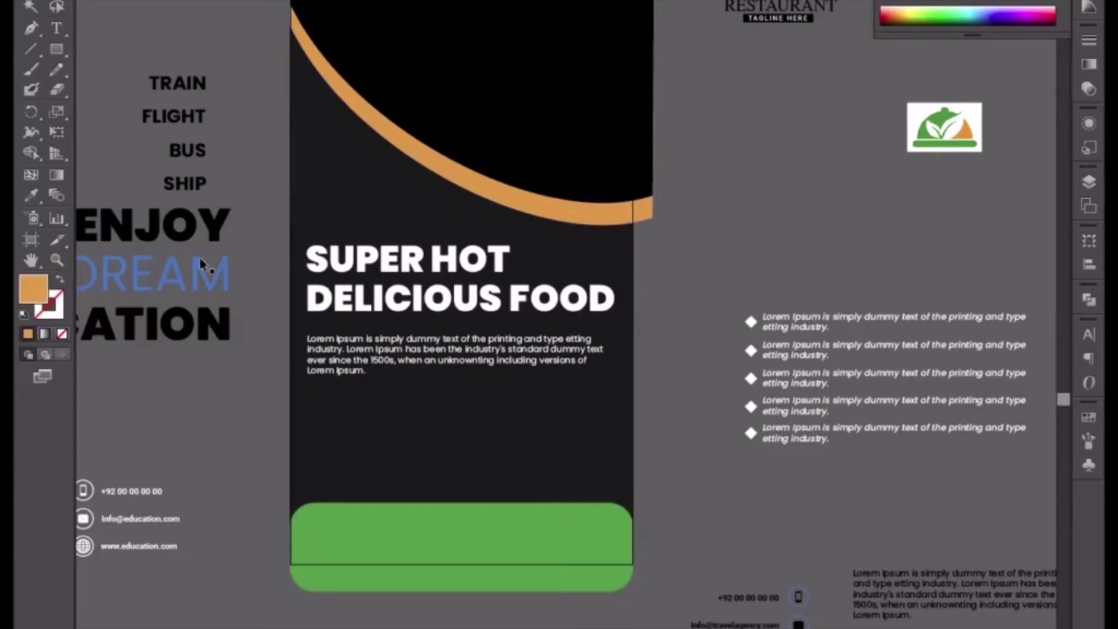
{"action": "left_click", "coordinate": [412, 158]}
{"action": "double_click", "coordinate": [32, 298]}
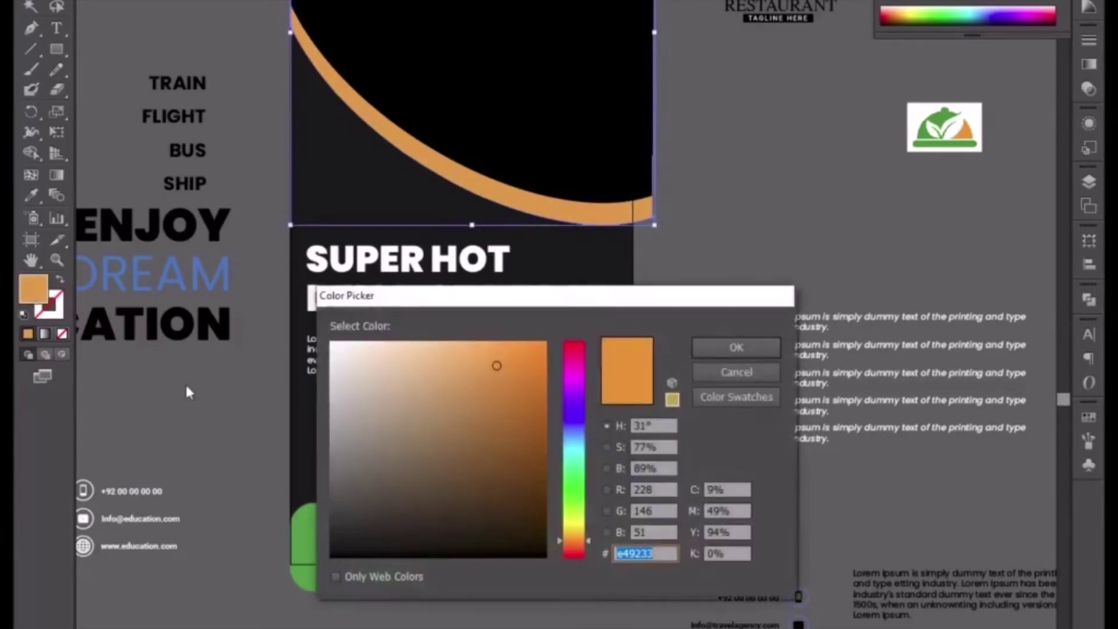
{"action": "left_click_drag", "start_coordinate": [505, 373], "coordinate": [524, 372]}
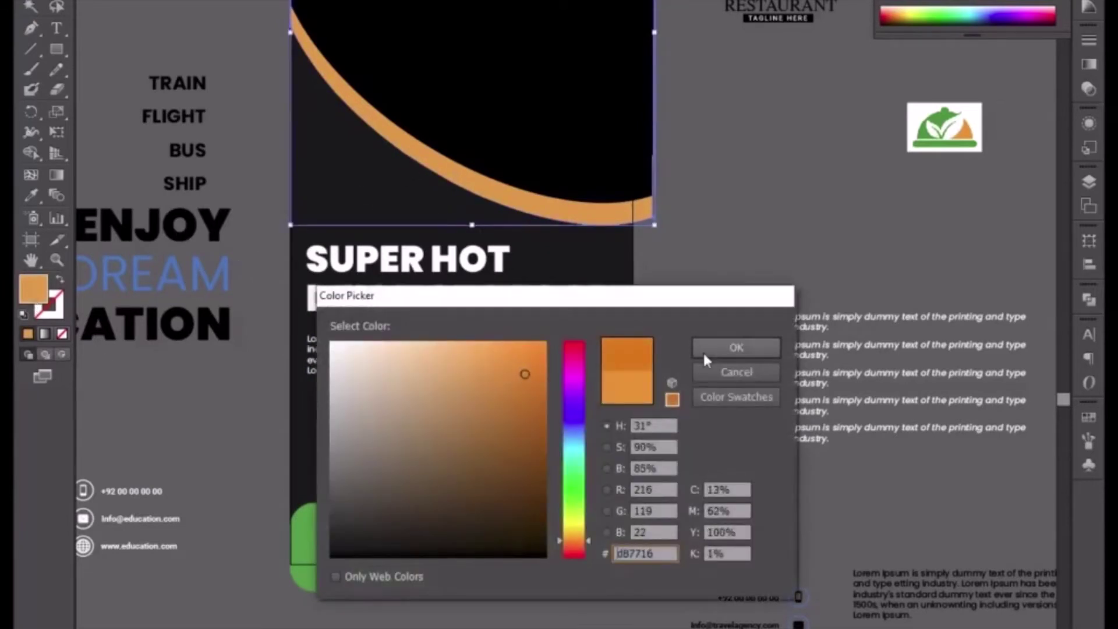
{"action": "left_click", "coordinate": [704, 348]}
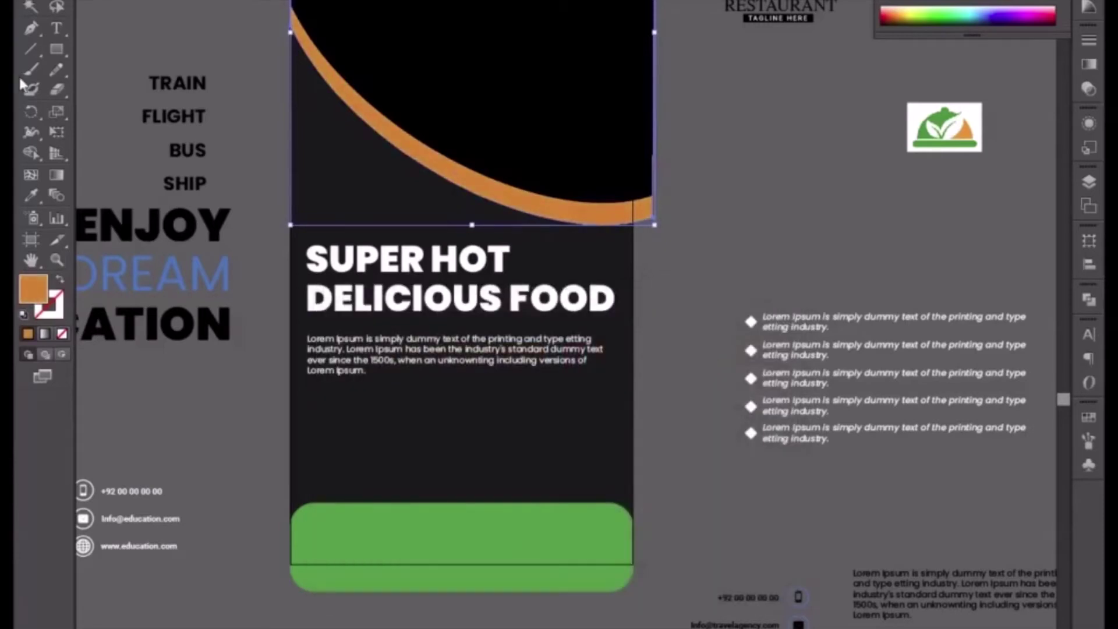
Draw a thin orange rectangle as a divider between the SUPER HOT DELICIOUS FOOD heading and the paragraph, slightly wider than the heading
{"action": "left_click", "coordinate": [61, 52]}
{"action": "key", "text": "ctrl+plus"}
{"action": "key", "text": "ctrl+plus"}
{"action": "key", "text": "ctrl+plus"}
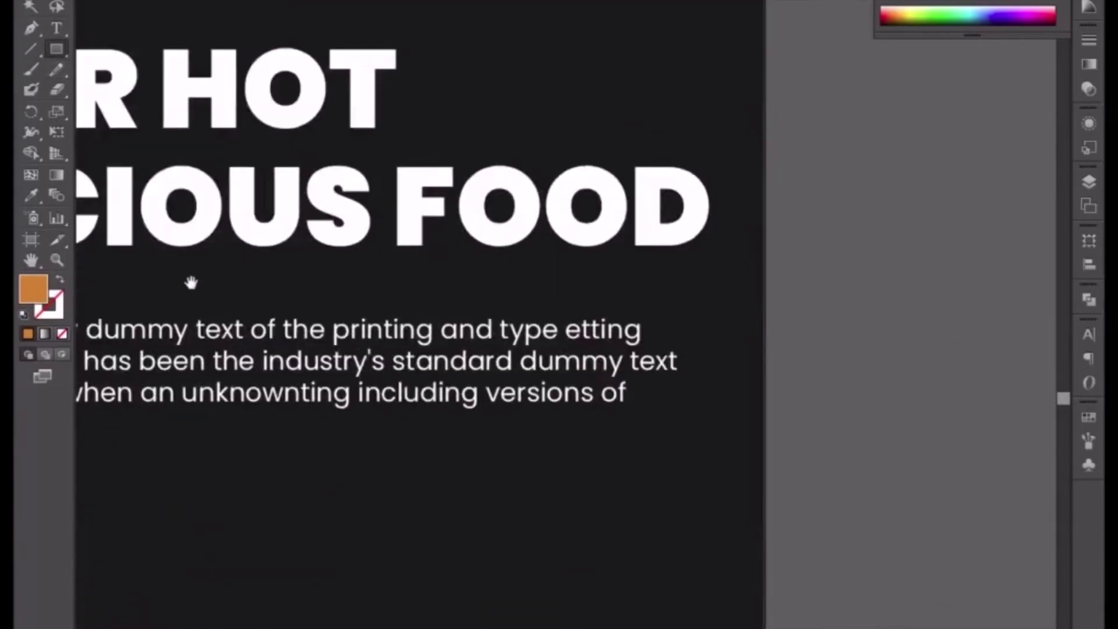
{"action": "left_click_drag", "start_coordinate": [417, 322], "coordinate": [549, 327]}
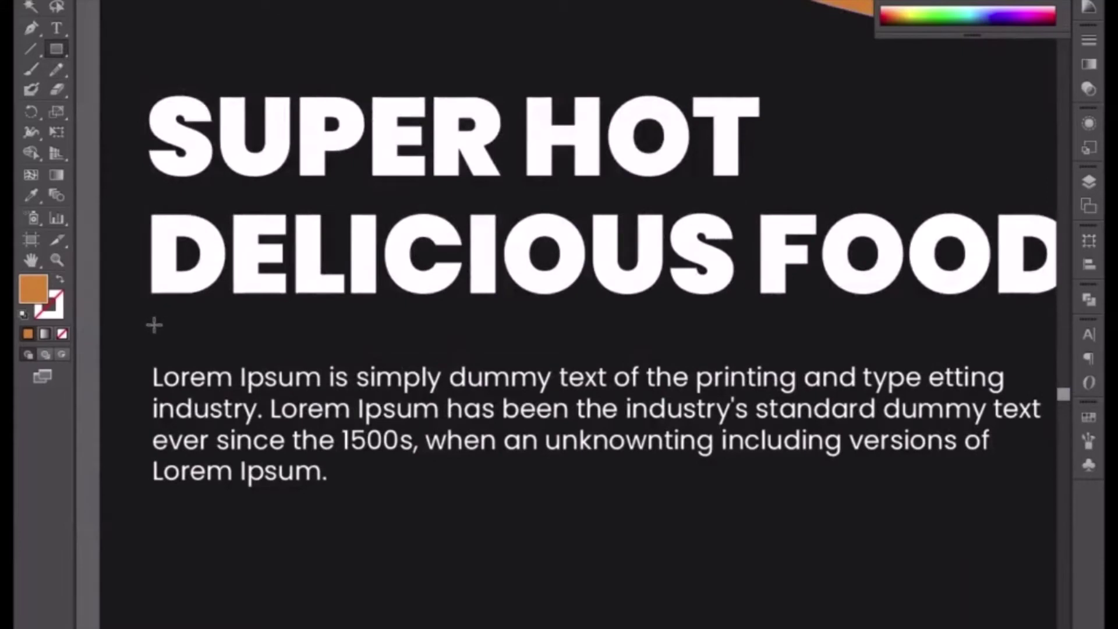
{"action": "left_click_drag", "start_coordinate": [152, 324], "coordinate": [987, 325]}
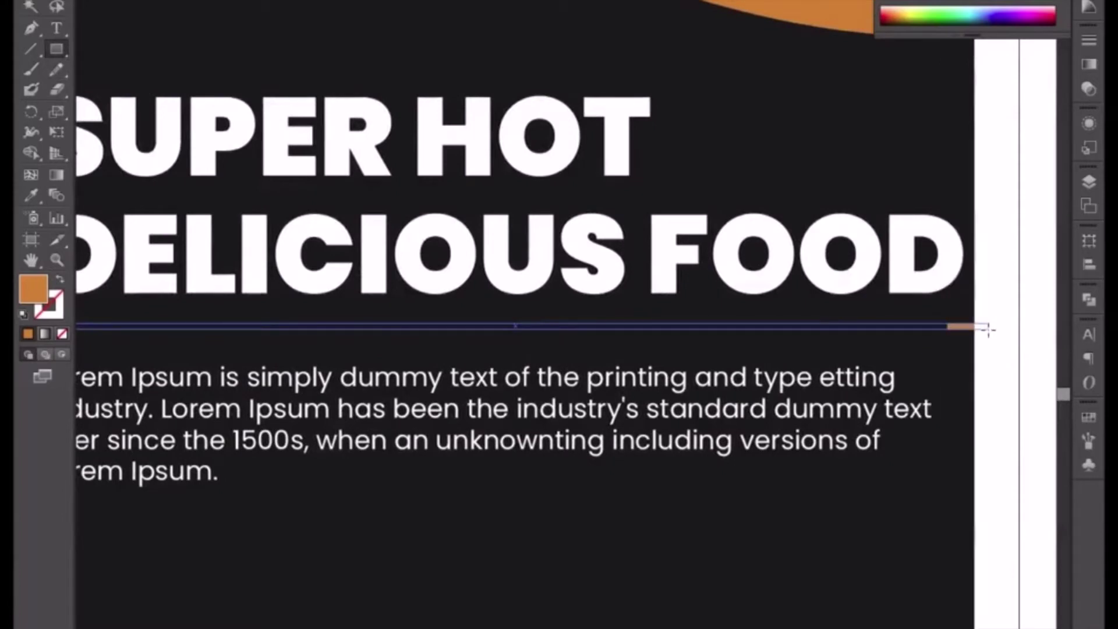
{"action": "left_click", "coordinate": [31, 0]}
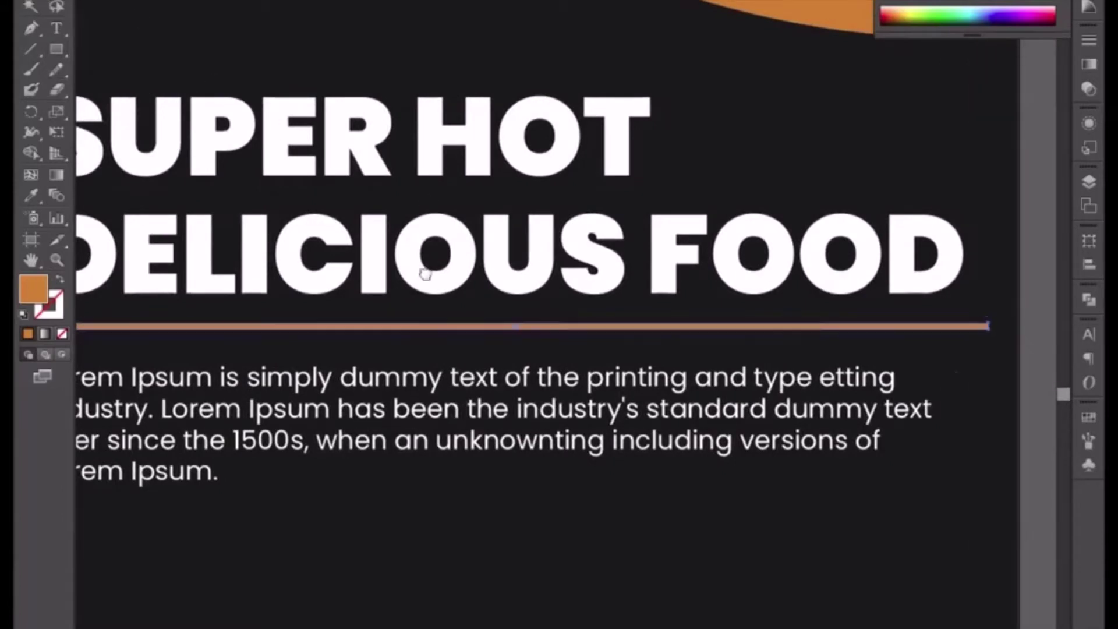
Scale the SUPER HOT DELICIOUS FOOD heading down slightly, keeping its left edge aligned with the paragraph
{"action": "left_click_drag", "start_coordinate": [425, 274], "coordinate": [643, 357]}
{"action": "key", "text": "ctrl+minus"}
{"action": "left_click", "coordinate": [694, 322]}
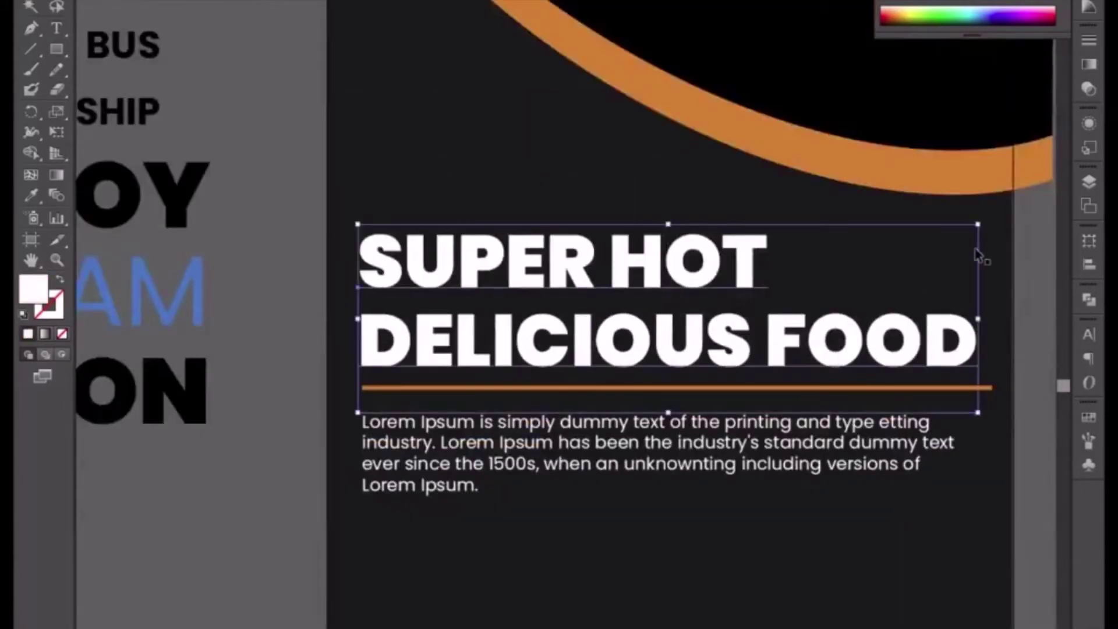
{"action": "left_click_drag", "start_coordinate": [980, 221], "coordinate": [951, 236]}
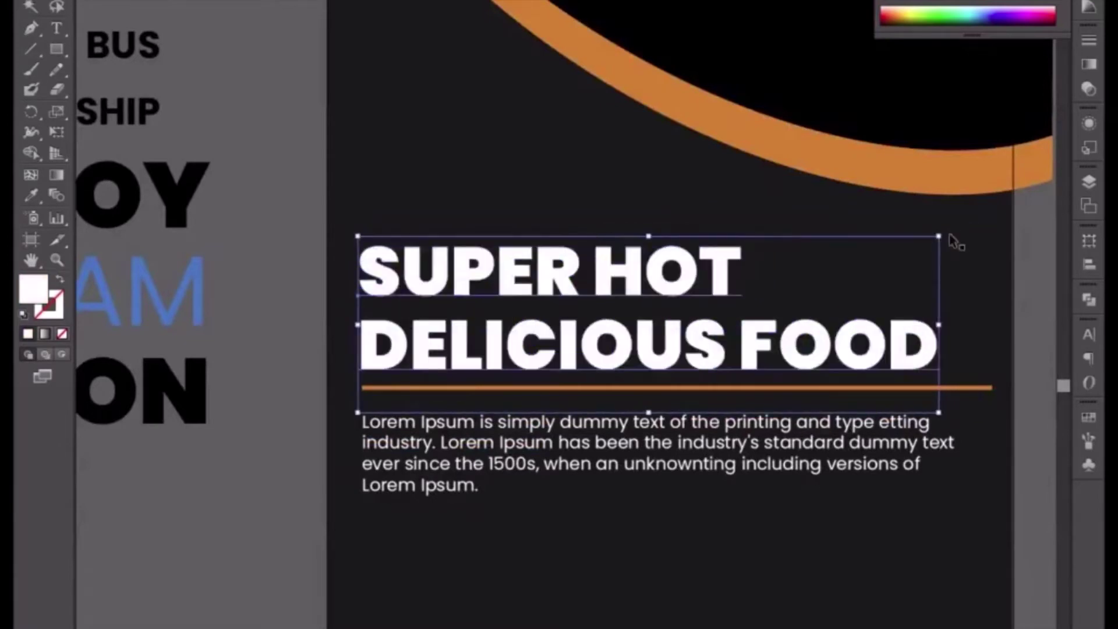
Shorten the orange divider line to the paragraph frame's width and nudge it slightly down from the heading
{"action": "left_click", "coordinate": [966, 389]}
{"action": "left_click_drag", "start_coordinate": [993, 388], "coordinate": [971, 389]}
{"action": "left_click", "coordinate": [853, 466]}
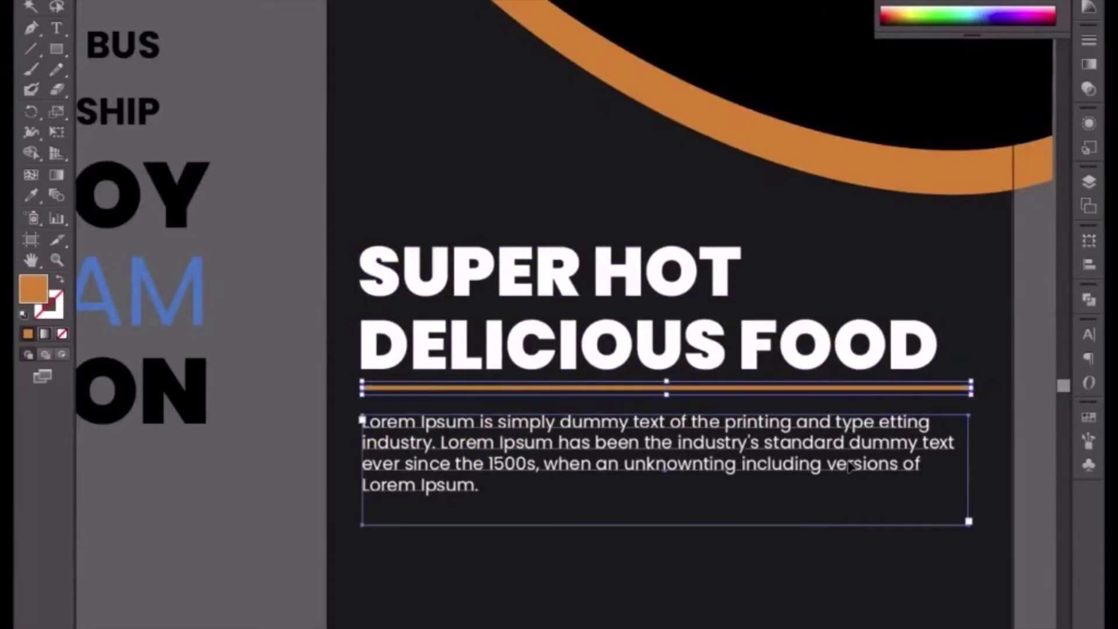
{"action": "left_click", "coordinate": [653, 392]}
{"action": "left_click", "coordinate": [654, 389]}
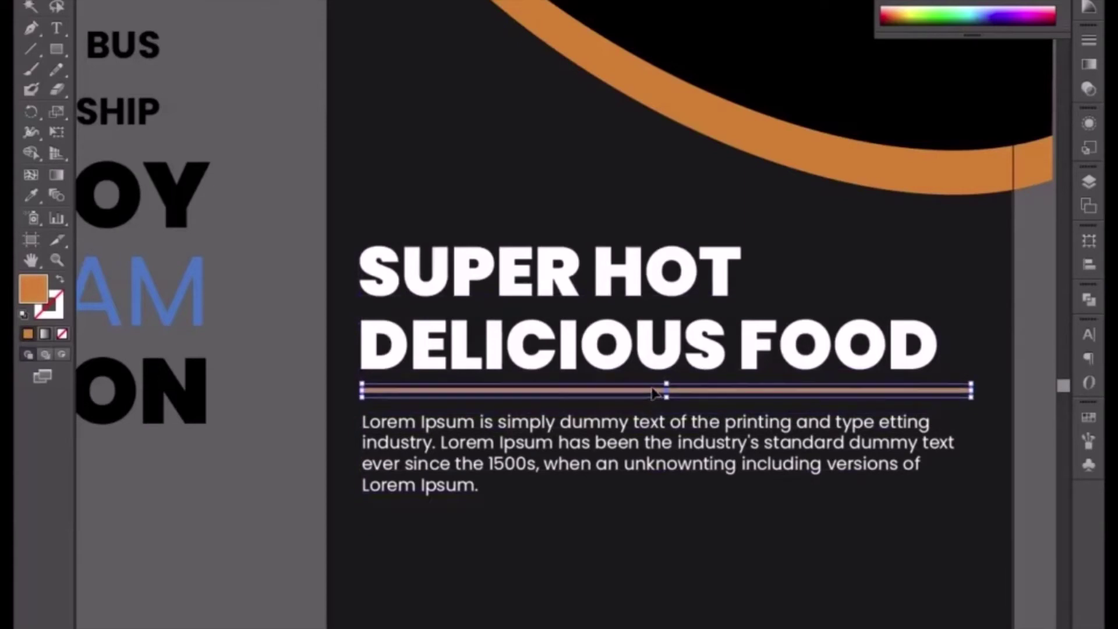
{"action": "key", "text": "ctrl+minus"}
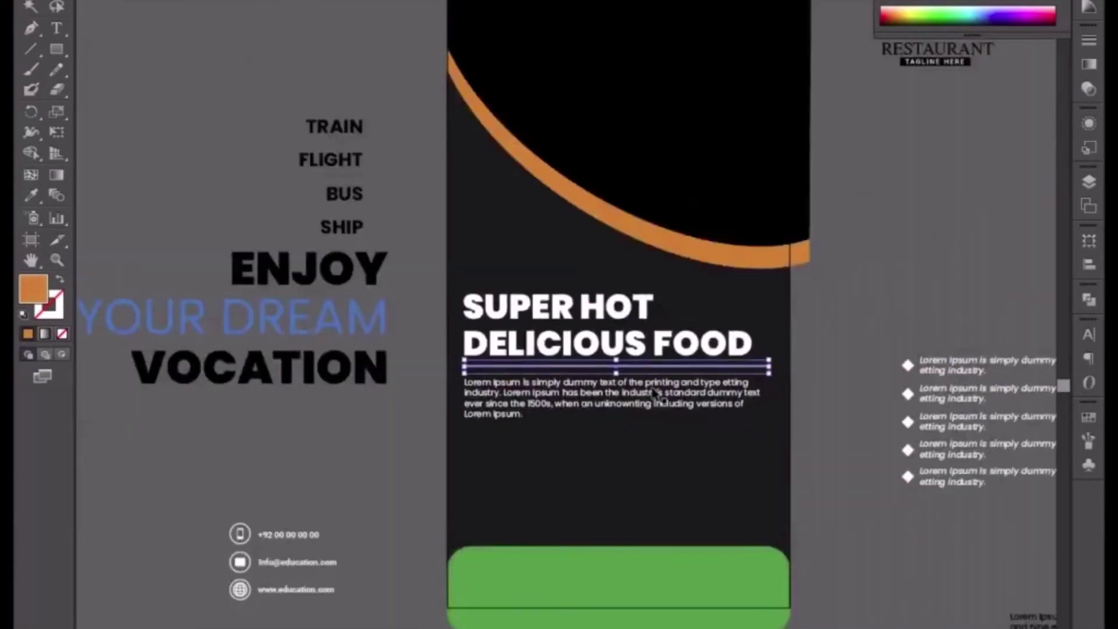
{"action": "left_click", "coordinate": [338, 471]}
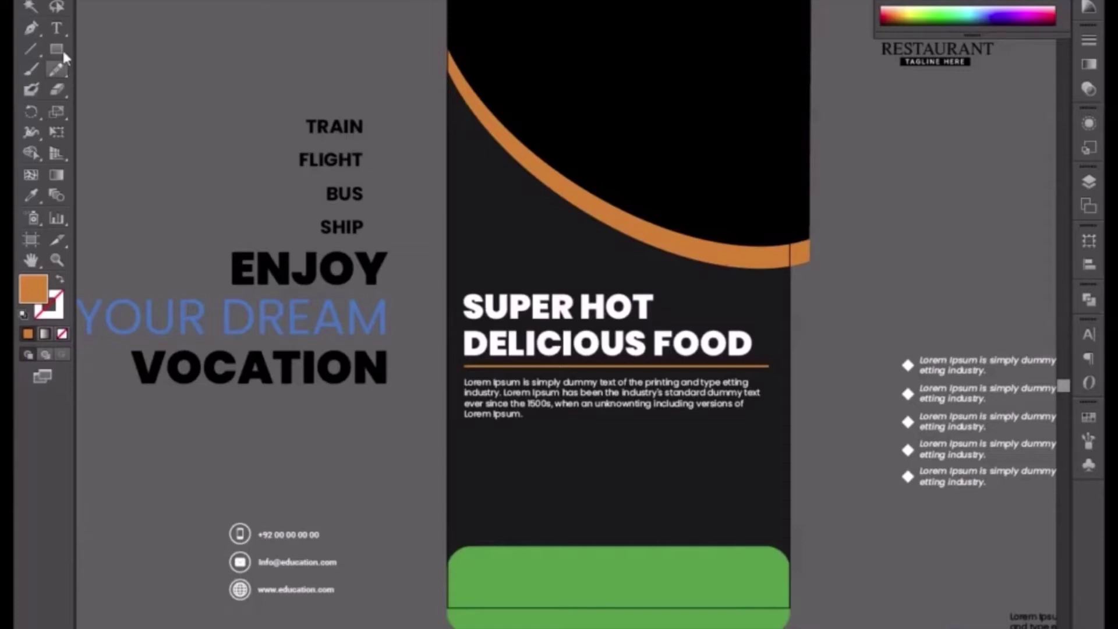
Draw an orange circle over the lower right part of the orange curve, overlapping the black shape and the dark background
{"action": "left_click_drag", "start_coordinate": [62, 47], "coordinate": [104, 87]}
{"action": "left_click_drag", "start_coordinate": [680, 208], "coordinate": [743, 320]}
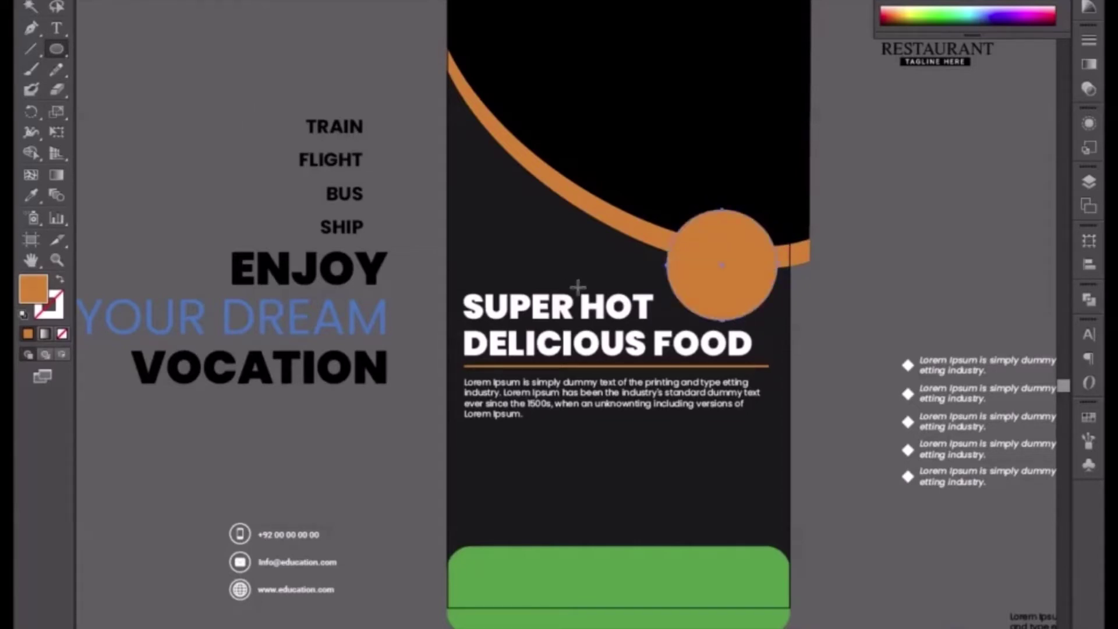
{"action": "left_click", "coordinate": [44, 4]}
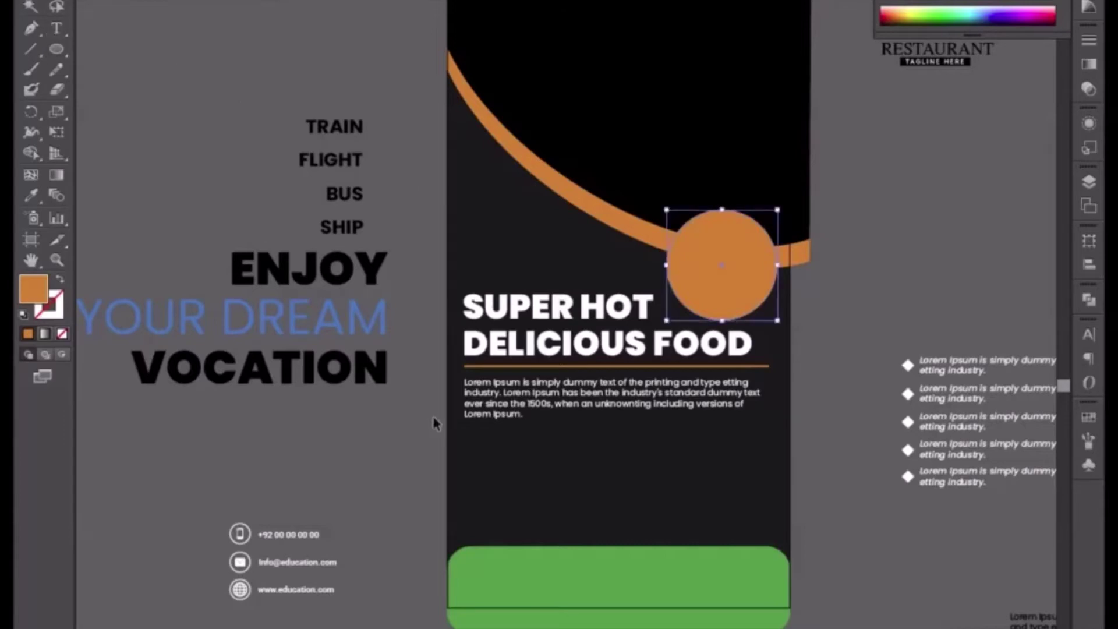
Copy the orange circle to below the paragraph's left end and size it slightly smaller than the original, filling the gap above the green strip
{"action": "left_click_drag", "start_coordinate": [757, 294], "coordinate": [518, 428]}
{"action": "key", "text": "ctrl+plus"}
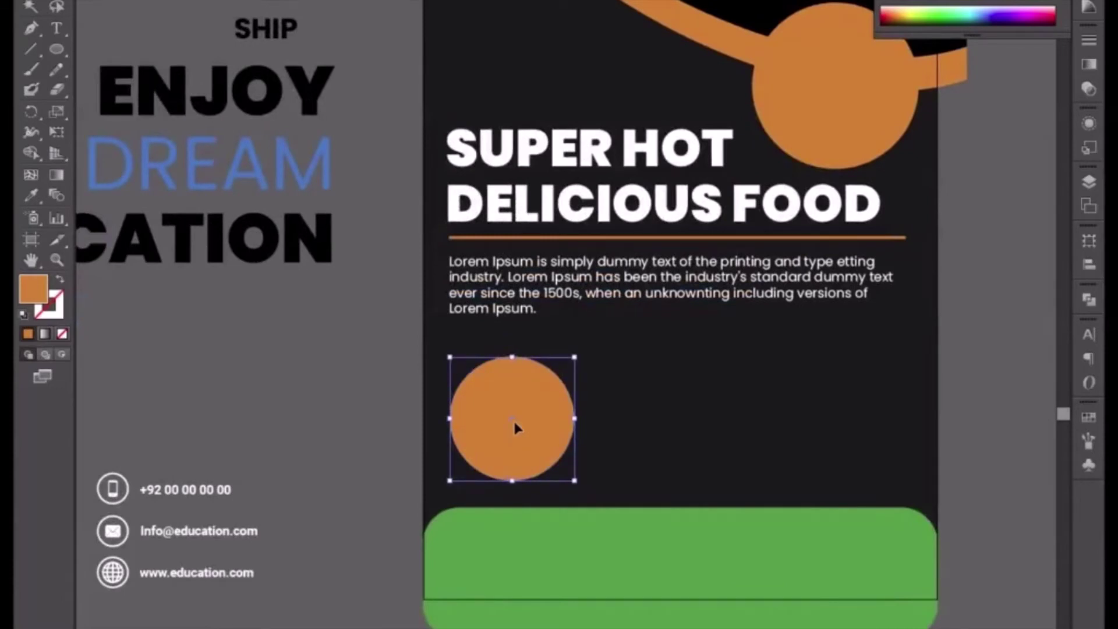
{"action": "left_click_drag", "start_coordinate": [575, 481], "coordinate": [586, 492]}
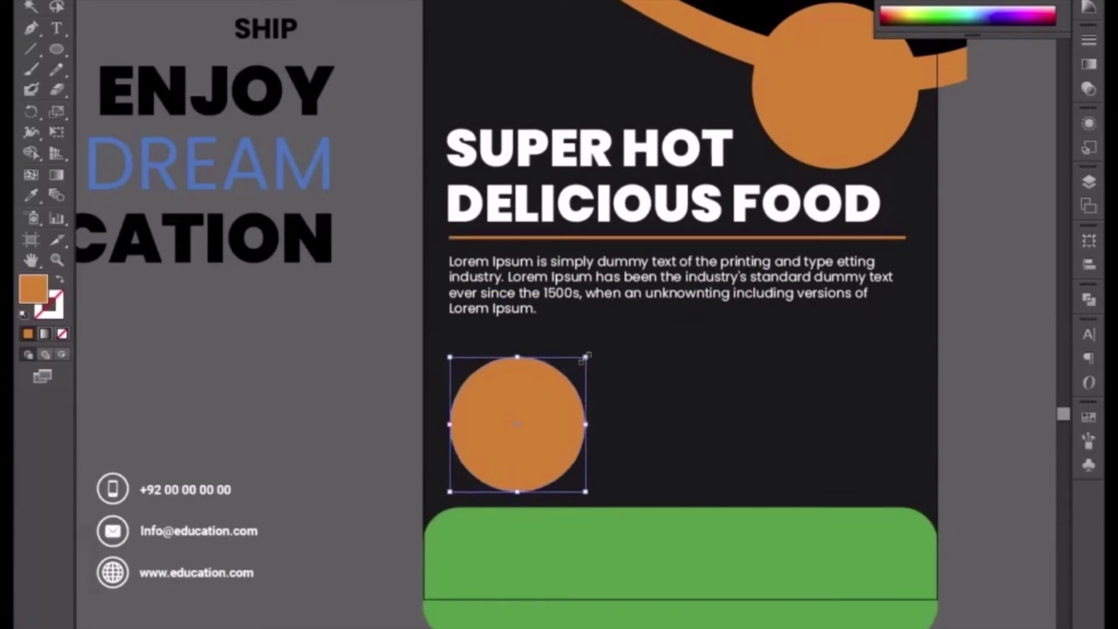
{"action": "left_click_drag", "start_coordinate": [586, 356], "coordinate": [594, 348]}
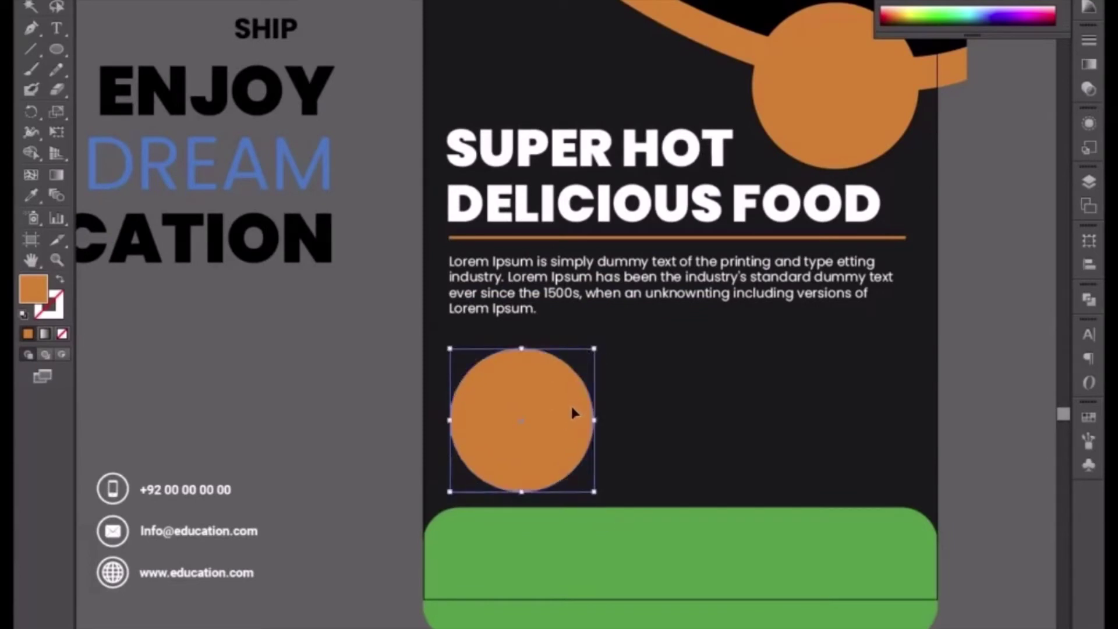
Add a slightly smaller concentric copy of the lower orange circle and sample white from the contact icons for its fill
{"action": "key", "text": "a"}
{"action": "key", "text": "v"}
{"action": "left_click_drag", "start_coordinate": [594, 350], "coordinate": [589, 357]}
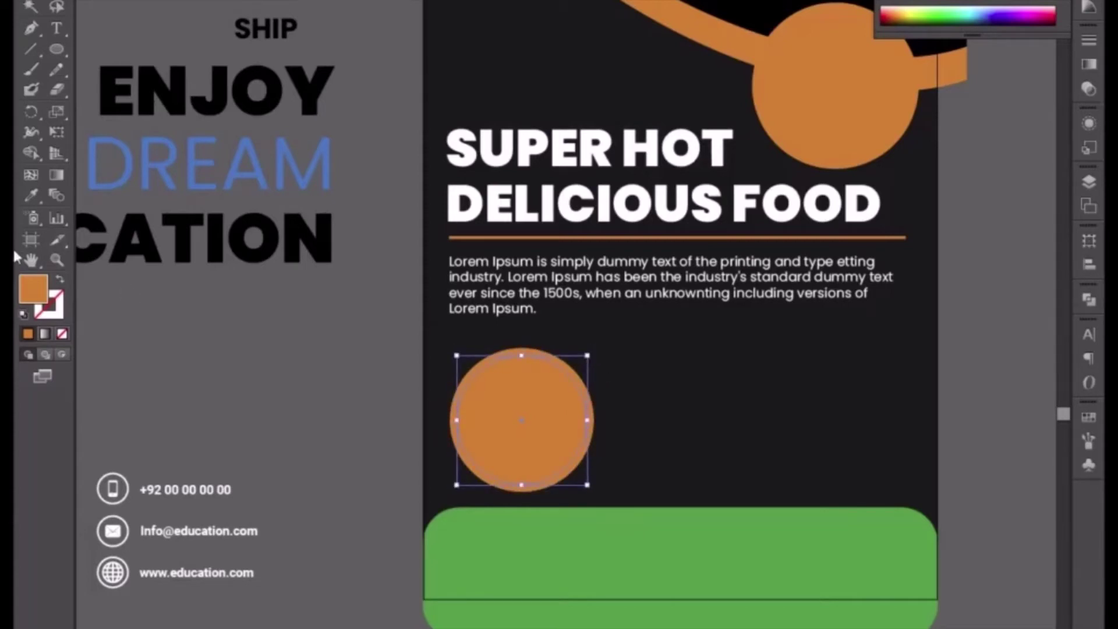
{"action": "left_click", "coordinate": [31, 195]}
{"action": "left_click", "coordinate": [114, 517]}
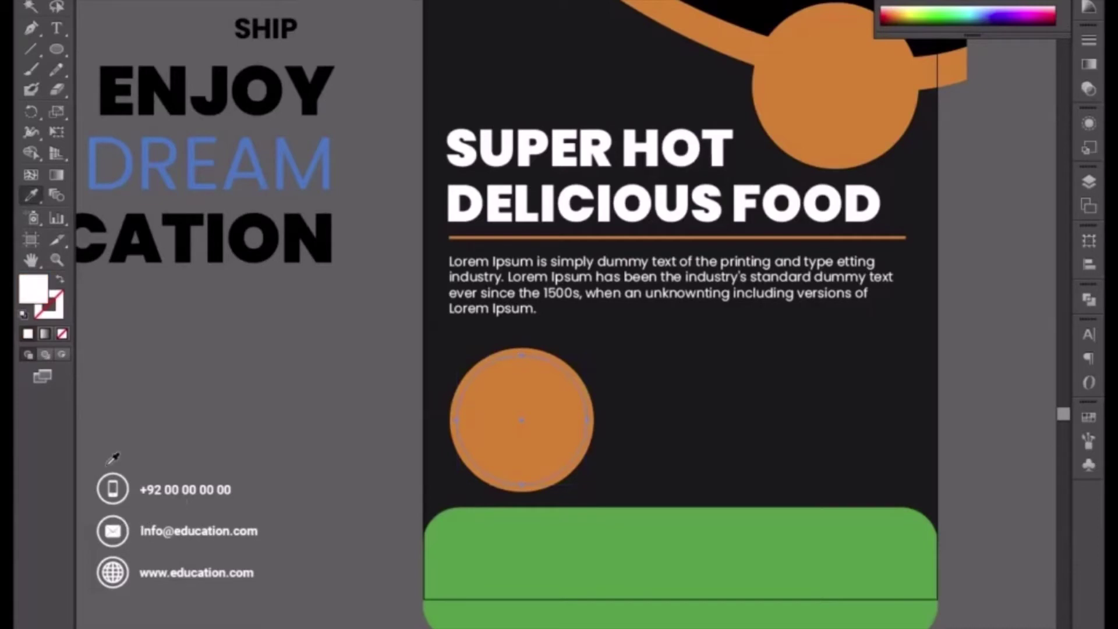
Bring the white inner circle to the front so the orange circle forms a ring around it
{"action": "key", "text": "v"}
{"action": "left_click", "coordinate": [512, 488]}
{"action": "right_click", "coordinate": [501, 484]}
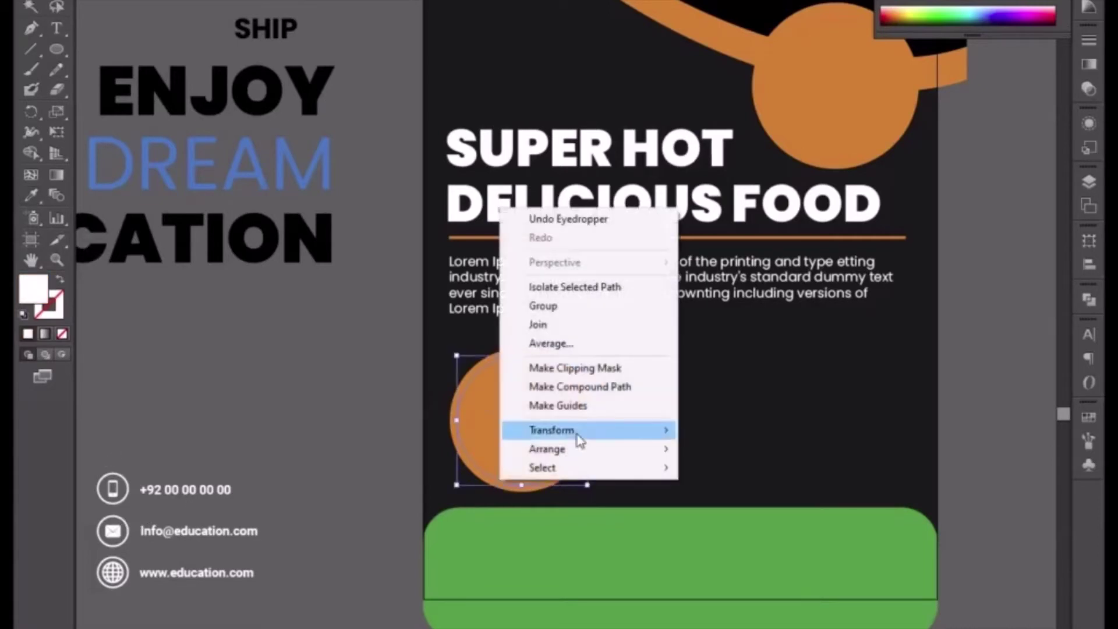
{"action": "mouse_move", "coordinate": [664, 454]}
{"action": "left_click", "coordinate": [731, 452]}
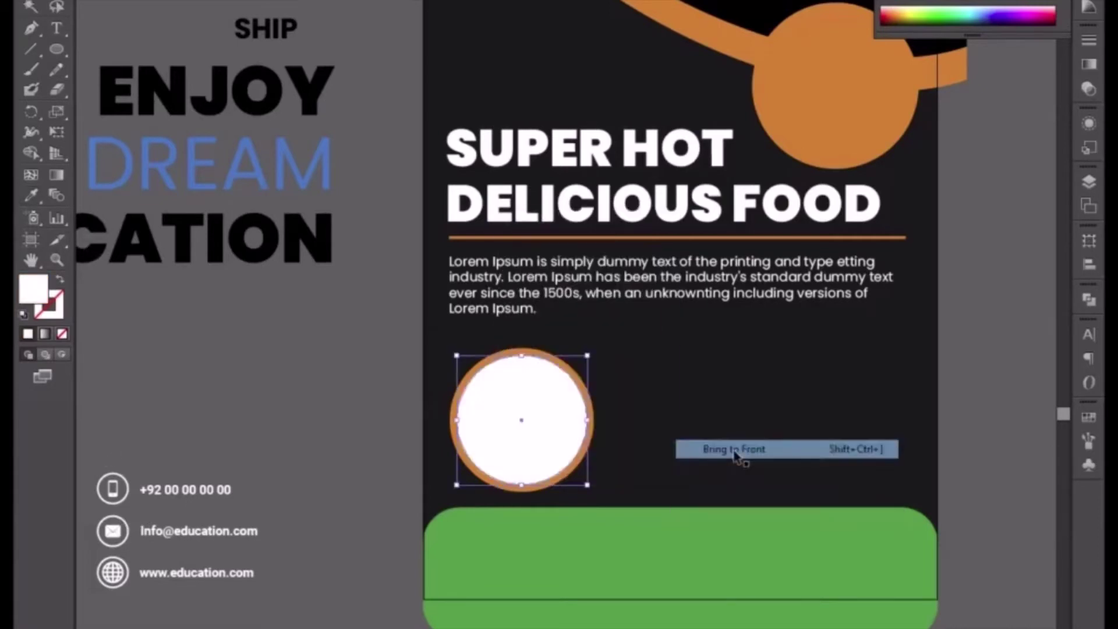
Duplicate the white circle with its orange ring twice to make an evenly spaced row of three below the paragraph
{"action": "left_click", "coordinate": [534, 354], "text": "shift"}
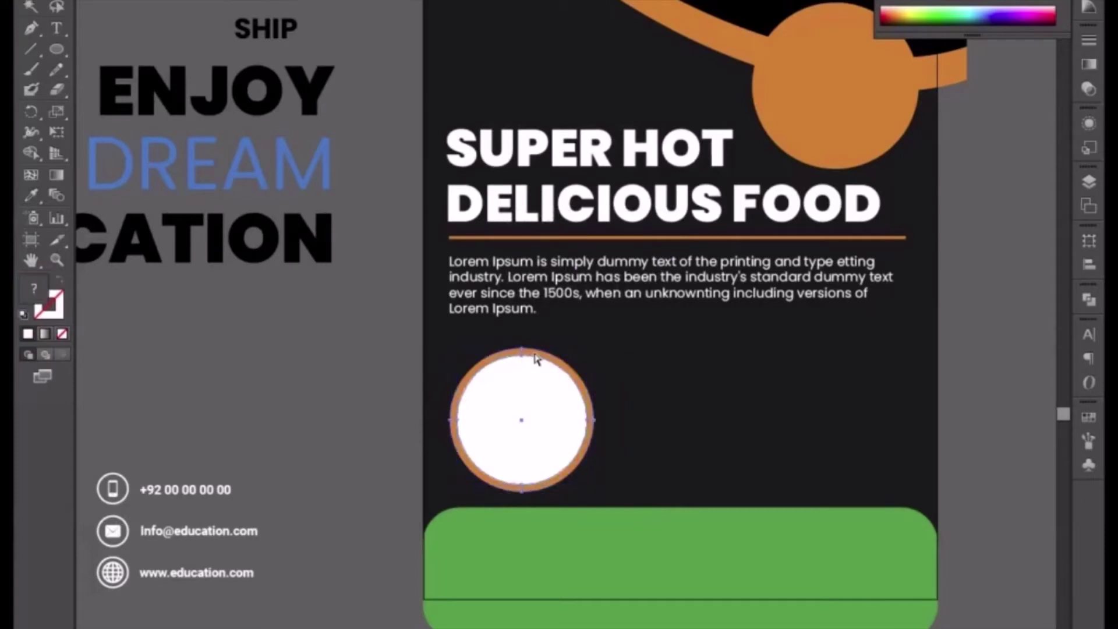
{"action": "left_click", "coordinate": [537, 356]}
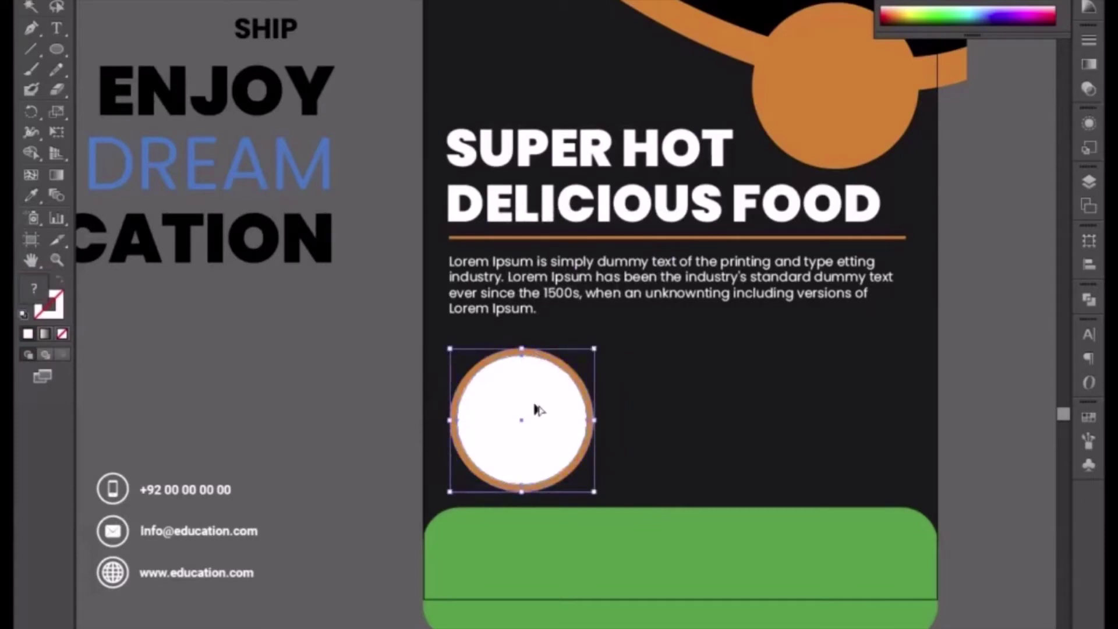
{"action": "left_click", "coordinate": [600, 411]}
{"action": "left_click", "coordinate": [544, 435]}
{"action": "left_click_drag", "start_coordinate": [566, 431], "coordinate": [835, 440]}
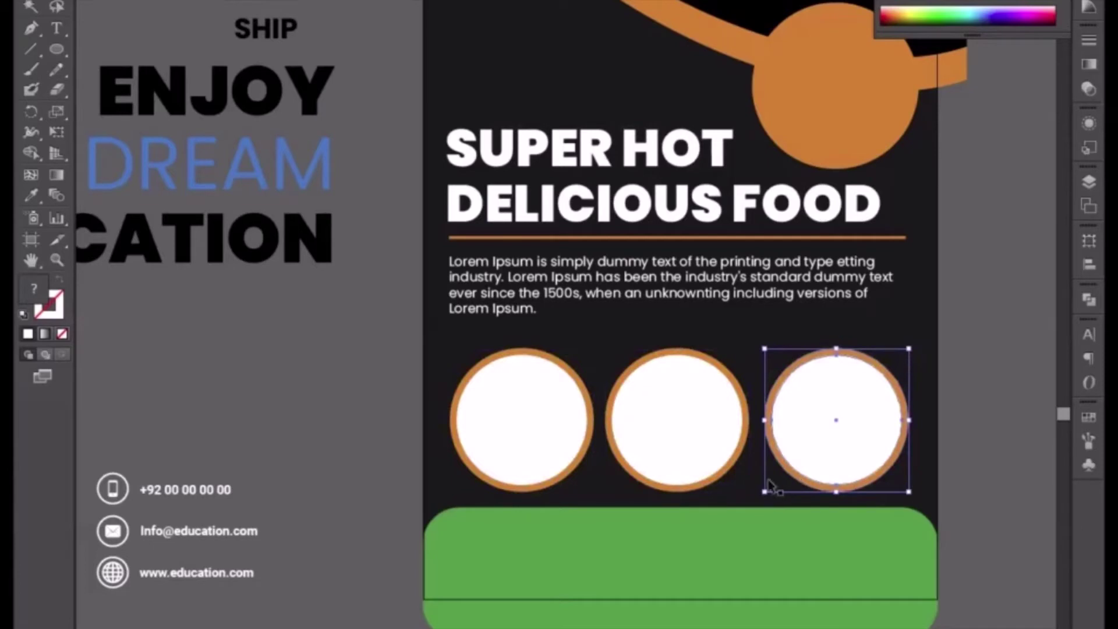
{"action": "left_click", "coordinate": [258, 330]}
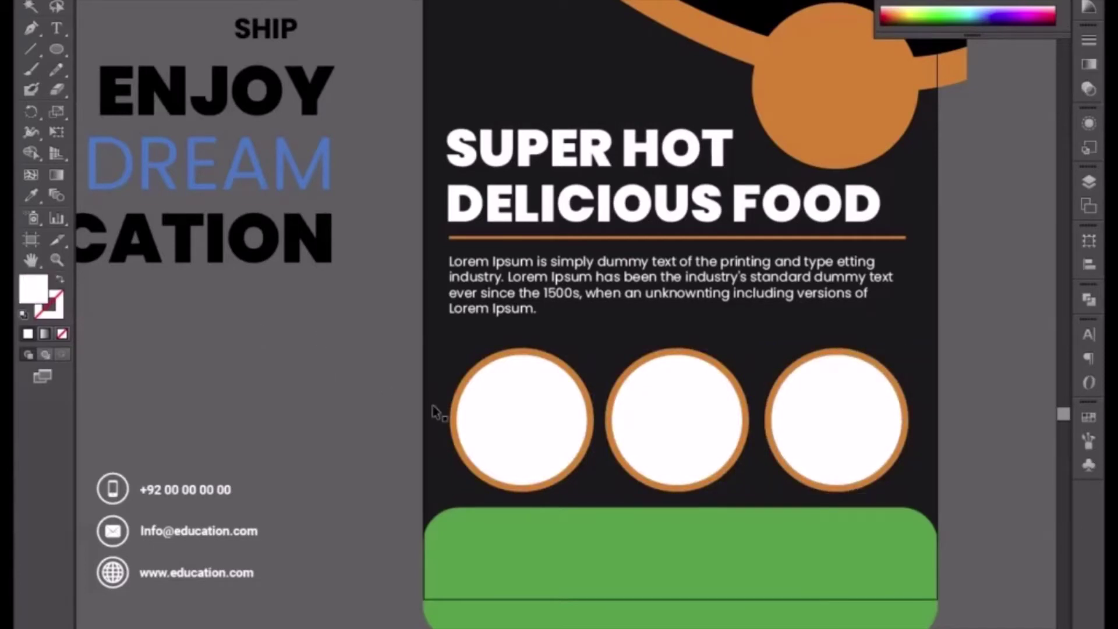
Copy all three ringed circles slightly upward and scale the copies down to small circles over the middle circle's top edge
{"action": "left_click_drag", "start_coordinate": [529, 382], "coordinate": [436, 446]}
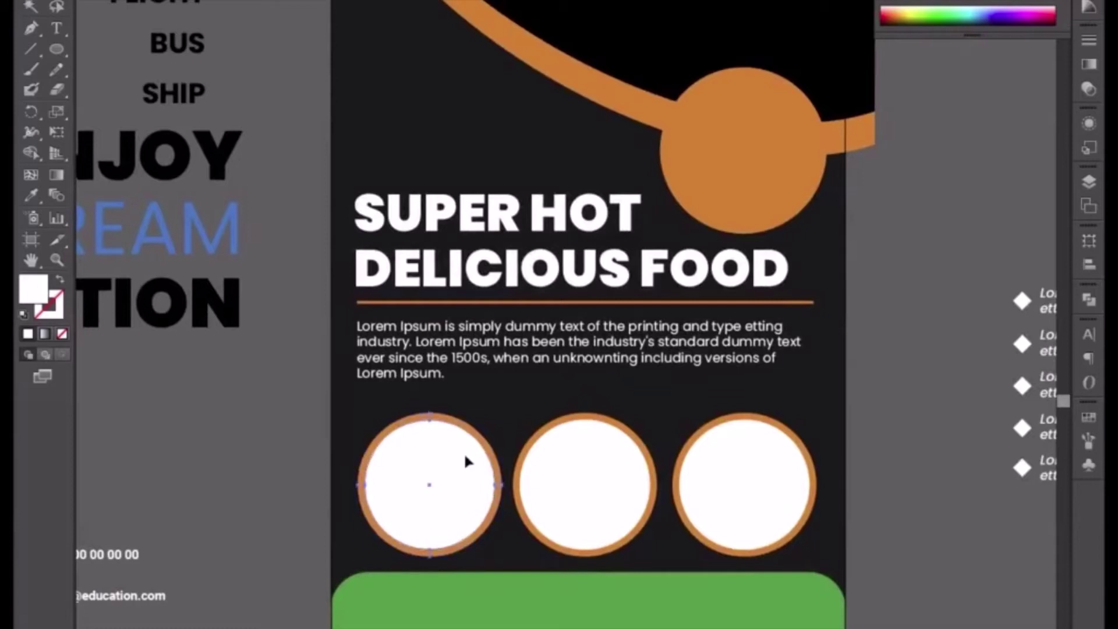
{"action": "left_click", "coordinate": [429, 466]}
{"action": "left_click", "coordinate": [617, 469], "text": "shift"}
{"action": "left_click", "coordinate": [717, 487], "text": "shift"}
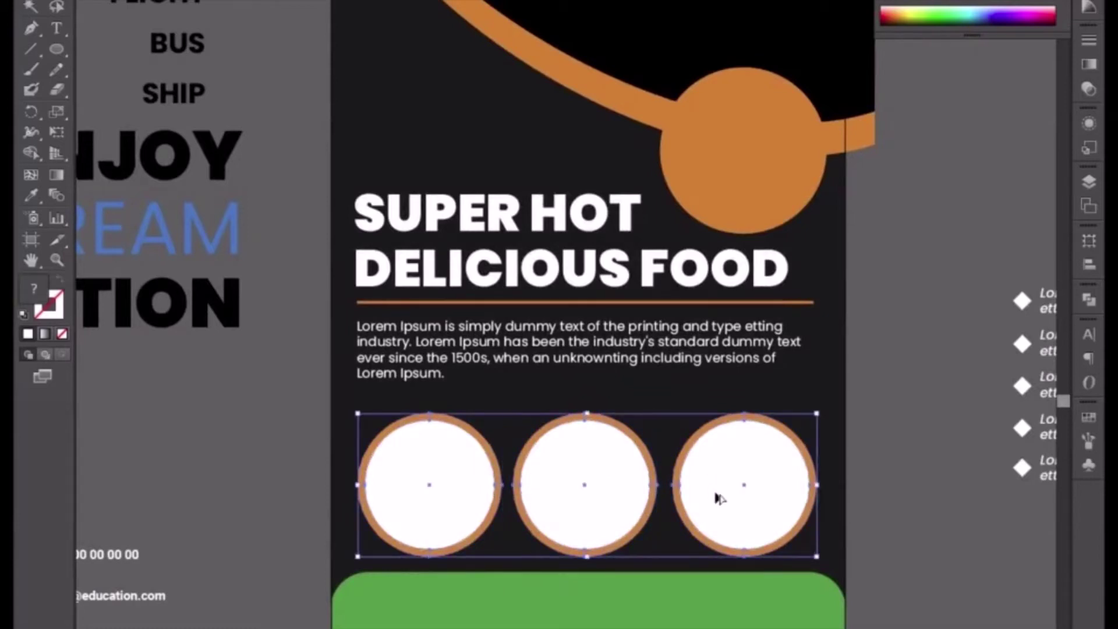
{"action": "left_click_drag", "start_coordinate": [719, 499], "coordinate": [721, 434]}
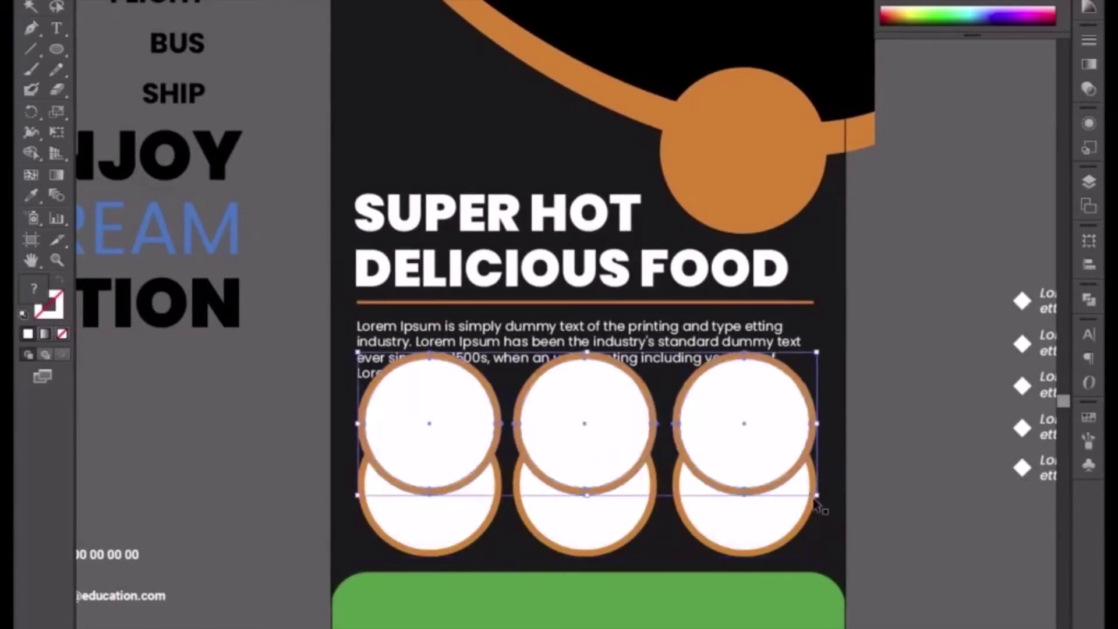
{"action": "left_click_drag", "start_coordinate": [813, 495], "coordinate": [687, 445]}
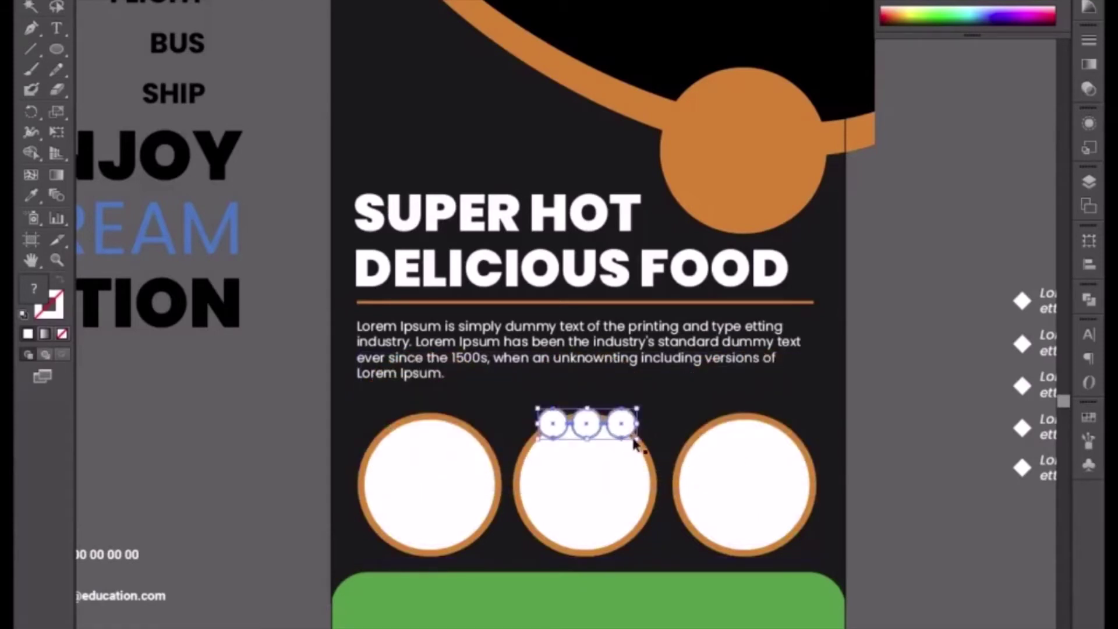
{"action": "left_click_drag", "start_coordinate": [638, 439], "coordinate": [648, 445]}
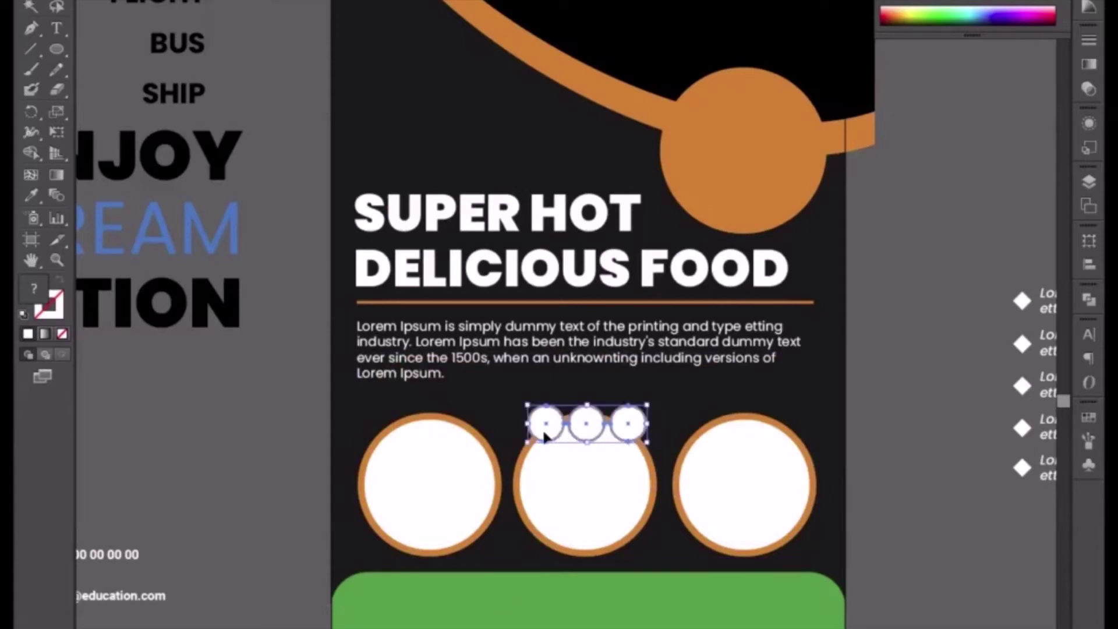
{"action": "left_click", "coordinate": [901, 482]}
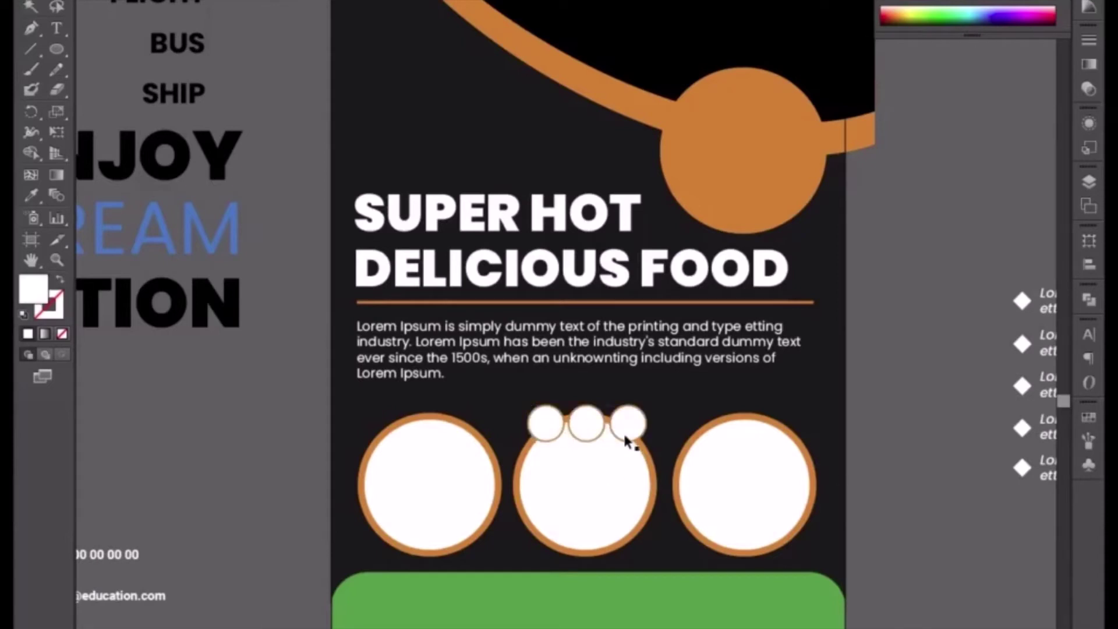
Enlarge the three small ringed circles together until their row is about as wide as the middle large circle
{"action": "left_click", "coordinate": [546, 426]}
{"action": "left_click", "coordinate": [588, 435], "text": "shift"}
{"action": "left_click", "coordinate": [640, 429], "text": "shift"}
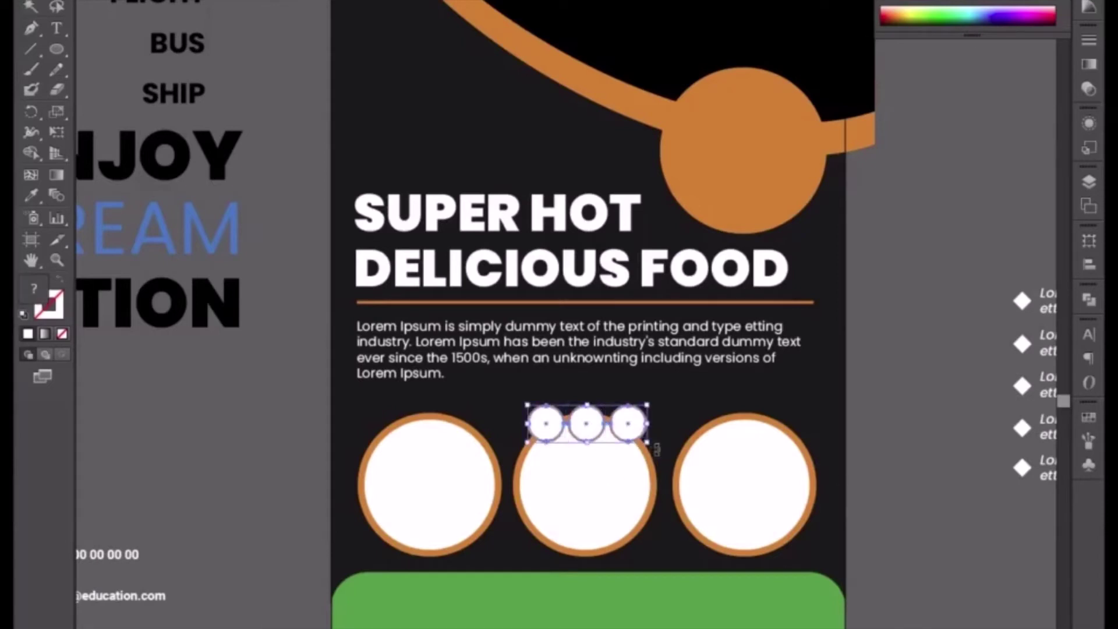
{"action": "left_click_drag", "start_coordinate": [648, 443], "coordinate": [658, 448]}
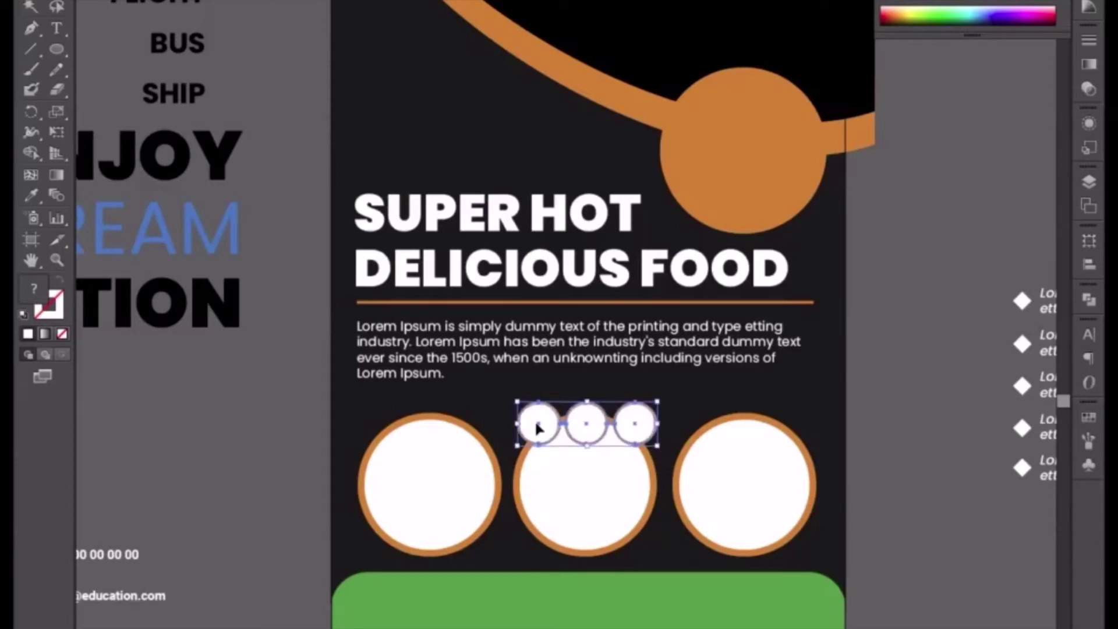
Move the small circles onto the first large circle's top edge and delete two, keeping only the one at its upper left
{"action": "left_click_drag", "start_coordinate": [537, 428], "coordinate": [405, 436]}
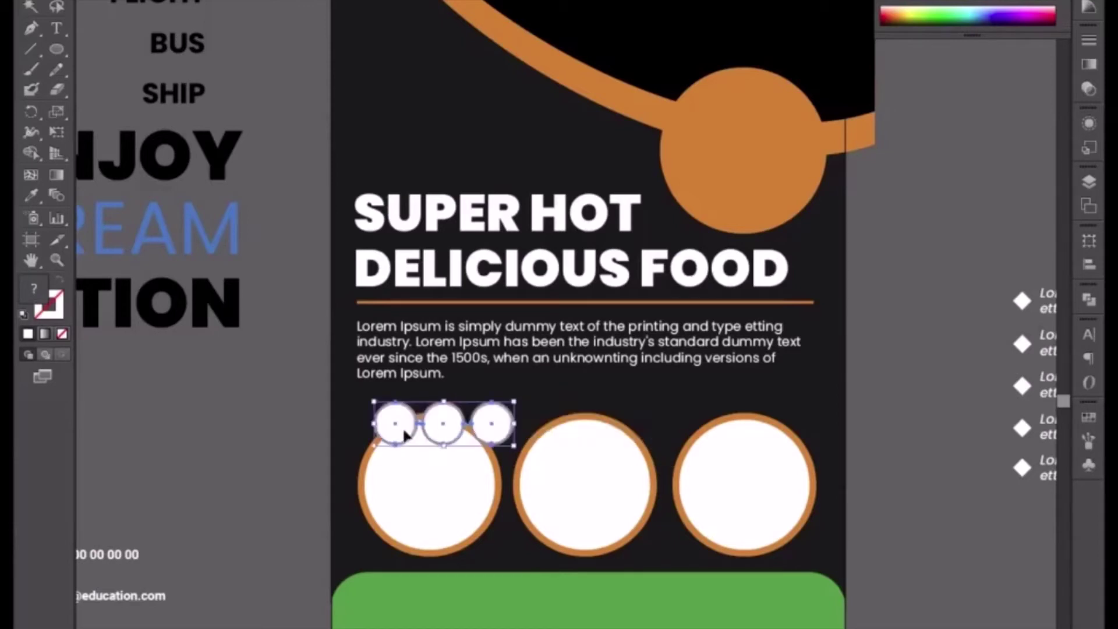
{"action": "left_click", "coordinate": [314, 449]}
{"action": "left_click", "coordinate": [448, 443]}
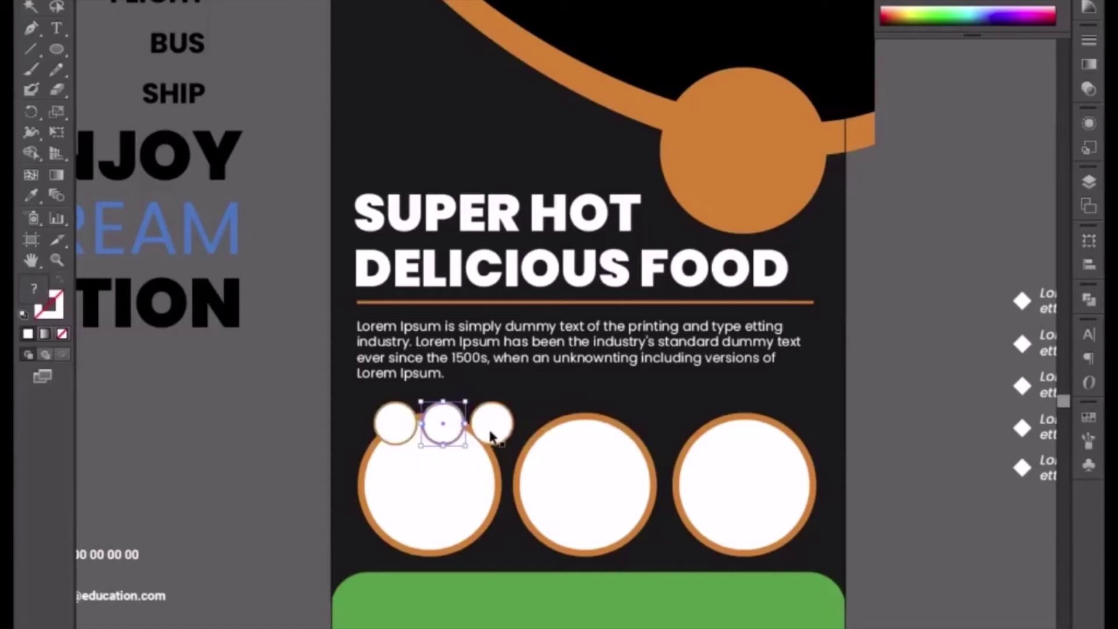
{"action": "left_click", "coordinate": [492, 431], "text": "shift"}
{"action": "key", "text": "Delete"}
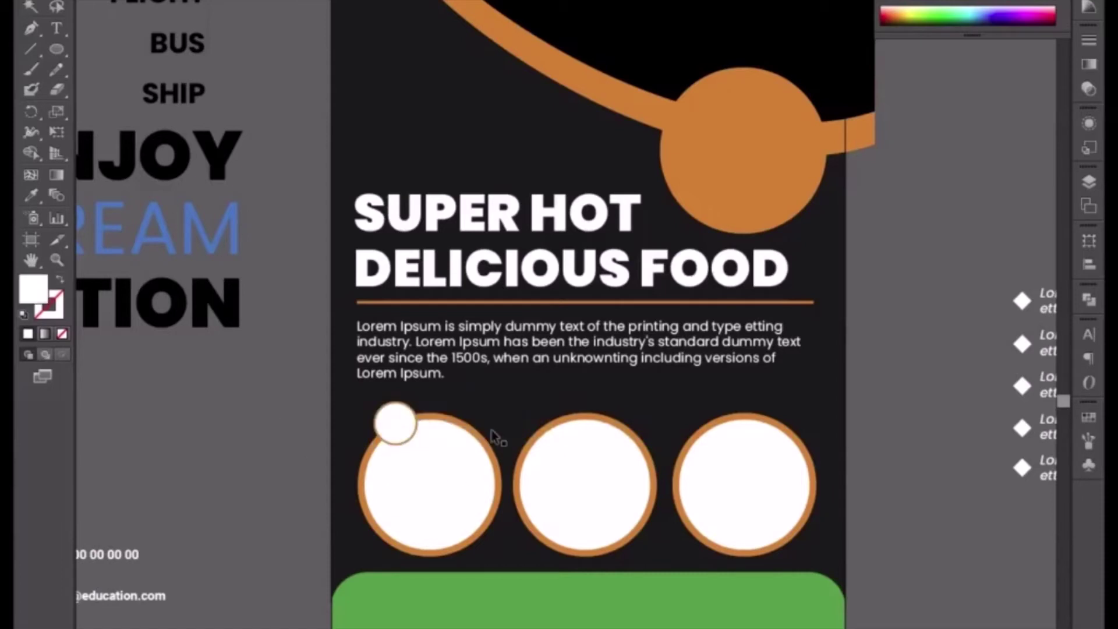
{"action": "left_click_drag", "start_coordinate": [403, 437], "coordinate": [517, 406]}
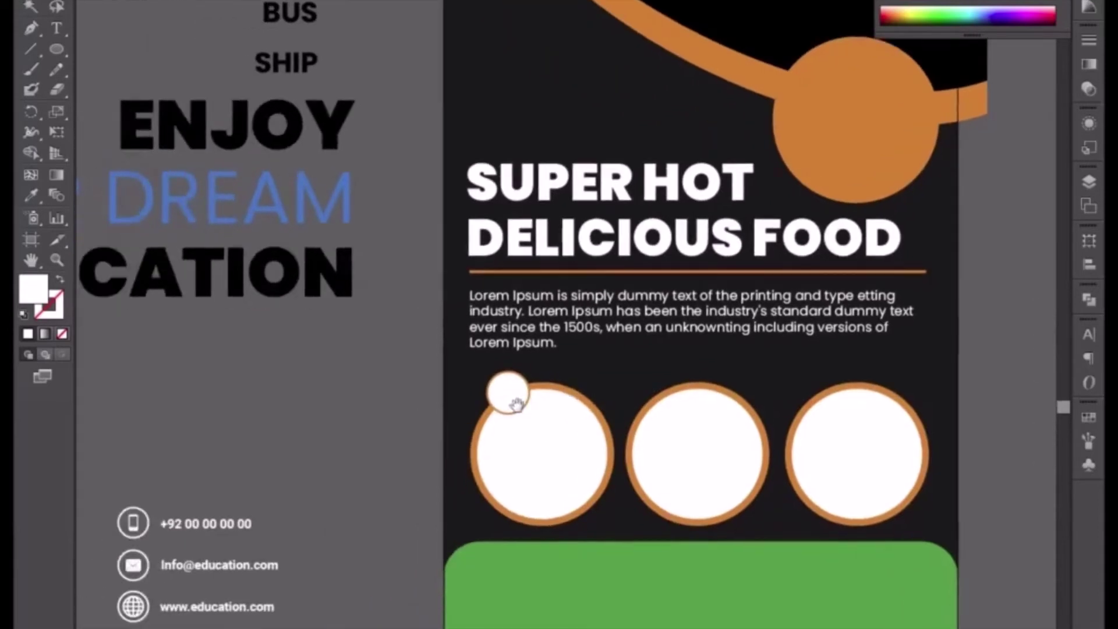
{"action": "key", "text": "ctrl+plus"}
{"action": "key", "text": "ctrl+plus"}
{"action": "key", "text": "ctrl+plus"}
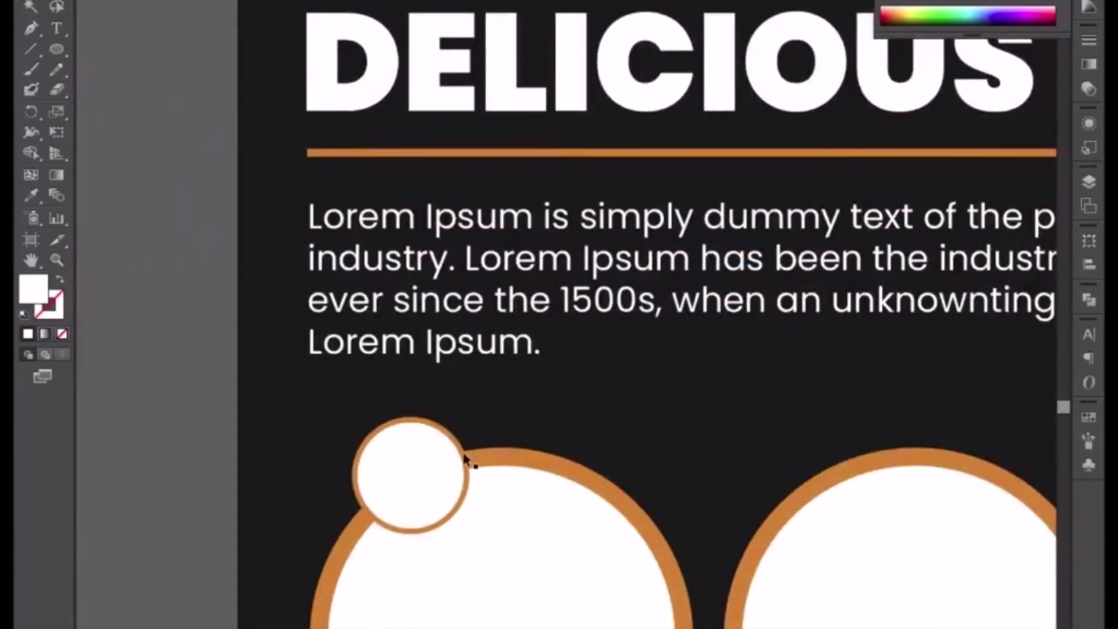
{"action": "left_click", "coordinate": [466, 460]}
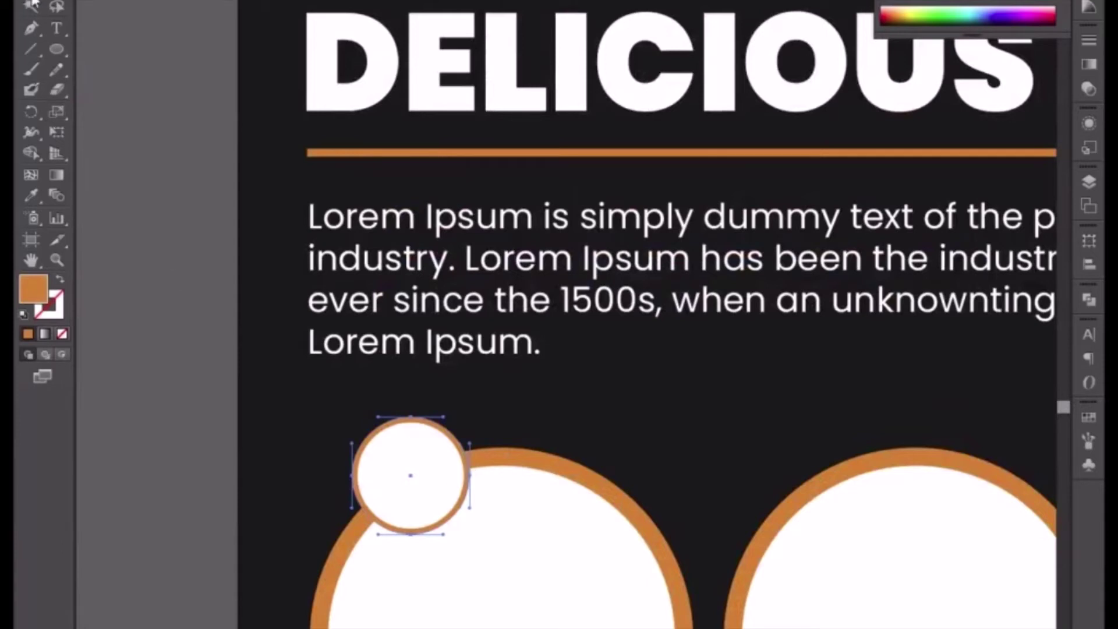
{"action": "key", "text": "v"}
{"action": "left_click", "coordinate": [182, 345]}
Copy the small ringed circle onto the upper-left edges of the second and third large circles
{"action": "key", "text": "ctrl+minus"}
{"action": "key", "text": "ctrl+minus"}
{"action": "left_click_drag", "start_coordinate": [349, 389], "coordinate": [241, 220]}
{"action": "left_click_drag", "start_coordinate": [380, 240], "coordinate": [579, 255]}
{"action": "key", "text": "ctrl+z"}
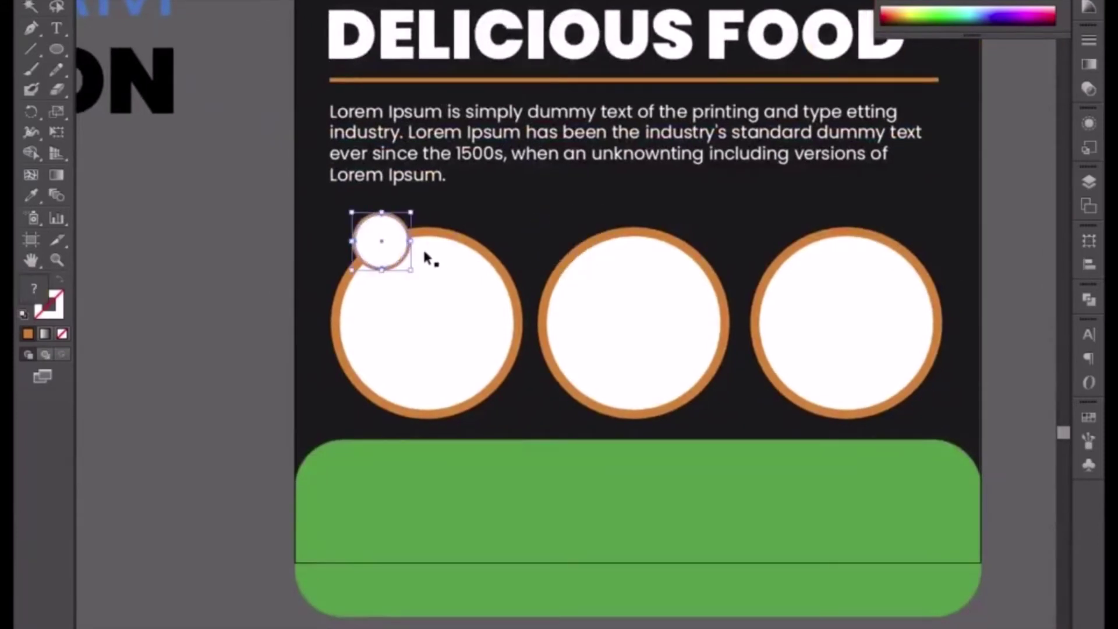
{"action": "left_click_drag", "start_coordinate": [390, 250], "coordinate": [808, 268]}
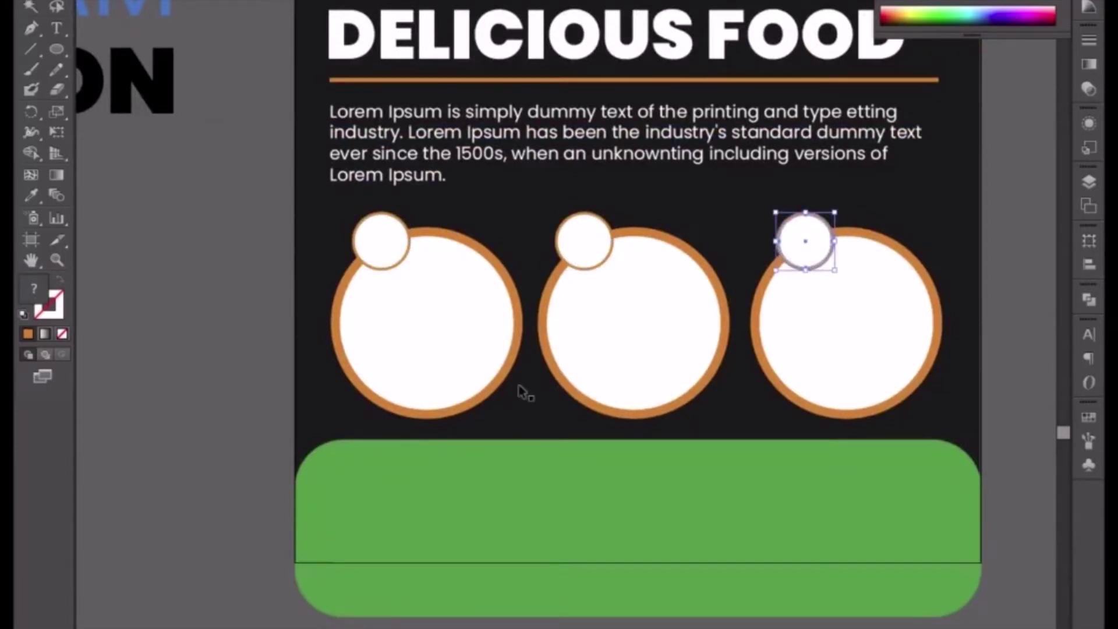
{"action": "left_click", "coordinate": [197, 215]}
Raise the bottom edge of the top green strip until it meets the top edge of the black curved shape
{"action": "left_click_drag", "start_coordinate": [262, 320], "coordinate": [266, 396]}
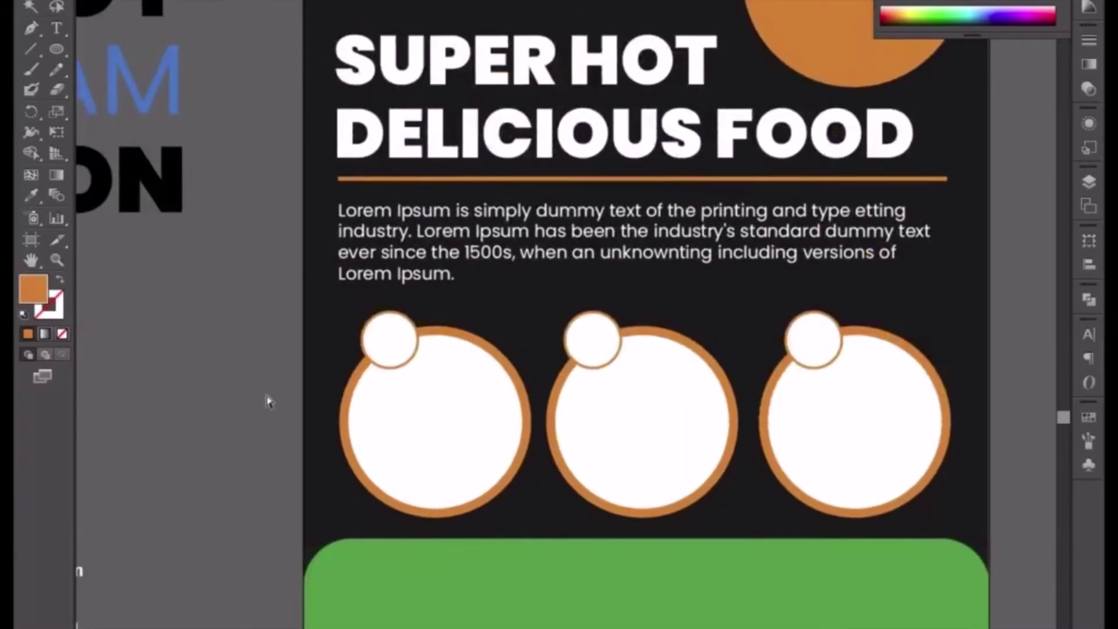
{"action": "key", "text": "ctrl+minus"}
{"action": "scroll", "coordinate": [309, 402], "scroll_direction": "up", "scroll_amount": 3}
{"action": "key", "text": "ctrl+minus"}
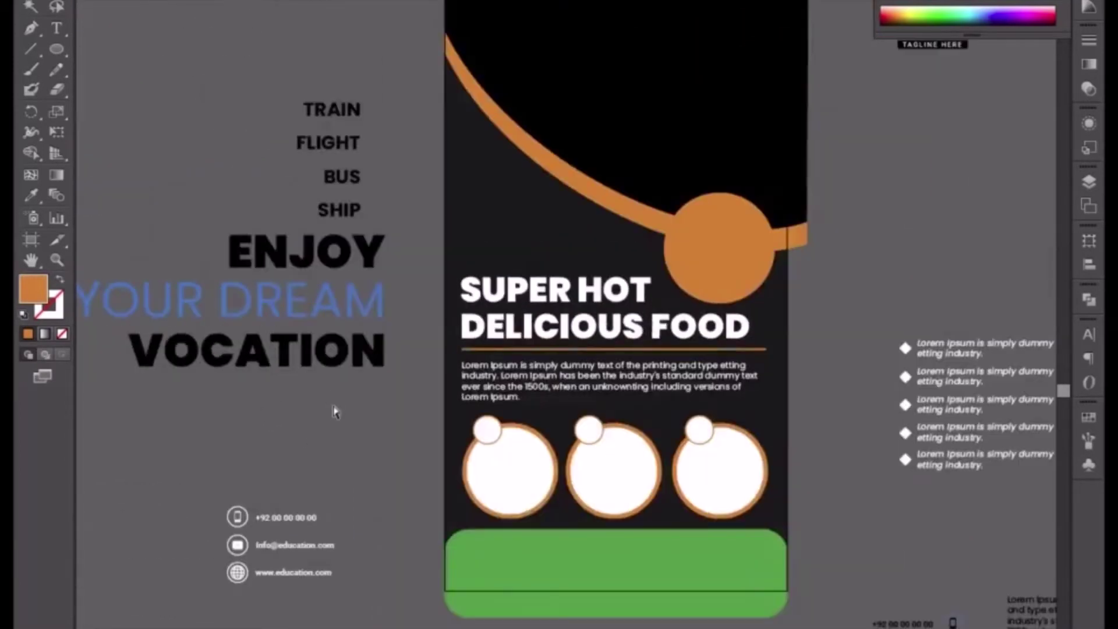
{"action": "left_click_drag", "start_coordinate": [423, 195], "coordinate": [401, 369]}
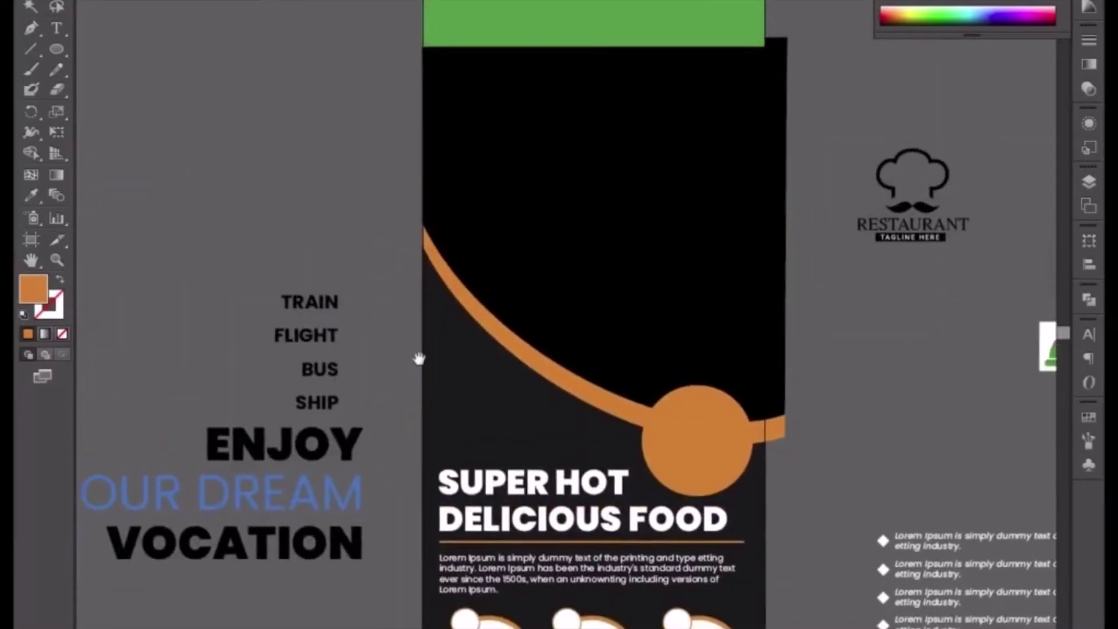
{"action": "left_click", "coordinate": [582, 146]}
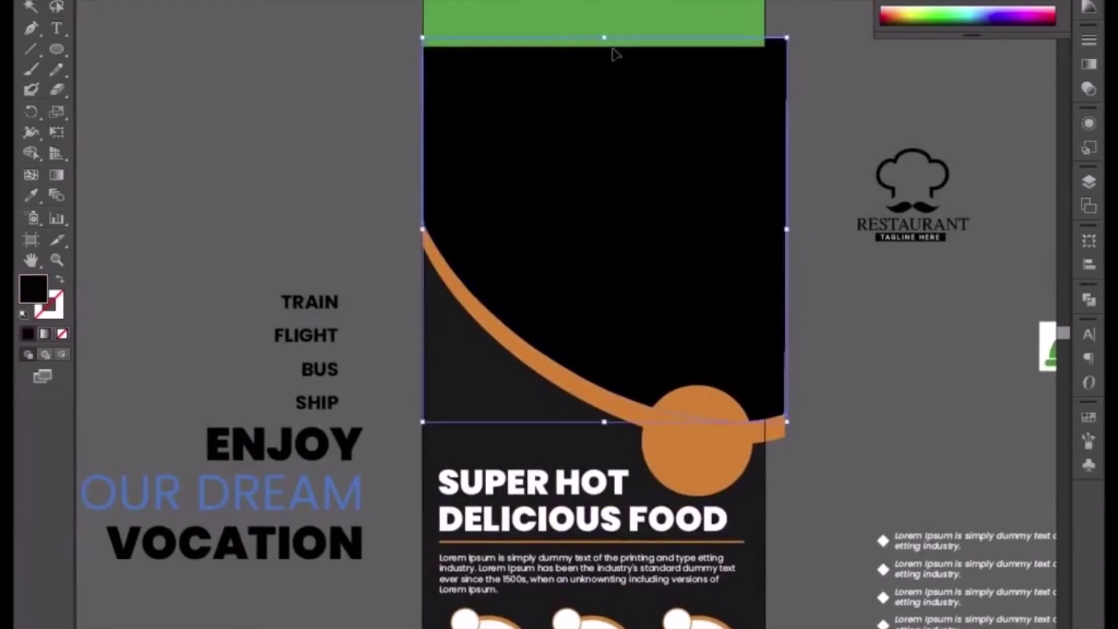
{"action": "left_click", "coordinate": [610, 18]}
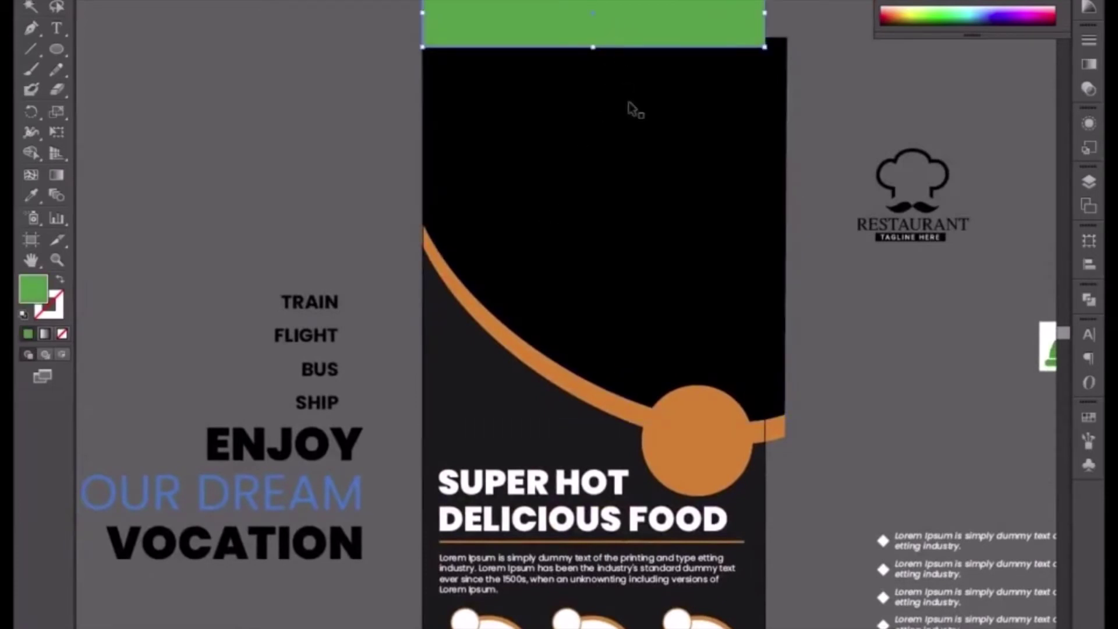
{"action": "left_click", "coordinate": [641, 207]}
{"action": "left_click", "coordinate": [622, 18]}
{"action": "left_click_drag", "start_coordinate": [592, 46], "coordinate": [593, 38]}
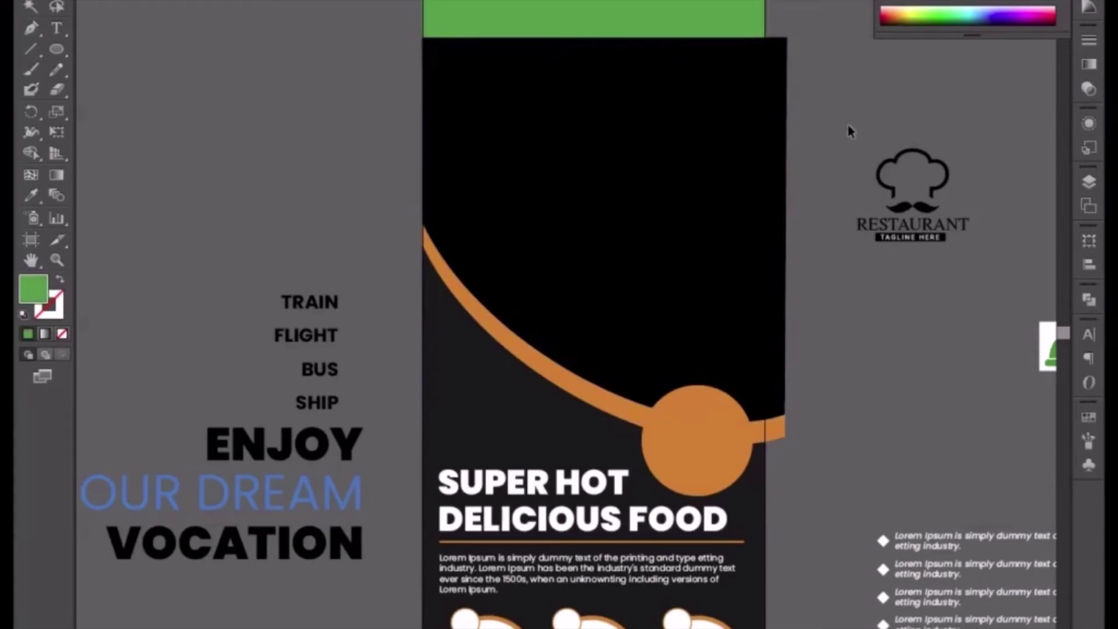
Change the fill of the large orange circle on the curve to white
{"action": "left_click_drag", "start_coordinate": [675, 215], "coordinate": [656, 147]}
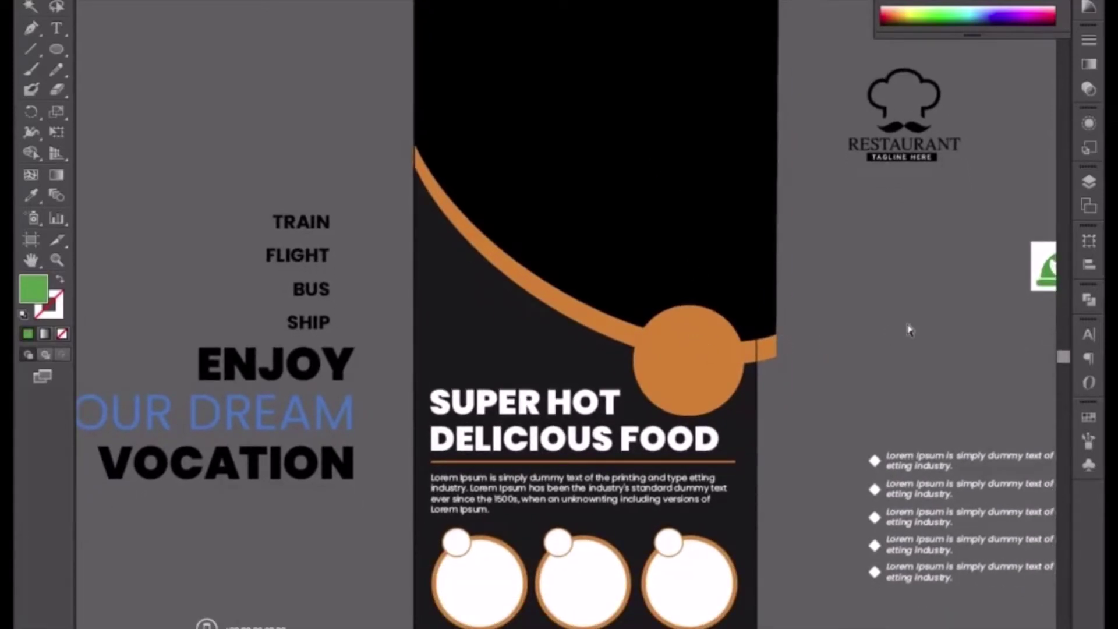
{"action": "left_click", "coordinate": [675, 384]}
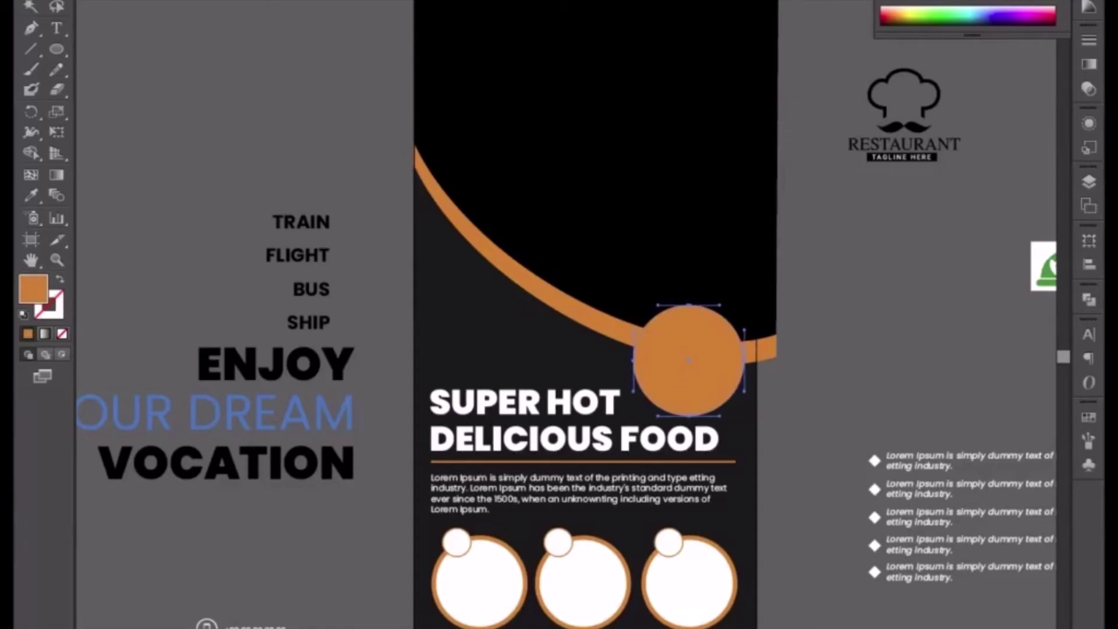
{"action": "left_click", "coordinate": [912, 2]}
{"action": "left_click", "coordinate": [825, 336]}
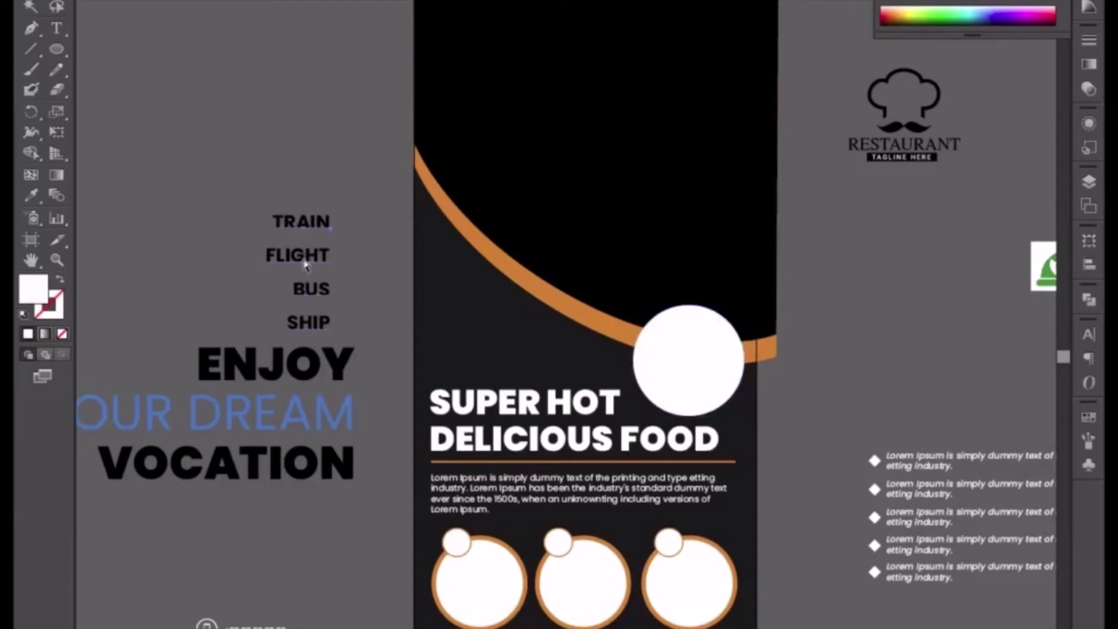
Copy the TRAIN/FLIGHT/BUS/SHIP text to the empty area right of the banner and replace its content with "50%" and "DISCOUNT" on two lines
{"action": "left_click_drag", "start_coordinate": [305, 265], "coordinate": [880, 265]}
{"action": "key", "text": "t"}
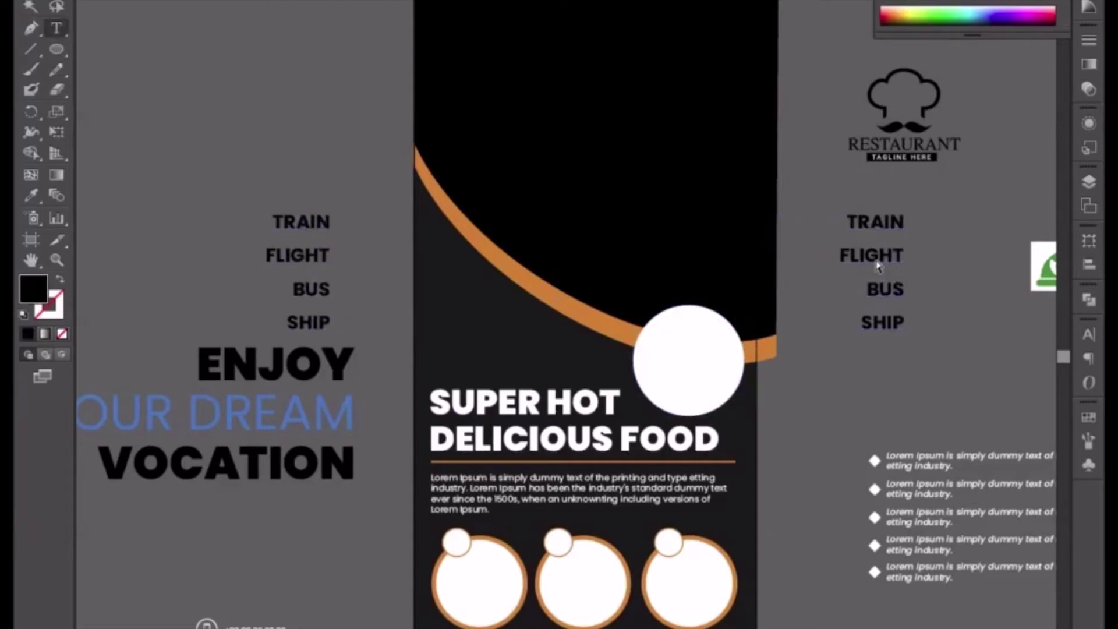
{"action": "left_click", "coordinate": [874, 258]}
{"action": "key", "text": "ctrl+a"}
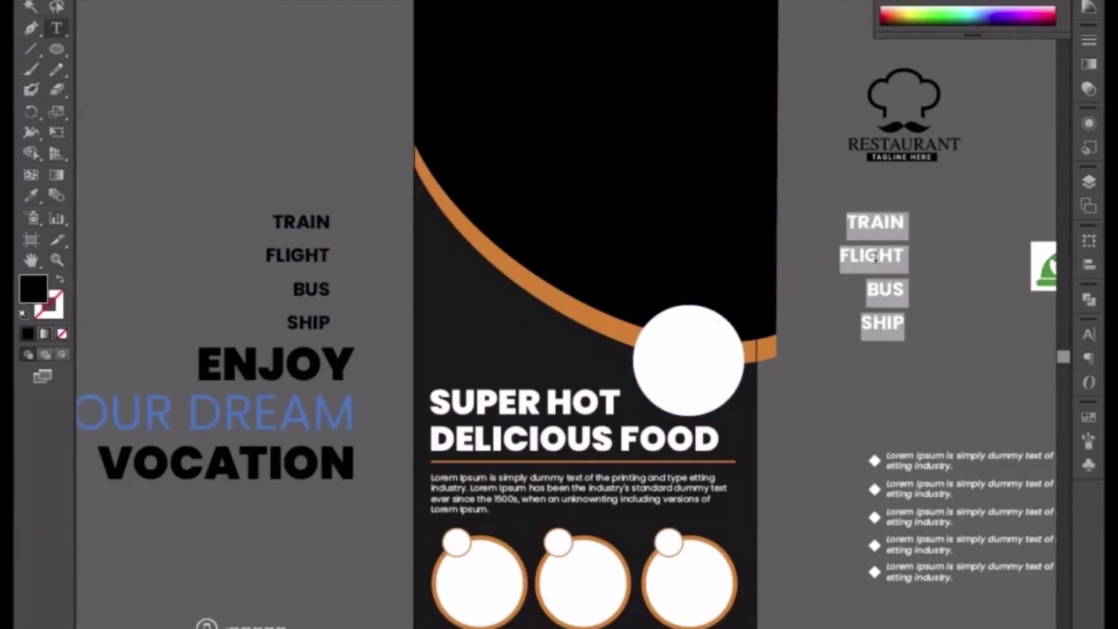
{"action": "type", "text": "50"}
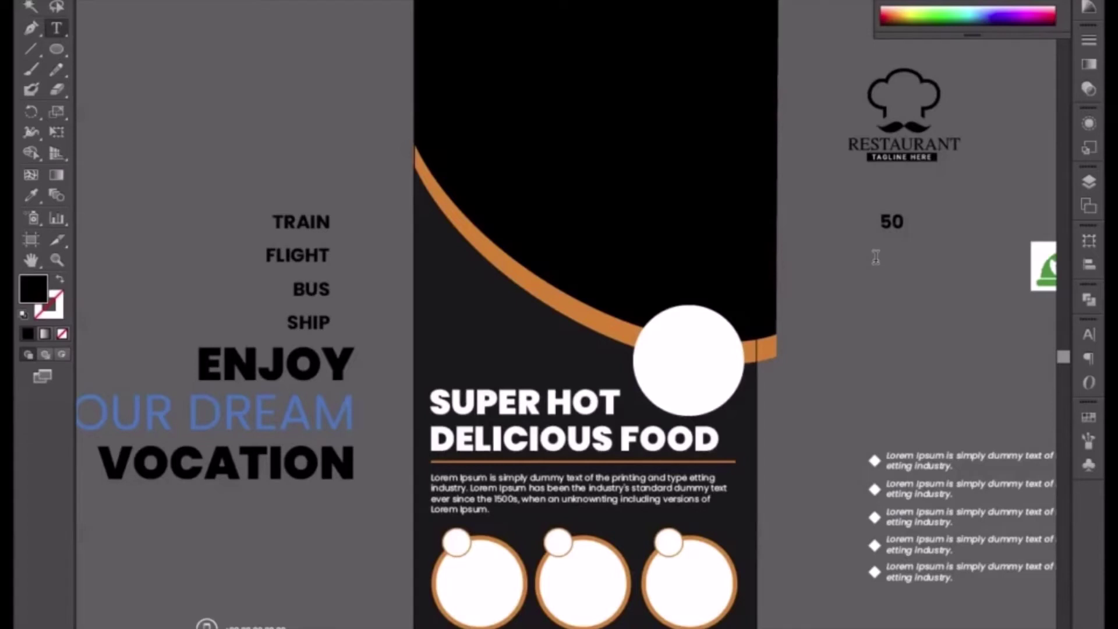
{"action": "type", "text": "%"}
{"action": "key", "text": "BackSpace"}
{"action": "type", "text": "DISC"}
{"action": "key", "text": "BackSpace"}
{"action": "type", "text": "SCOUNT"}
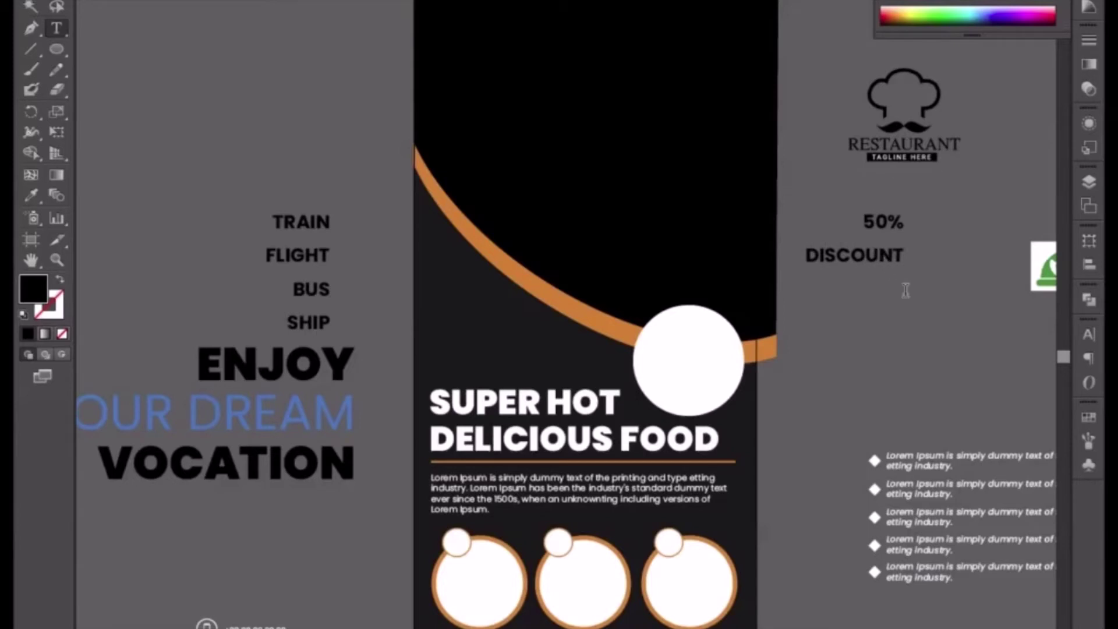
Center-align the 50% DISCOUNT text and set its leading to Auto
{"action": "key", "text": "ctrl+a"}
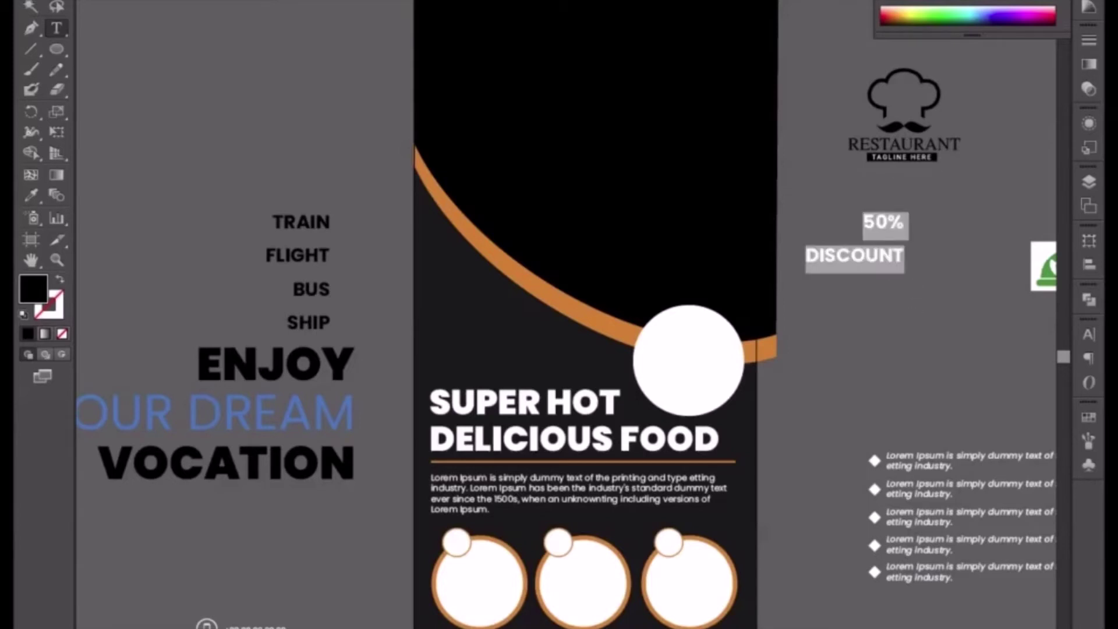
{"action": "key", "text": "ctrl+shift+c"}
{"action": "left_click", "coordinate": [1088, 337]}
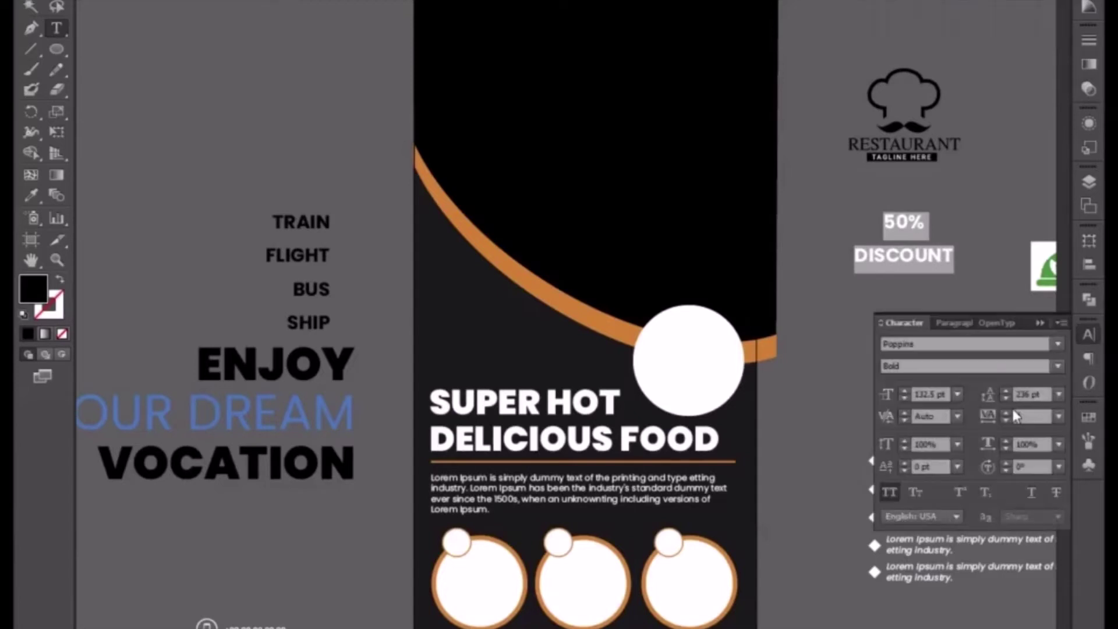
{"action": "left_click", "coordinate": [1059, 394]}
{"action": "left_click", "coordinate": [1053, 437]}
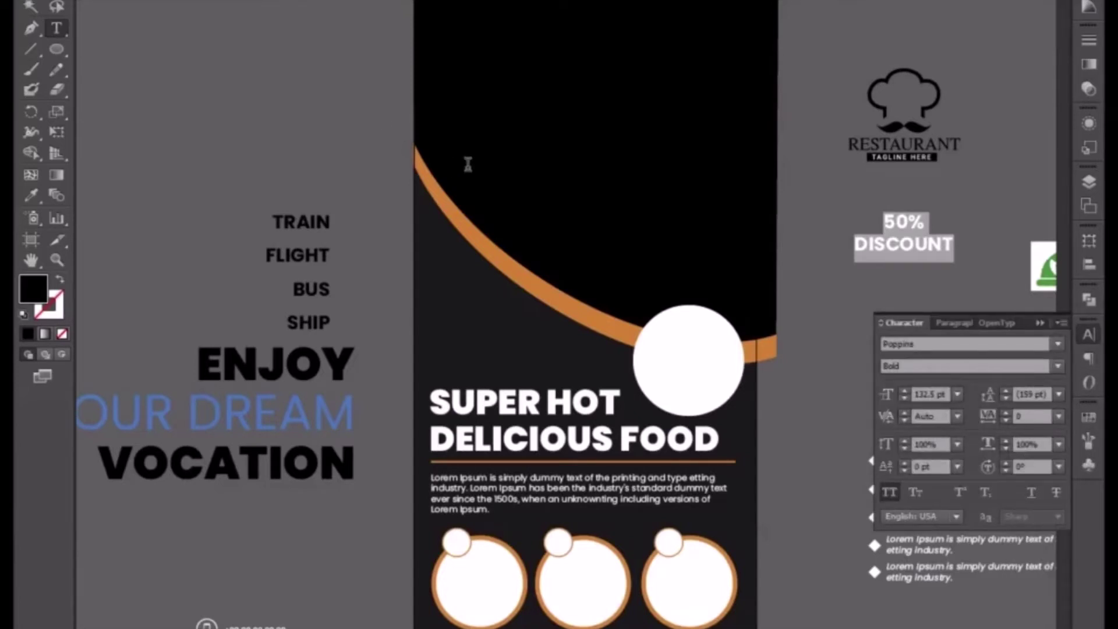
{"action": "key", "text": "Escape"}
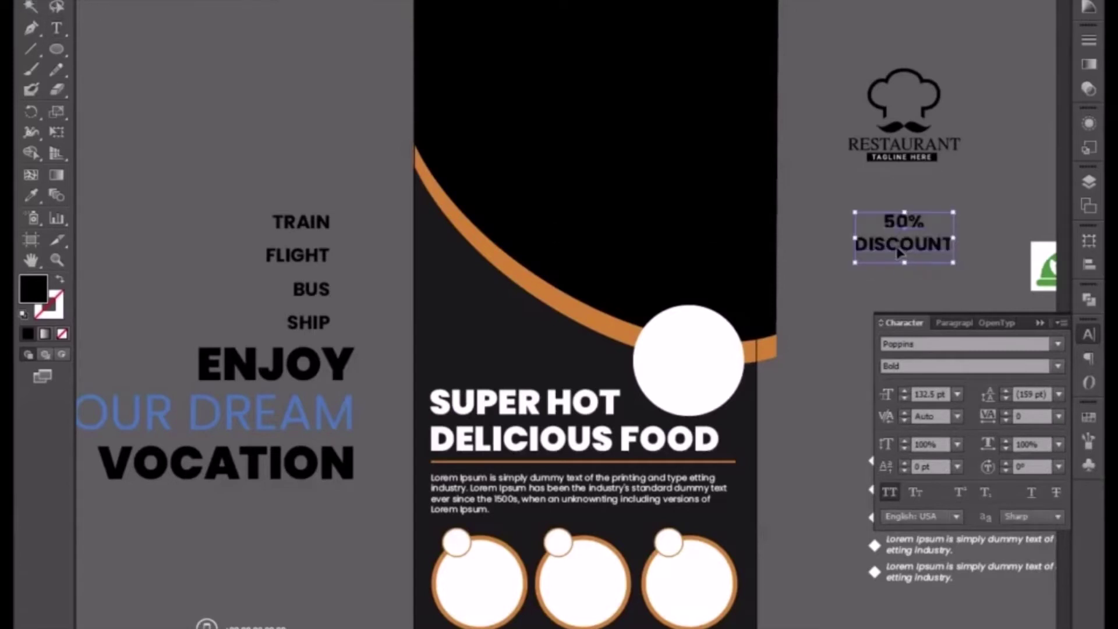
Move the 50% DISCOUNT text onto the large white circle, bring it to the front and nudge it slightly right to center it
{"action": "left_click_drag", "start_coordinate": [898, 249], "coordinate": [683, 362]}
{"action": "right_click", "coordinate": [683, 362]}
{"action": "mouse_move", "coordinate": [757, 529]}
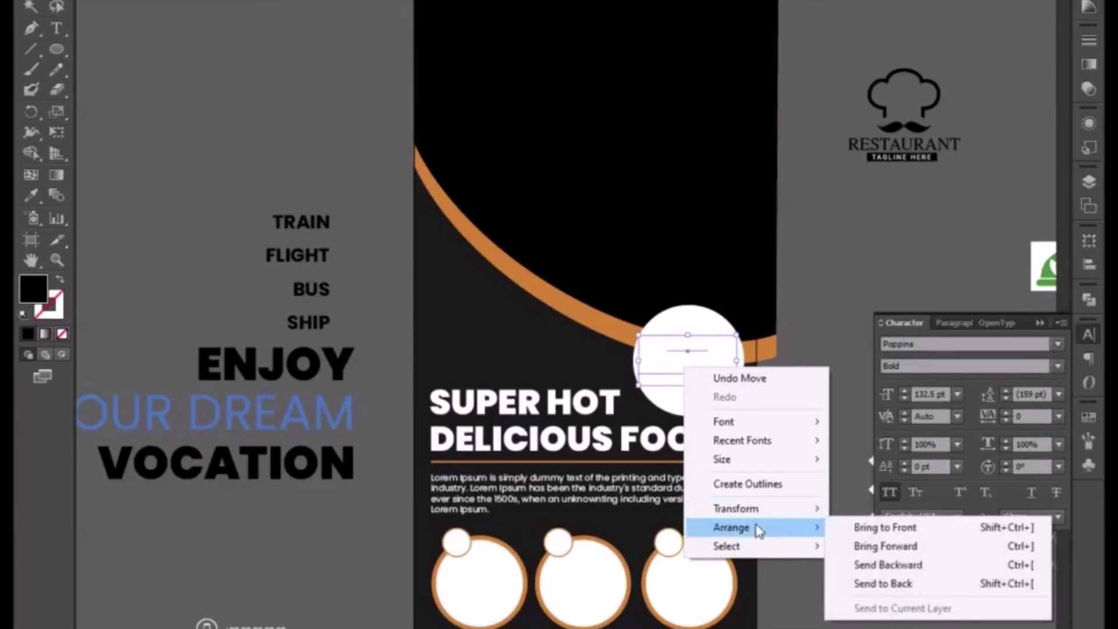
{"action": "left_click", "coordinate": [853, 527]}
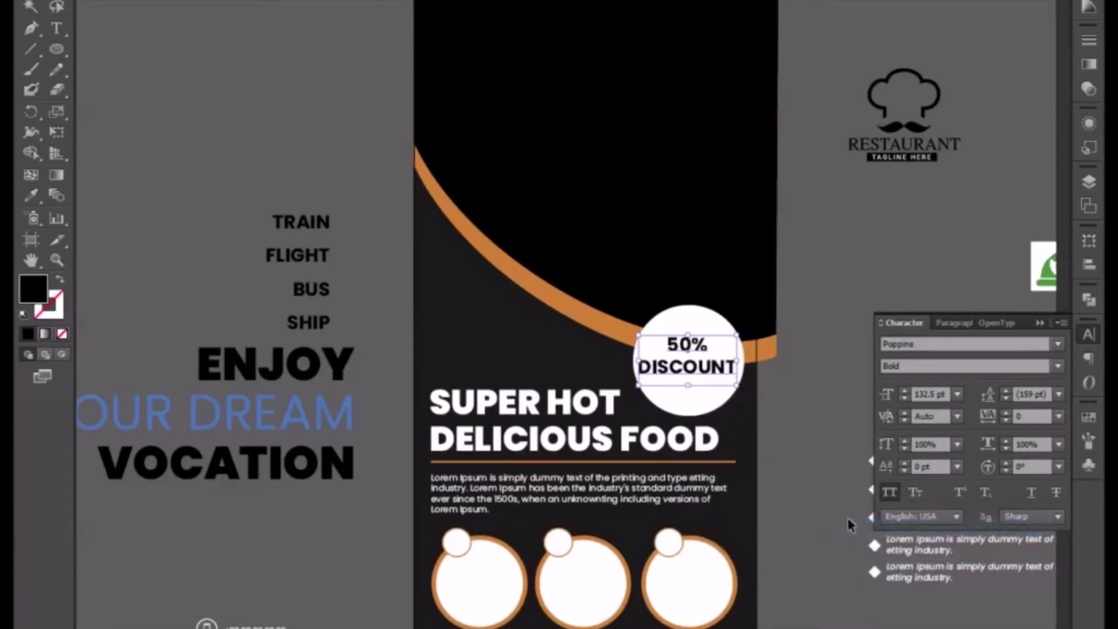
{"action": "key", "text": "Right"}
{"action": "key", "text": "Right"}
{"action": "key", "text": "Right"}
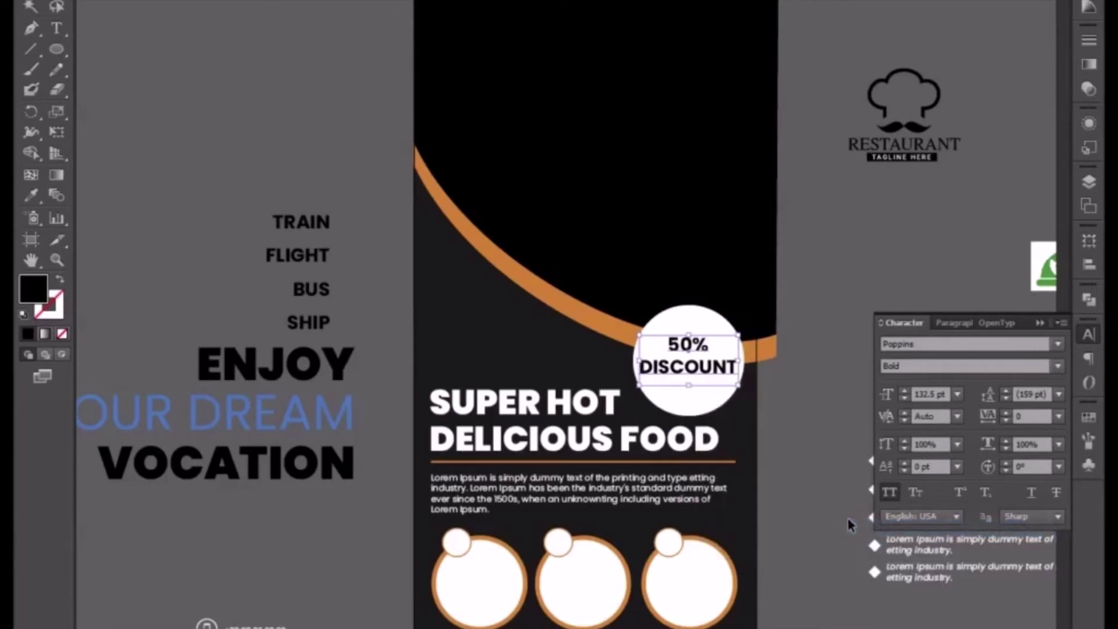
Reduce the font size of the word "DISCOUNT" in the white circle to 103 pt
{"action": "left_click", "coordinate": [692, 402]}
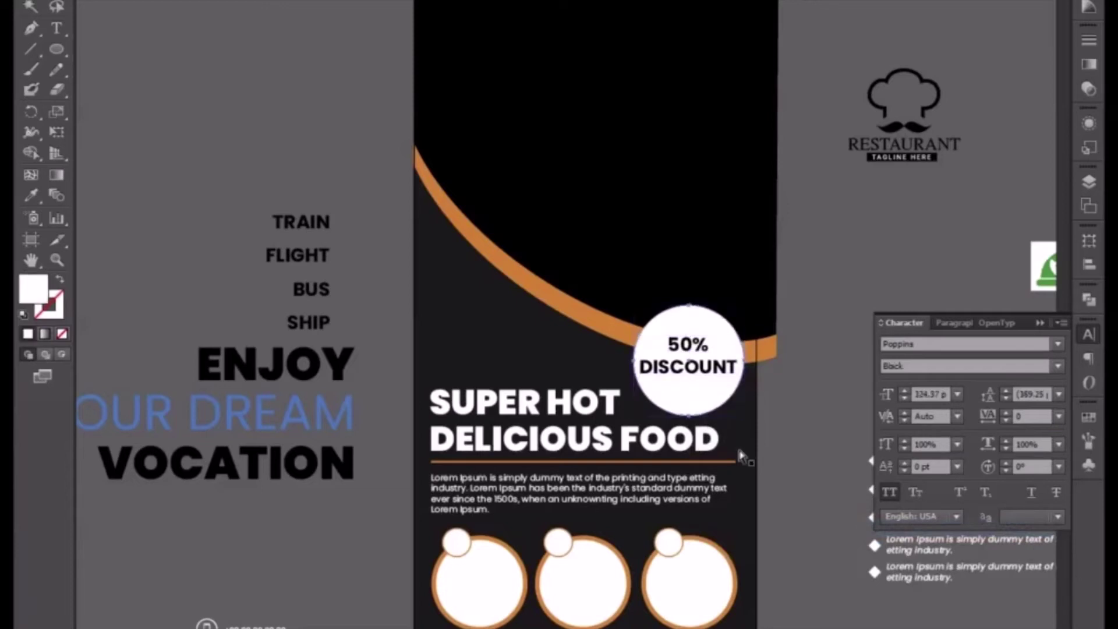
{"action": "key", "text": "ctrl+plus"}
{"action": "key", "text": "ctrl+plus"}
{"action": "left_click_drag", "start_coordinate": [761, 425], "coordinate": [554, 319]}
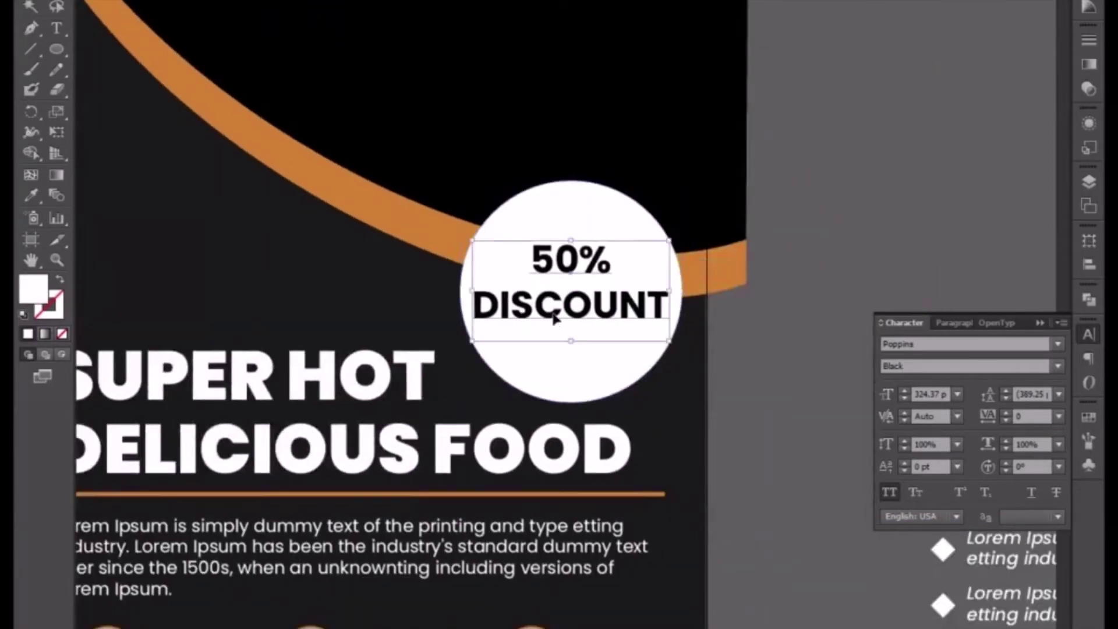
{"action": "double_click", "coordinate": [553, 315]}
{"action": "left_click_drag", "start_coordinate": [474, 302], "coordinate": [685, 305]}
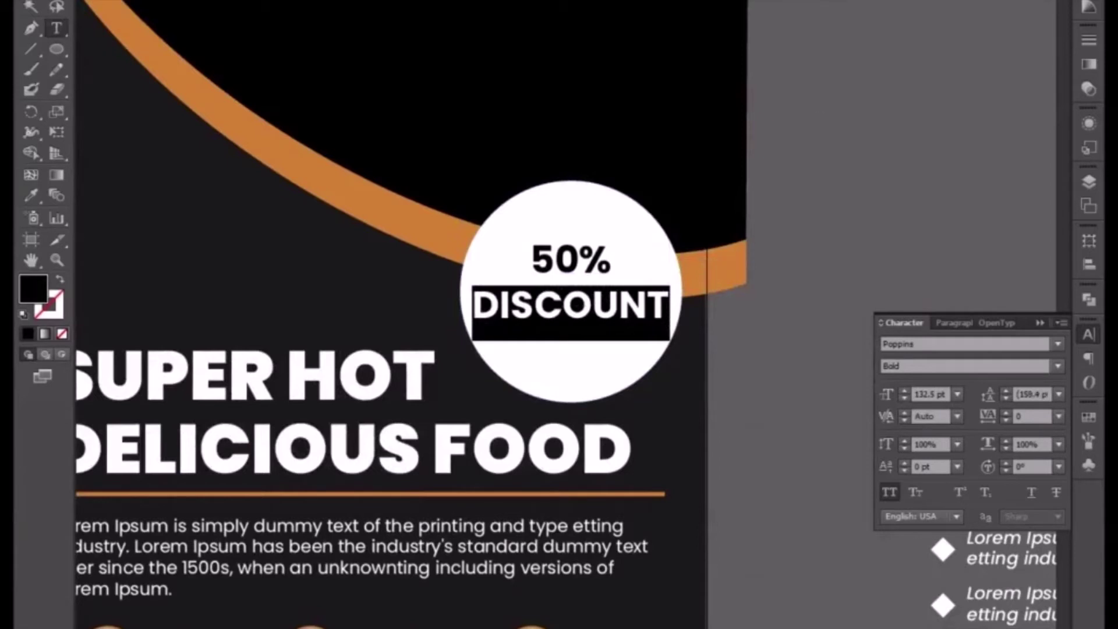
{"action": "key", "text": "ctrl+shift+comma"}
{"action": "key", "text": "ctrl+shift+comma"}
{"action": "key", "text": "ctrl+shift+comma"}
{"action": "key", "text": "ctrl+shift+comma"}
{"action": "key", "text": "ctrl+shift+comma"}
{"action": "key", "text": "ctrl+shift+comma"}
{"action": "key", "text": "ctrl+shift+comma"}
{"action": "key", "text": "ctrl+shift+comma"}
{"action": "key", "text": "ctrl+shift+comma"}
{"action": "key", "text": "ctrl+shift+comma"}
{"action": "key", "text": "ctrl+shift+comma"}
{"action": "key", "text": "ctrl+shift+comma"}
{"action": "key", "text": "ctrl+shift+comma"}
{"action": "key", "text": "ctrl+shift+comma"}
{"action": "key", "text": "ctrl+shift+comma"}
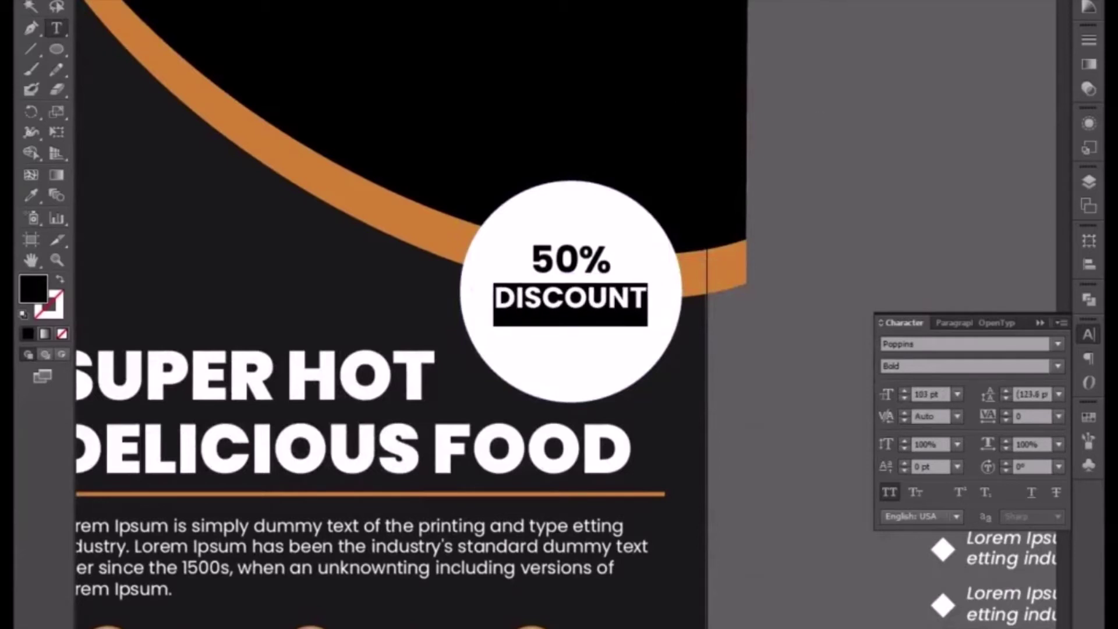
Enlarge the "50%" line above the word DISCOUNT to 203 pt
{"action": "left_click_drag", "start_coordinate": [533, 259], "coordinate": [687, 240]}
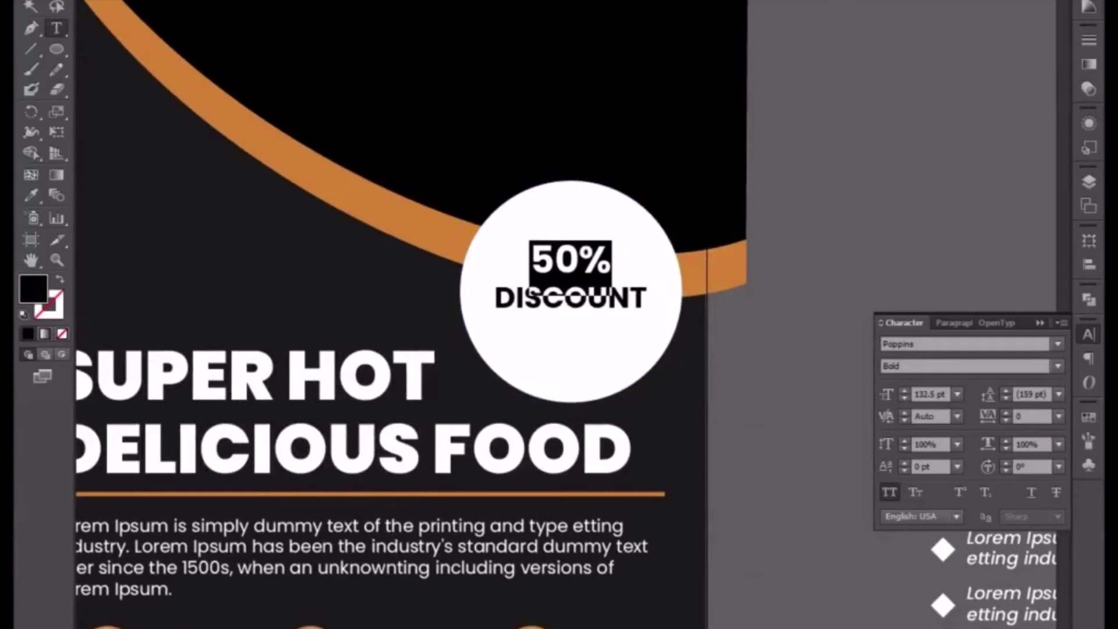
{"action": "key", "text": "ctrl+shift+period"}
{"action": "key", "text": "ctrl+shift+period"}
{"action": "key", "text": "ctrl+shift+period"}
{"action": "key", "text": "ctrl+shift+period"}
{"action": "key", "text": "ctrl+shift+period"}
{"action": "key", "text": "ctrl+shift+period"}
{"action": "key", "text": "ctrl+shift+period"}
{"action": "key", "text": "ctrl+shift+period"}
{"action": "key", "text": "ctrl+shift+period"}
{"action": "key", "text": "ctrl+shift+period"}
{"action": "key", "text": "ctrl+shift+period"}
{"action": "key", "text": "ctrl+shift+period"}
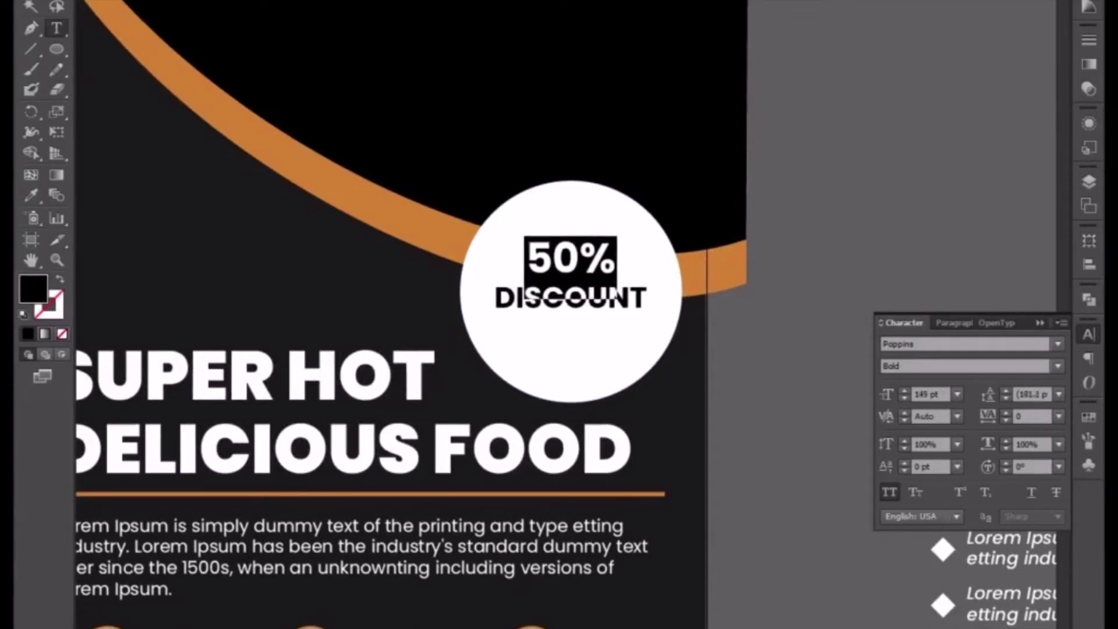
{"action": "key", "text": "ctrl+shift+period"}
{"action": "key", "text": "ctrl+shift+period"}
{"action": "key", "text": "ctrl+shift+period"}
{"action": "key", "text": "ctrl+shift+period"}
{"action": "key", "text": "ctrl+shift+period"}
{"action": "key", "text": "ctrl+shift+period"}
{"action": "key", "text": "ctrl+shift+period"}
{"action": "key", "text": "ctrl+shift+period"}
{"action": "key", "text": "ctrl+shift+period"}
{"action": "key", "text": "ctrl+shift+period"}
{"action": "key", "text": "ctrl+shift+period"}
{"action": "key", "text": "ctrl+shift+period"}
{"action": "key", "text": "ctrl+shift+period"}
{"action": "key", "text": "ctrl+shift+period"}
{"action": "key", "text": "ctrl+shift+period"}
{"action": "key", "text": "ctrl+shift+period"}
{"action": "key", "text": "ctrl+shift+period"}
{"action": "key", "text": "ctrl+shift+period"}
{"action": "key", "text": "ctrl+shift+period"}
{"action": "key", "text": "ctrl+shift+period"}
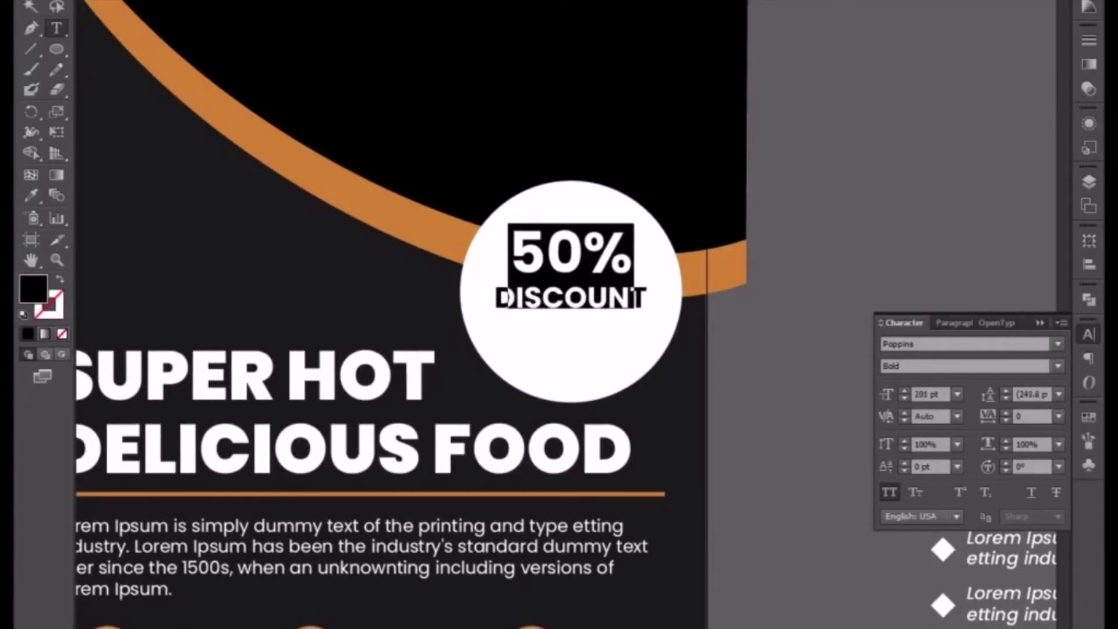
Nudge the 50% DISCOUNT text slightly down inside the white circle
{"action": "left_click", "coordinate": [30, 1]}
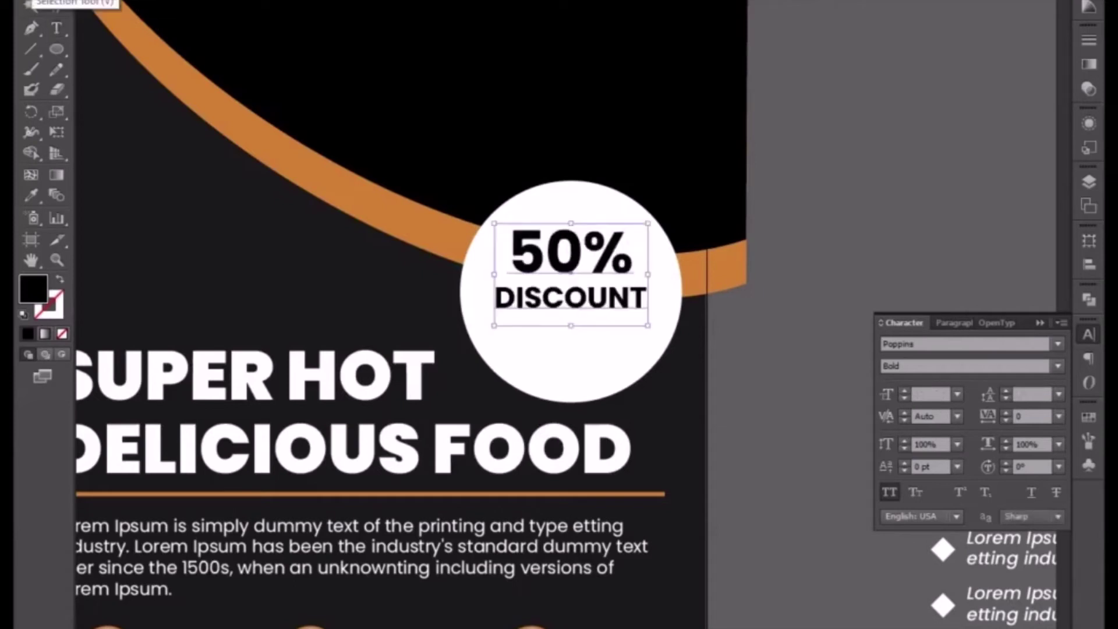
{"action": "key", "text": "Down"}
{"action": "key", "text": "Down"}
{"action": "key", "text": "Down"}
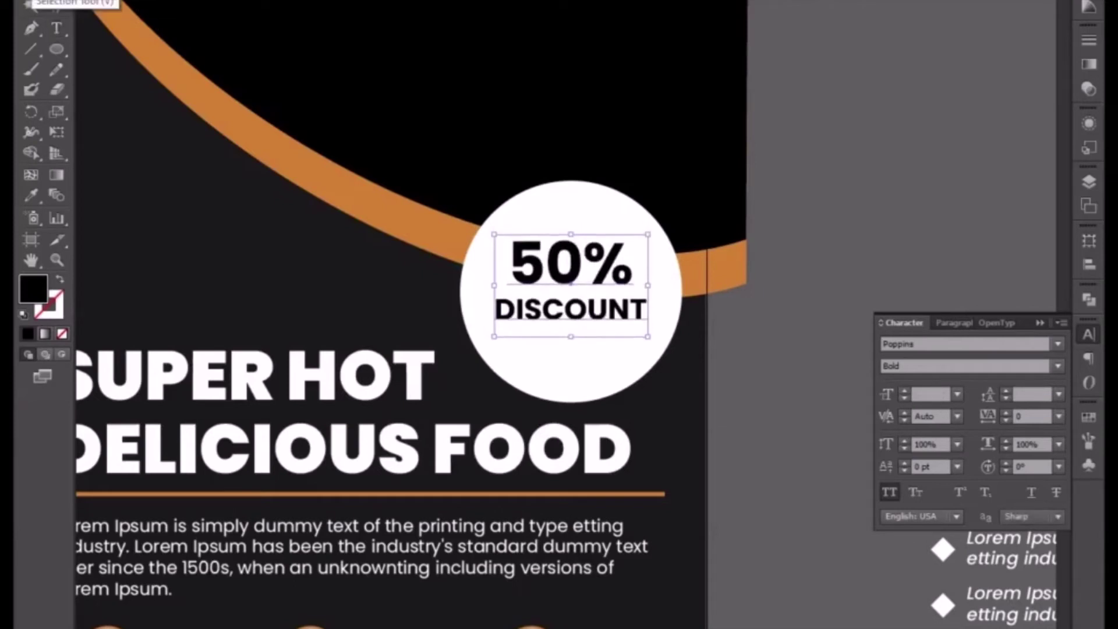
Make a slightly smaller concentric copy of the white discount circle inside the original
{"action": "left_click", "coordinate": [472, 282]}
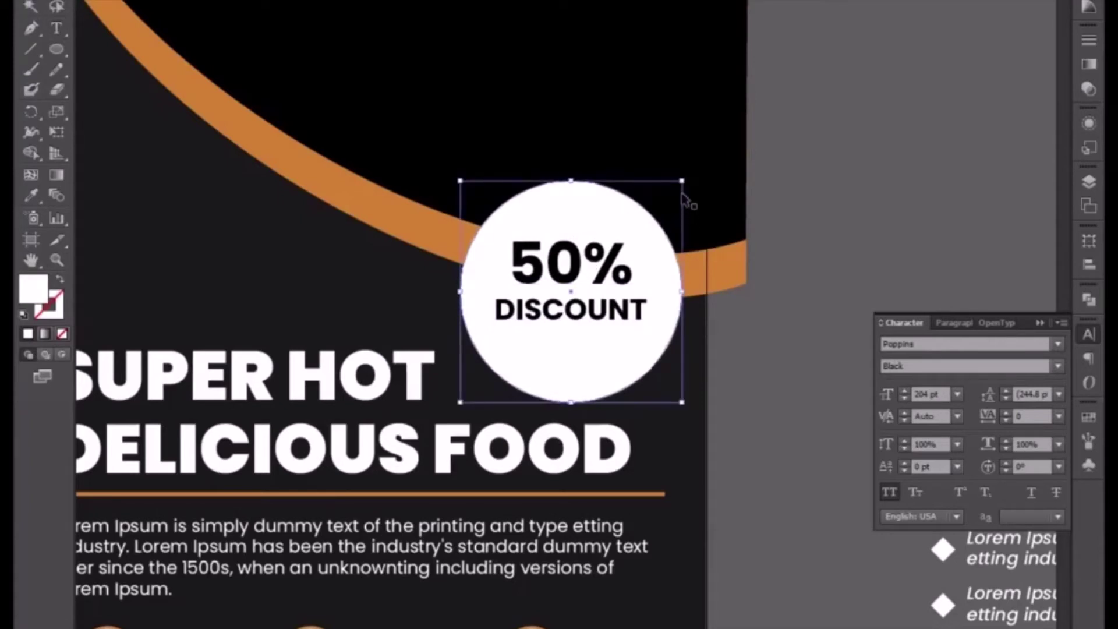
{"action": "left_click_drag", "start_coordinate": [683, 181], "coordinate": [676, 190]}
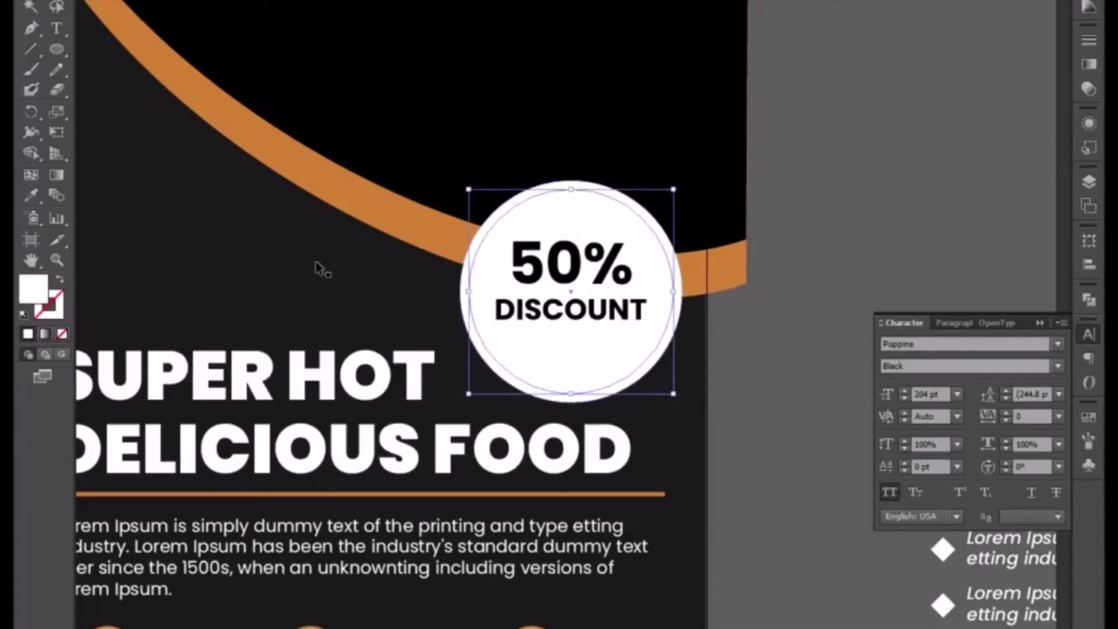
Turn the inner concentric circle into an unfilled black outline with a 12 pt stroke and bring it to the front
{"action": "left_click", "coordinate": [30, 196]}
{"action": "left_click", "coordinate": [341, 81]}
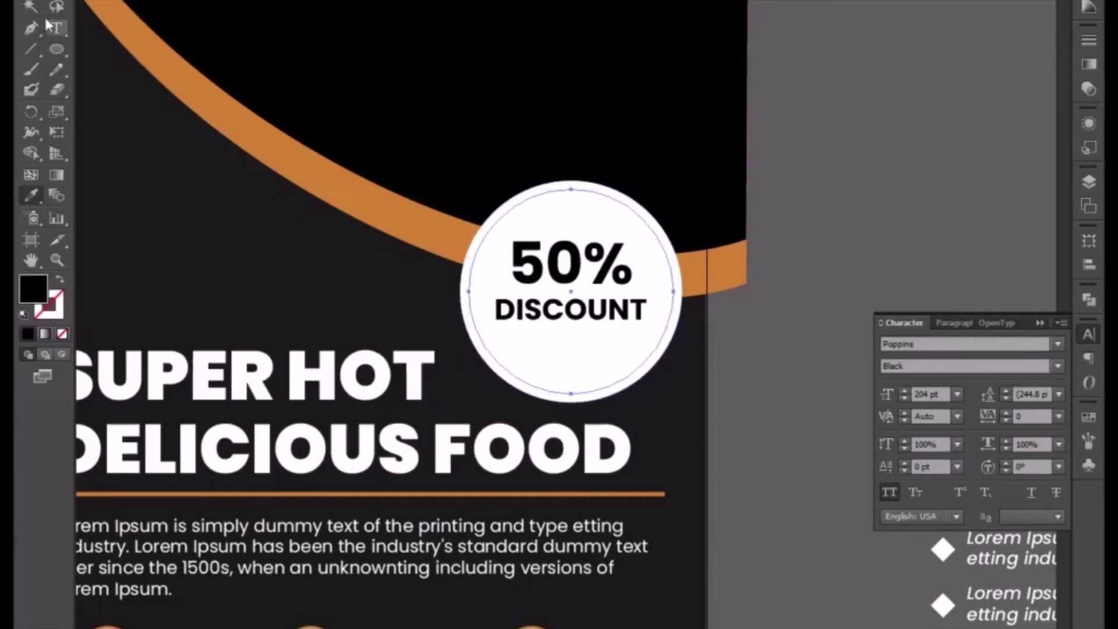
{"action": "key", "text": "v"}
{"action": "left_click", "coordinate": [61, 282]}
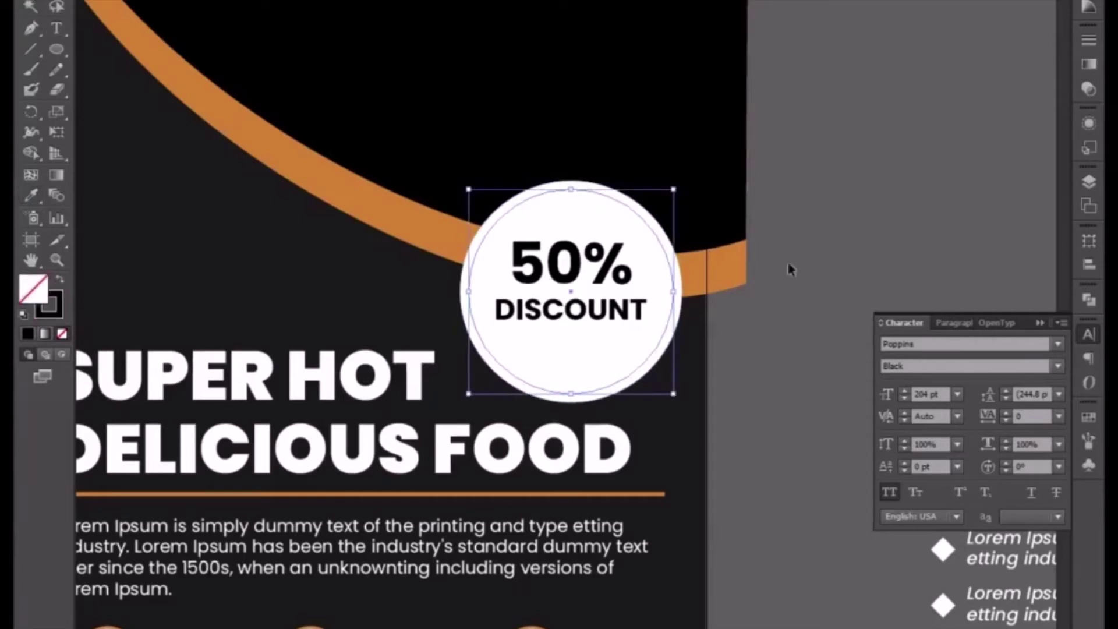
{"action": "left_click", "coordinate": [1088, 41]}
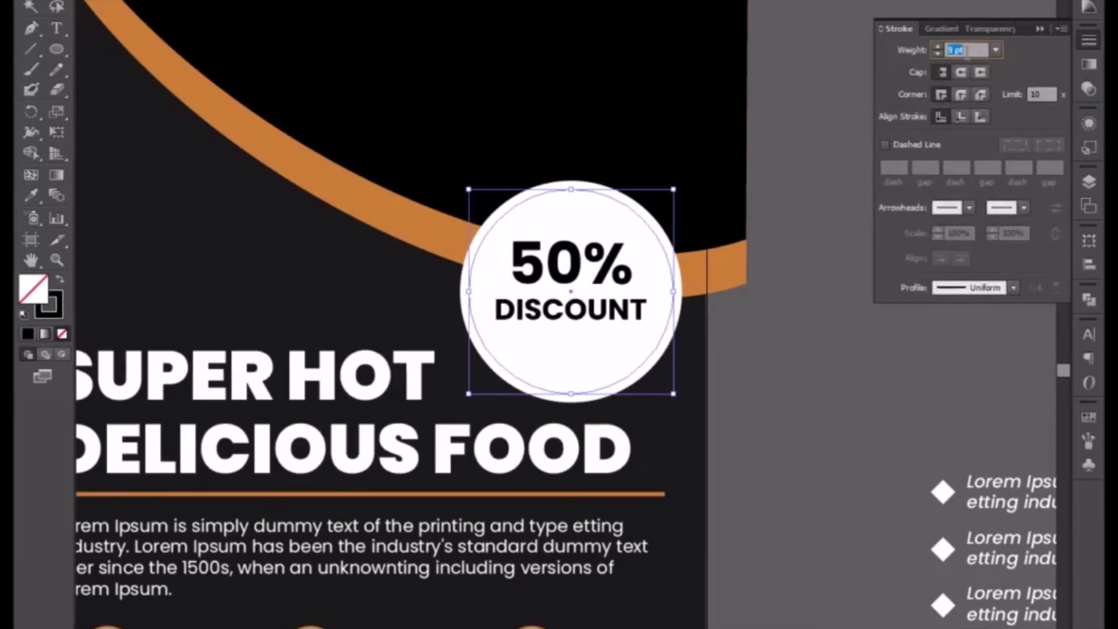
{"action": "right_click", "coordinate": [652, 231]}
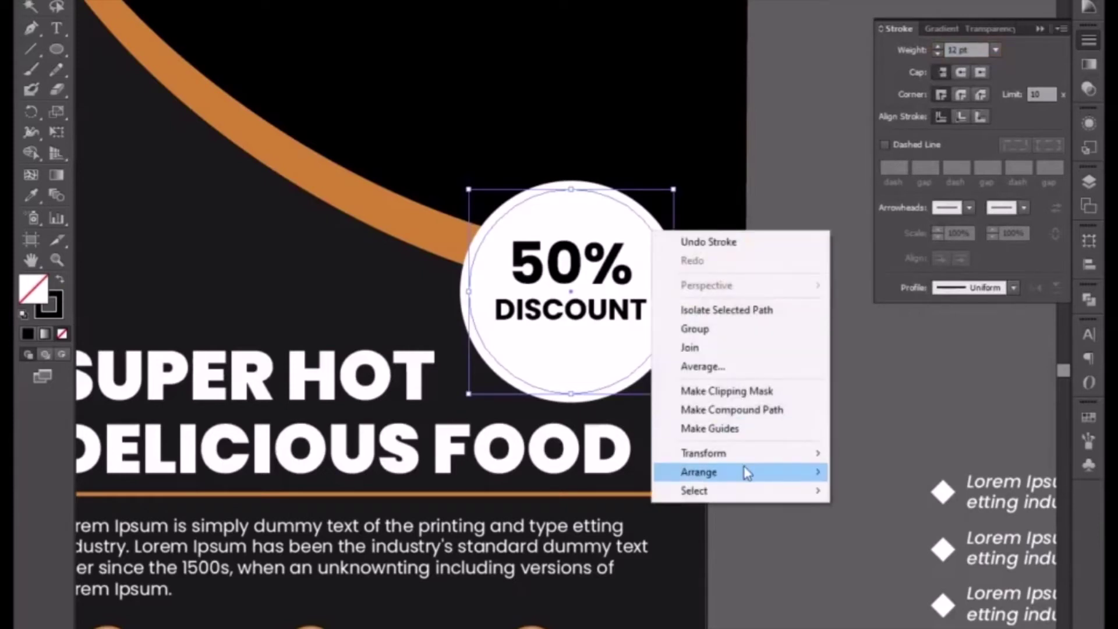
{"action": "mouse_move", "coordinate": [745, 471]}
{"action": "left_click", "coordinate": [909, 474]}
{"action": "left_click", "coordinate": [881, 430]}
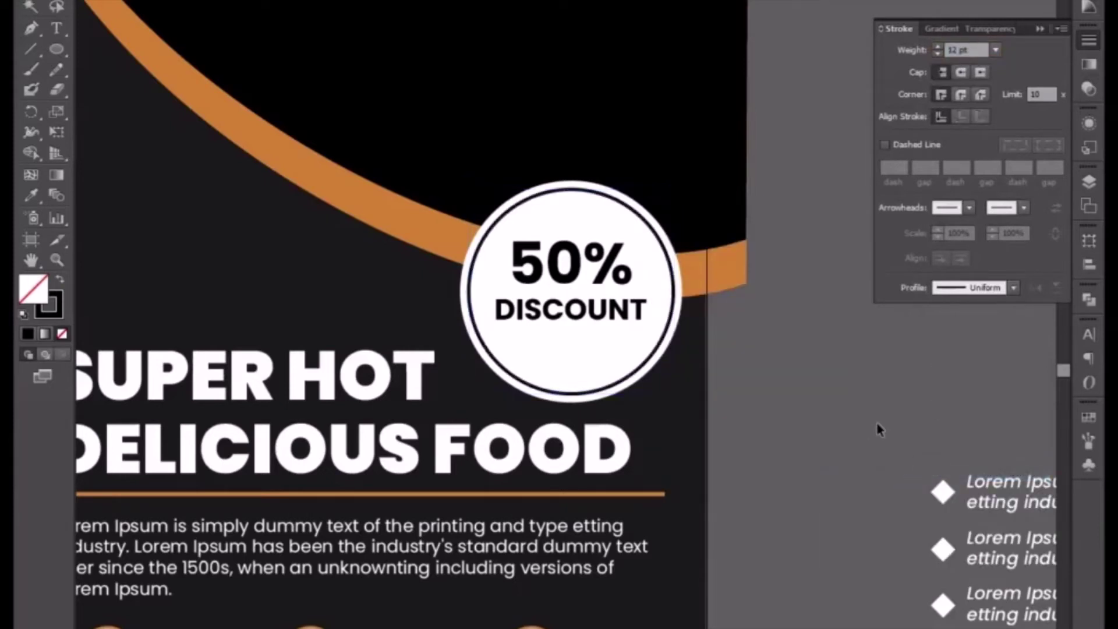
Enlarge the 50% DISCOUNT text proportionally so it nearly spans the inside of the black ring
{"action": "left_click", "coordinate": [576, 314]}
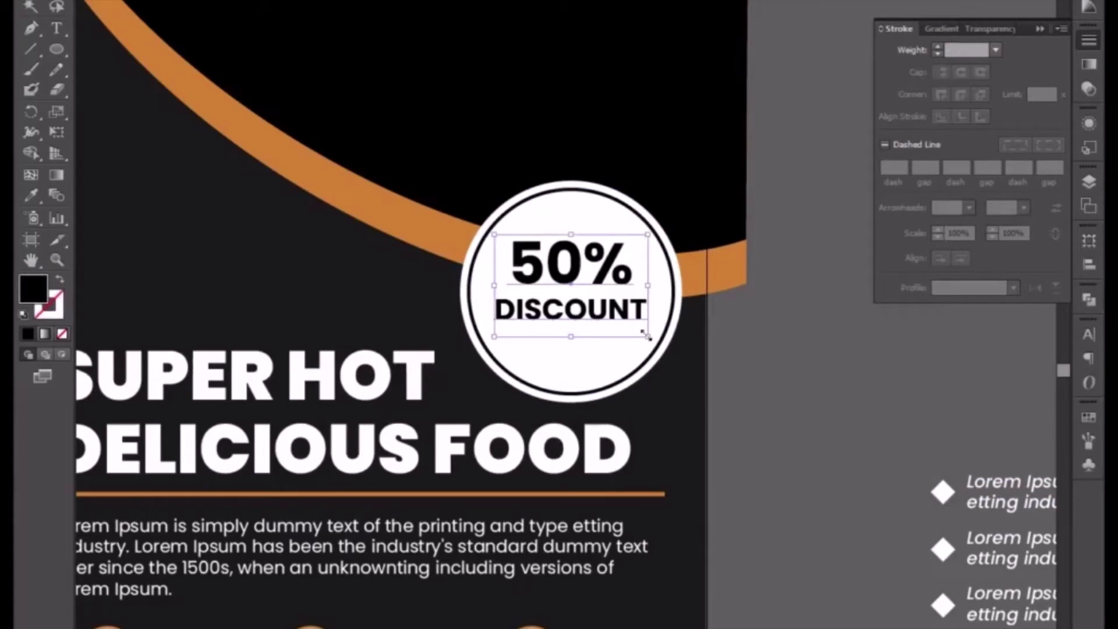
{"action": "left_click_drag", "start_coordinate": [648, 336], "coordinate": [666, 356]}
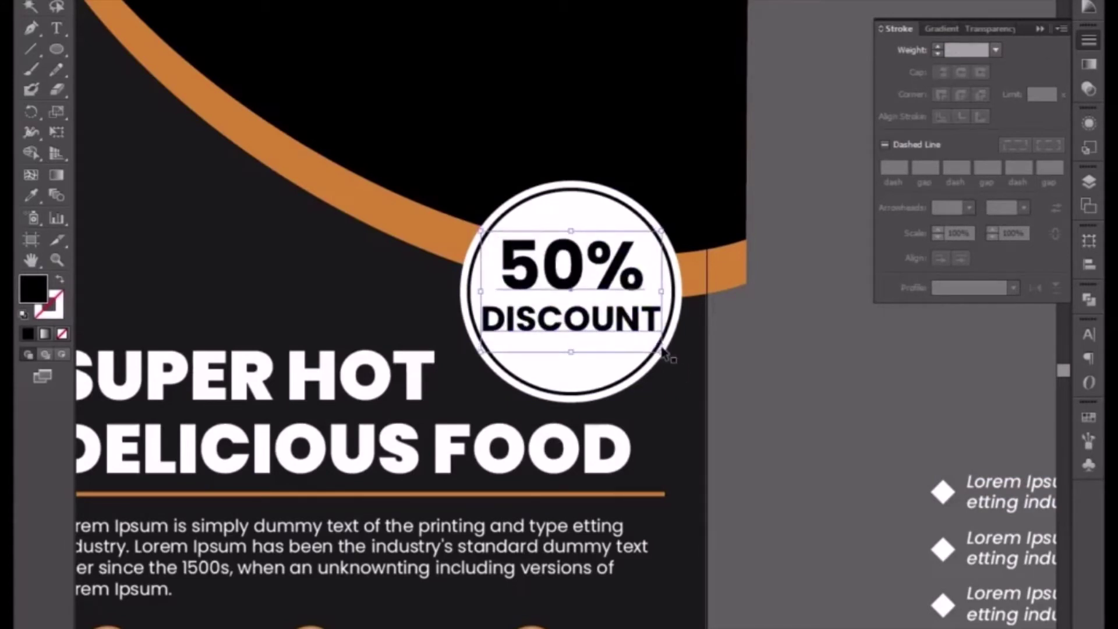
Duplicate the TRAIN, FLIGHT, BUS, SHIP text block into the empty area below the VOCATION heading
{"action": "key", "text": "ctrl+minus"}
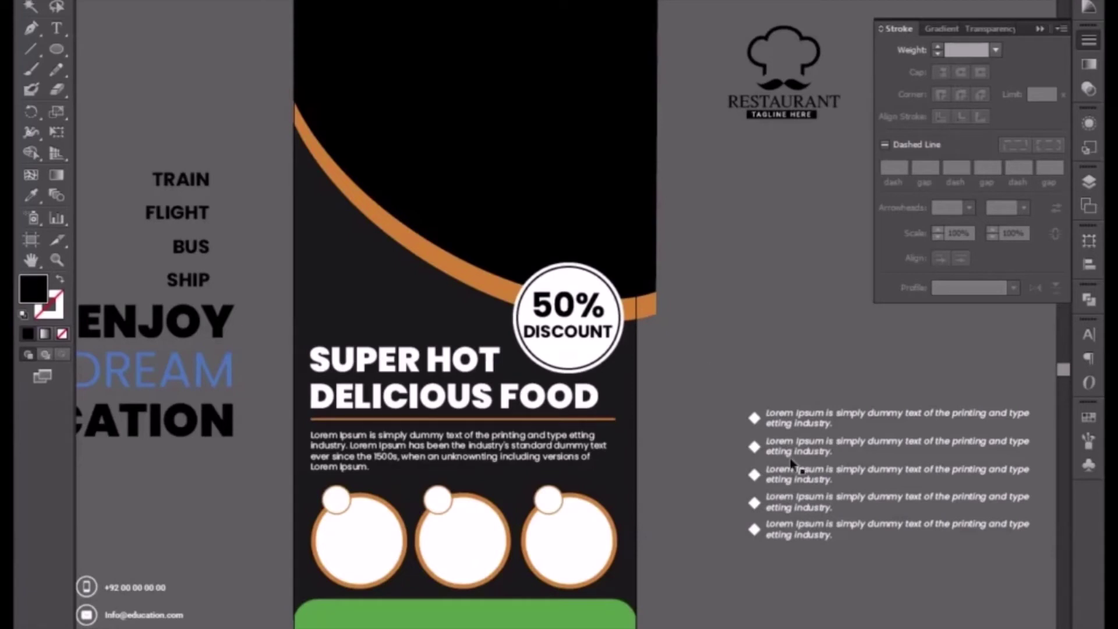
{"action": "left_click_drag", "start_coordinate": [687, 395], "coordinate": [731, 381]}
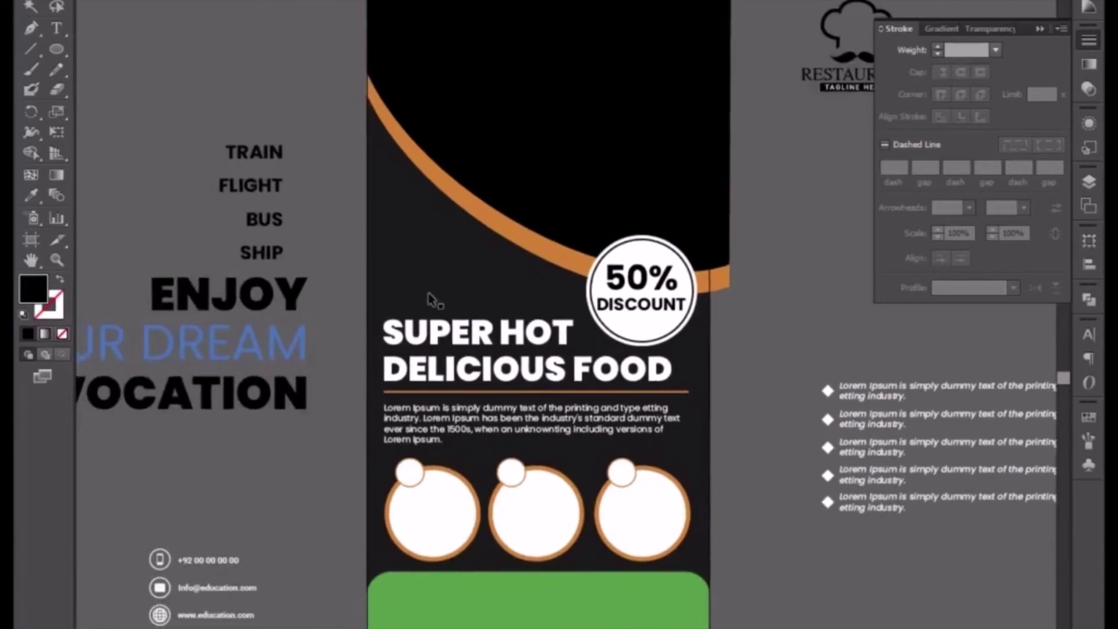
{"action": "left_click_drag", "start_coordinate": [276, 322], "coordinate": [404, 224]}
{"action": "left_click", "coordinate": [403, 115]}
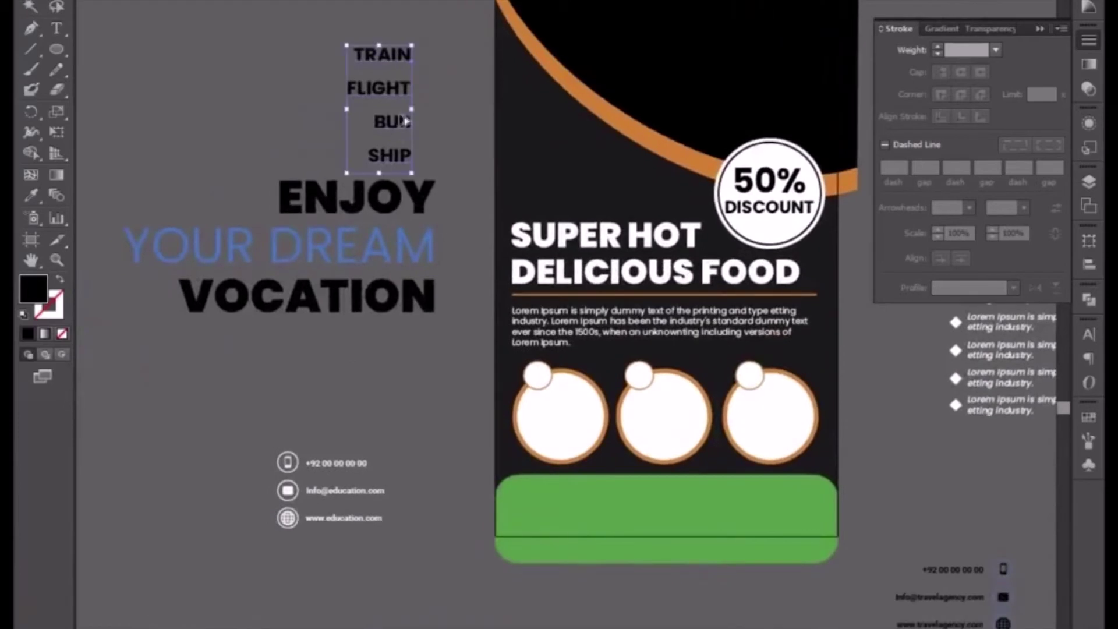
{"action": "left_click_drag", "start_coordinate": [402, 111], "coordinate": [424, 360]}
{"action": "left_click", "coordinate": [427, 411]}
{"action": "left_click", "coordinate": [370, 95]}
{"action": "left_click_drag", "start_coordinate": [399, 145], "coordinate": [428, 426]}
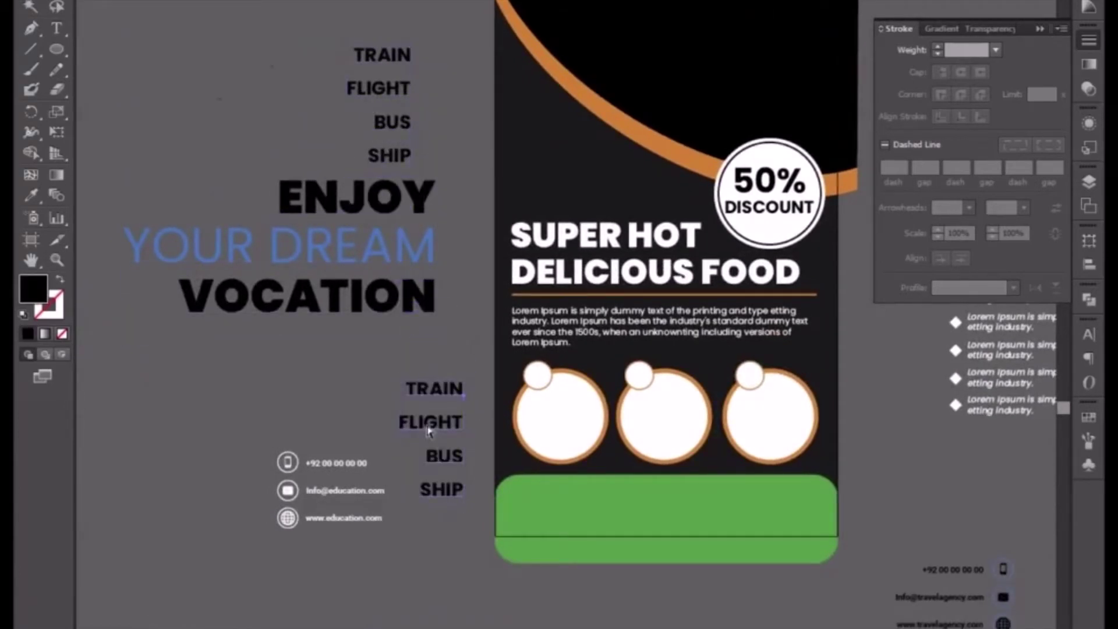
Replace all the text in the copied TRAIN, FLIGHT, BUS, SHIP block with "$55"
{"action": "key", "text": "ctrl+plus"}
{"action": "double_click", "coordinate": [353, 461]}
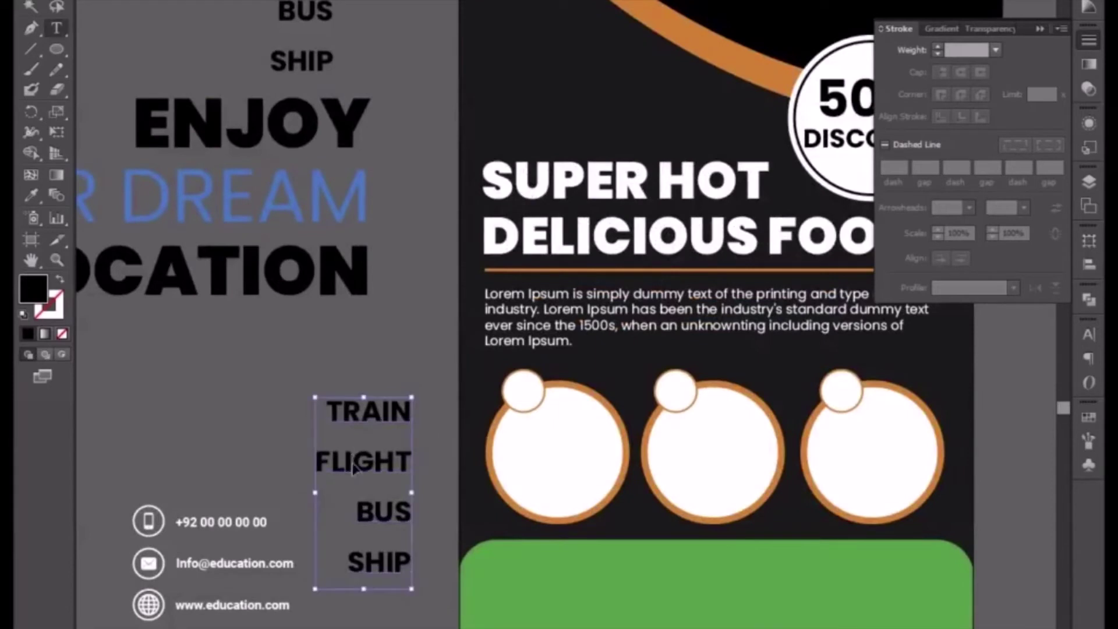
{"action": "key", "text": "ctrl+a"}
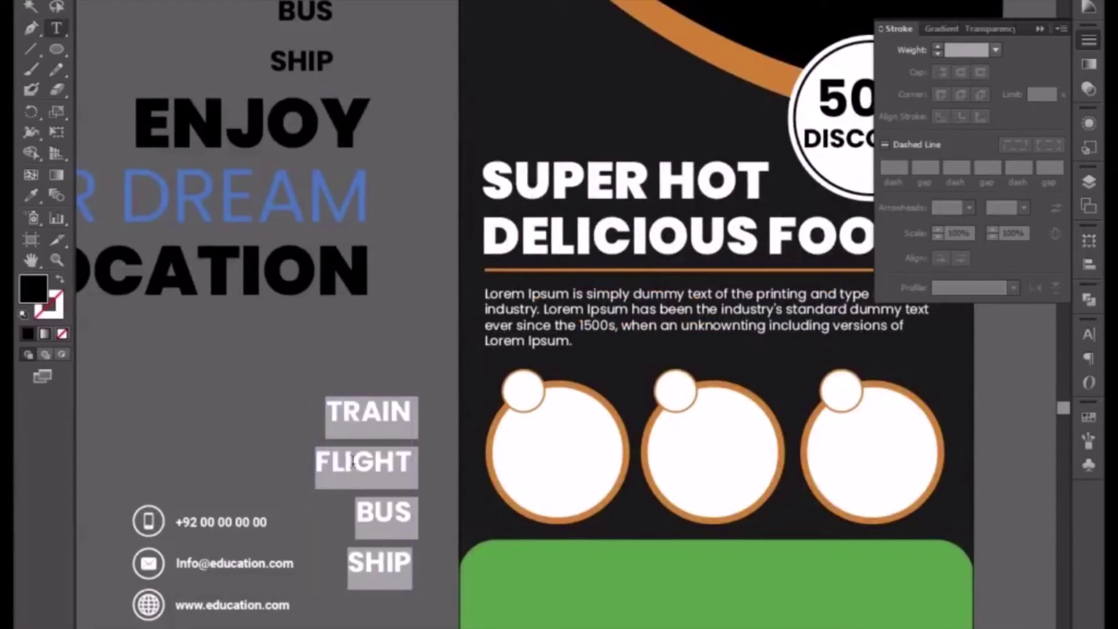
{"action": "type", "text": "$55"}
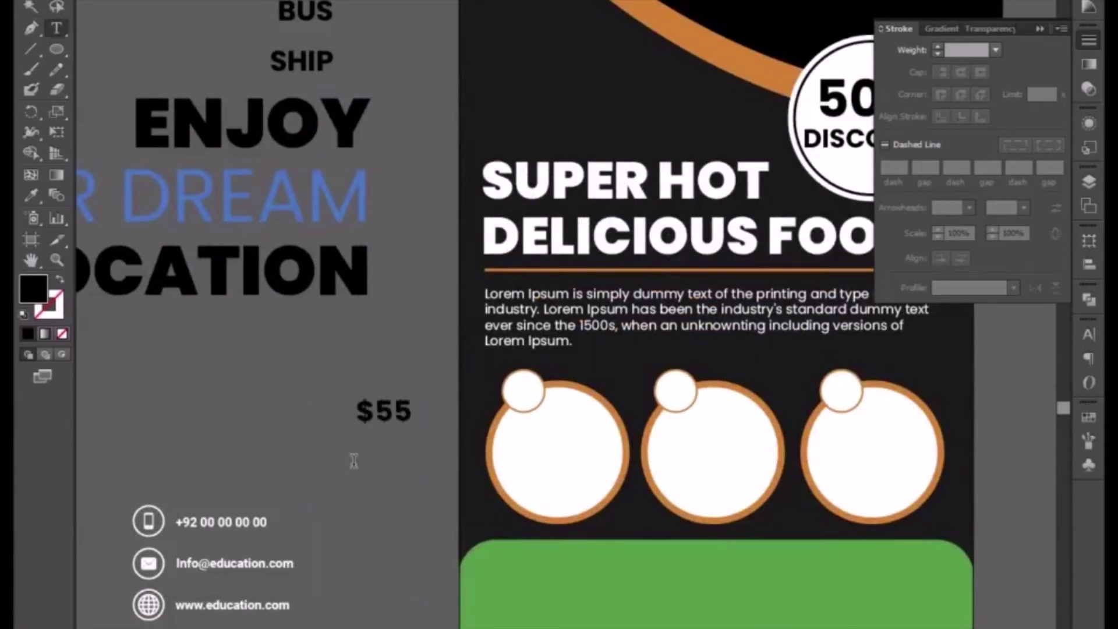
{"action": "left_click", "coordinate": [31, 7]}
Move the $55 text into the small circle on the first food circle, bring it to the front and centre it
{"action": "left_click", "coordinate": [364, 421]}
{"action": "key", "text": "ctrl+equal"}
{"action": "key", "text": "ctrl+equal"}
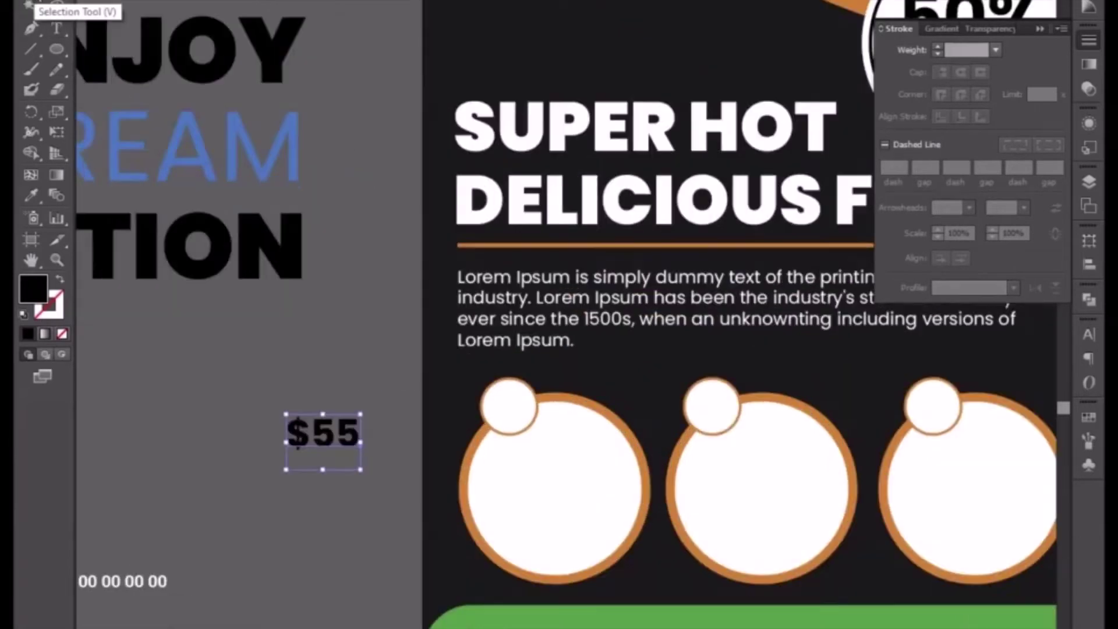
{"action": "left_click_drag", "start_coordinate": [257, 532], "coordinate": [212, 498]}
{"action": "left_click_drag", "start_coordinate": [454, 449], "coordinate": [484, 437]}
{"action": "right_click", "coordinate": [484, 441]}
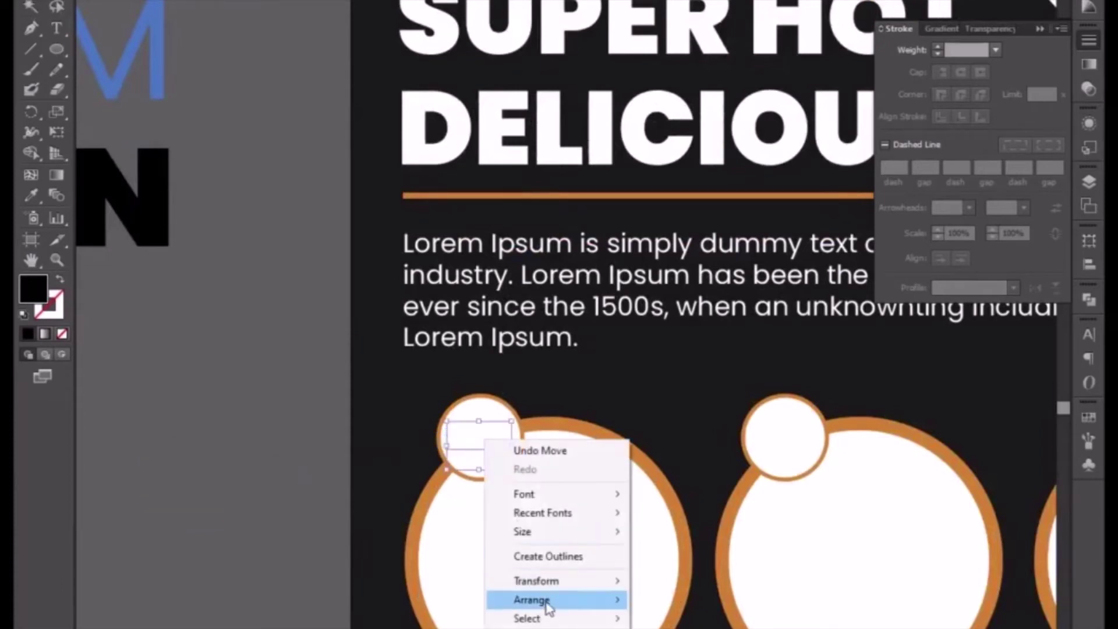
{"action": "mouse_move", "coordinate": [586, 601]}
{"action": "left_click", "coordinate": [777, 603]}
{"action": "key", "text": "Right"}
{"action": "key", "text": "Right"}
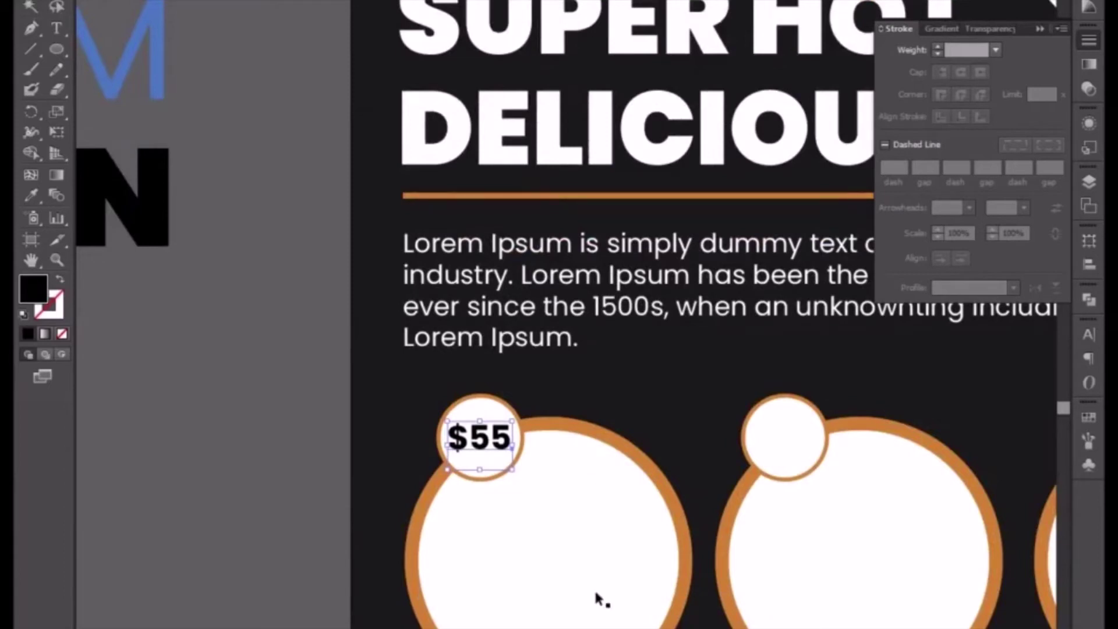
Copy the $55 price into the small circle on the second food circle and change it to $65
{"action": "left_click_drag", "start_coordinate": [487, 444], "coordinate": [791, 437]}
{"action": "key", "text": "t"}
{"action": "double_click", "coordinate": [781, 436]}
{"action": "type", "text": "65"}
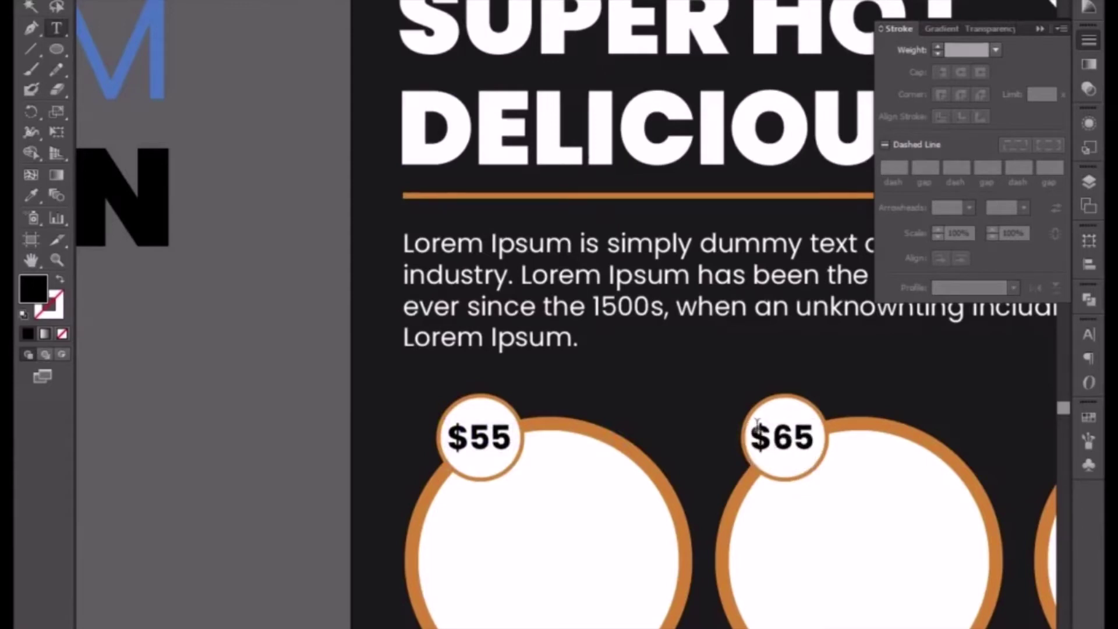
{"action": "left_click", "coordinate": [31, 5]}
Copy the $65 price into the small circle on the third food circle and change it to $75
{"action": "scroll", "coordinate": [341, 190], "scroll_direction": "down", "scroll_amount": 2}
{"action": "scroll", "coordinate": [315, 349], "scroll_direction": "right", "scroll_amount": 6}
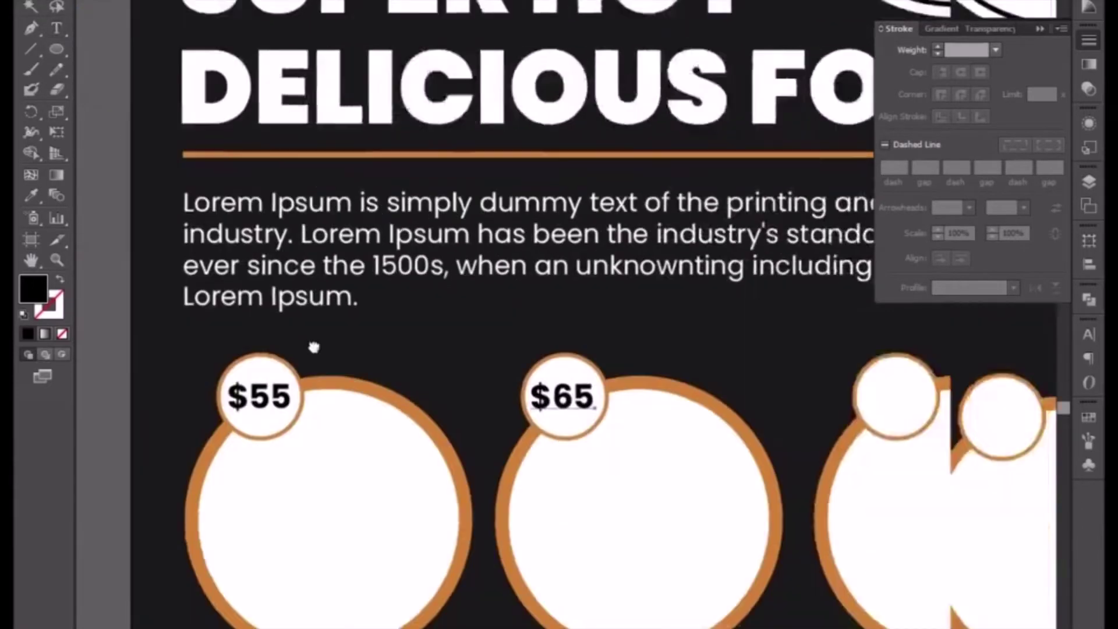
{"action": "left_click_drag", "start_coordinate": [387, 400], "coordinate": [728, 394]}
{"action": "key", "text": "t"}
{"action": "double_click", "coordinate": [720, 397]}
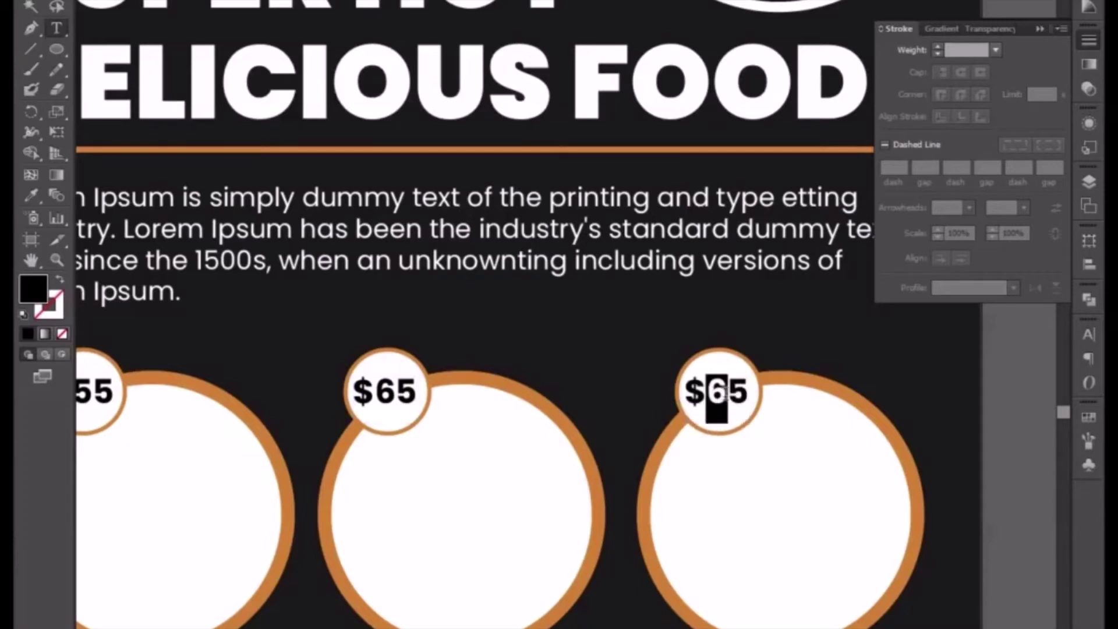
{"action": "type", "text": "7"}
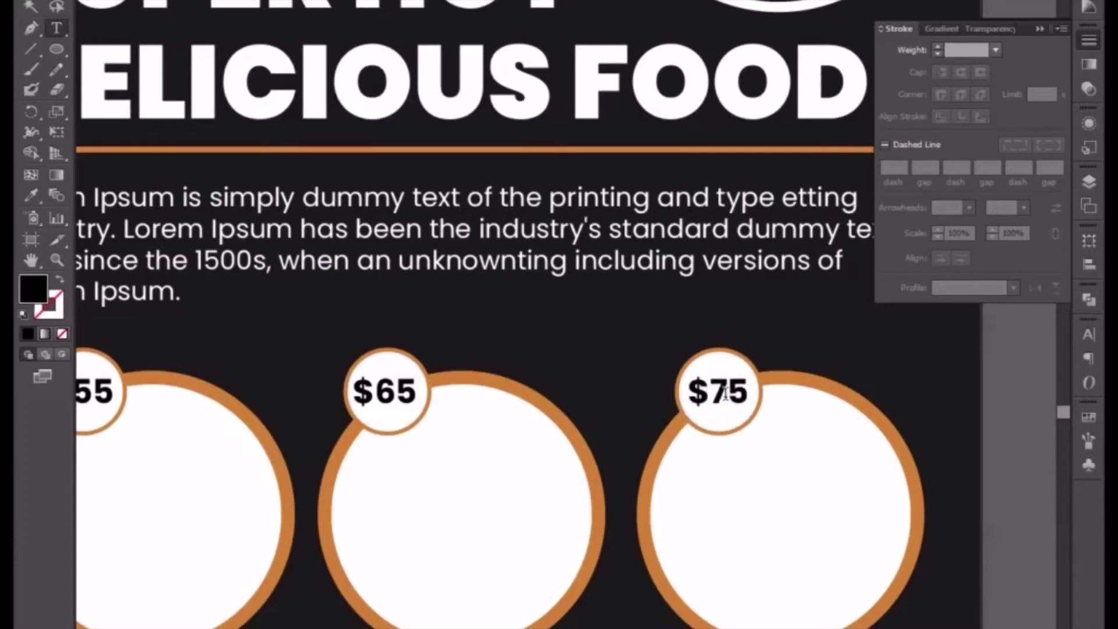
{"action": "left_click", "coordinate": [30, 7]}
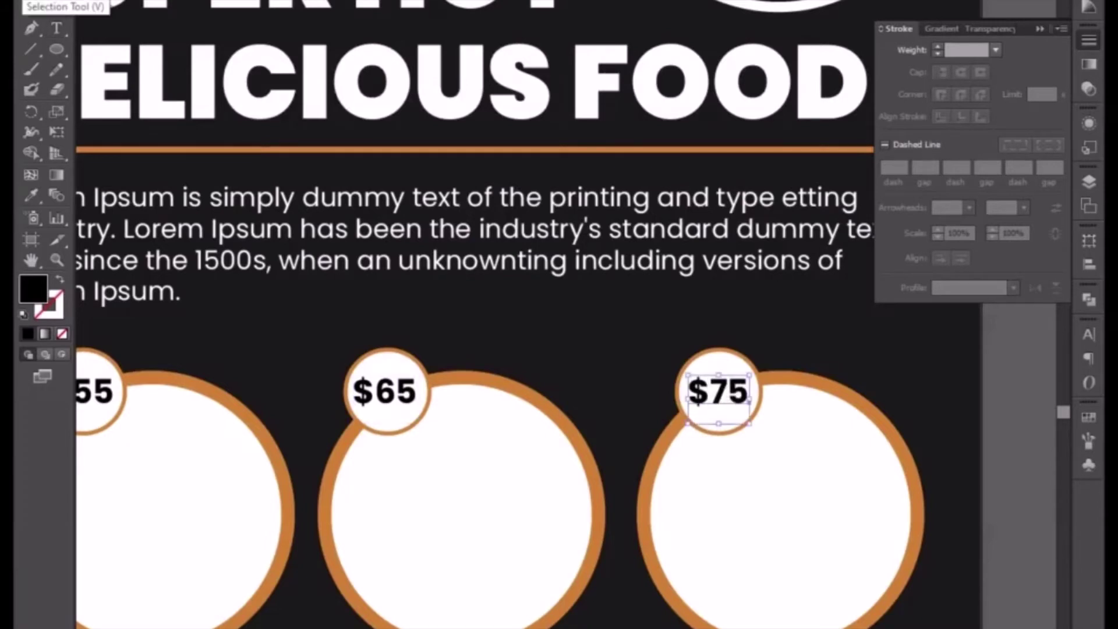
Duplicate the white contact block with its phone, e-mail and website entries directly below the original beside the banner
{"action": "key", "text": "ctrl+minus"}
{"action": "key", "text": "ctrl+minus"}
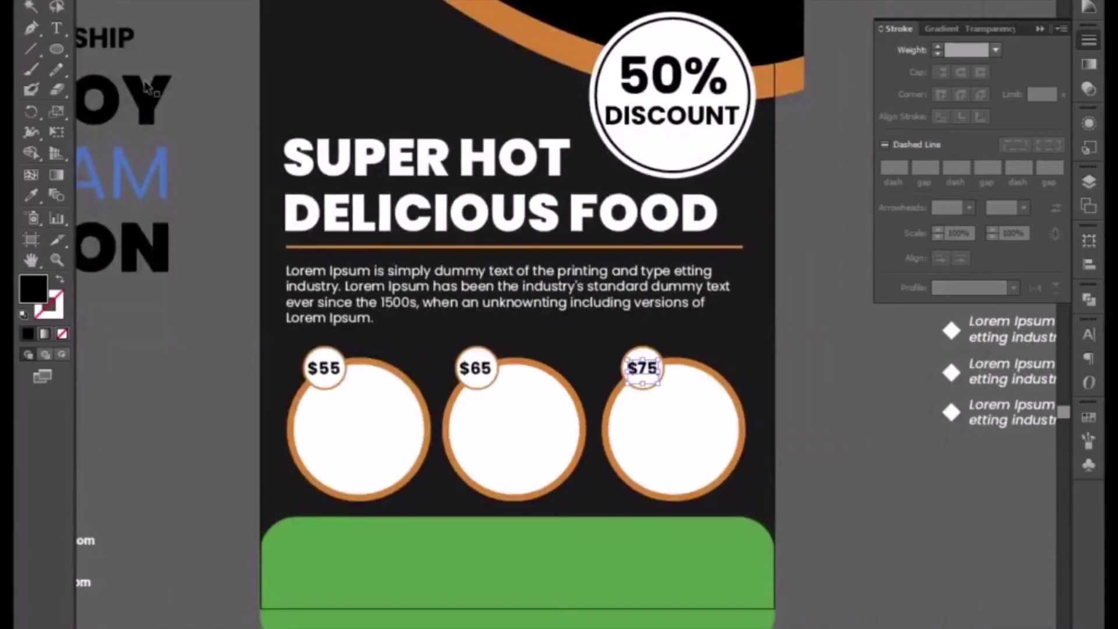
{"action": "left_click", "coordinate": [861, 587]}
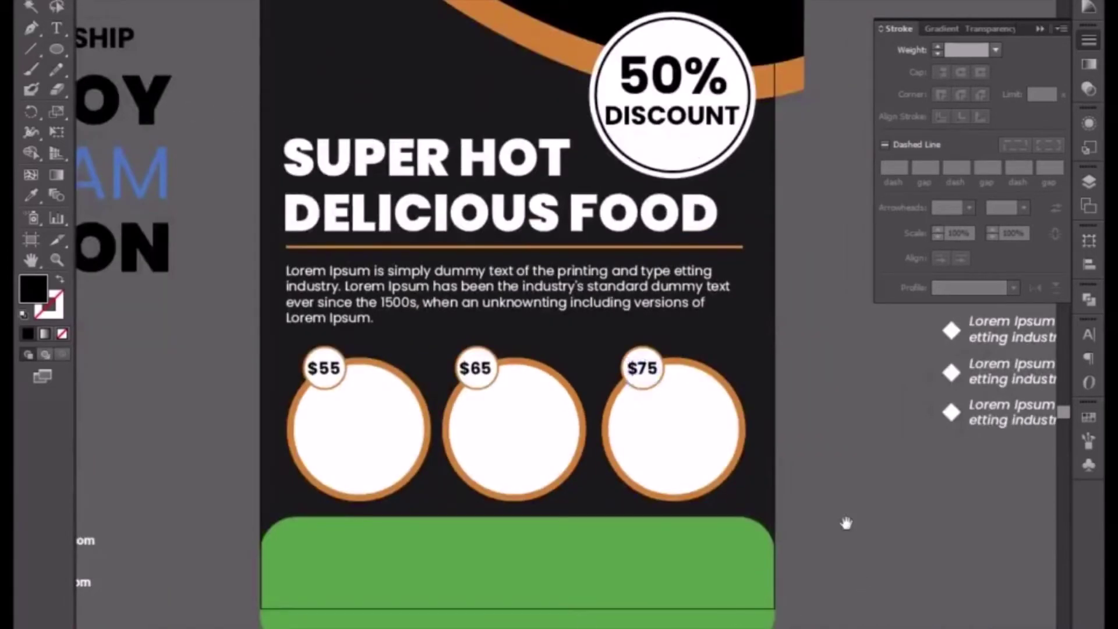
{"action": "mouse_move", "coordinate": [844, 522]}
{"action": "left_mouse_down"}
{"action": "mouse_move", "coordinate": [894, 574]}
{"action": "mouse_move", "coordinate": [849, 540]}
{"action": "left_mouse_up"}
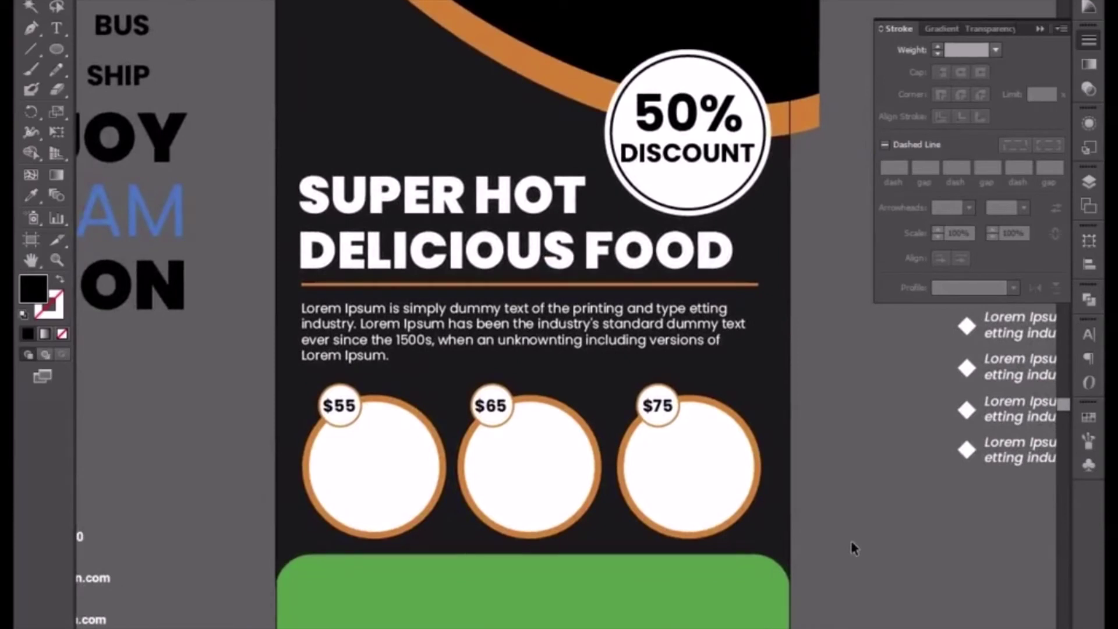
{"action": "key", "text": "ctrl+minus"}
{"action": "left_click_drag", "start_coordinate": [772, 424], "coordinate": [779, 507]}
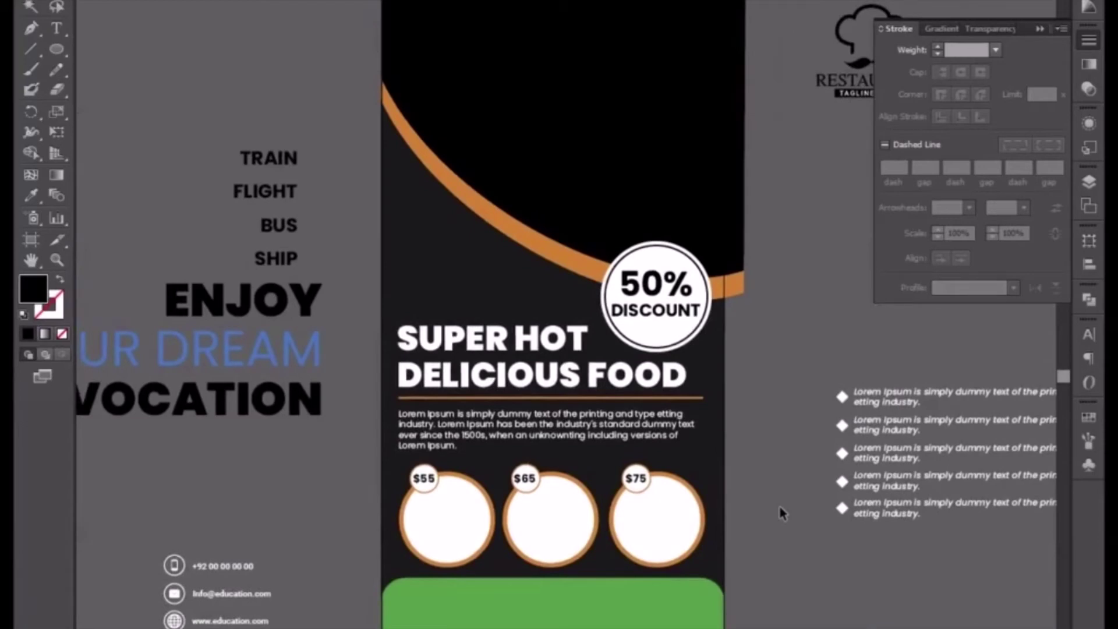
{"action": "left_click_drag", "start_coordinate": [756, 546], "coordinate": [763, 380]}
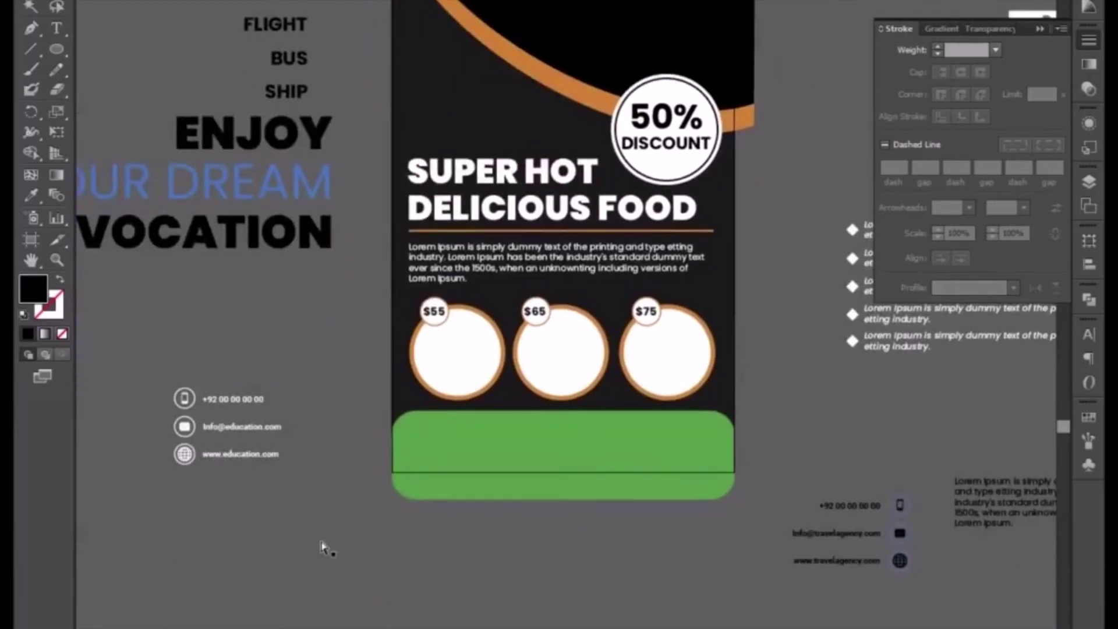
{"action": "key", "text": "ctrl+plus"}
{"action": "left_click_drag", "start_coordinate": [210, 520], "coordinate": [496, 501]}
{"action": "left_click", "coordinate": [278, 457]}
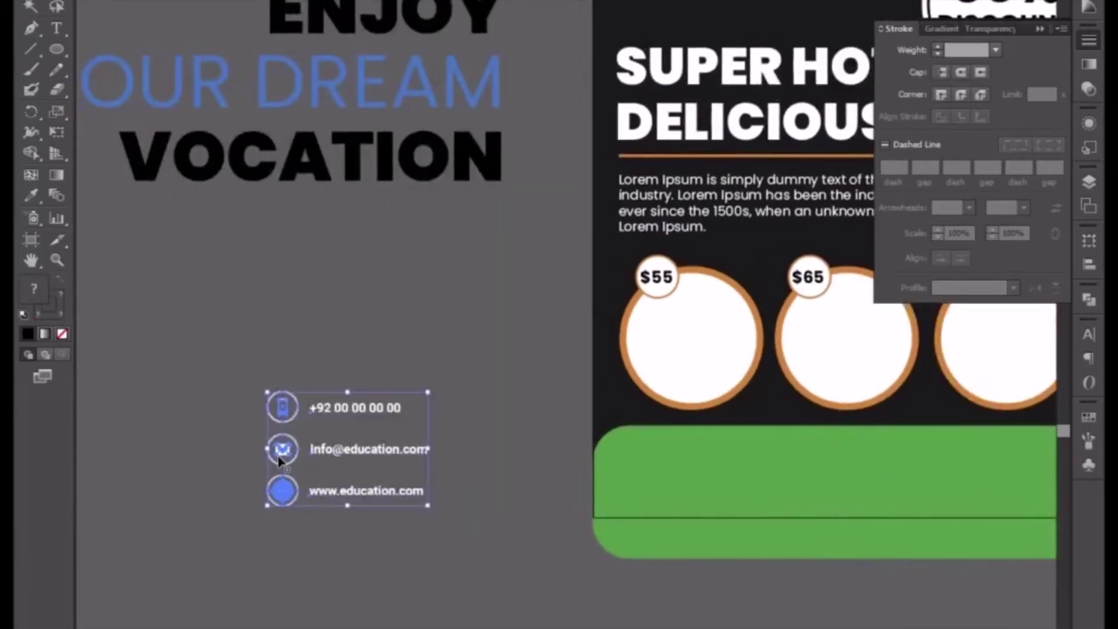
{"action": "left_click_drag", "start_coordinate": [282, 457], "coordinate": [283, 628]}
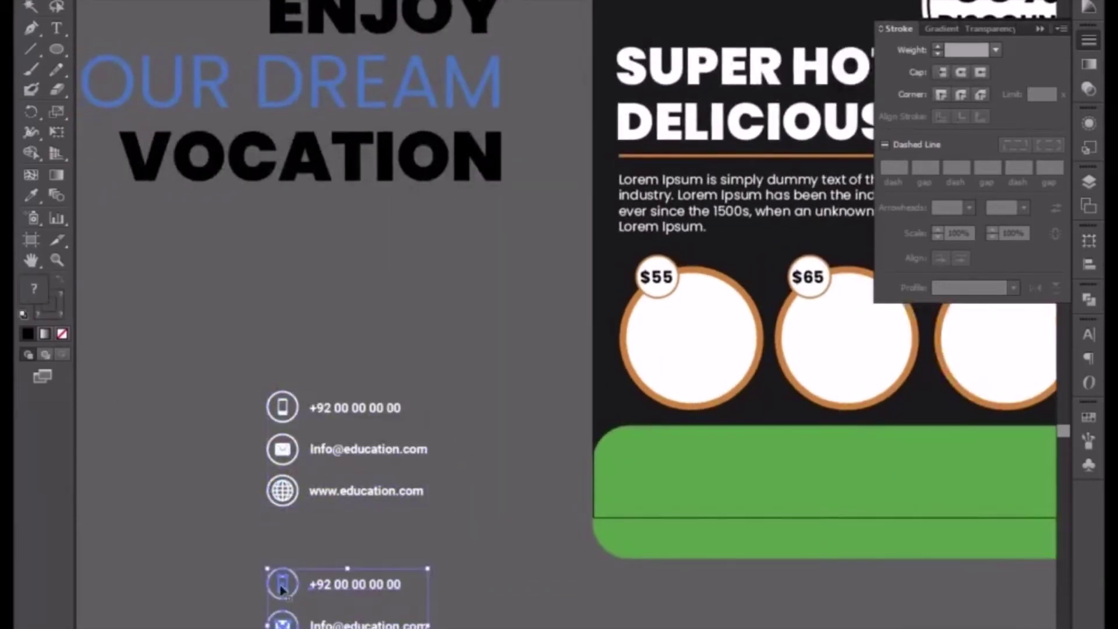
Isolate the original contact group and line up its phone, e-mail and website entries in a single horizontal row
{"action": "double_click", "coordinate": [278, 456]}
{"action": "left_click_drag", "start_coordinate": [447, 535], "coordinate": [449, 533]}
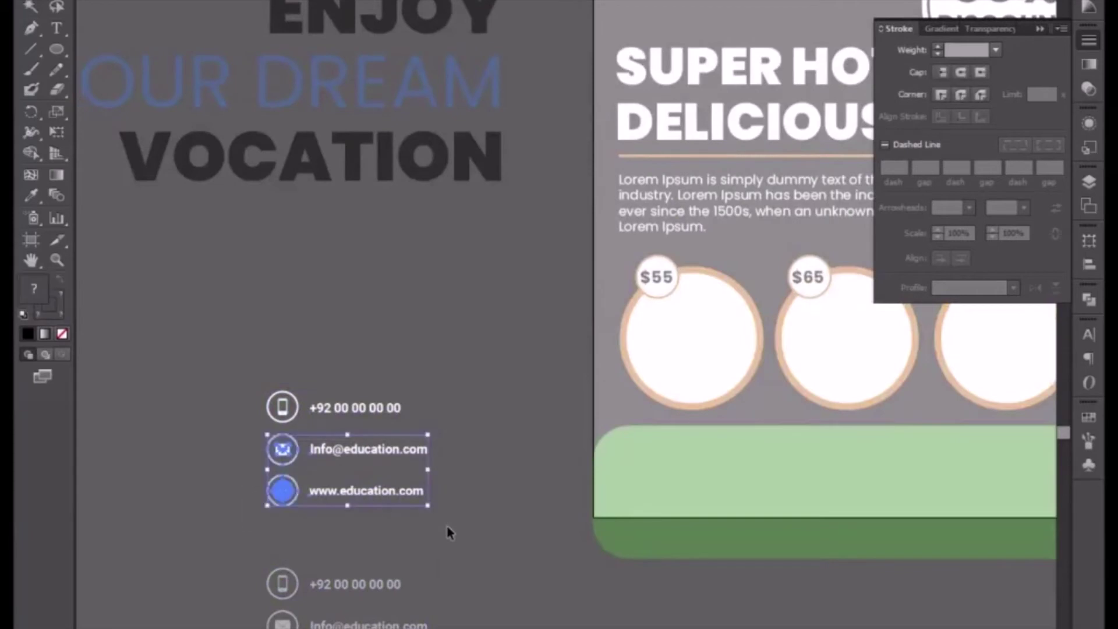
{"action": "left_click_drag", "start_coordinate": [371, 447], "coordinate": [516, 413]}
{"action": "left_click_drag", "start_coordinate": [408, 454], "coordinate": [499, 489]}
{"action": "mouse_move", "coordinate": [491, 488]}
{"action": "left_mouse_down"}
{"action": "mouse_move", "coordinate": [351, 553]}
{"action": "mouse_move", "coordinate": [460, 511]}
{"action": "mouse_move", "coordinate": [470, 464]}
{"action": "left_mouse_up"}
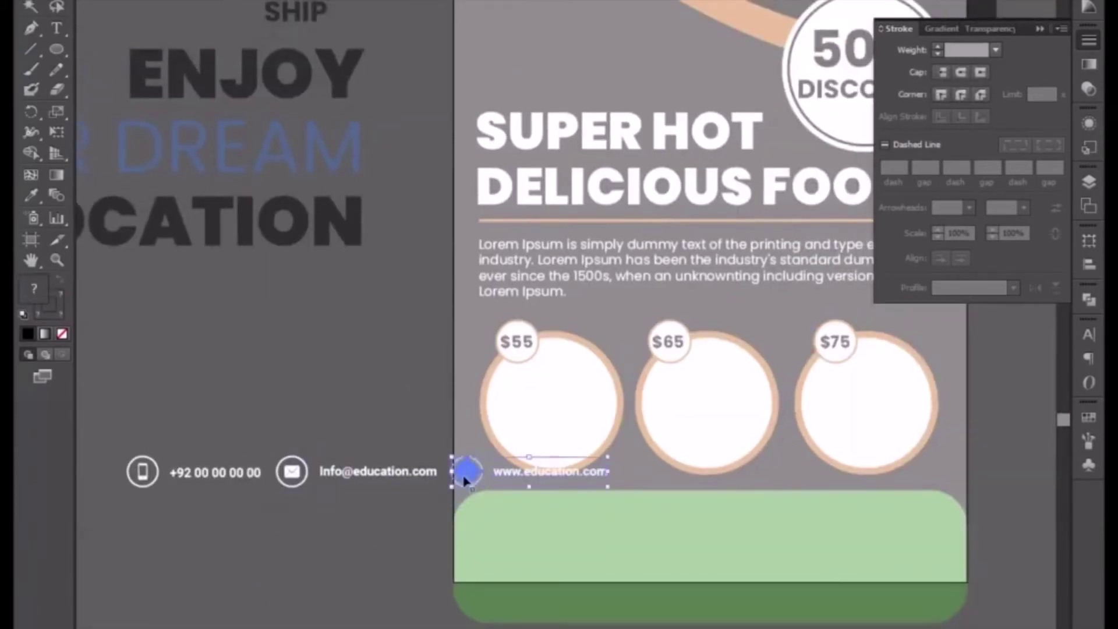
{"action": "left_click", "coordinate": [390, 554]}
Move the contact row onto the green strip at the banner's base, bring it to the front and nudge it left and slightly down
{"action": "left_click_drag", "start_coordinate": [366, 472], "coordinate": [718, 553]}
{"action": "right_click", "coordinate": [717, 553]}
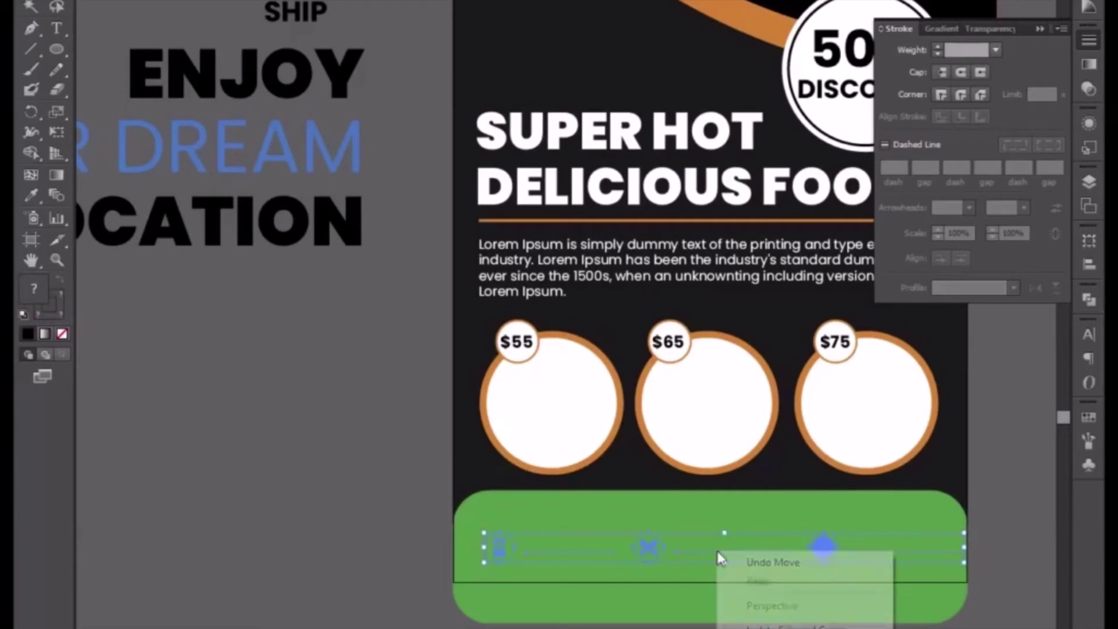
{"action": "mouse_move", "coordinate": [758, 626]}
{"action": "left_click", "coordinate": [645, 621]}
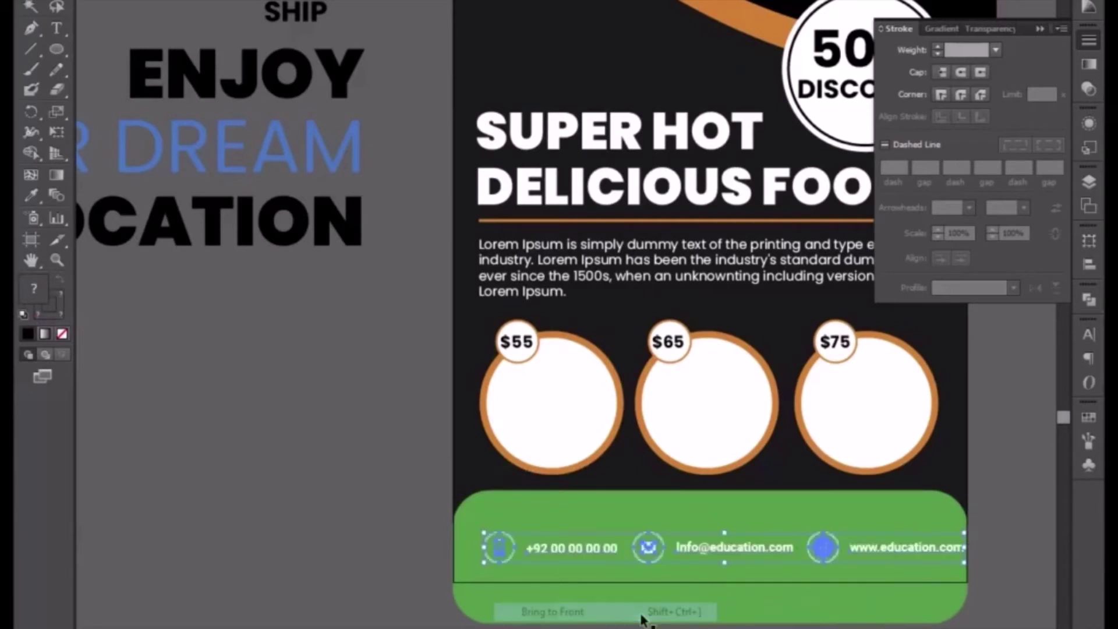
{"action": "key", "text": "Left"}
{"action": "key", "text": "Left"}
{"action": "key", "text": "Left"}
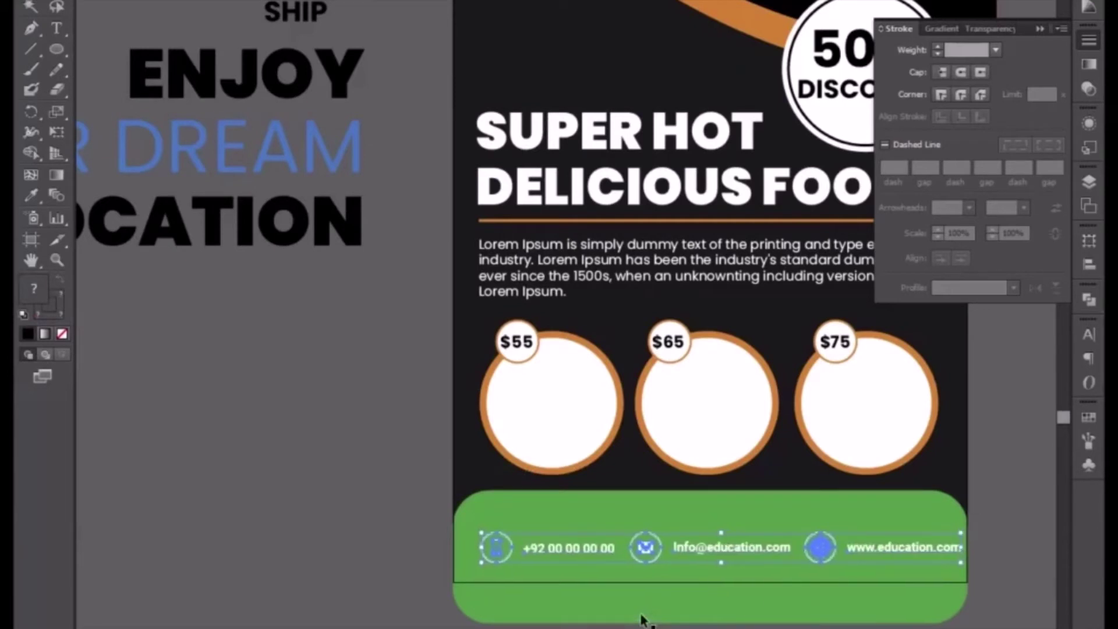
{"action": "key", "text": "Down"}
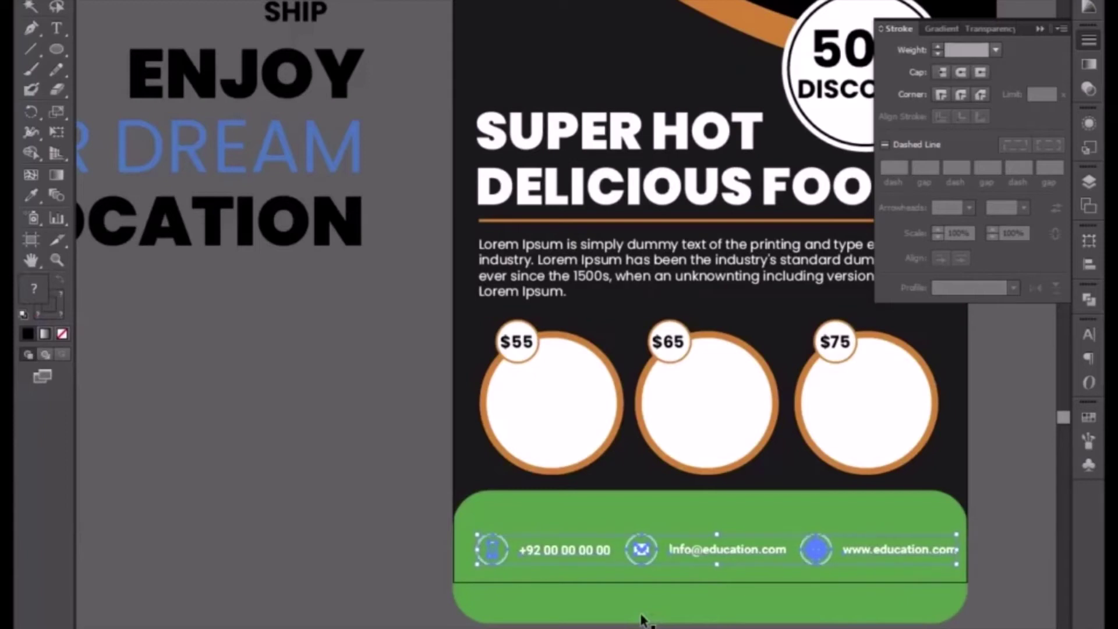
Replace the word "education" with "resturant" in the contact row's e-mail entry on the green strip
{"action": "left_click", "coordinate": [330, 509]}
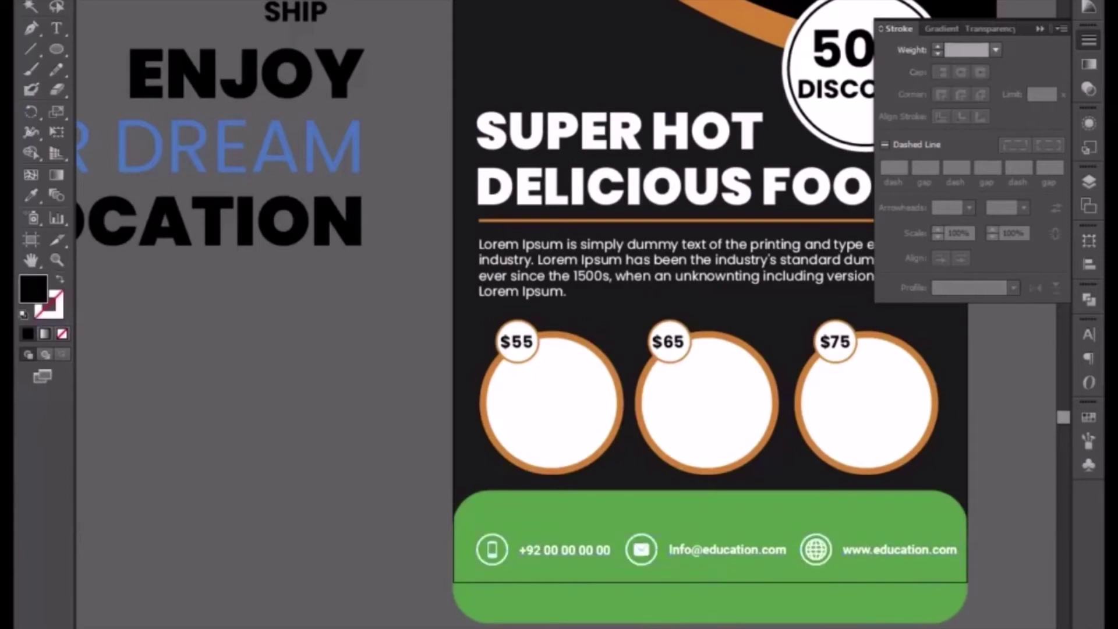
{"action": "scroll", "coordinate": [717, 606], "scroll_direction": "down", "scroll_amount": 3}
{"action": "scroll", "coordinate": [717, 607], "scroll_direction": "right", "scroll_amount": 1}
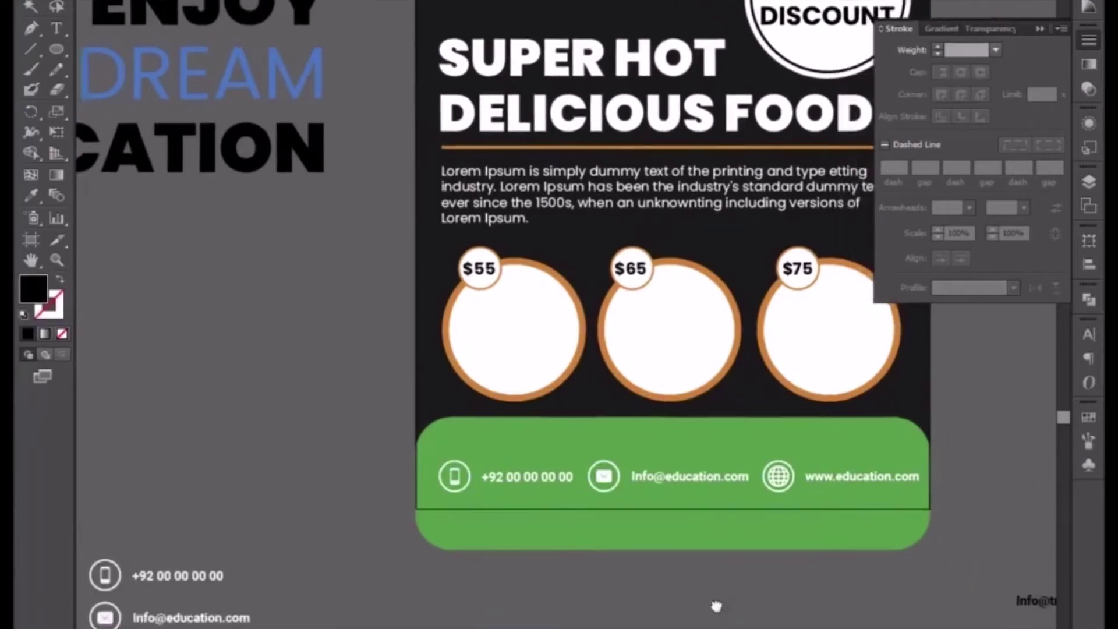
{"action": "double_click", "coordinate": [675, 476]}
{"action": "triple_click", "coordinate": [687, 476]}
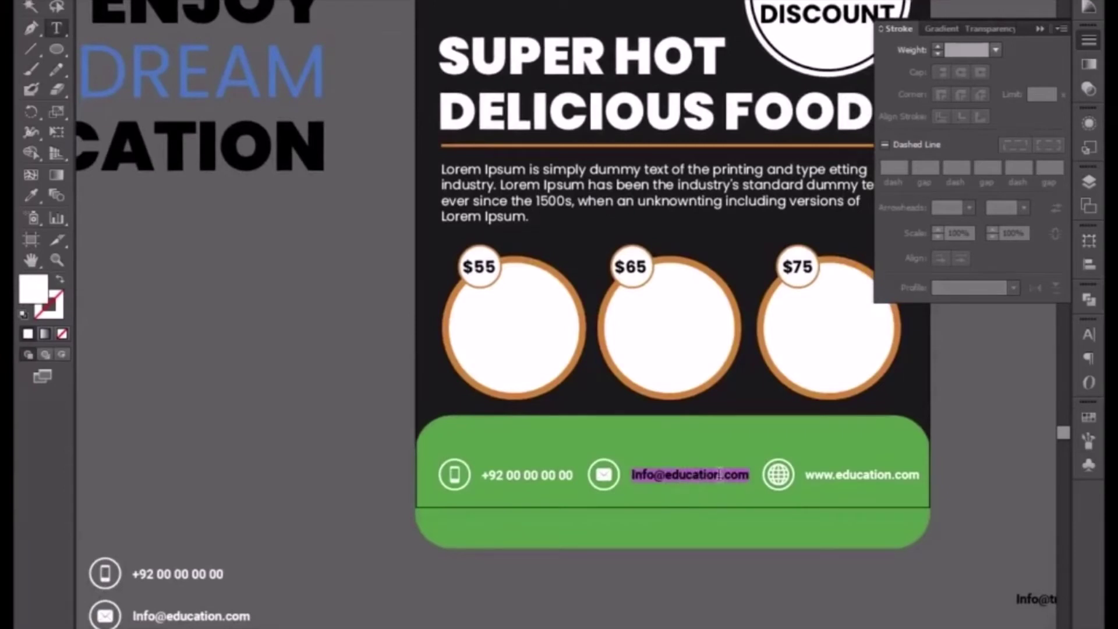
{"action": "left_click_drag", "start_coordinate": [721, 475], "coordinate": [666, 462]}
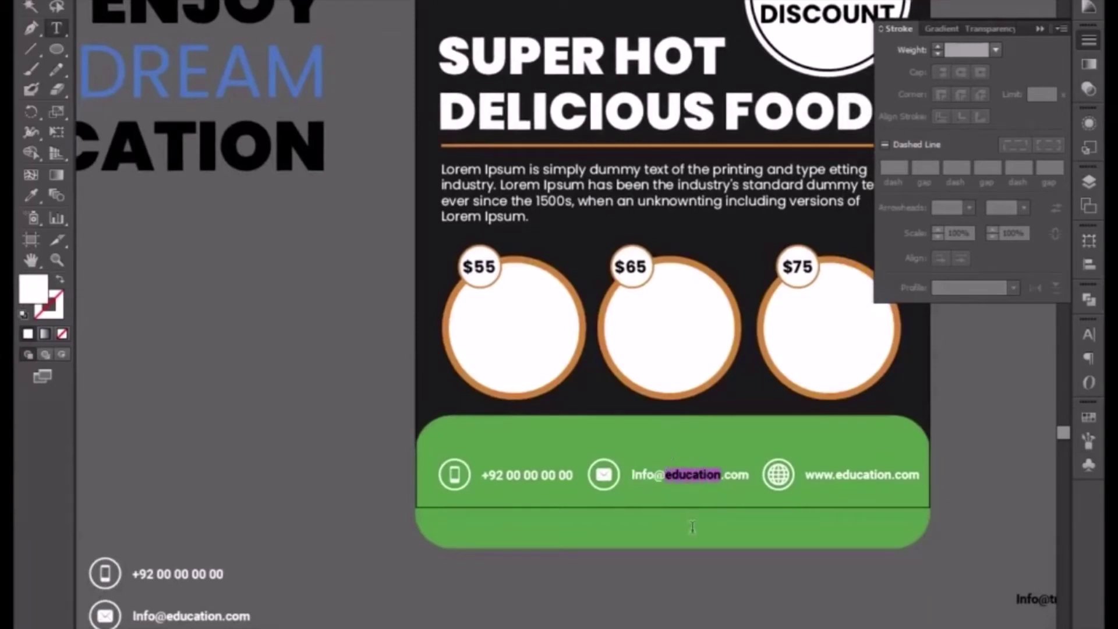
{"action": "type", "text": "rest"}
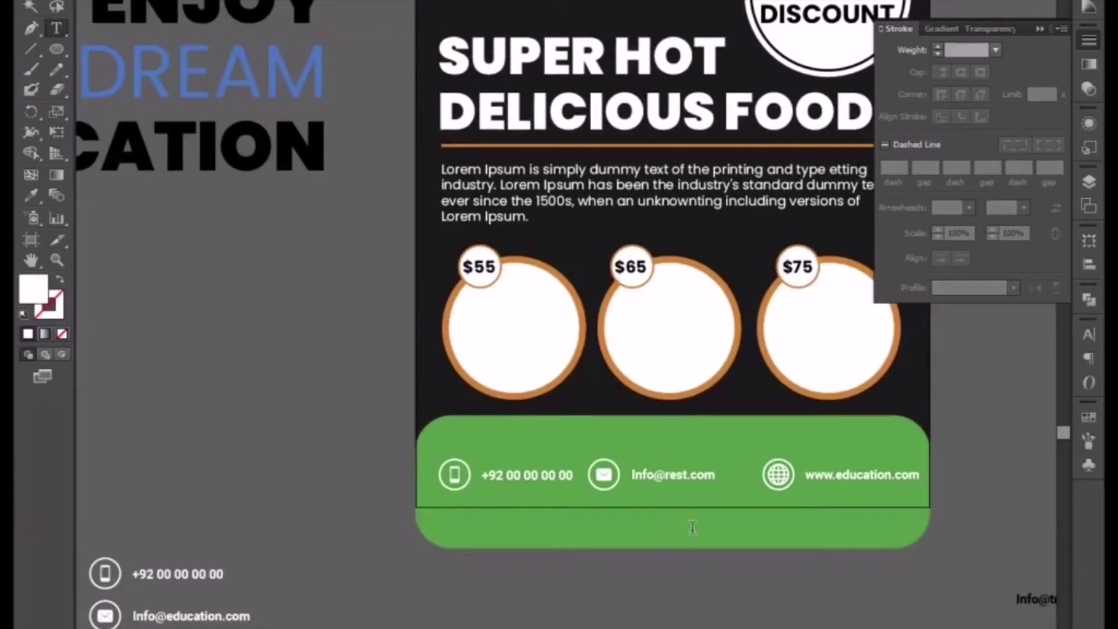
{"action": "type", "text": "urant"}
{"action": "key", "text": "Escape"}
{"action": "key", "text": "ctrl+minus"}
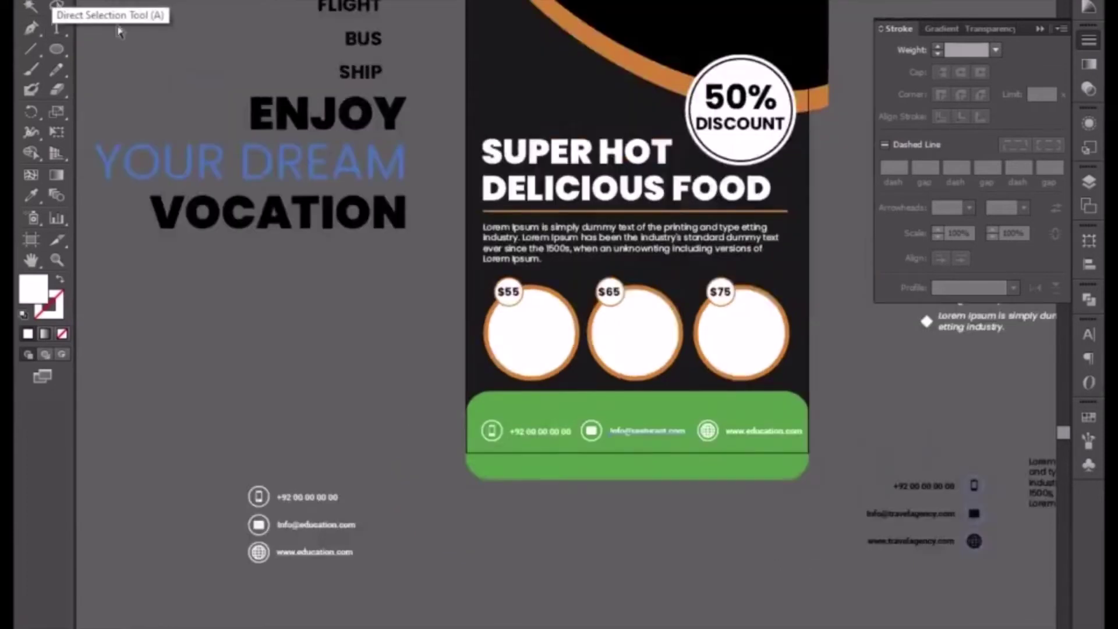
{"action": "left_click_drag", "start_coordinate": [657, 152], "coordinate": [517, 322]}
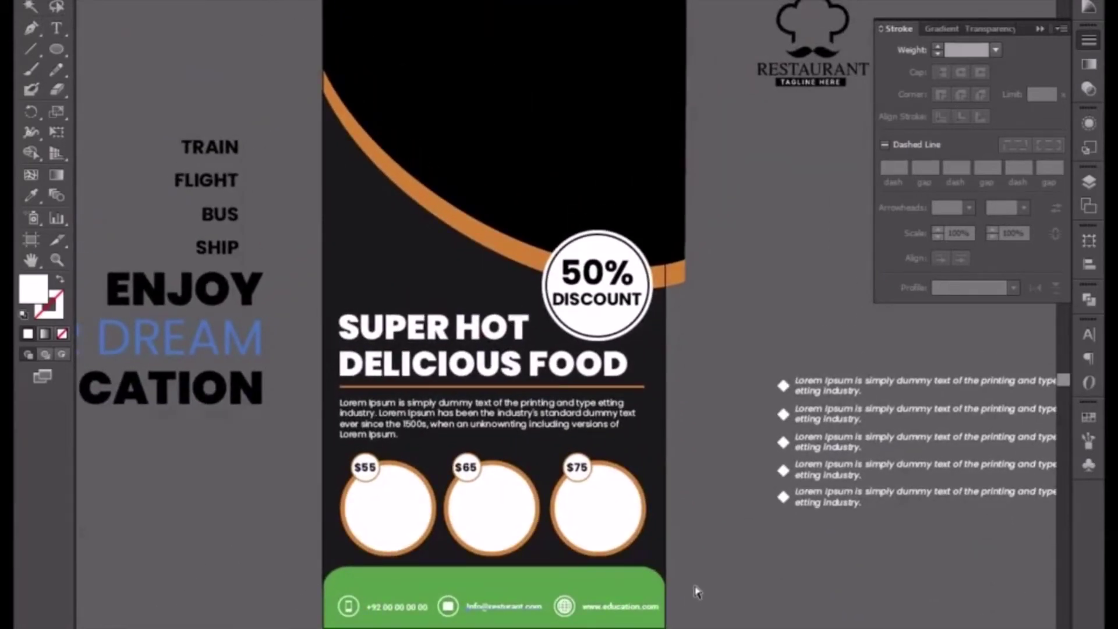
{"action": "scroll", "coordinate": [605, 545], "scroll_direction": "down", "scroll_amount": 3}
{"action": "key", "text": "ctrl+plus"}
{"action": "key", "text": "ctrl+plus"}
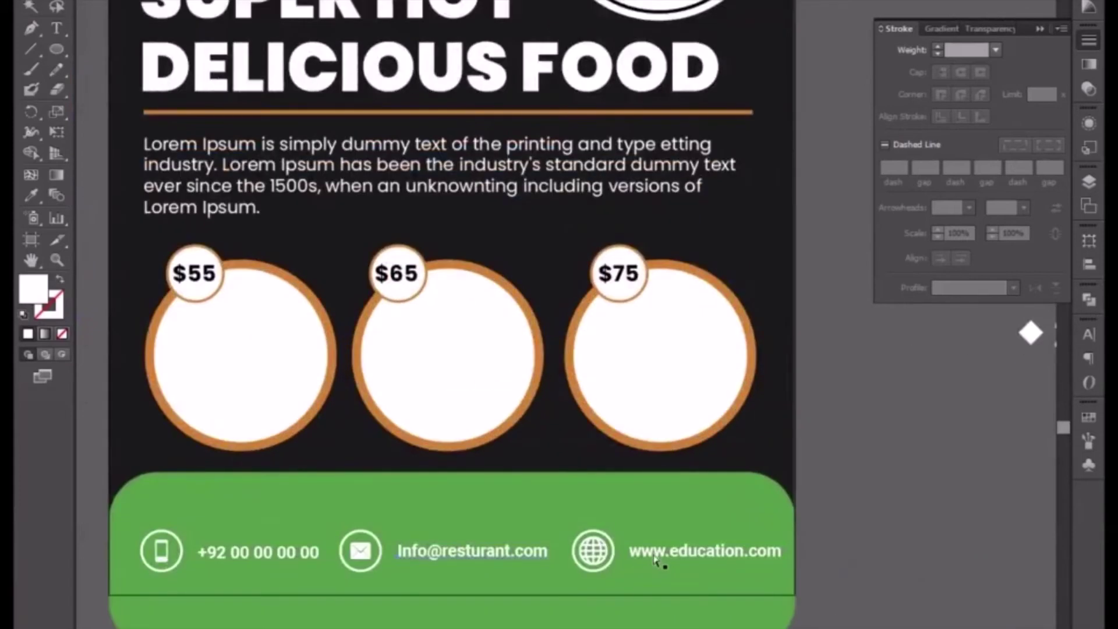
{"action": "key", "text": "t"}
{"action": "triple_click", "coordinate": [702, 552]}
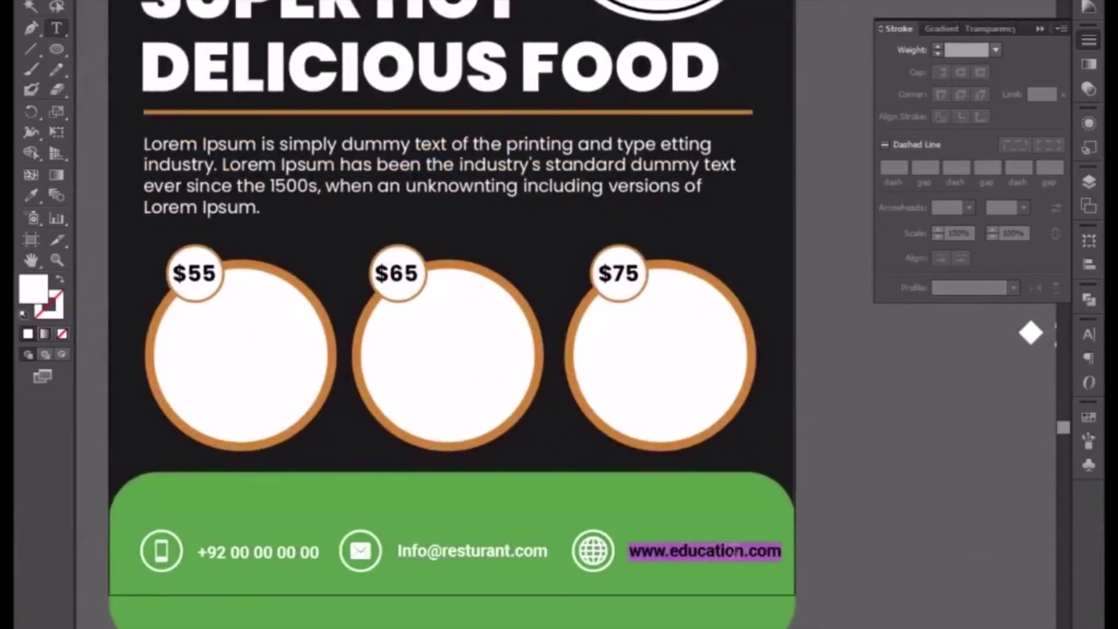
{"action": "left_click_drag", "start_coordinate": [744, 550], "coordinate": [668, 550]}
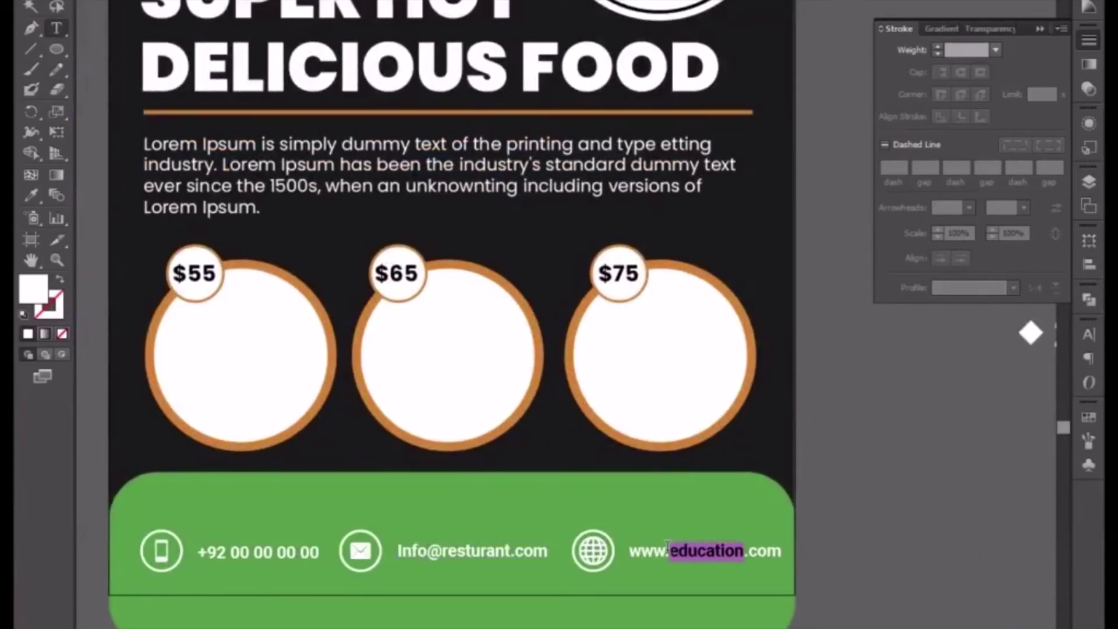
{"action": "type", "text": "resta"}
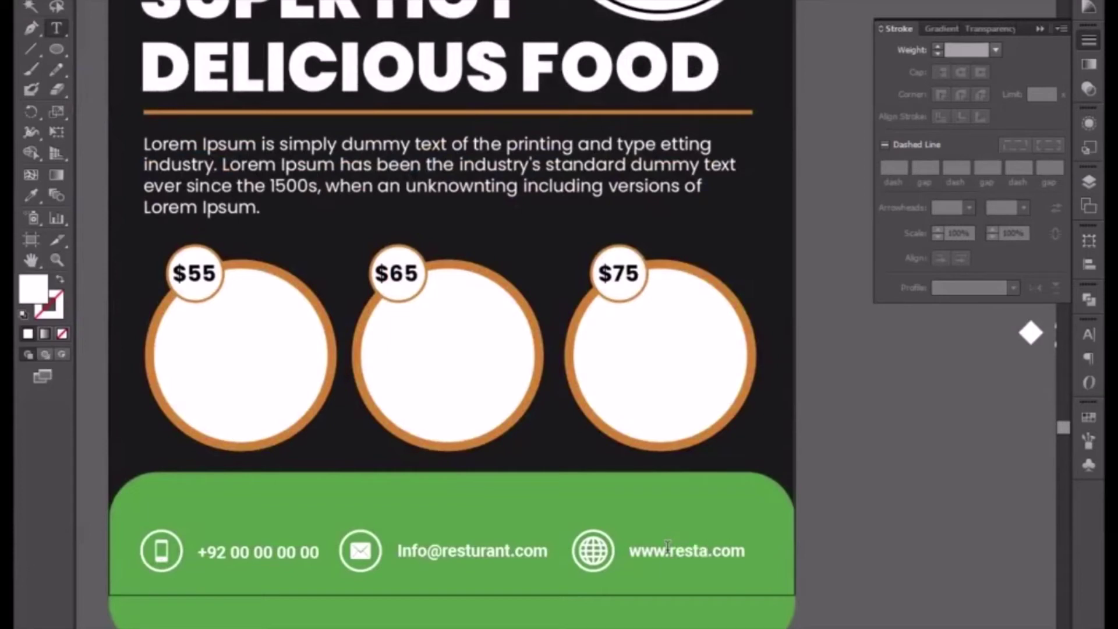
{"action": "type", "text": "urant"}
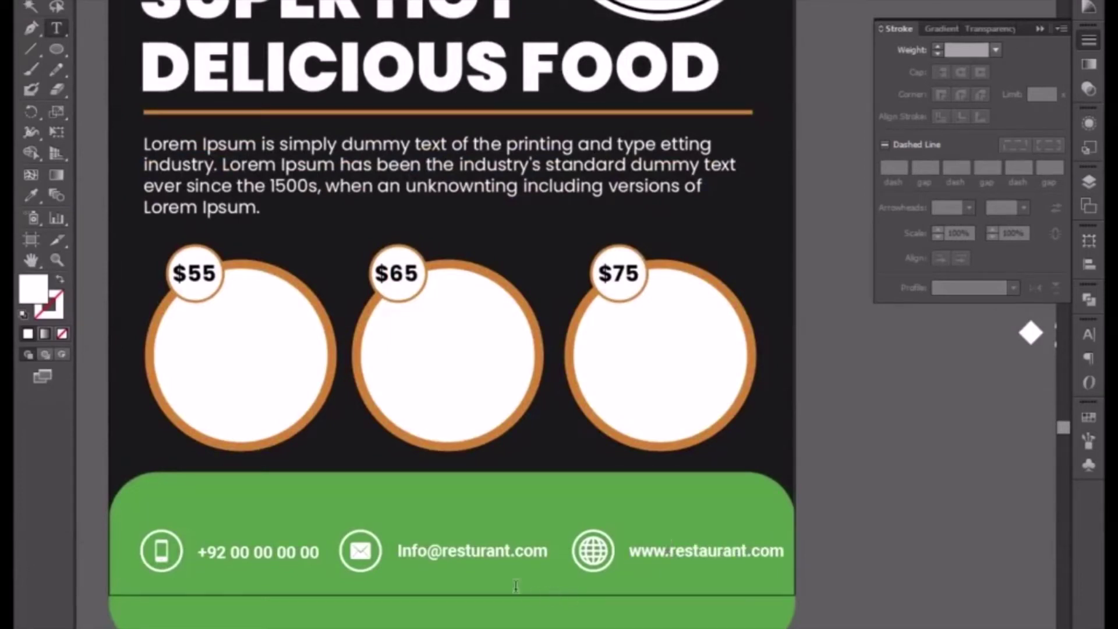
Insert the missing "a" in the contact row's e-mail entry so its domain word is spelled "restaurant"
{"action": "left_click", "coordinate": [471, 548]}
{"action": "type", "text": "a"}
{"action": "left_click", "coordinate": [30, 0]}
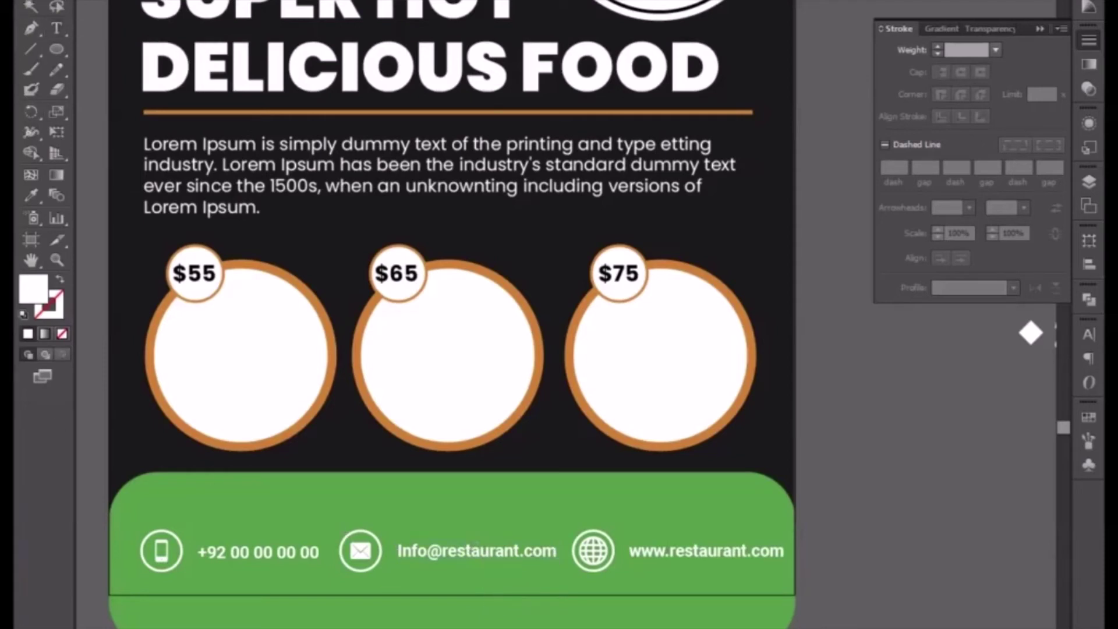
Isolate the contact row group and nudge the envelope icon with its e-mail text slightly left, away from the website icon
{"action": "left_click", "coordinate": [424, 554]}
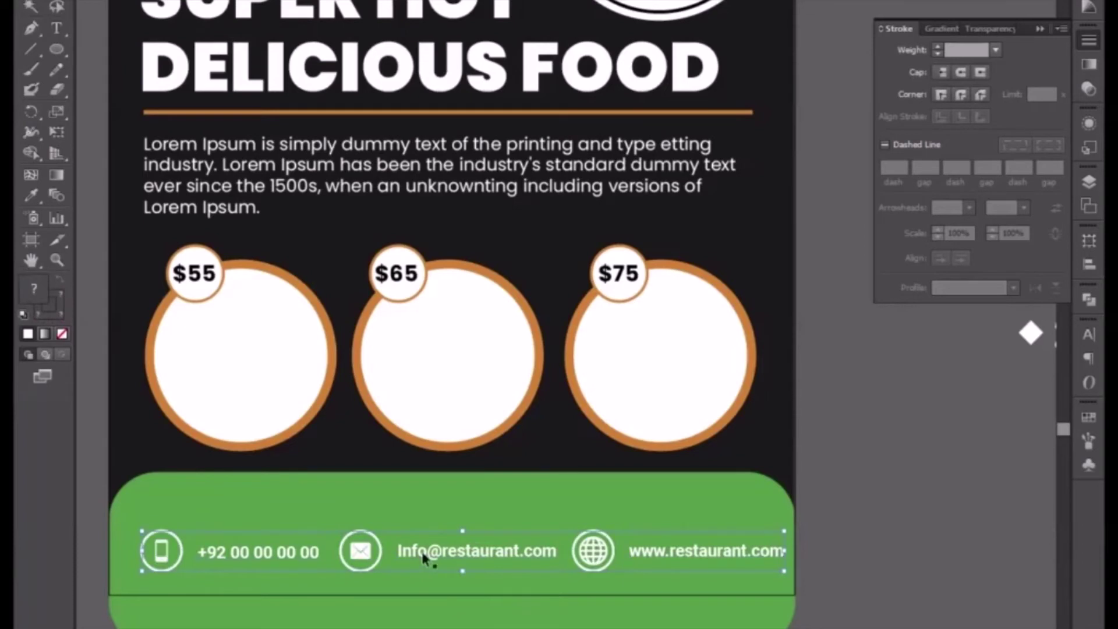
{"action": "double_click", "coordinate": [421, 554]}
{"action": "left_click", "coordinate": [420, 554]}
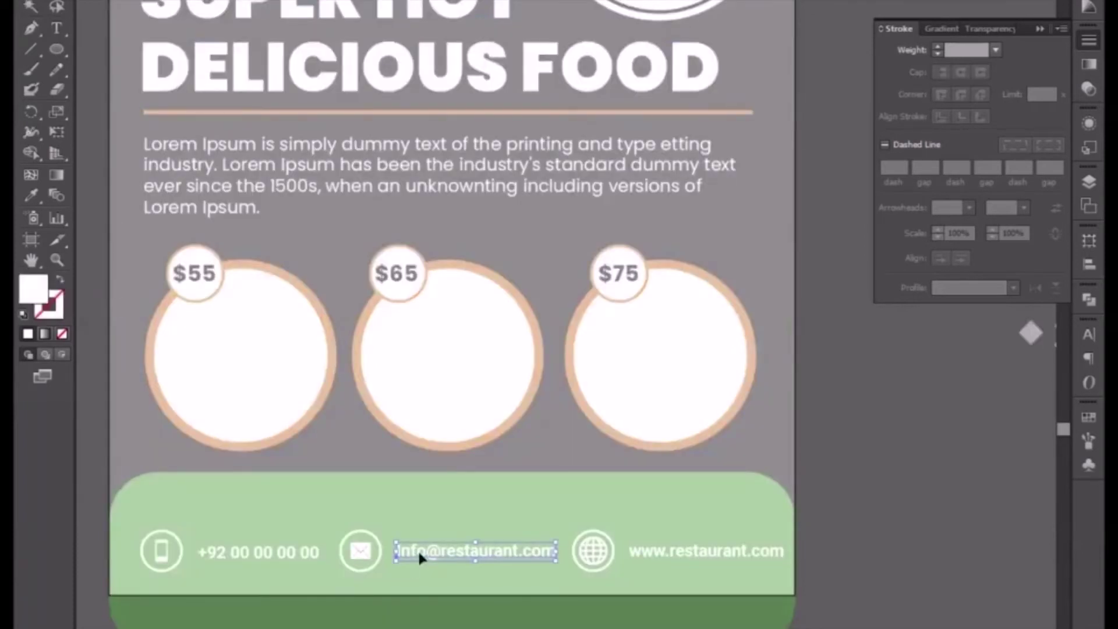
{"action": "left_click_drag", "start_coordinate": [357, 523], "coordinate": [400, 570]}
{"action": "key", "text": "Left"}
{"action": "key", "text": "Left"}
{"action": "key", "text": "Left"}
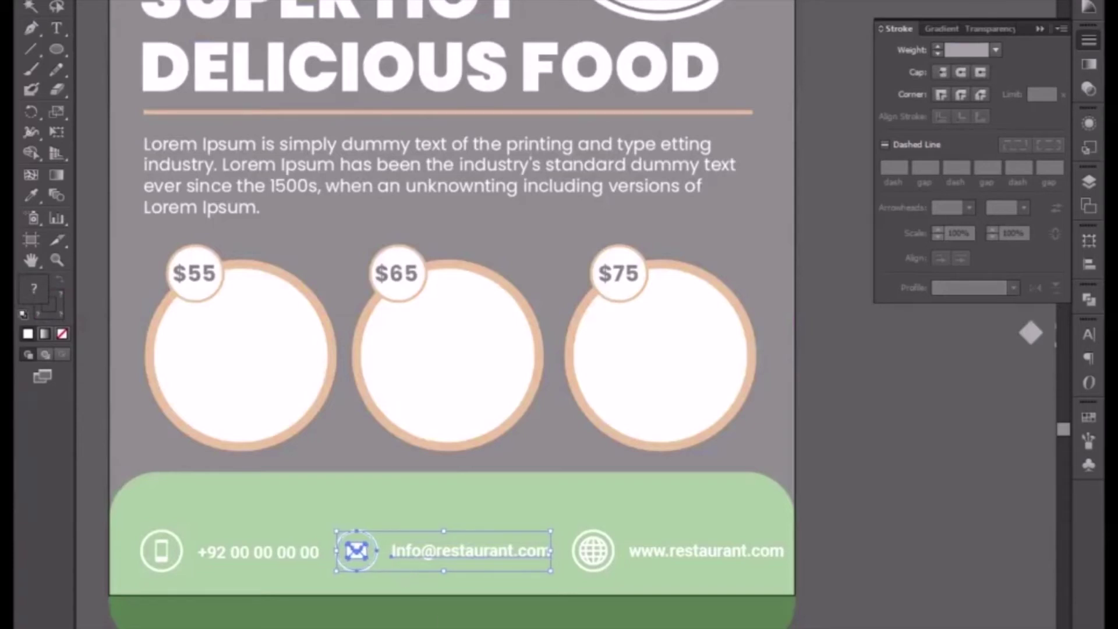
{"action": "key", "text": "Escape"}
Nudge the whole contact row slightly left to even out its side margins on the green strip
{"action": "left_click", "coordinate": [635, 562]}
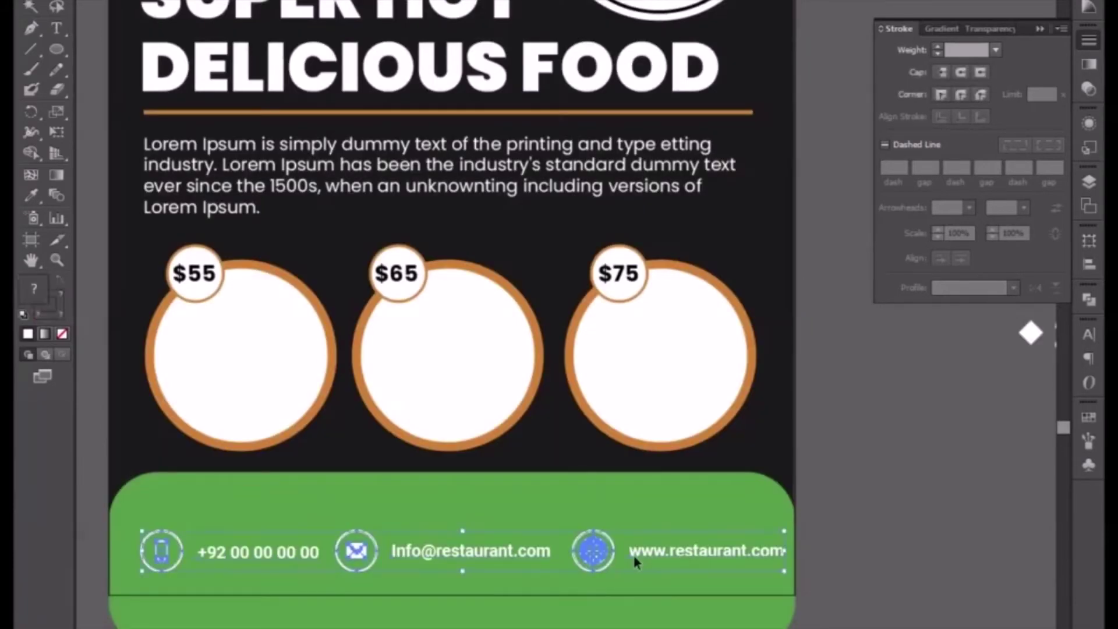
{"action": "key", "text": "Left"}
{"action": "key", "text": "Left"}
{"action": "key", "text": "Left"}
{"action": "key", "text": "Left"}
{"action": "key", "text": "Left"}
{"action": "key", "text": "Right"}
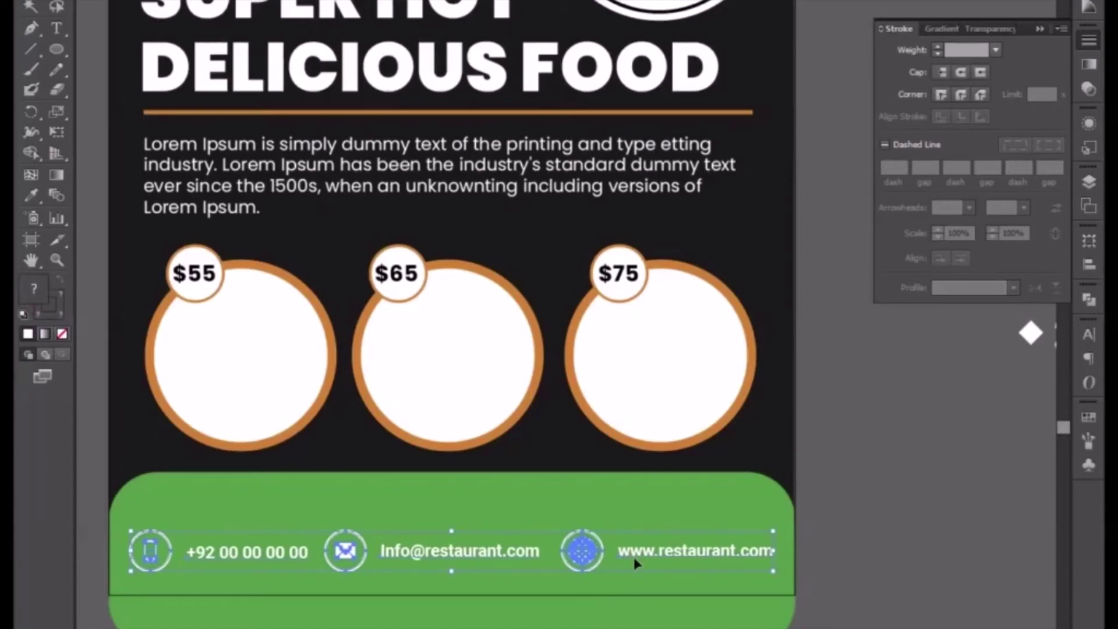
Duplicate the TRAIN, FLIGHT, BUS, SHIP text block and place the copy beside the flyer's green footer
{"action": "left_click", "coordinate": [661, 627]}
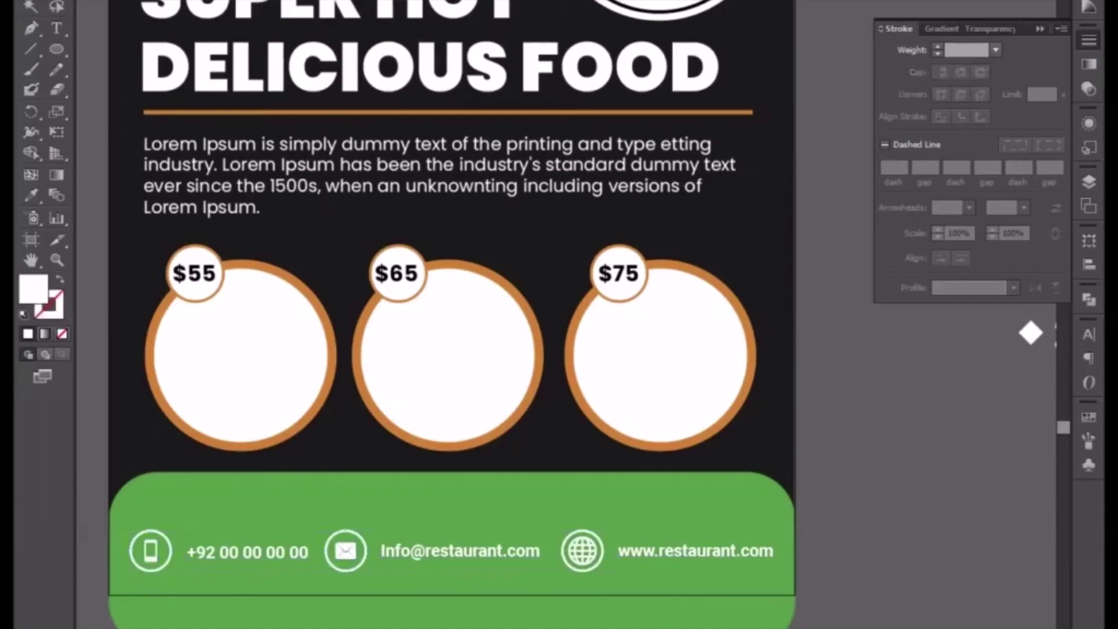
{"action": "key", "text": "ctrl+minus"}
{"action": "key", "text": "ctrl+minus"}
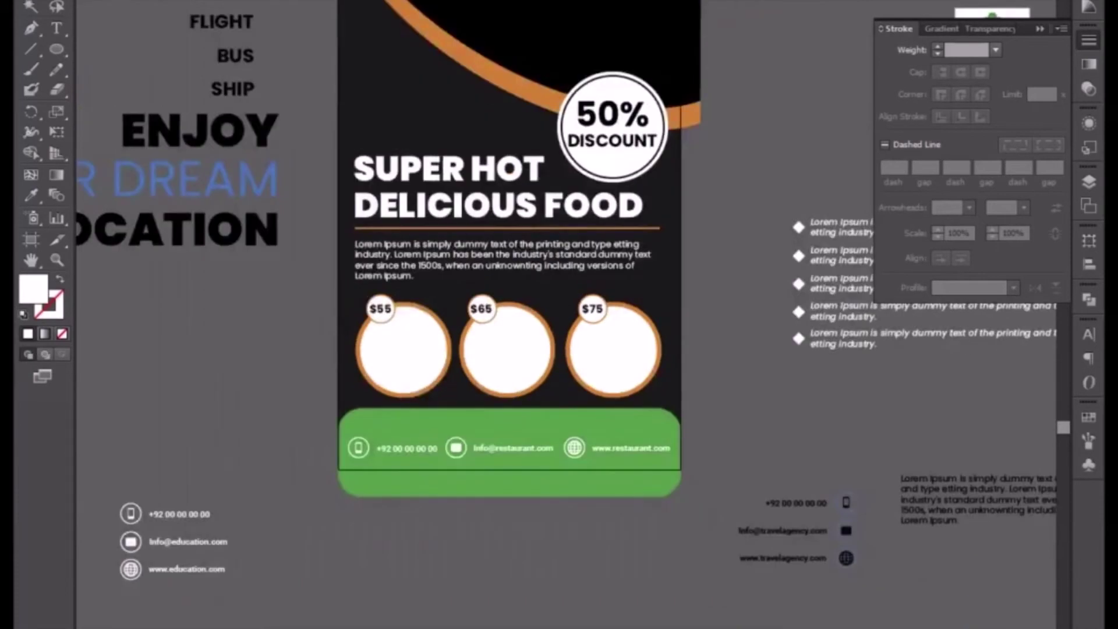
{"action": "left_click", "coordinate": [236, 55]}
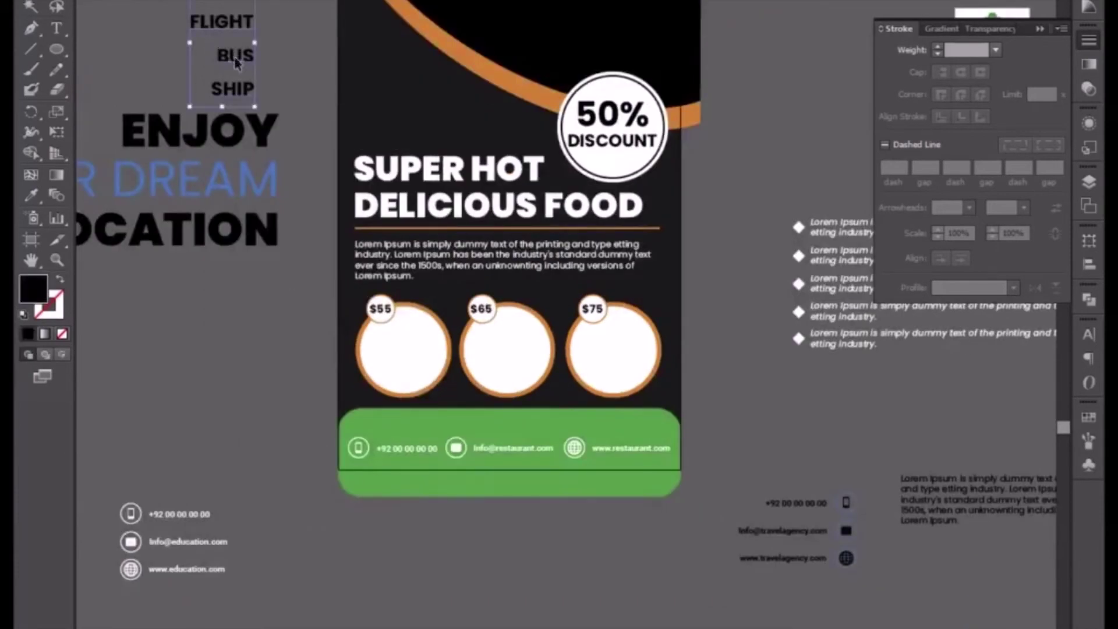
{"action": "left_click_drag", "start_coordinate": [236, 56], "coordinate": [479, 441]}
{"action": "key", "text": "ctrl+plus"}
Replace all the wording in the copied text block with ORDER NOW
{"action": "double_click", "coordinate": [337, 450]}
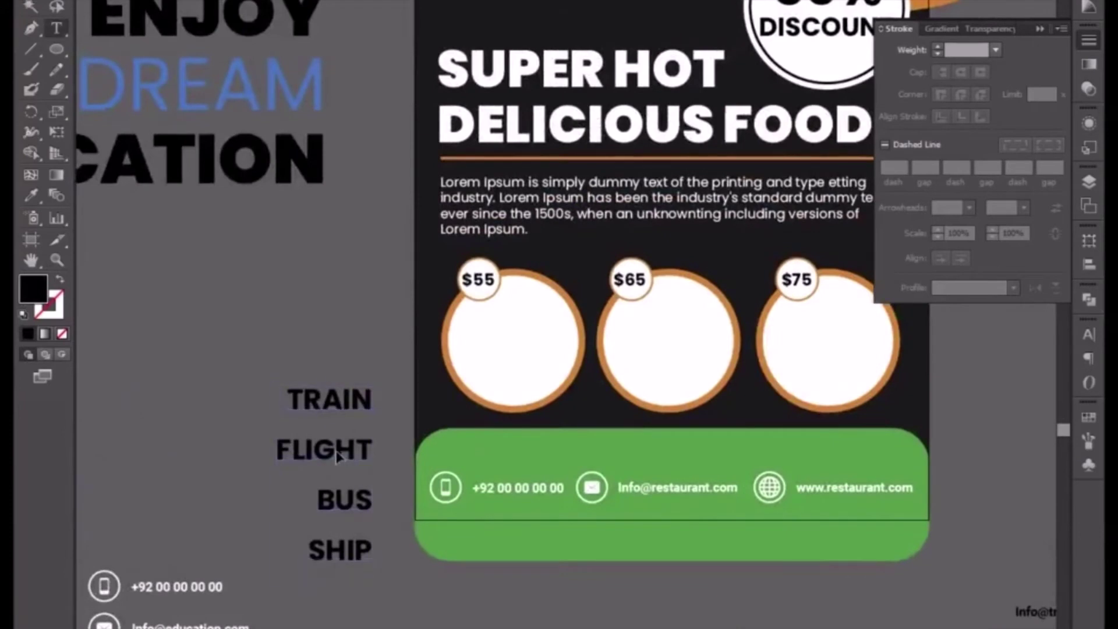
{"action": "key", "text": "ctrl+a"}
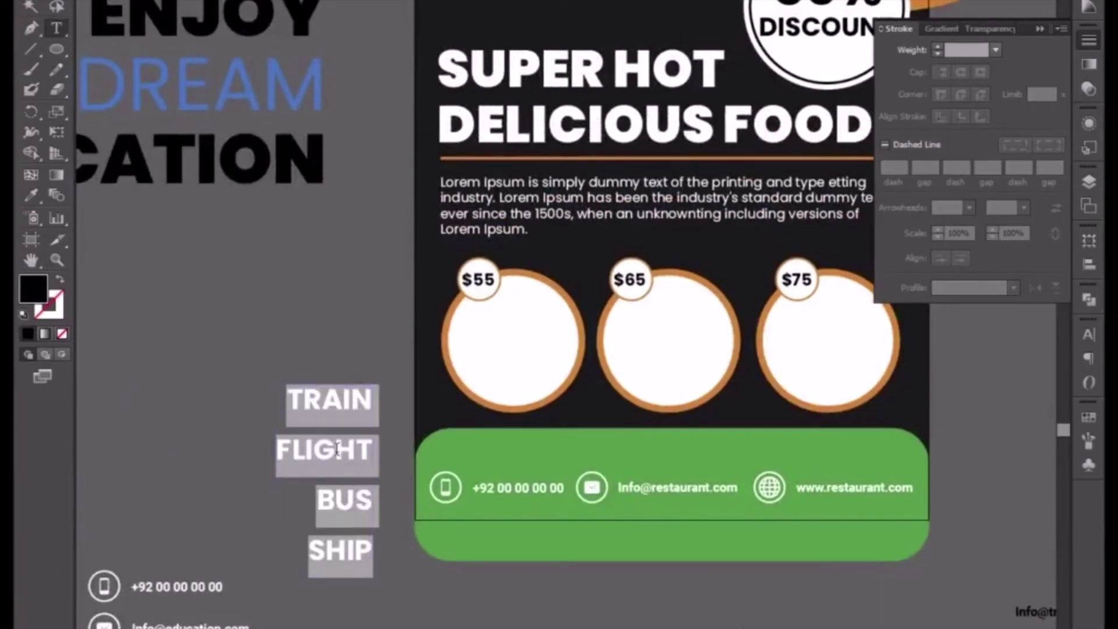
{"action": "type", "text": "ORD"}
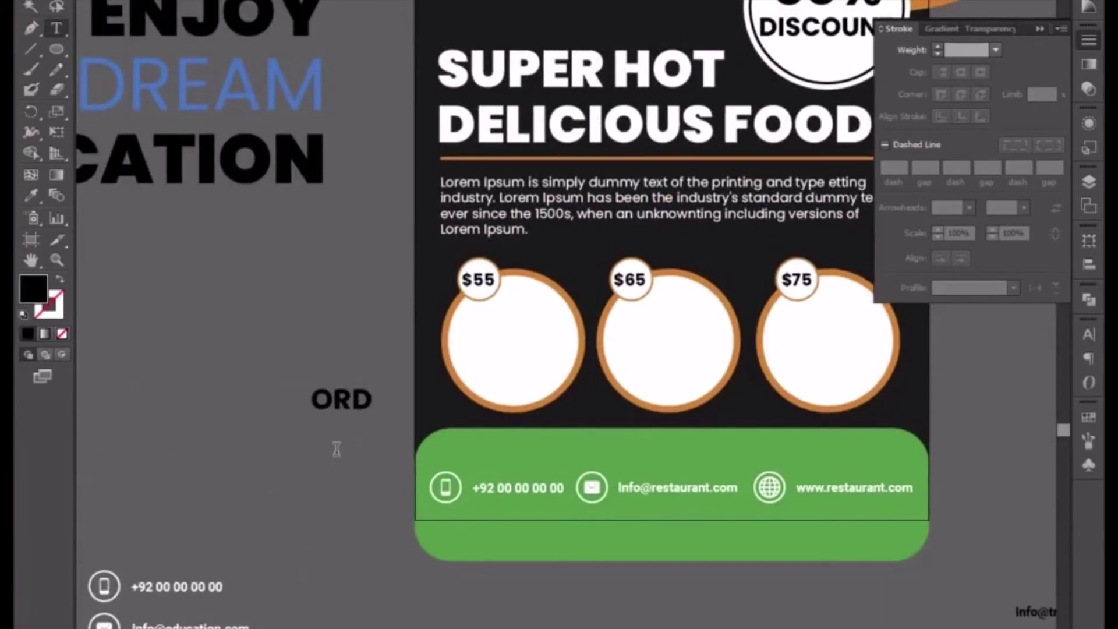
{"action": "type", "text": "ER NOW"}
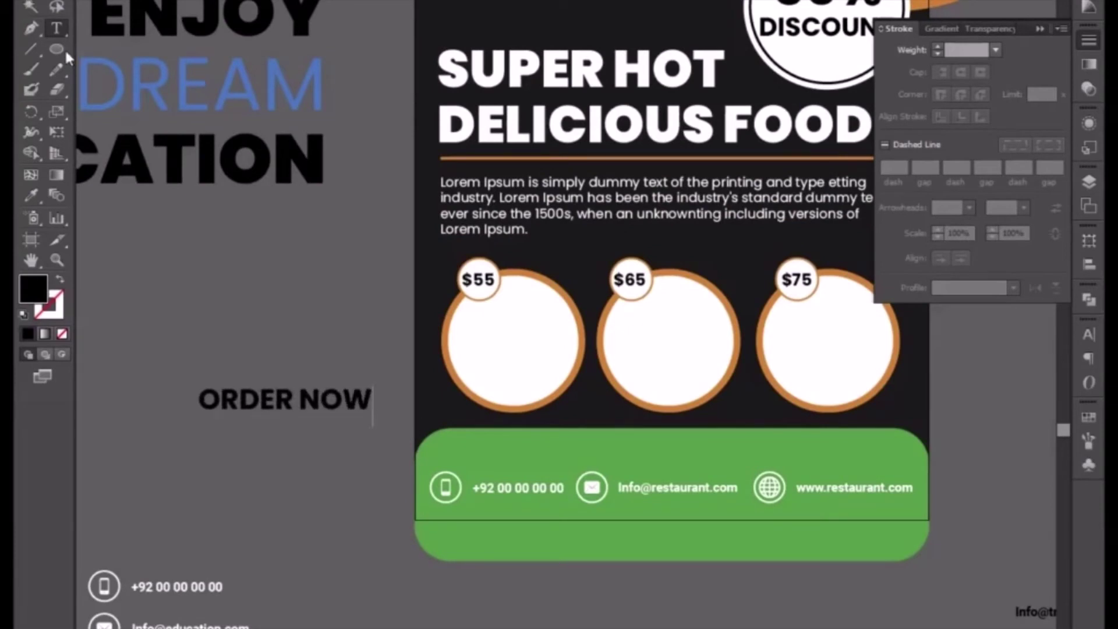
Recolour the ORDER NOW text white by sampling the $55 circle with the Eyedropper
{"action": "left_click", "coordinate": [31, 0]}
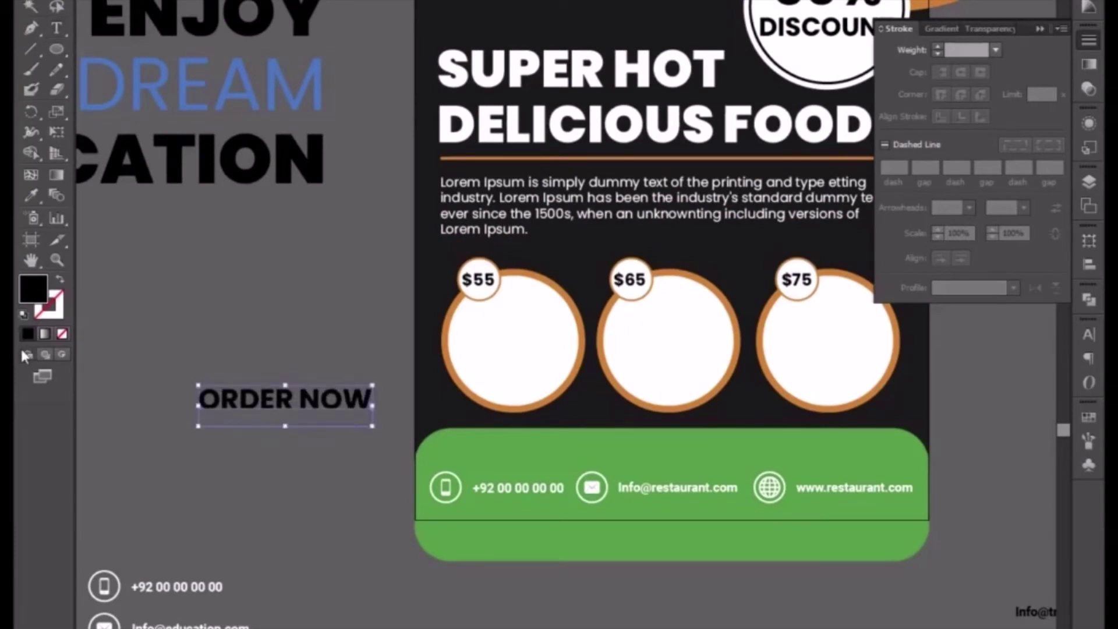
{"action": "left_click", "coordinate": [32, 200]}
{"action": "left_click", "coordinate": [468, 332]}
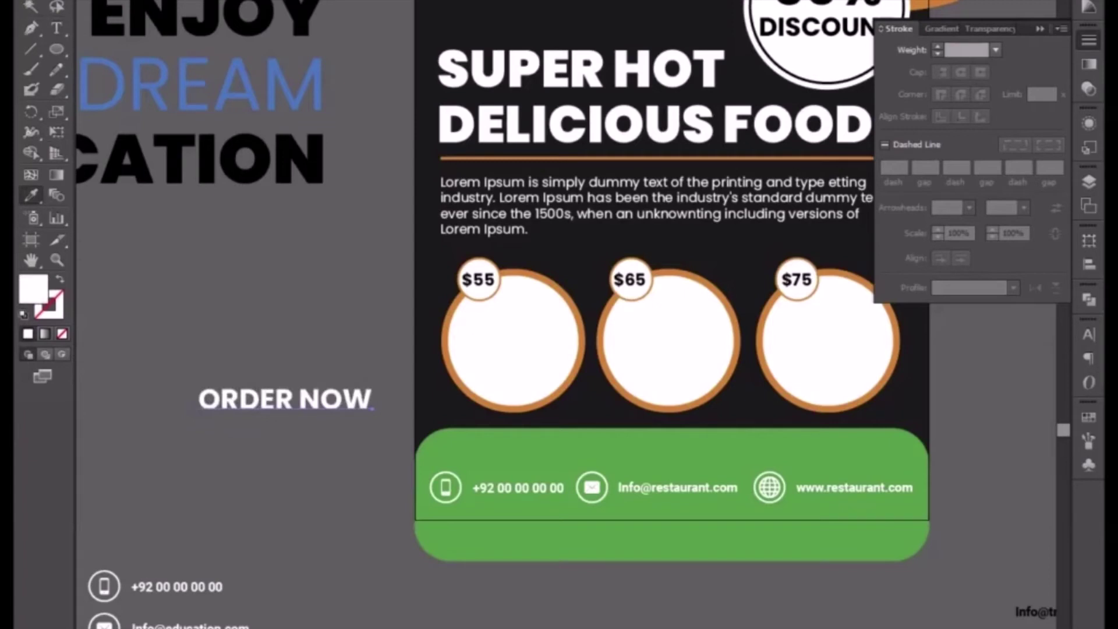
Move the ORDER NOW text onto the green footer above the contact row and bring it to the front
{"action": "left_click", "coordinate": [31, 7]}
{"action": "left_click_drag", "start_coordinate": [251, 399], "coordinate": [640, 447]}
{"action": "right_click", "coordinate": [656, 458]}
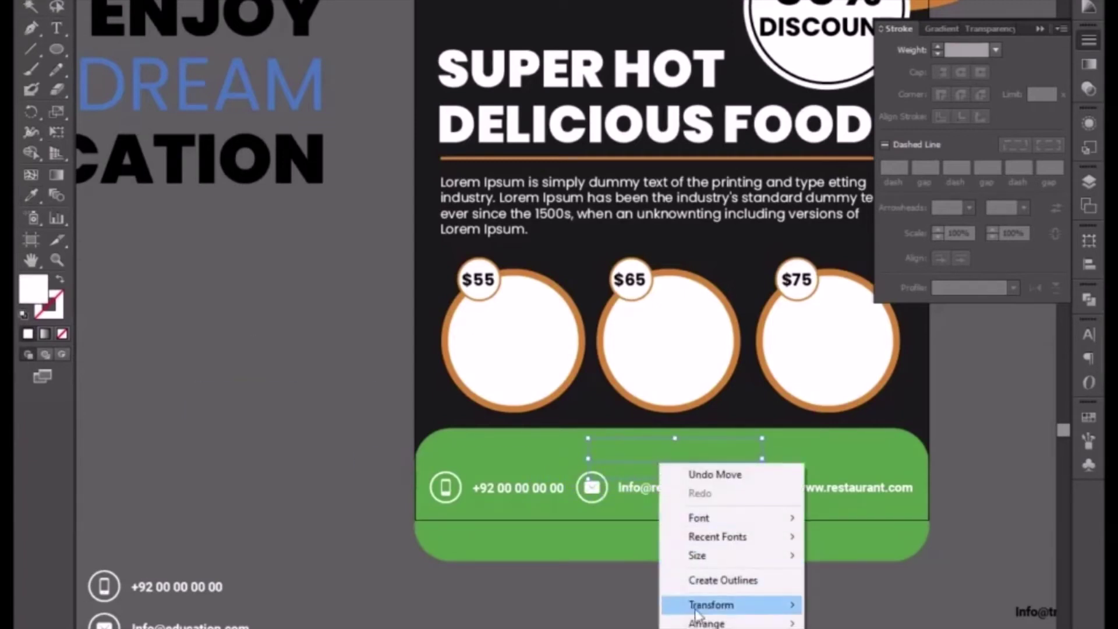
{"action": "mouse_move", "coordinate": [696, 623]}
{"action": "left_click", "coordinate": [838, 620]}
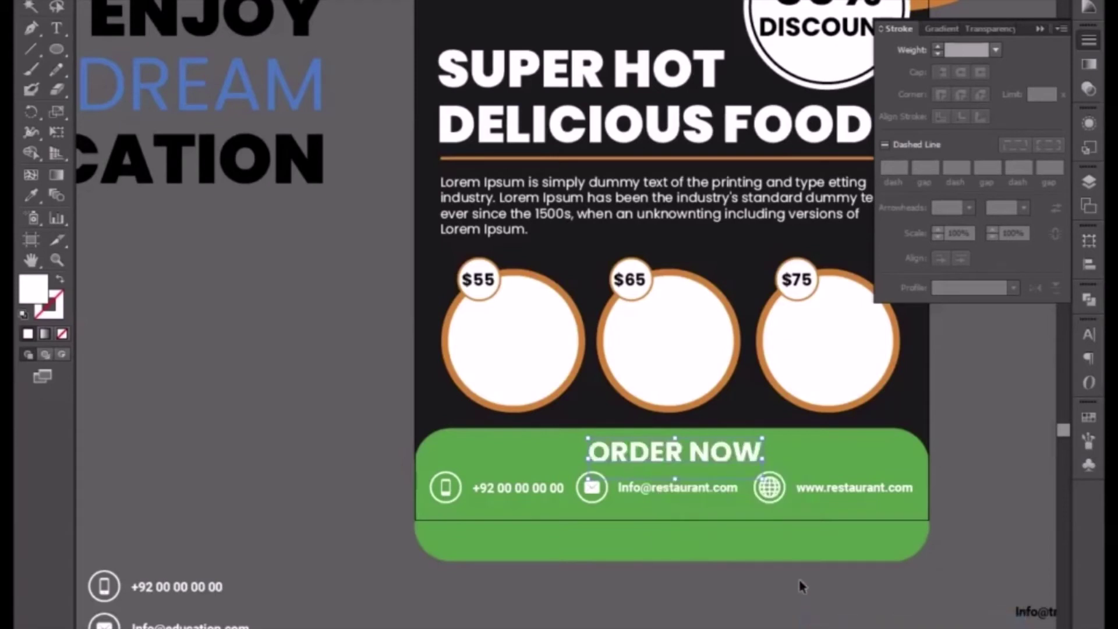
Nudge the ORDER NOW heading and the contact row to fine-tune their alignment and spacing in the green footer
{"action": "key", "text": "Left"}
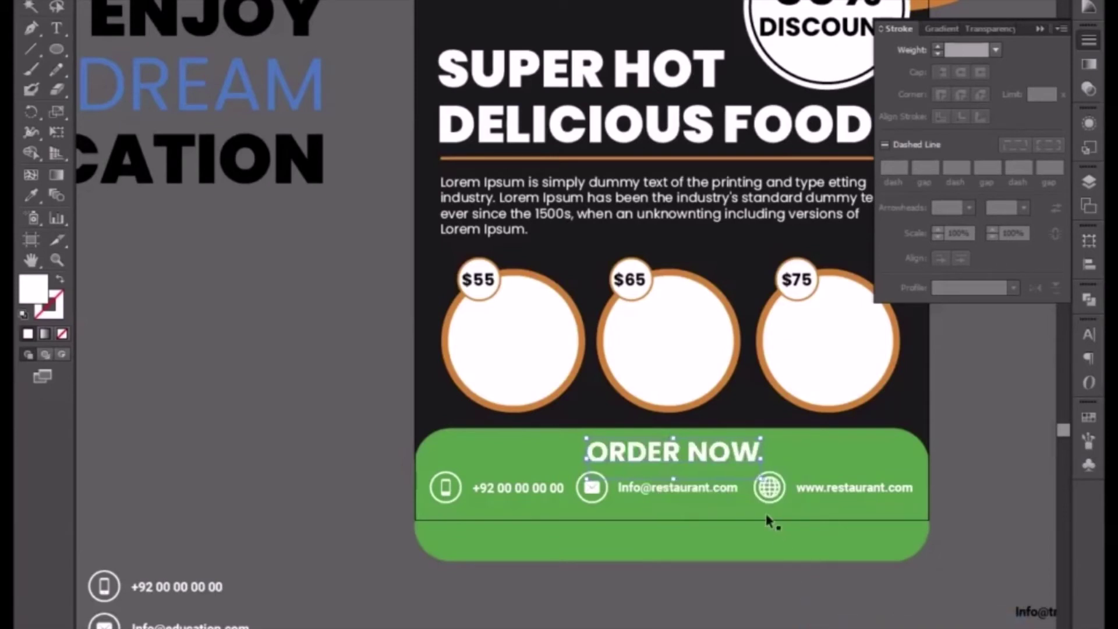
{"action": "key", "text": "Up"}
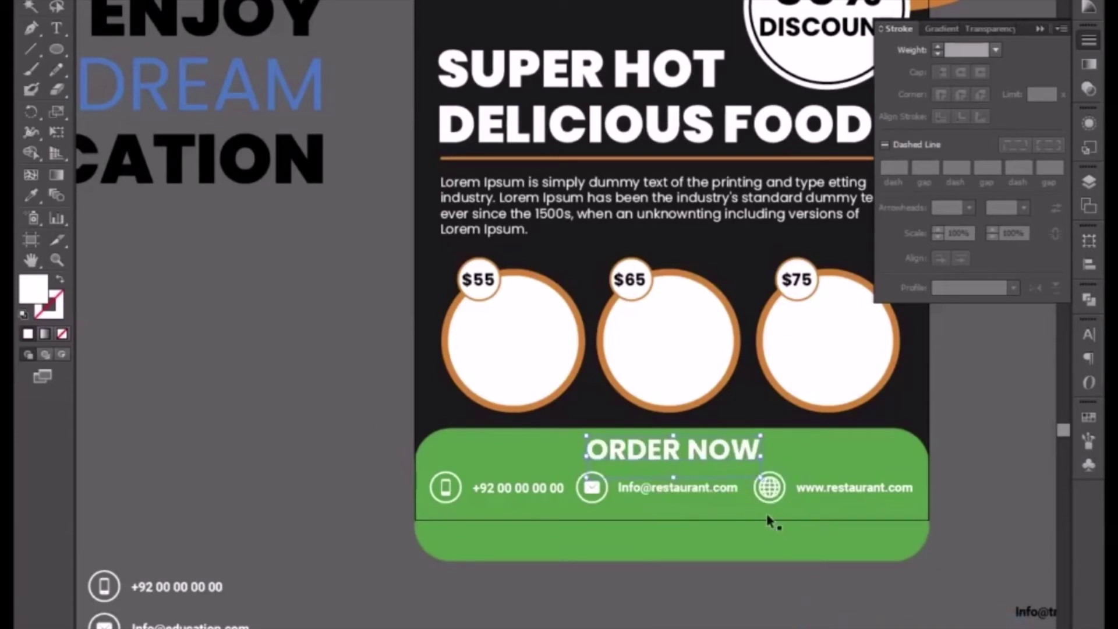
{"action": "left_click", "coordinate": [693, 491]}
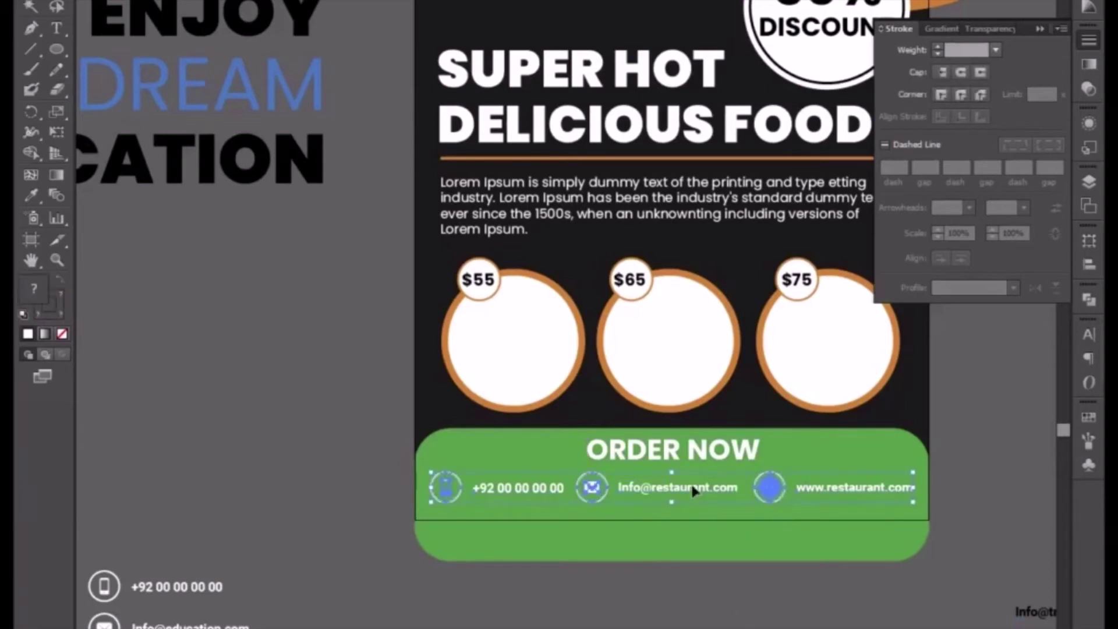
{"action": "key", "text": "Down"}
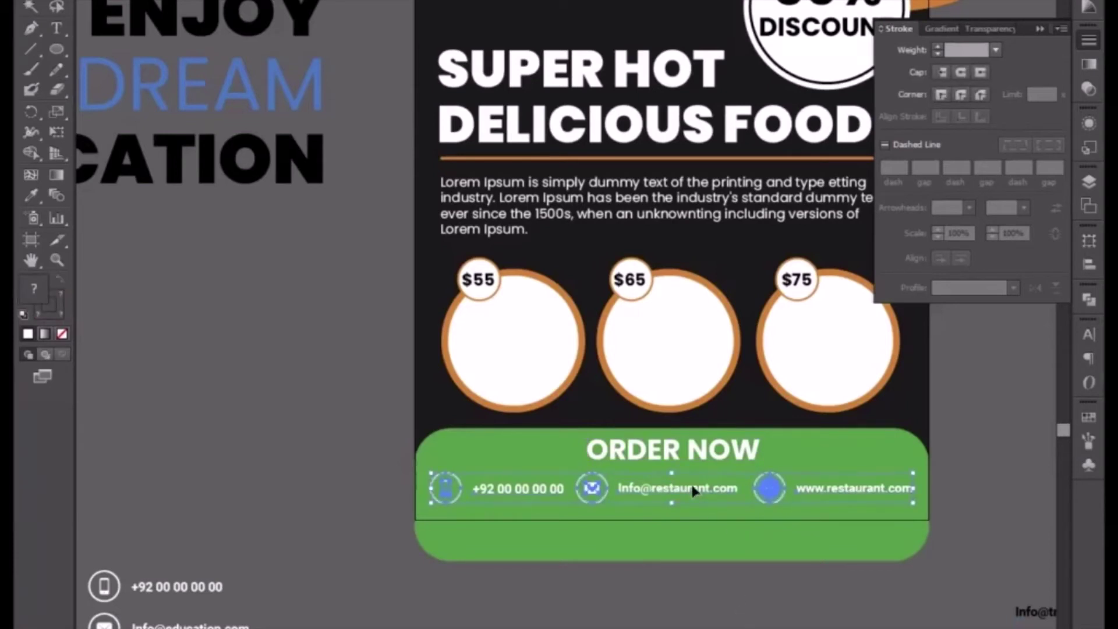
{"action": "left_click", "coordinate": [702, 458]}
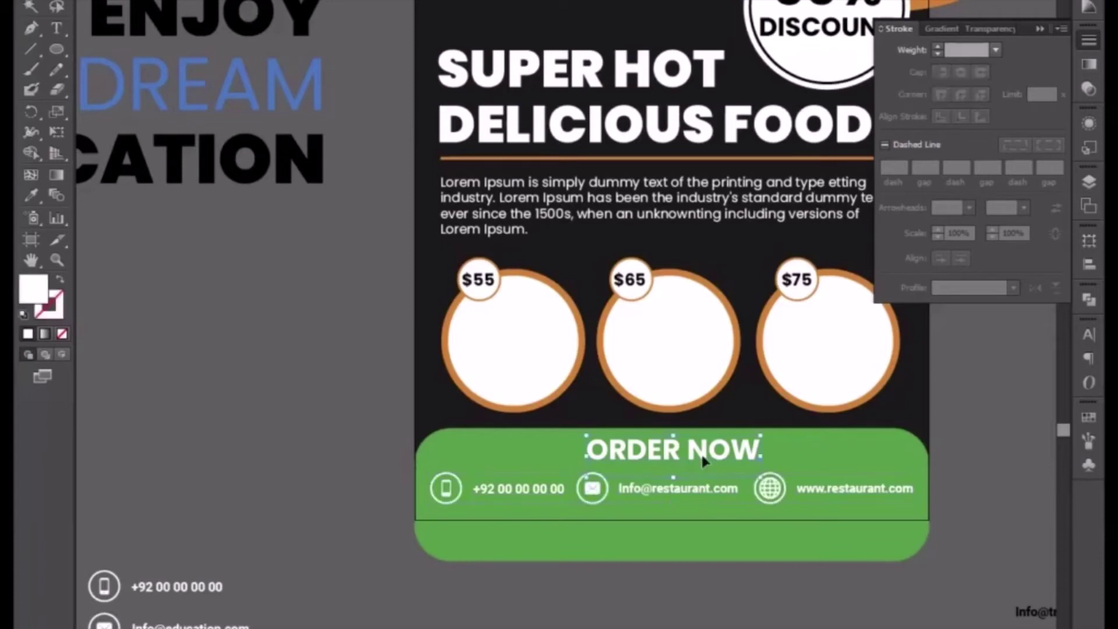
{"action": "key", "text": "Down"}
{"action": "left_click", "coordinate": [701, 481]}
Collapse the Stroke panel and bring the four food photos into the flyer document
{"action": "left_click_drag", "start_coordinate": [707, 469], "coordinate": [691, 556]}
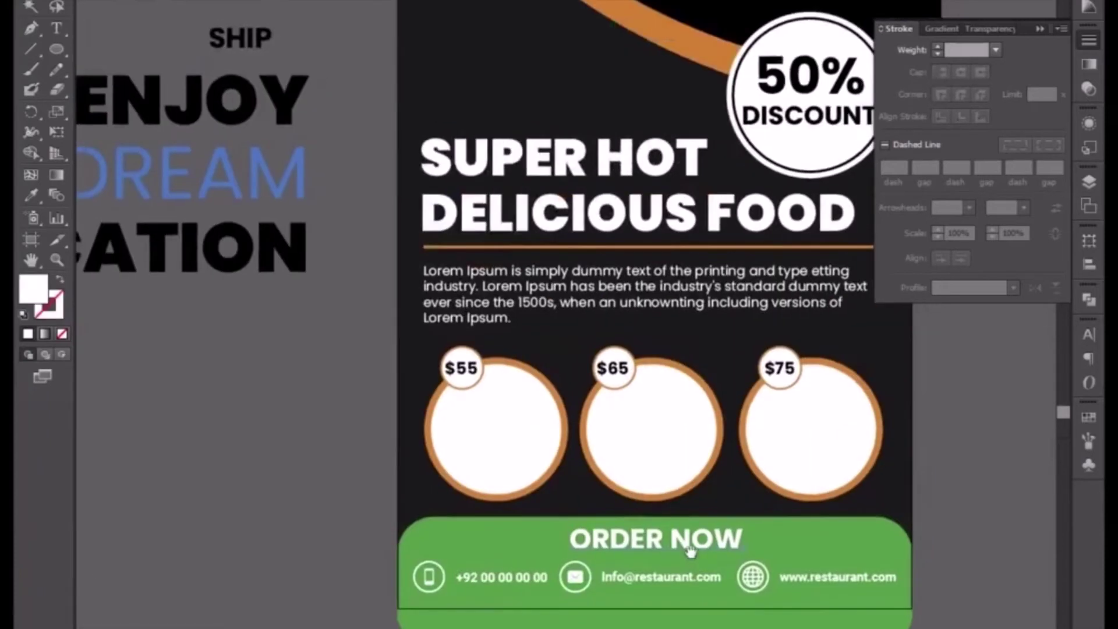
{"action": "key", "text": "ctrl+minus"}
{"action": "left_click_drag", "start_coordinate": [719, 325], "coordinate": [697, 472]}
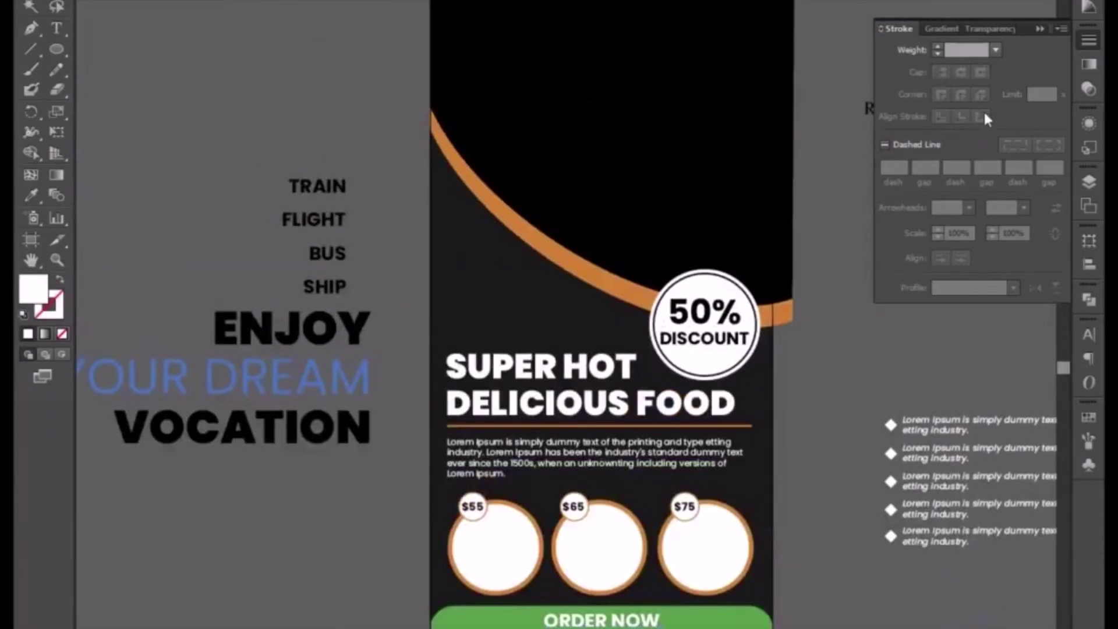
{"action": "left_click", "coordinate": [1039, 30]}
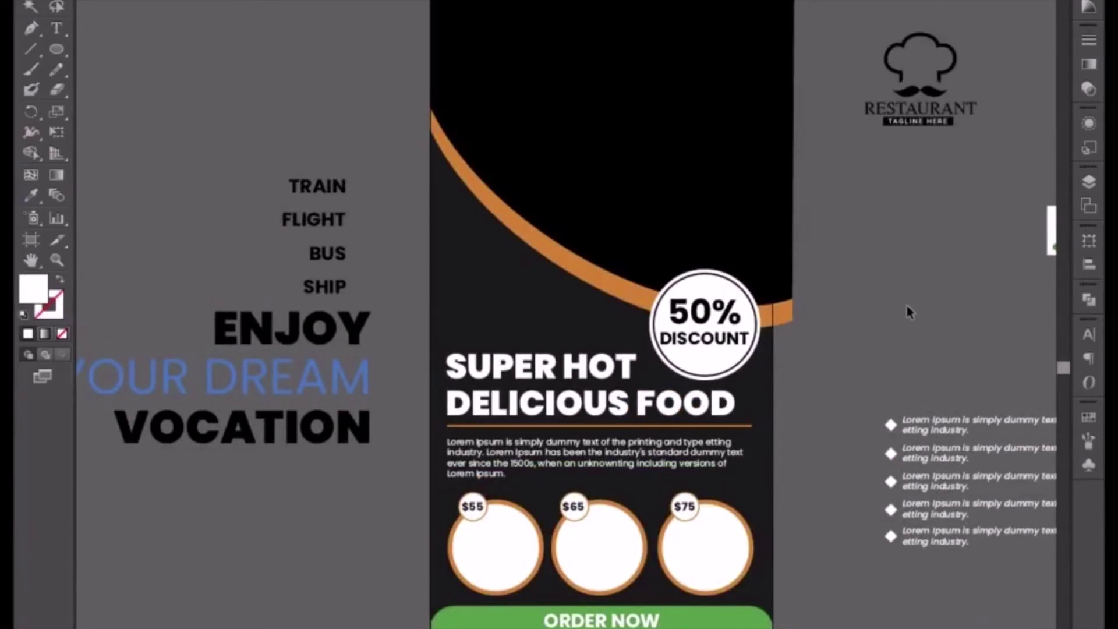
{"action": "left_click_drag", "start_coordinate": [889, 266], "coordinate": [854, 400]}
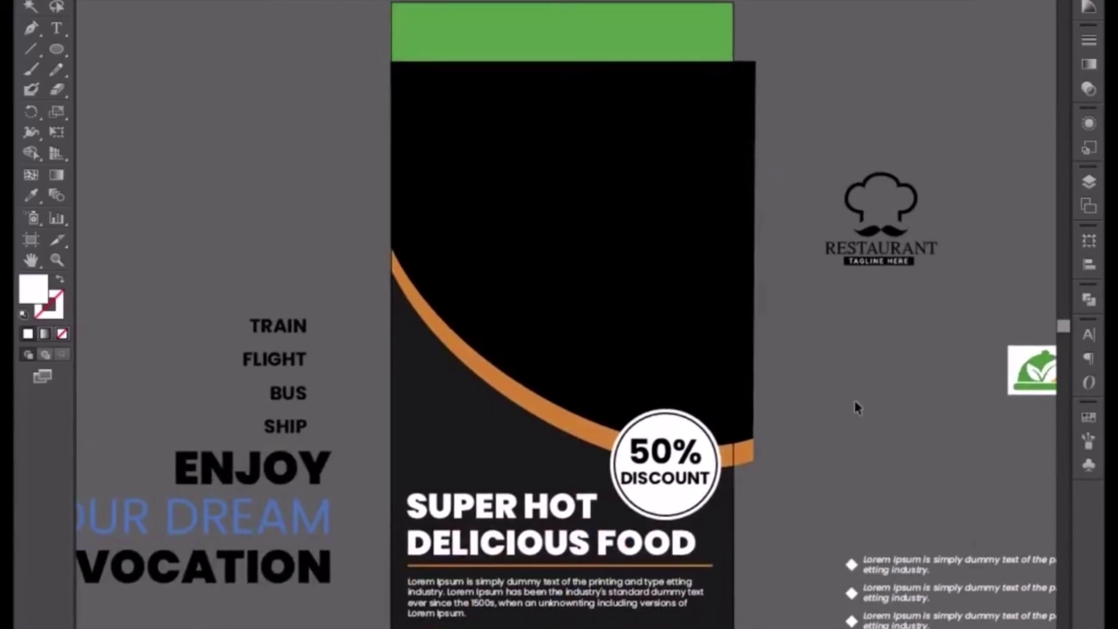
{"action": "left_click_drag", "start_coordinate": [828, 417], "coordinate": [818, 373]}
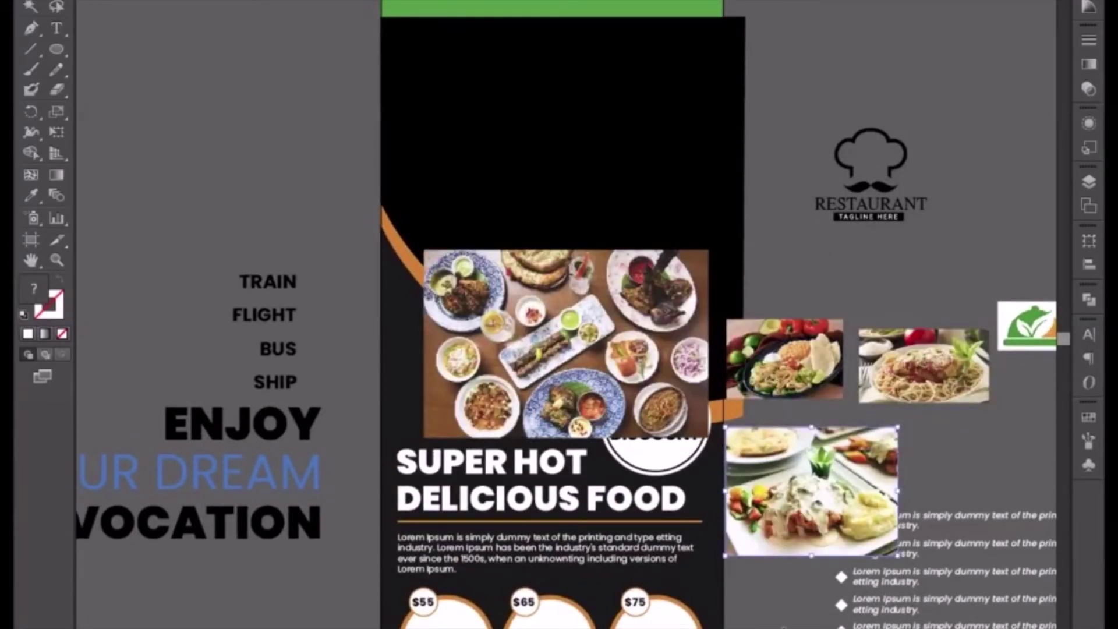
Move the white-sauce dish photo over the $55 circle and scale it down to just cover the circle
{"action": "left_click_drag", "start_coordinate": [741, 612], "coordinate": [716, 457]}
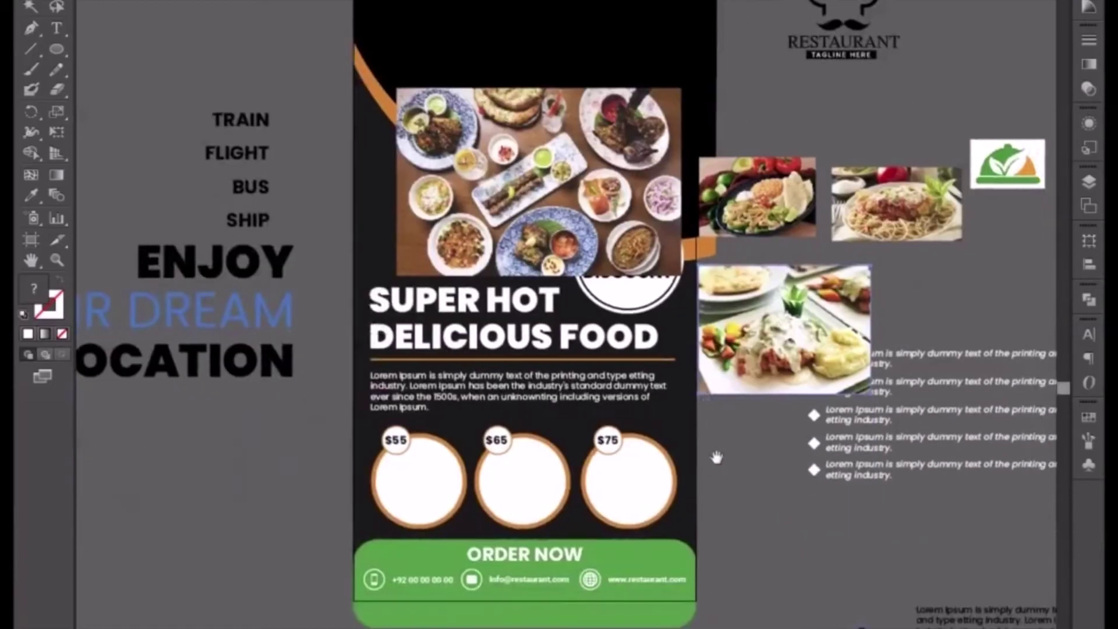
{"action": "left_click_drag", "start_coordinate": [776, 345], "coordinate": [439, 504]}
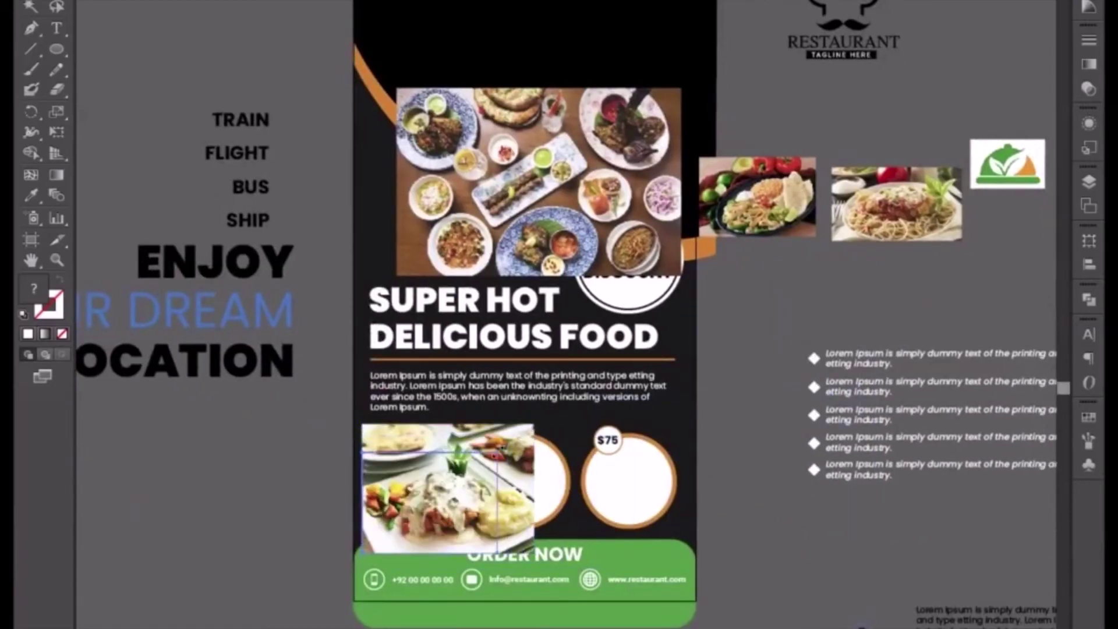
{"action": "left_click_drag", "start_coordinate": [535, 425], "coordinate": [497, 452]}
{"action": "left_click_drag", "start_coordinate": [456, 534], "coordinate": [485, 526]}
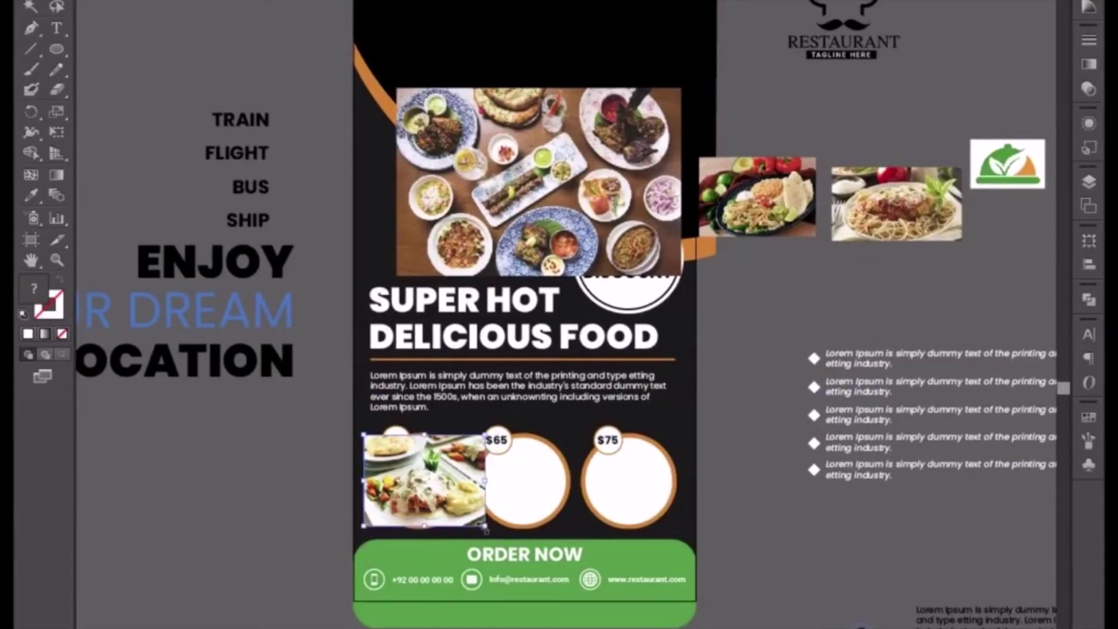
Cut the photo, paste it behind the $55 circle, and clip it to the circle with a clipping mask
{"action": "left_click", "coordinate": [338, 545]}
{"action": "left_click", "coordinate": [415, 508]}
{"action": "key", "text": "Delete"}
{"action": "left_click", "coordinate": [419, 499]}
{"action": "key", "text": "ctrl+b"}
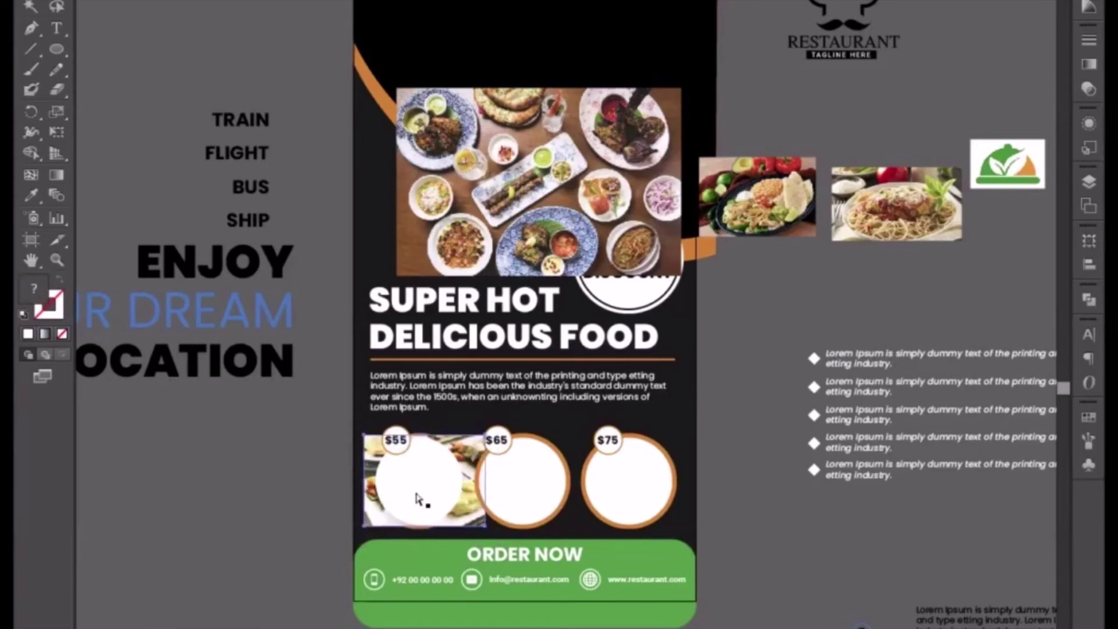
{"action": "right_click", "coordinate": [417, 499]}
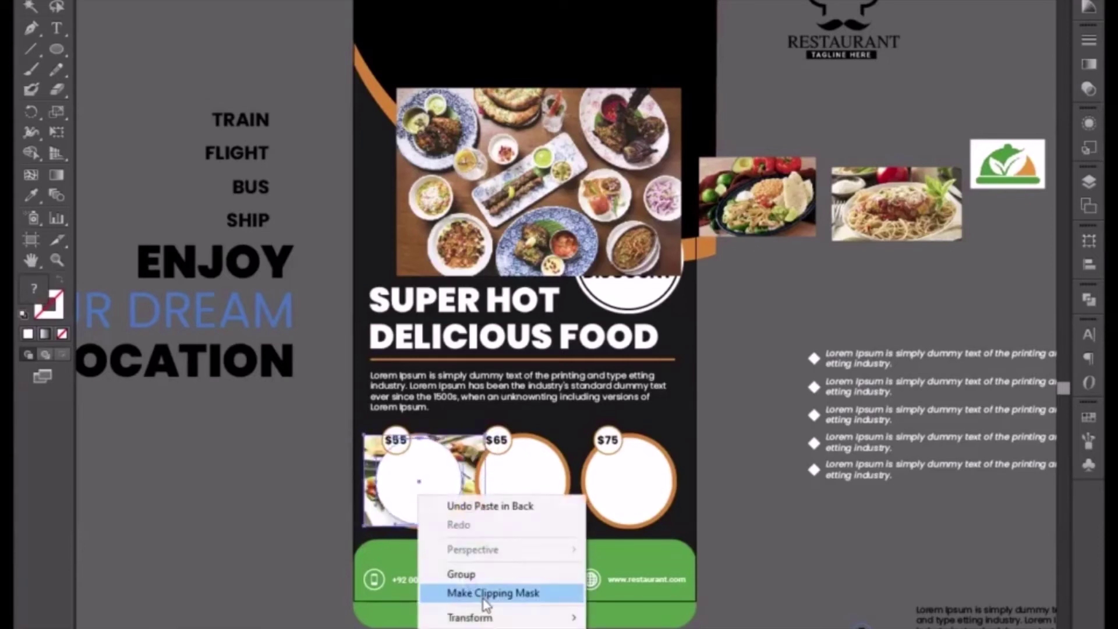
{"action": "left_click", "coordinate": [486, 592]}
{"action": "left_click", "coordinate": [766, 303]}
Move the photo of noodles on a black plate over the $65 circle and enlarge it to cover the circle
{"action": "left_click", "coordinate": [781, 177]}
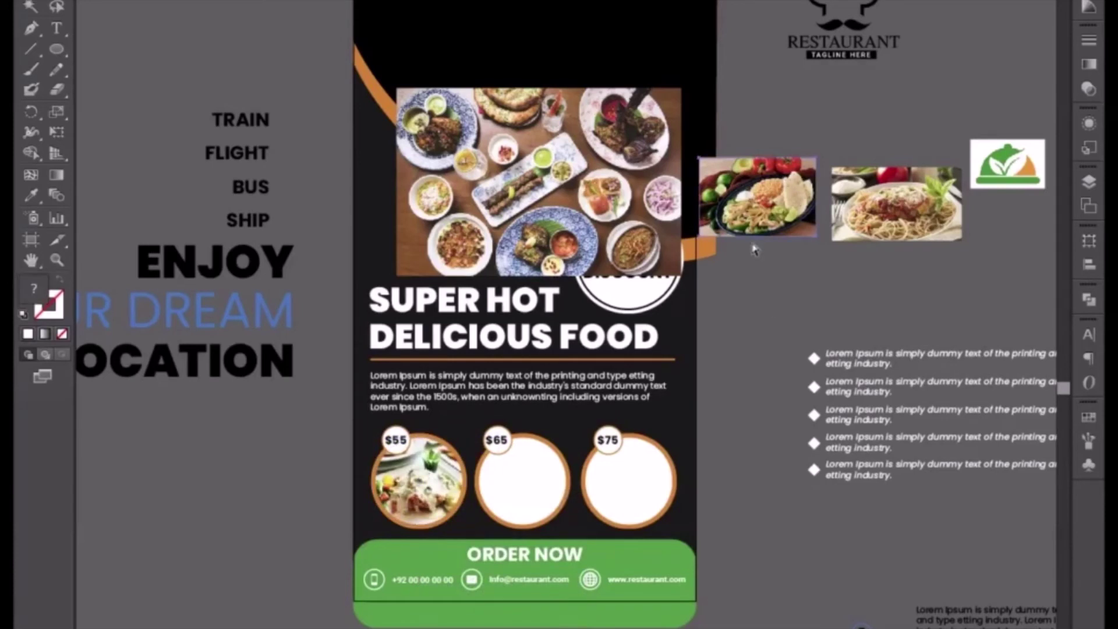
{"action": "left_click_drag", "start_coordinate": [762, 185], "coordinate": [538, 466]}
{"action": "left_click_drag", "start_coordinate": [536, 454], "coordinate": [536, 457]}
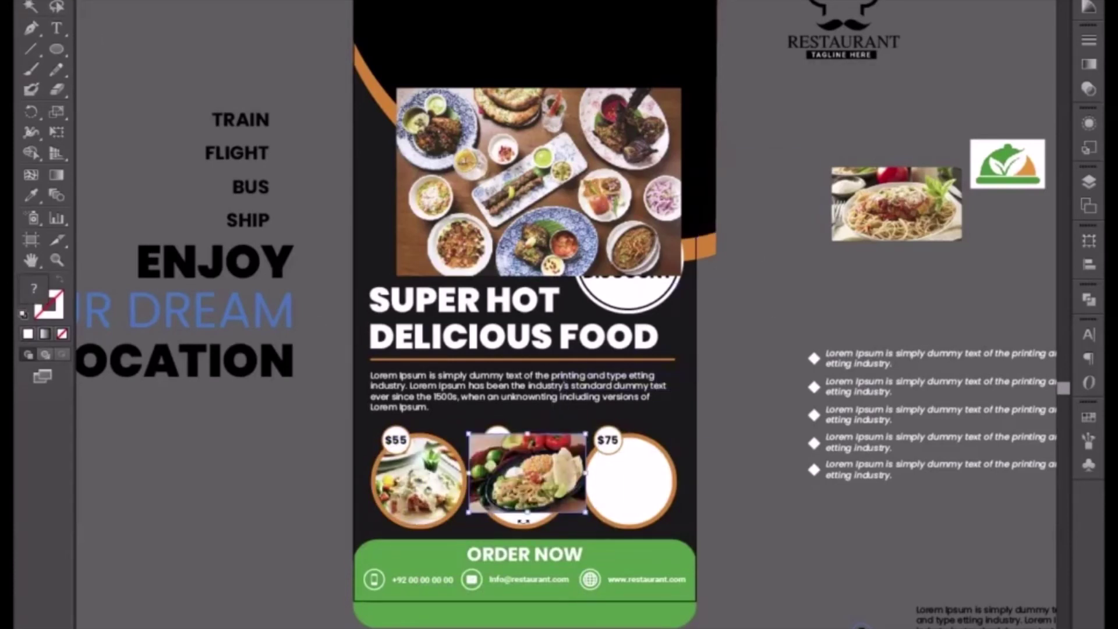
{"action": "left_click_drag", "start_coordinate": [584, 511], "coordinate": [605, 527]}
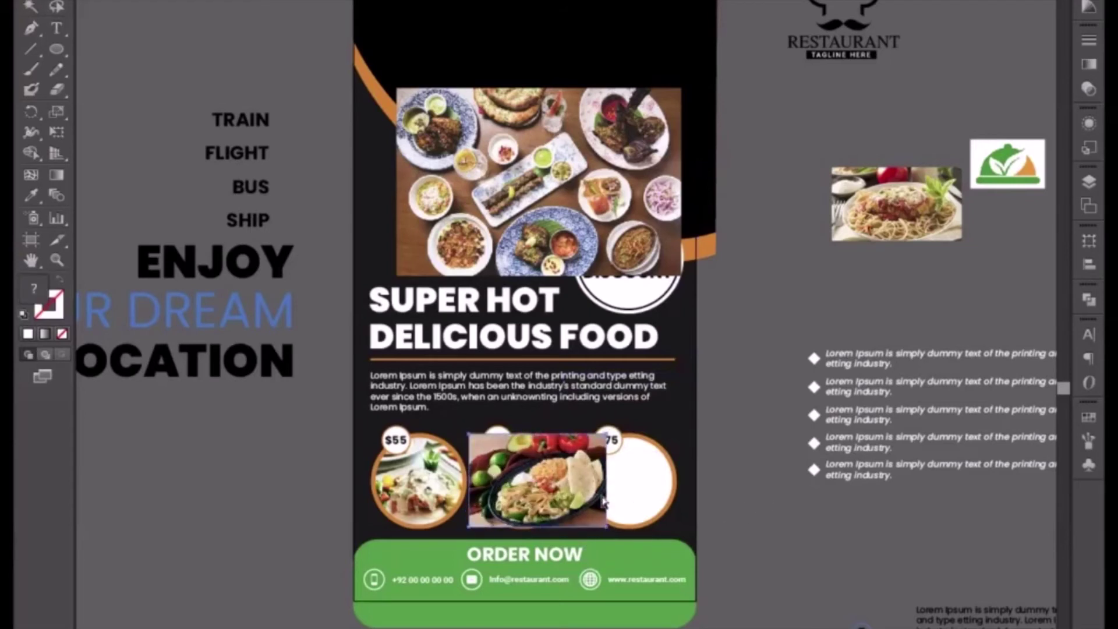
Cut the noodle photo, paste it behind the $65 circle, and clip it to the circle with a clipping mask
{"action": "key", "text": "ctrl+x"}
{"action": "left_click", "coordinate": [519, 483]}
{"action": "key", "text": "ctrl+b"}
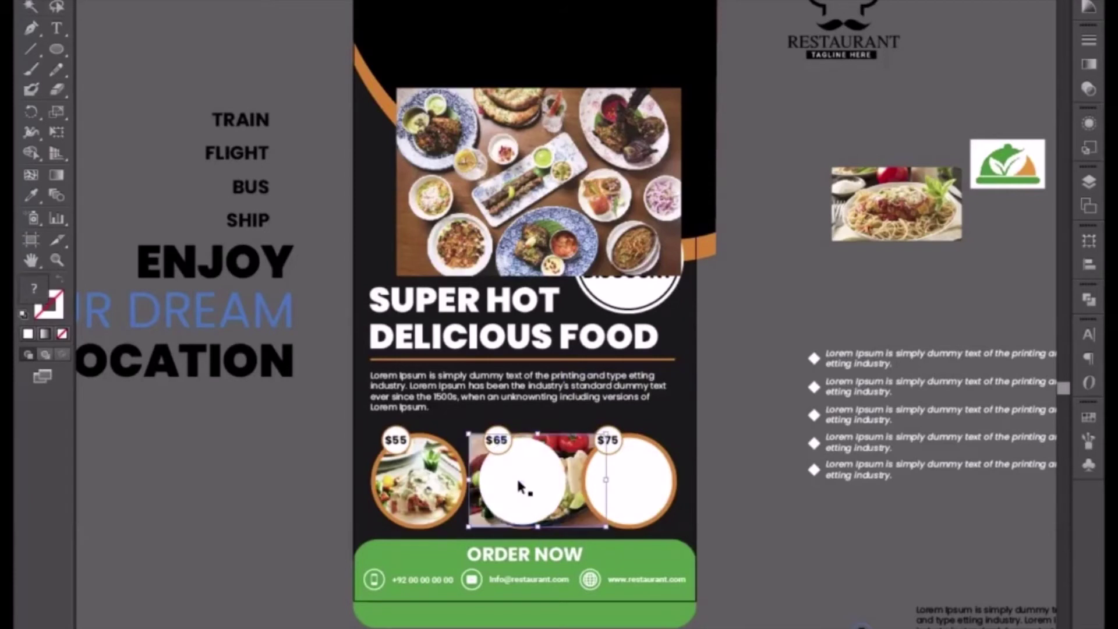
{"action": "right_click", "coordinate": [520, 487]}
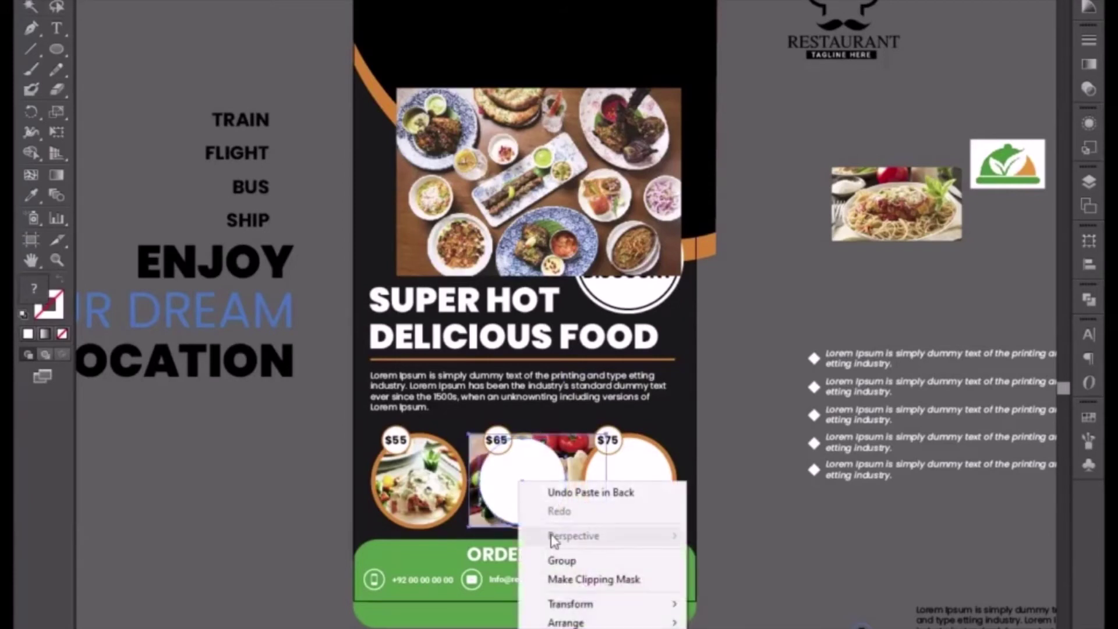
{"action": "left_click", "coordinate": [570, 583]}
{"action": "left_click", "coordinate": [775, 481]}
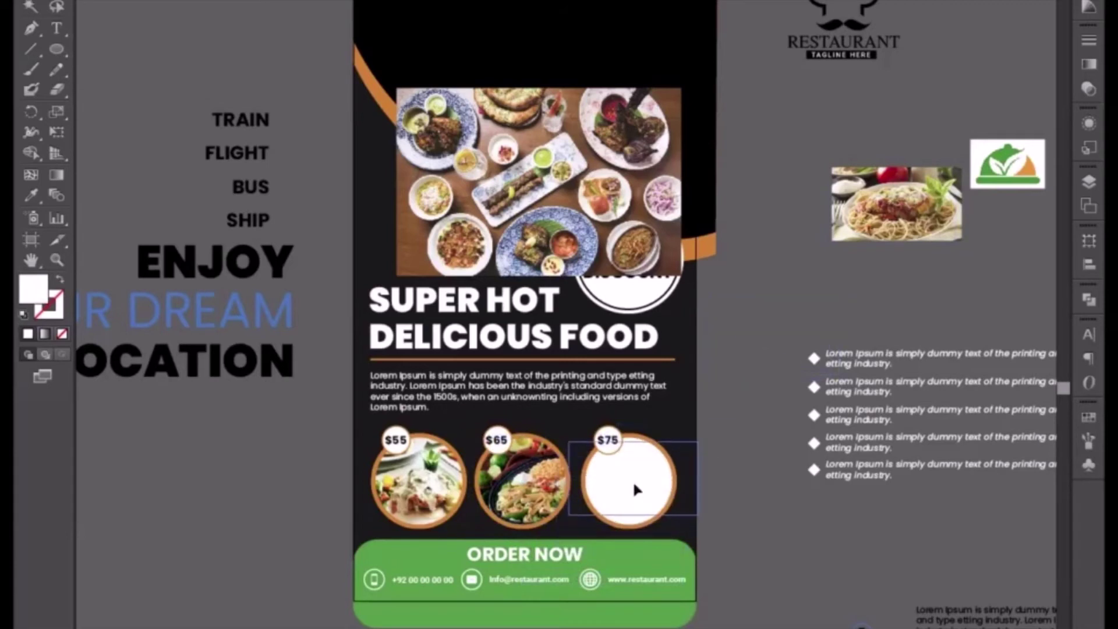
Move the spaghetti photo over the $75 circle and enlarge it to cover the circle
{"action": "left_click_drag", "start_coordinate": [841, 174], "coordinate": [578, 444]}
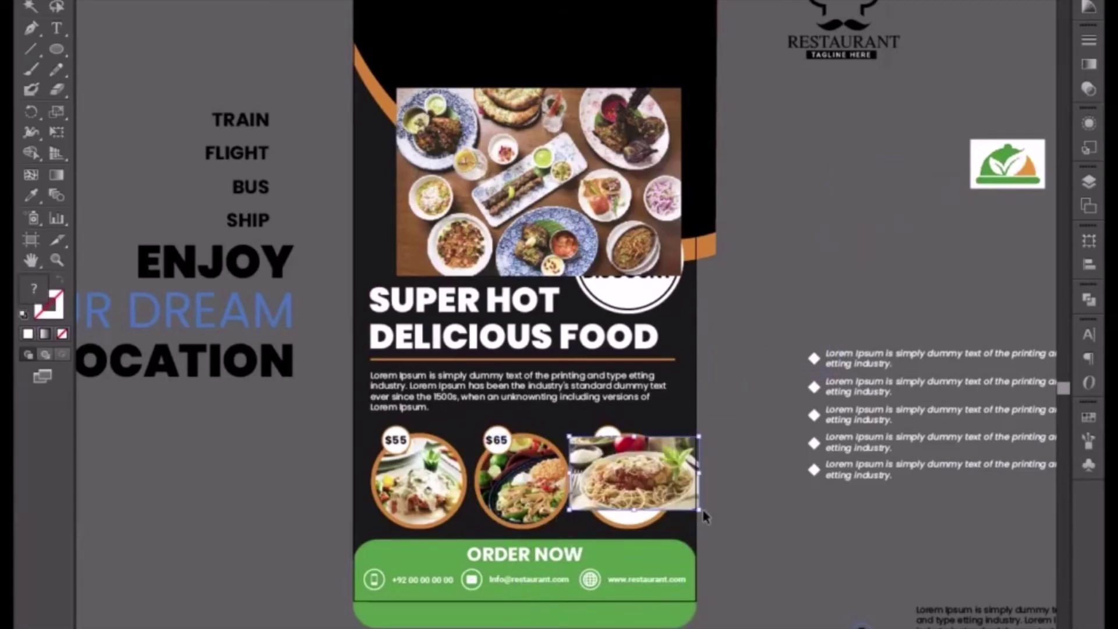
{"action": "left_click_drag", "start_coordinate": [699, 509], "coordinate": [679, 493]}
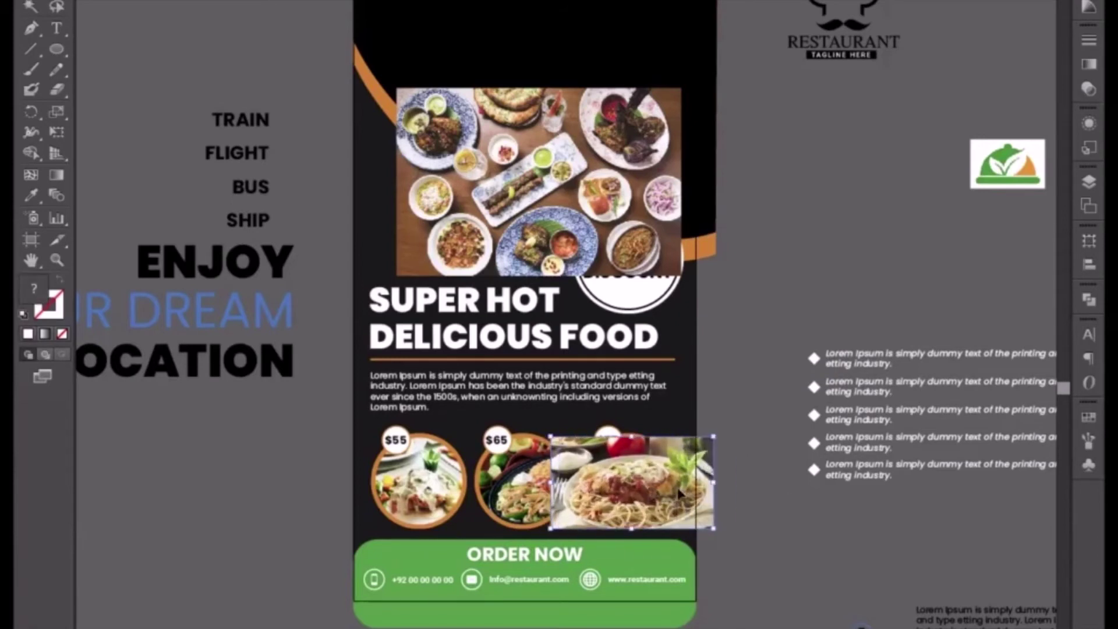
Cut the spaghetti photo, paste it behind the $75 circle, and clip it to the circle with a clipping mask
{"action": "key", "text": "Delete"}
{"action": "left_click", "coordinate": [643, 482]}
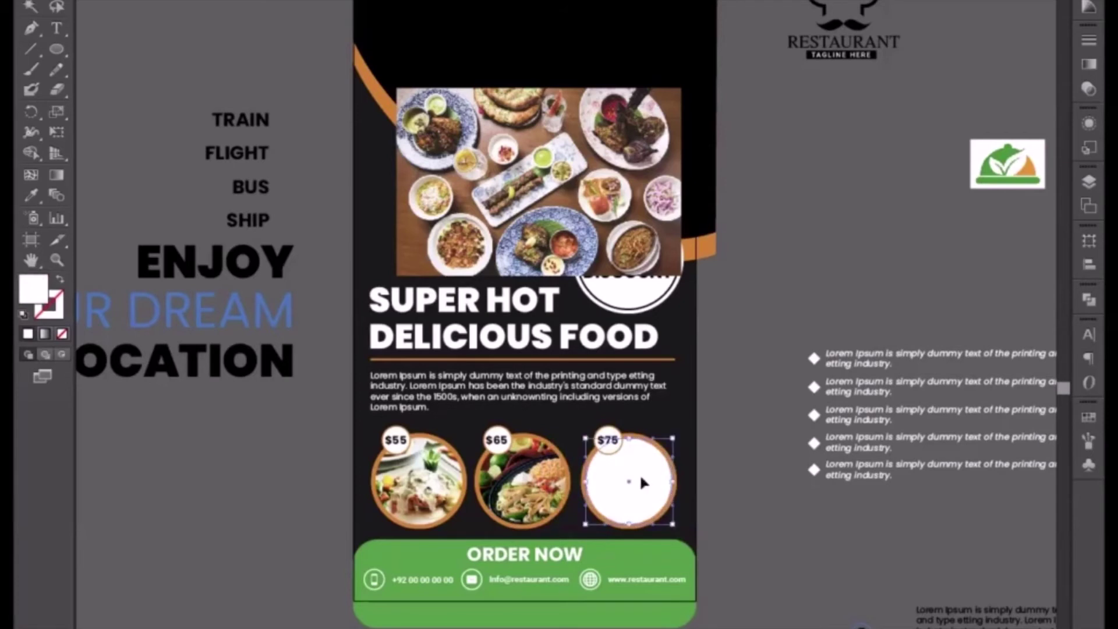
{"action": "key", "text": "ctrl+b"}
{"action": "left_click", "coordinate": [641, 478], "text": "shift"}
{"action": "right_click", "coordinate": [641, 478]}
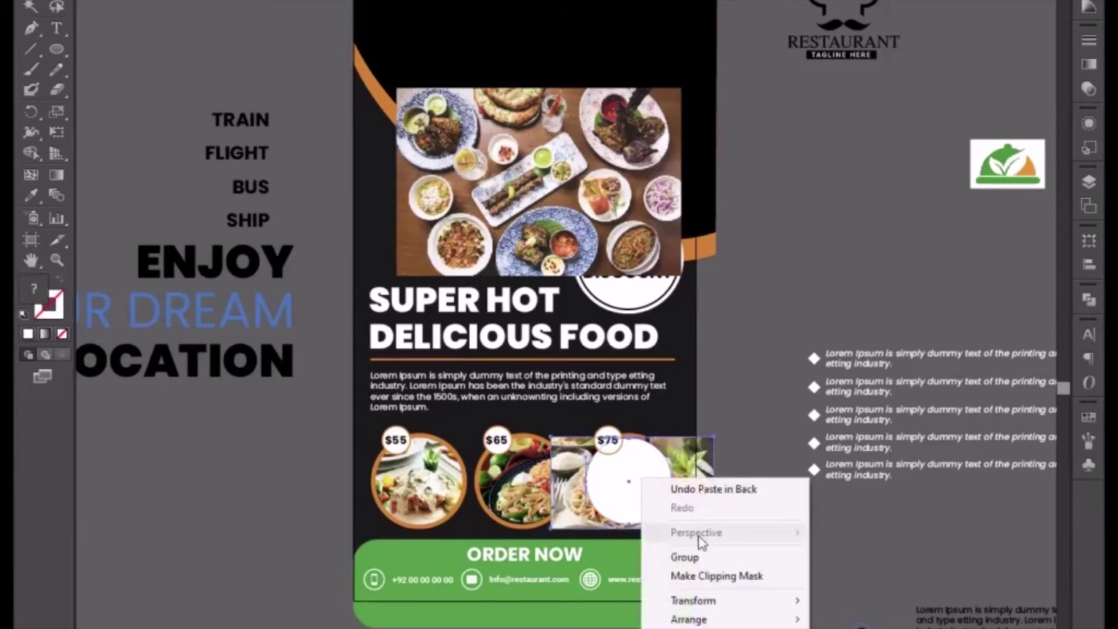
{"action": "left_click", "coordinate": [721, 574]}
{"action": "left_click", "coordinate": [778, 542]}
{"action": "left_click", "coordinate": [637, 497]}
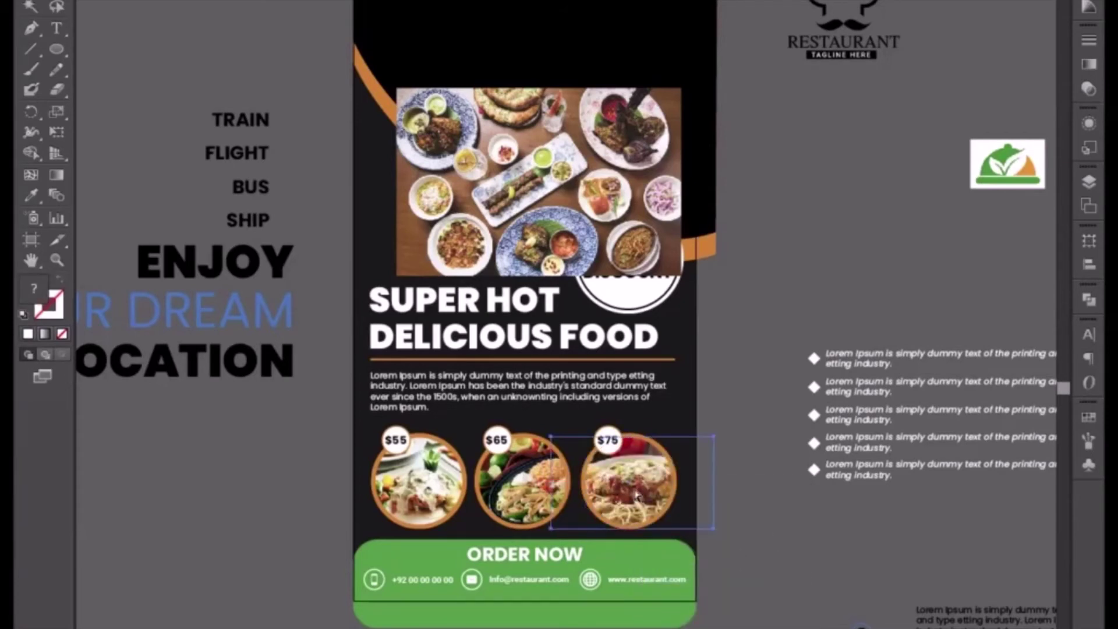
{"action": "left_click", "coordinate": [735, 514]}
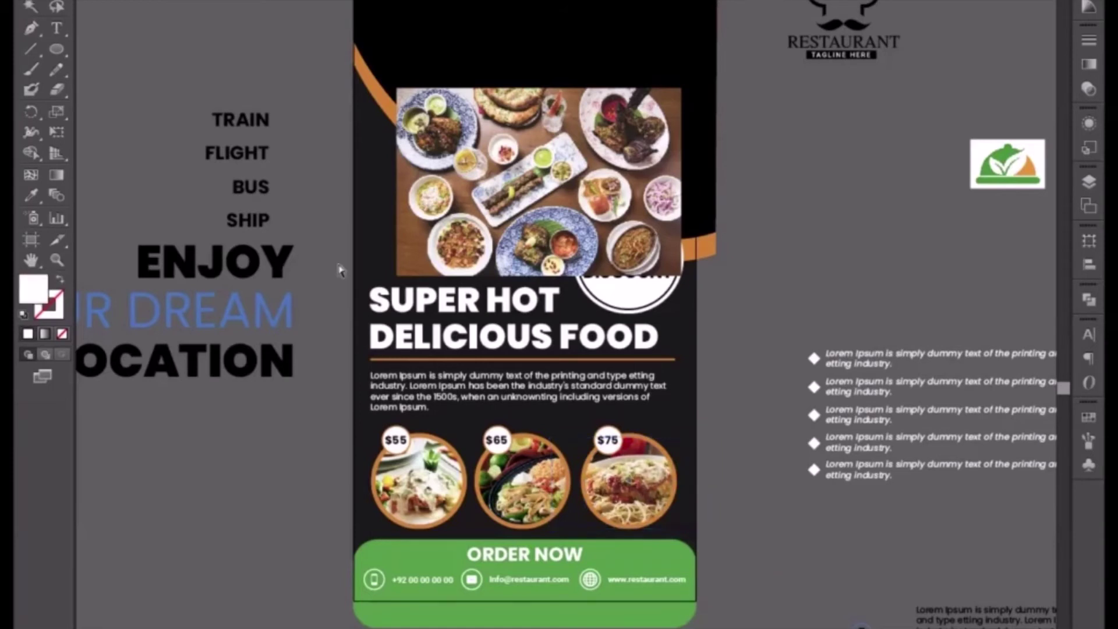
Enlarge the photo of the table full of dishes and position it to cover the large black header shape
{"action": "left_click_drag", "start_coordinate": [440, 152], "coordinate": [444, 392]}
{"action": "left_click_drag", "start_coordinate": [567, 429], "coordinate": [520, 196]}
{"action": "left_click_drag", "start_coordinate": [640, 284], "coordinate": [958, 558]}
{"action": "left_click_drag", "start_coordinate": [862, 476], "coordinate": [786, 466]}
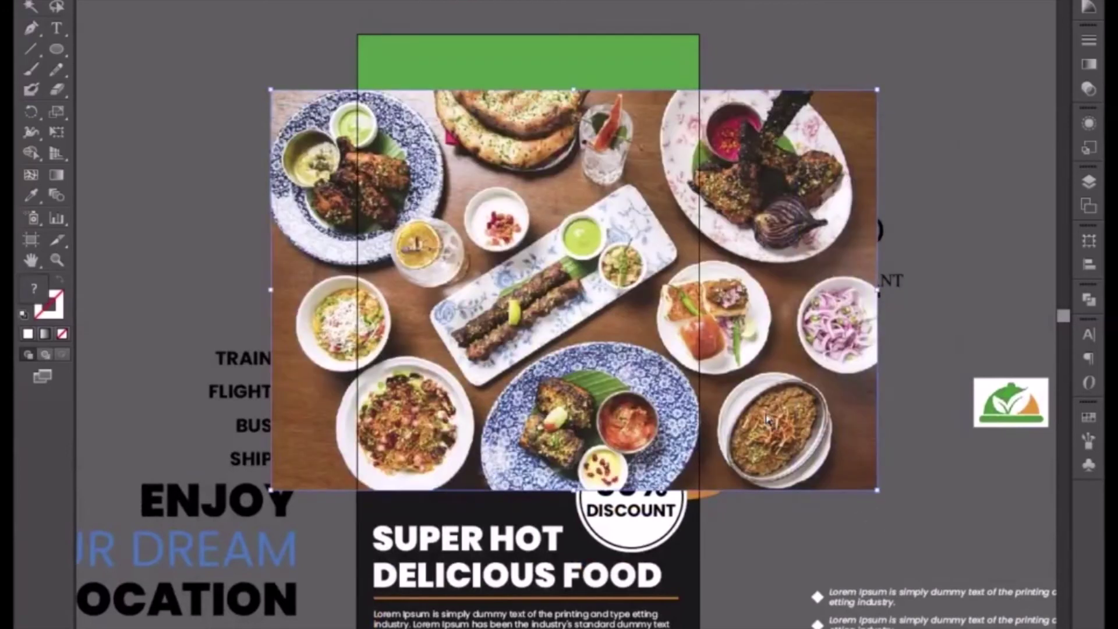
Cut the table photo and paste it behind the black header shape
{"action": "key", "text": "Delete"}
{"action": "left_click", "coordinate": [624, 283]}
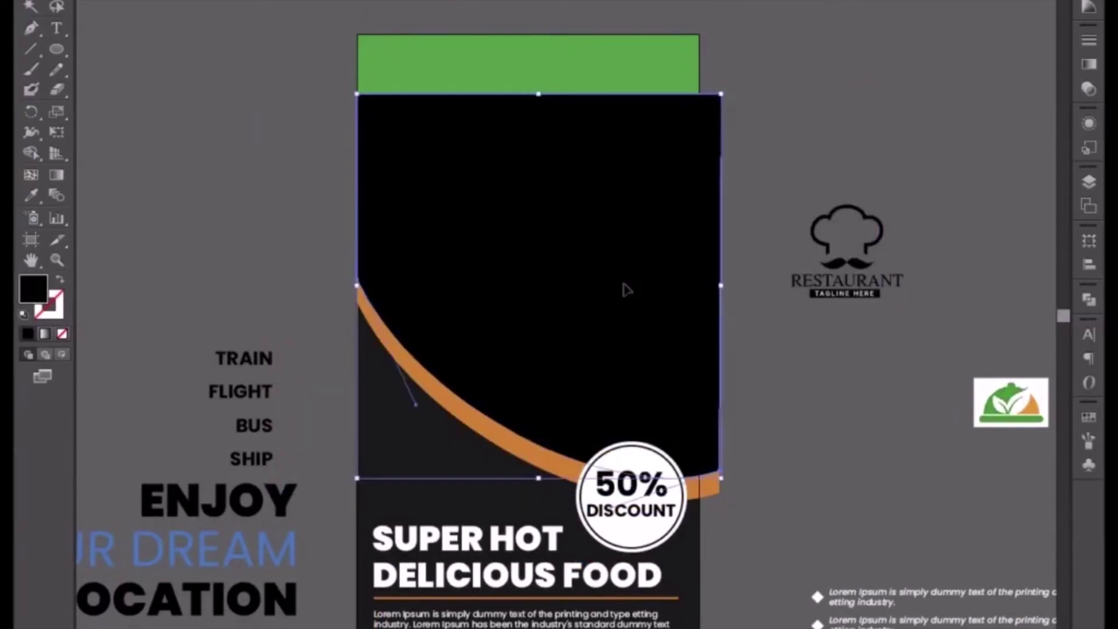
{"action": "key", "text": "ctrl+z"}
Try clipping the table photo to the black header shape with a clipping mask, and undo the mask
{"action": "right_click", "coordinate": [625, 286]}
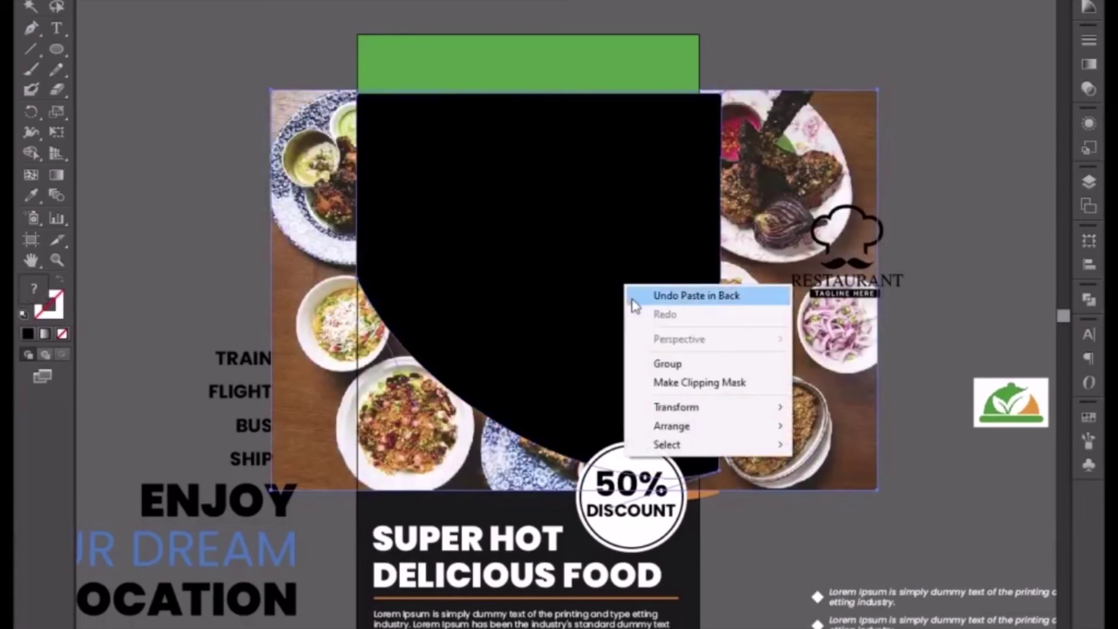
{"action": "left_click", "coordinate": [712, 381]}
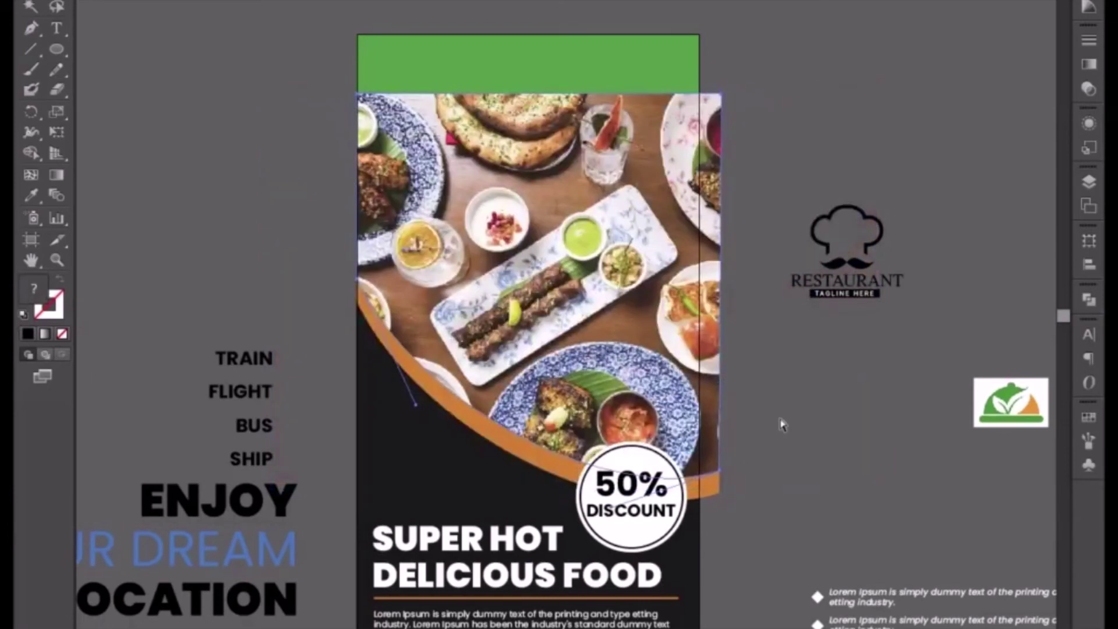
{"action": "left_click", "coordinate": [780, 419]}
{"action": "left_click", "coordinate": [484, 75]}
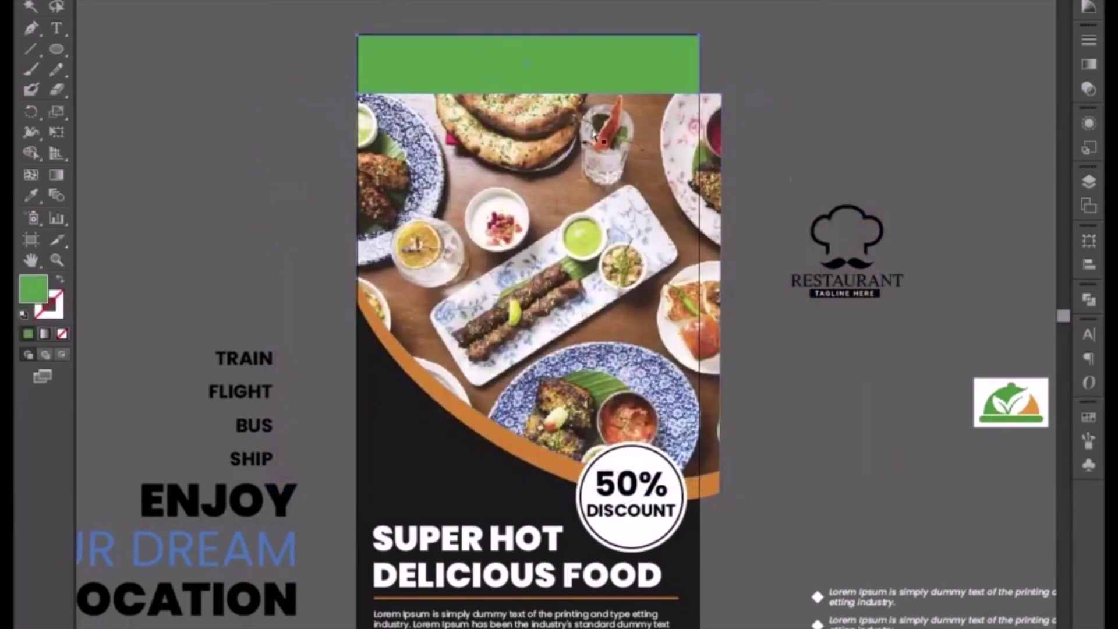
{"action": "left_click", "coordinate": [801, 153]}
{"action": "key", "text": "ctrl+z"}
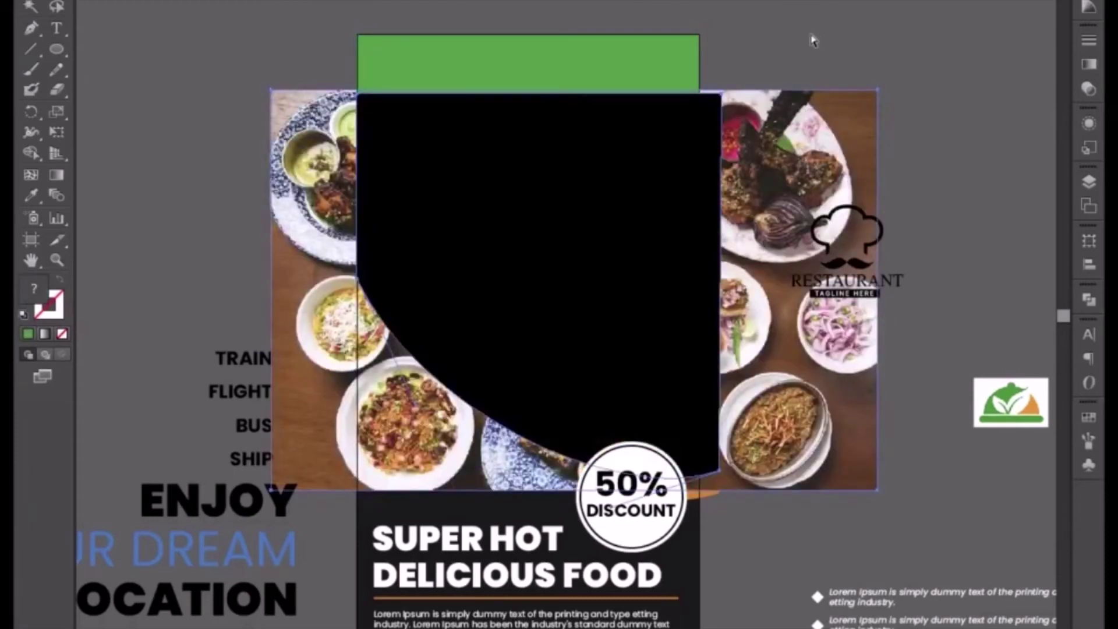
{"action": "left_click", "coordinate": [813, 41]}
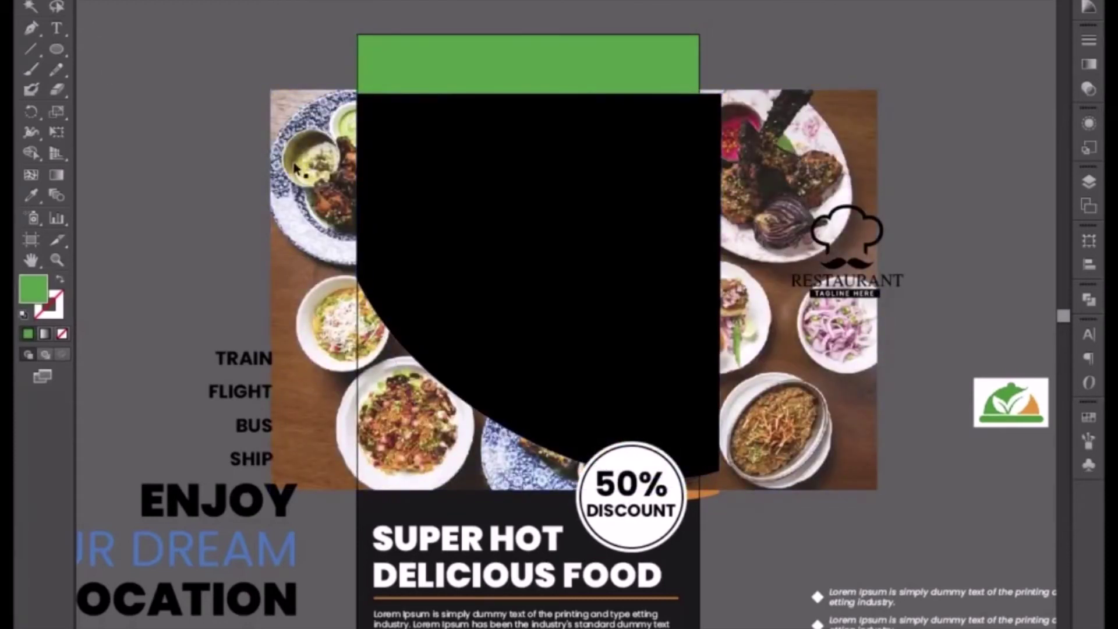
Draw a tall black rectangle along the artboard's right edge, covering the overhanging parts of the header shape and orange band
{"action": "left_click", "coordinate": [487, 207]}
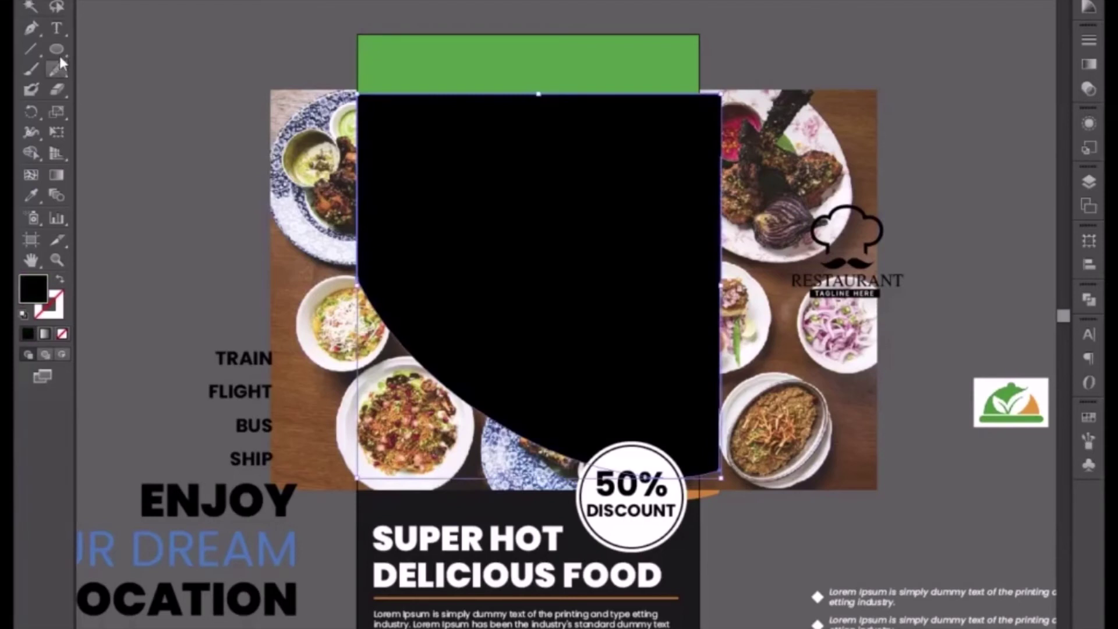
{"action": "left_click_drag", "start_coordinate": [56, 48], "coordinate": [98, 49]}
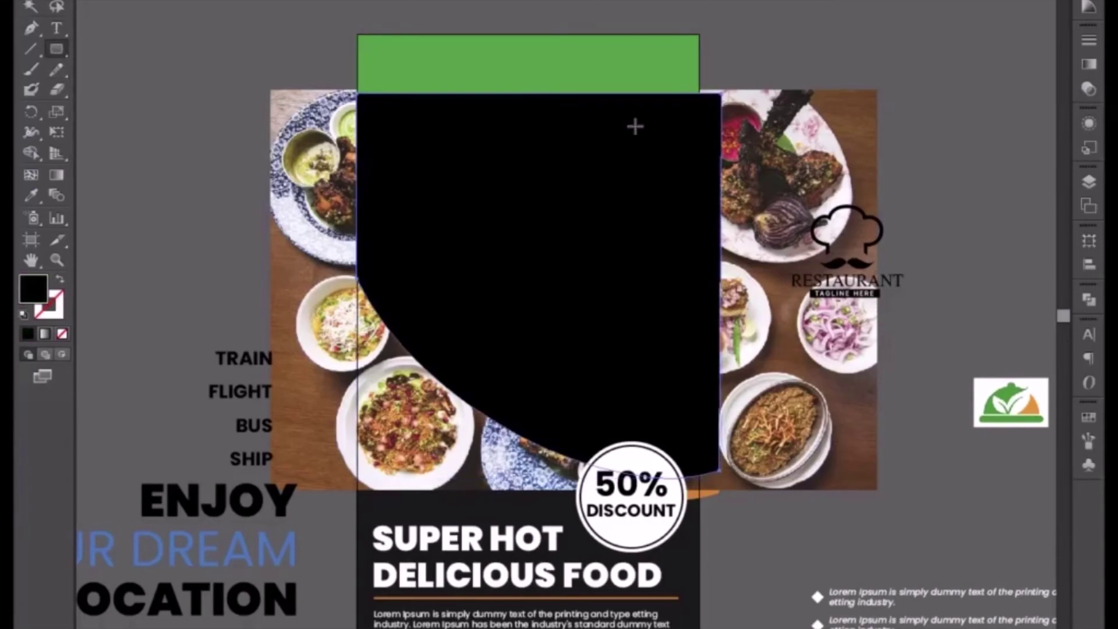
{"action": "left_click_drag", "start_coordinate": [700, 52], "coordinate": [818, 522]}
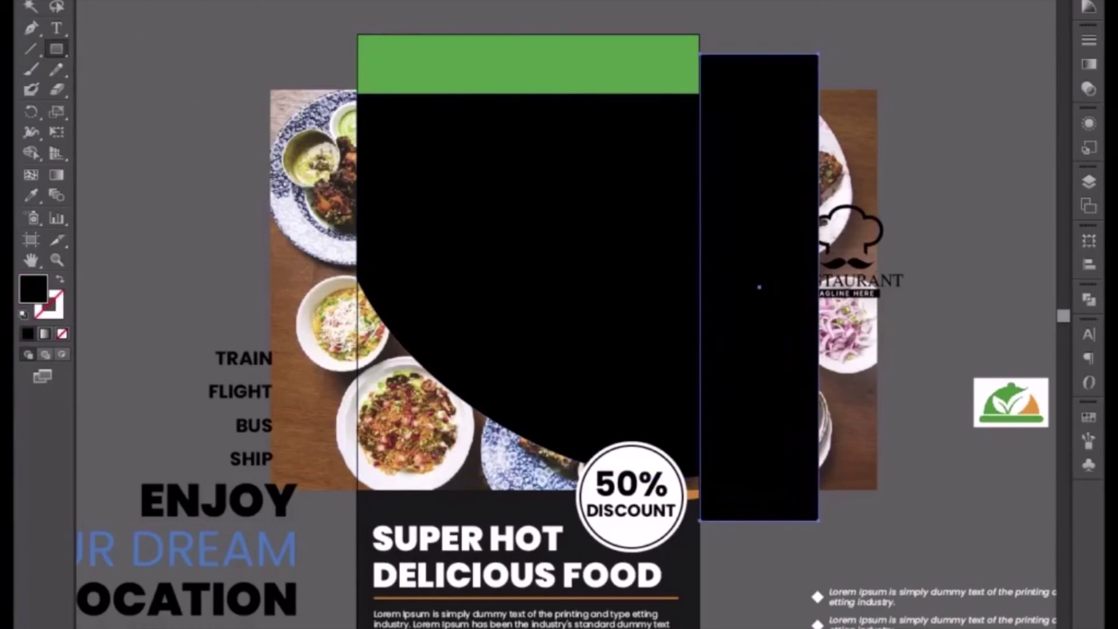
Split the rectangle, black header shape and orange band with the Divide pathfinder, and ungroup the pieces
{"action": "left_click", "coordinate": [516, 323], "text": "shift"}
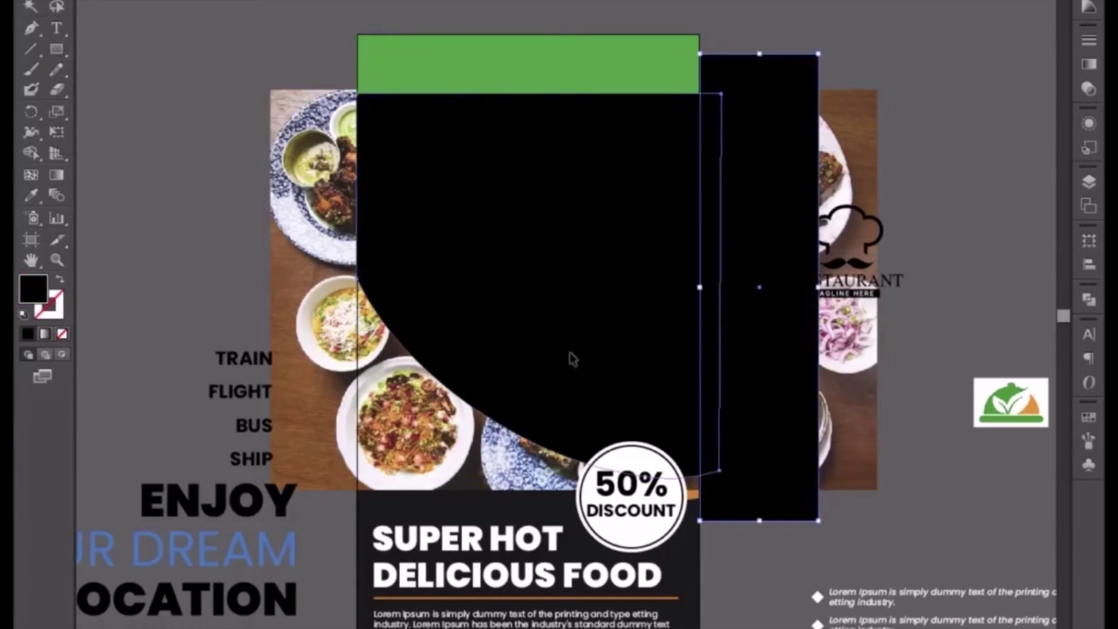
{"action": "left_click", "coordinate": [695, 504], "text": "shift"}
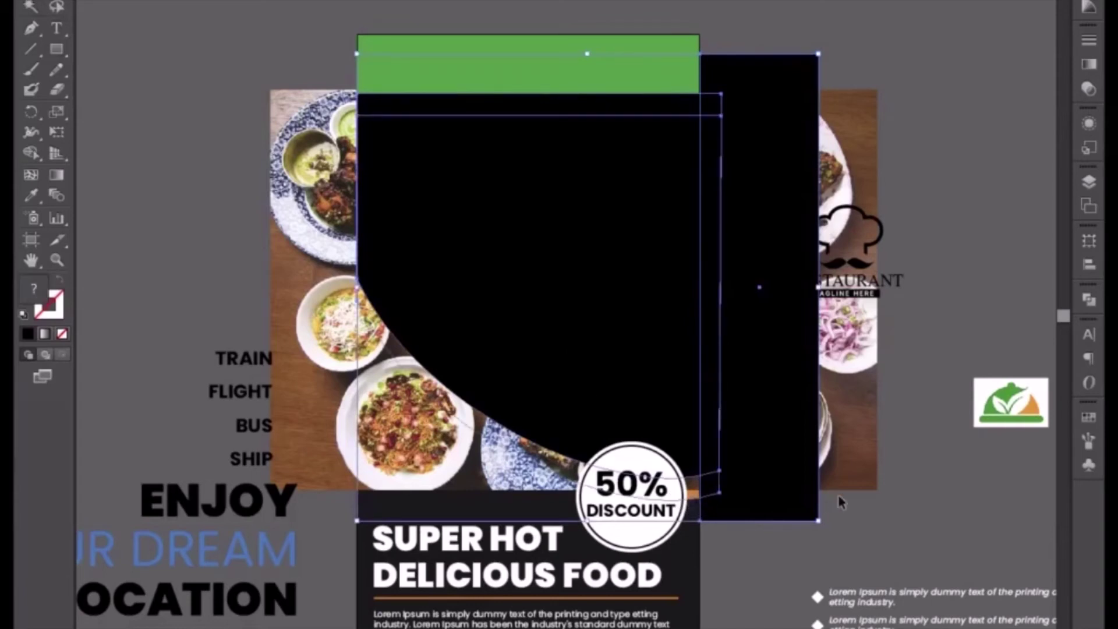
{"action": "left_click", "coordinate": [1089, 299]}
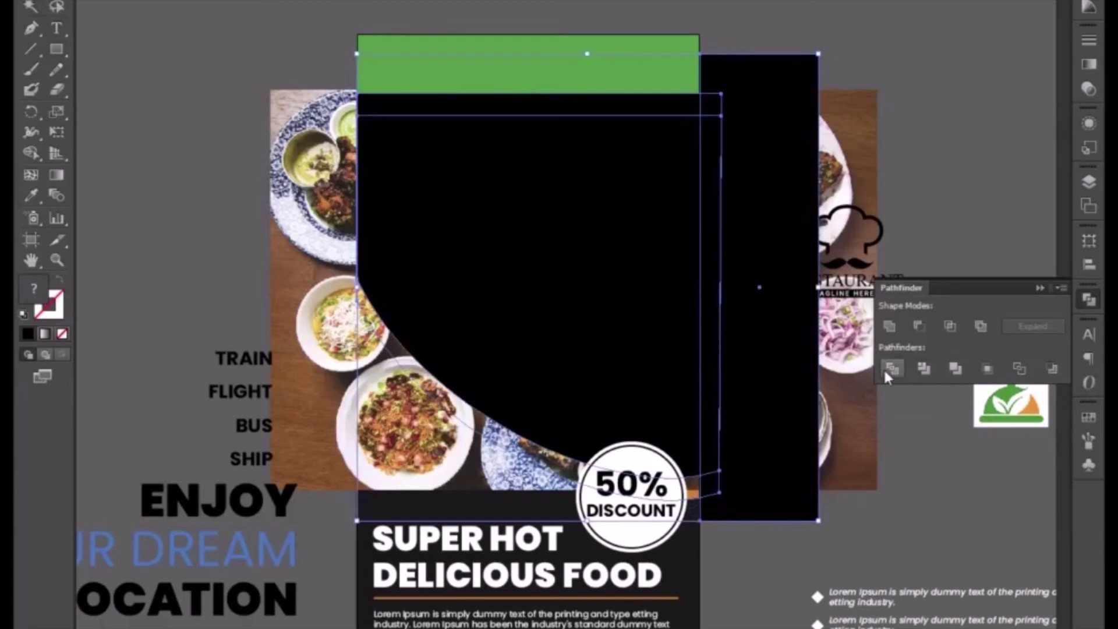
{"action": "left_click", "coordinate": [926, 371]}
{"action": "right_click", "coordinate": [707, 366]}
{"action": "left_click", "coordinate": [753, 457]}
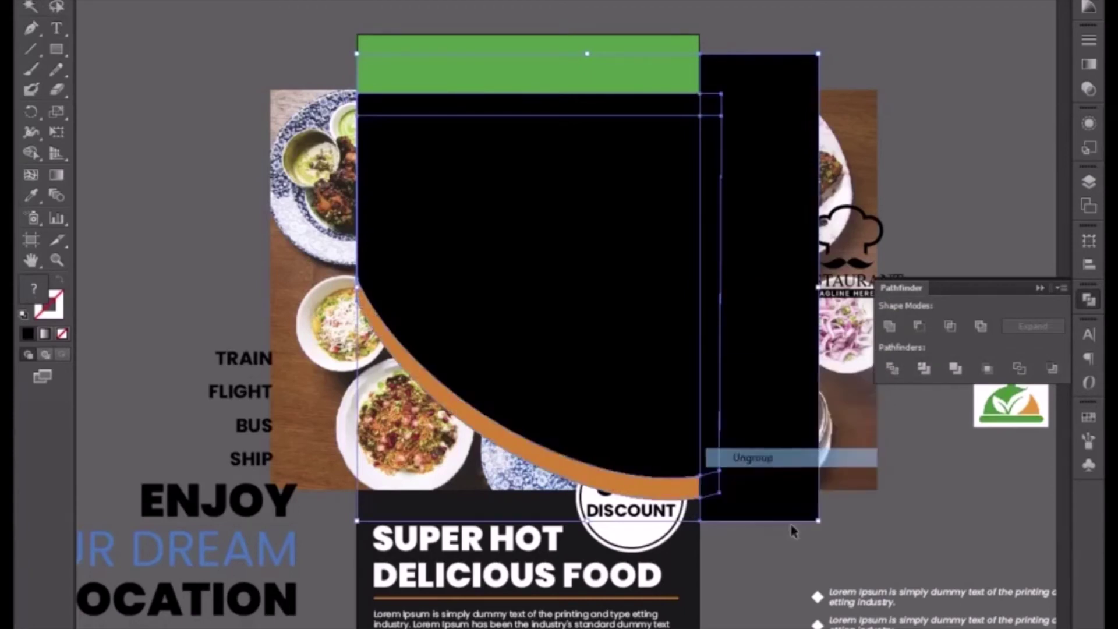
Delete the rectangle and the divided black and orange pieces that extend beyond the artboard's right edge
{"action": "left_click", "coordinate": [757, 515]}
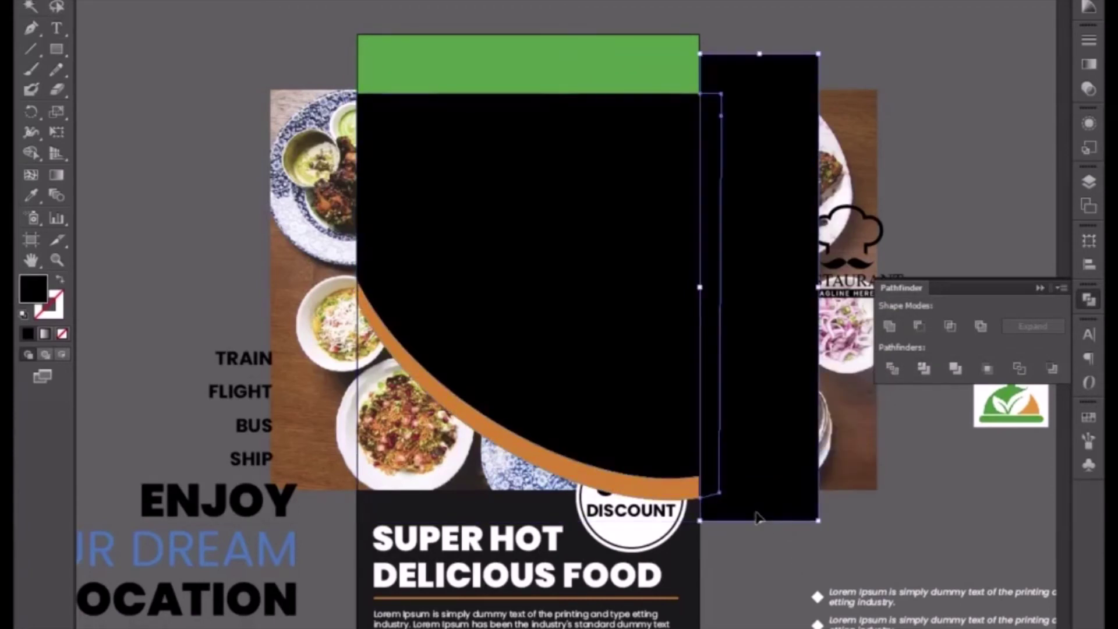
{"action": "key", "text": "Delete"}
{"action": "left_click", "coordinate": [718, 485]}
{"action": "key", "text": "Delete"}
{"action": "left_click", "coordinate": [716, 457]}
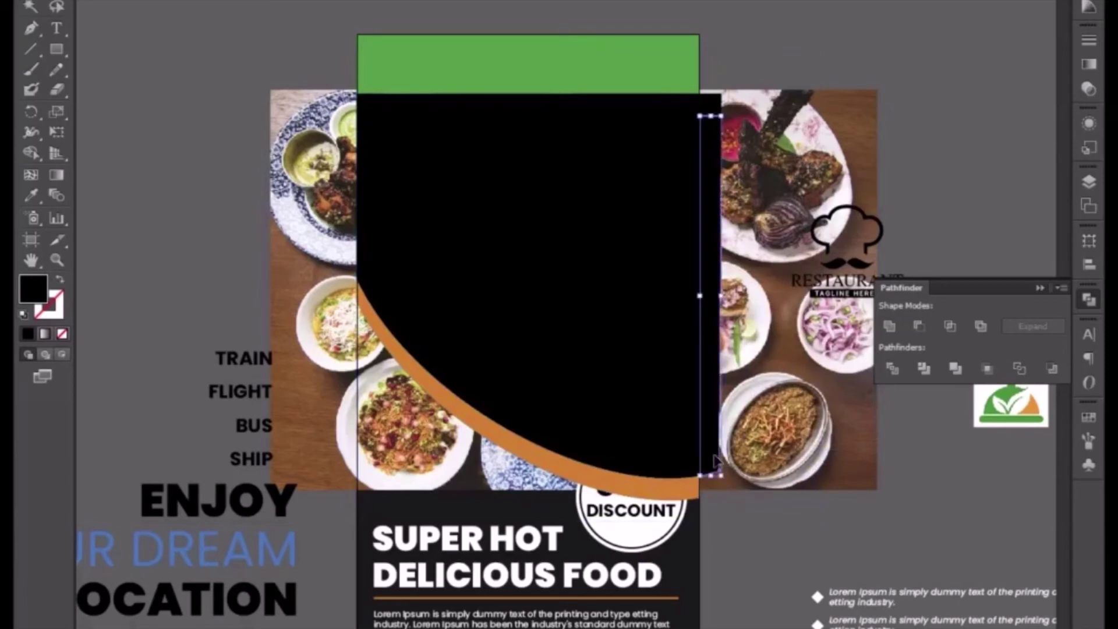
{"action": "key", "text": "Delete"}
{"action": "left_click", "coordinate": [711, 98]}
{"action": "key", "text": "Delete"}
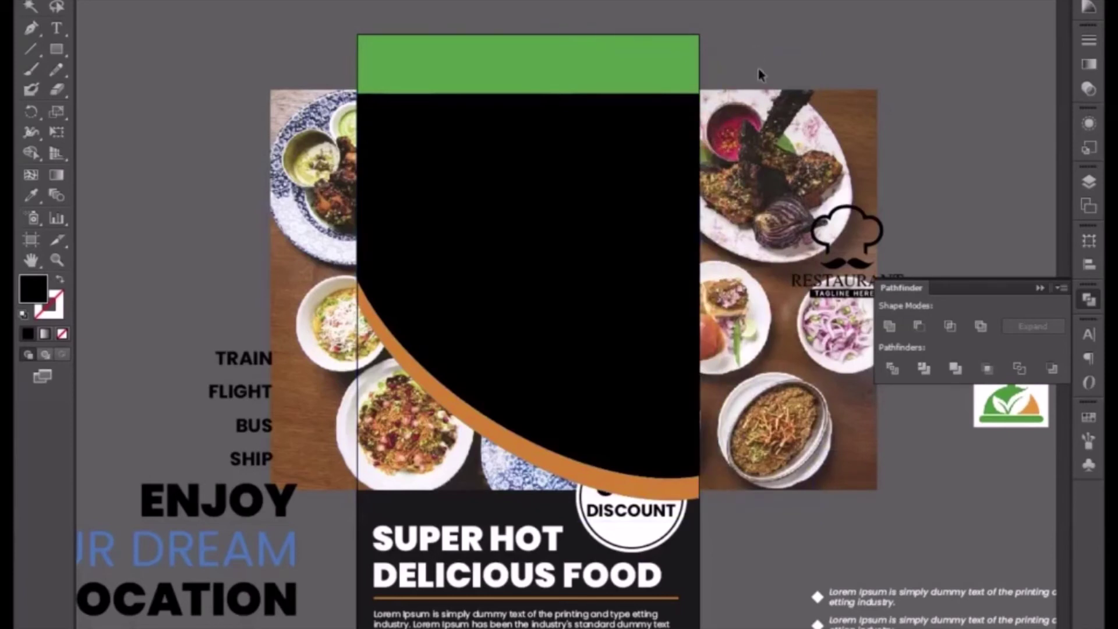
{"action": "left_click", "coordinate": [769, 213]}
{"action": "right_click", "coordinate": [588, 214]}
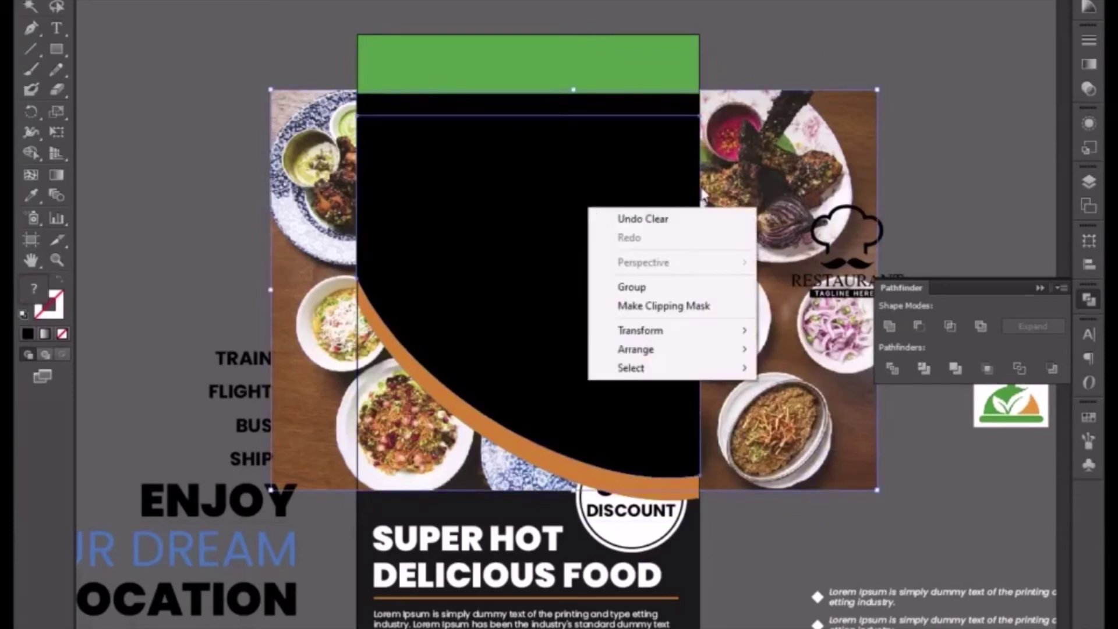
{"action": "left_click", "coordinate": [852, 37]}
Unite the two remaining black header pieces into a single shape
{"action": "left_click", "coordinate": [667, 113]}
{"action": "left_click", "coordinate": [656, 175], "text": "shift"}
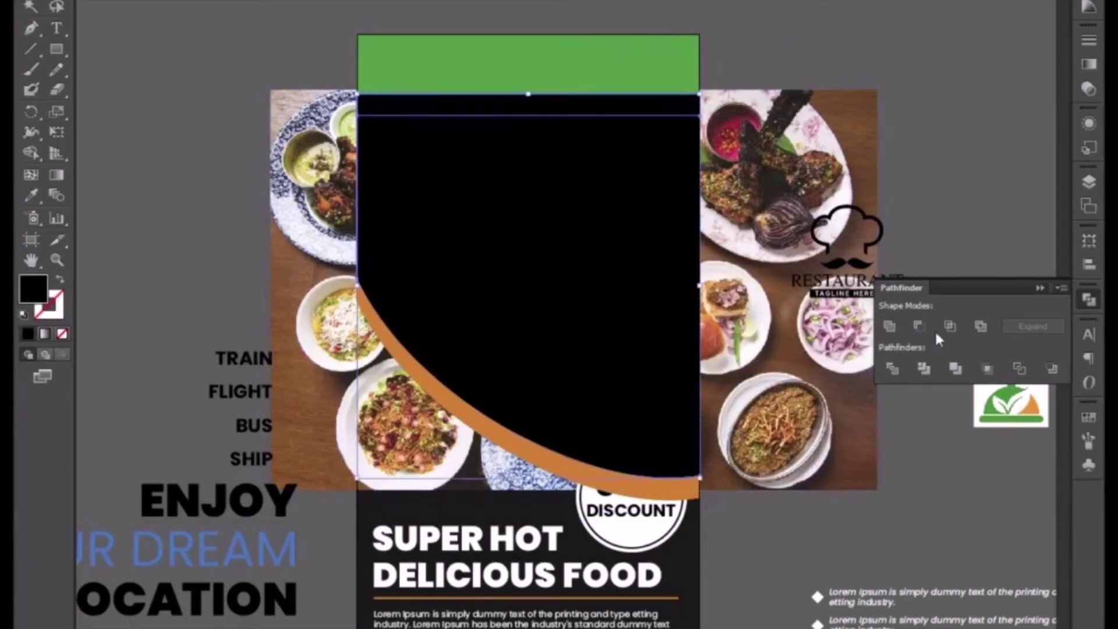
{"action": "left_click", "coordinate": [891, 326]}
Clip the table photo to the united black header shape with a clipping mask
{"action": "left_click", "coordinate": [773, 273]}
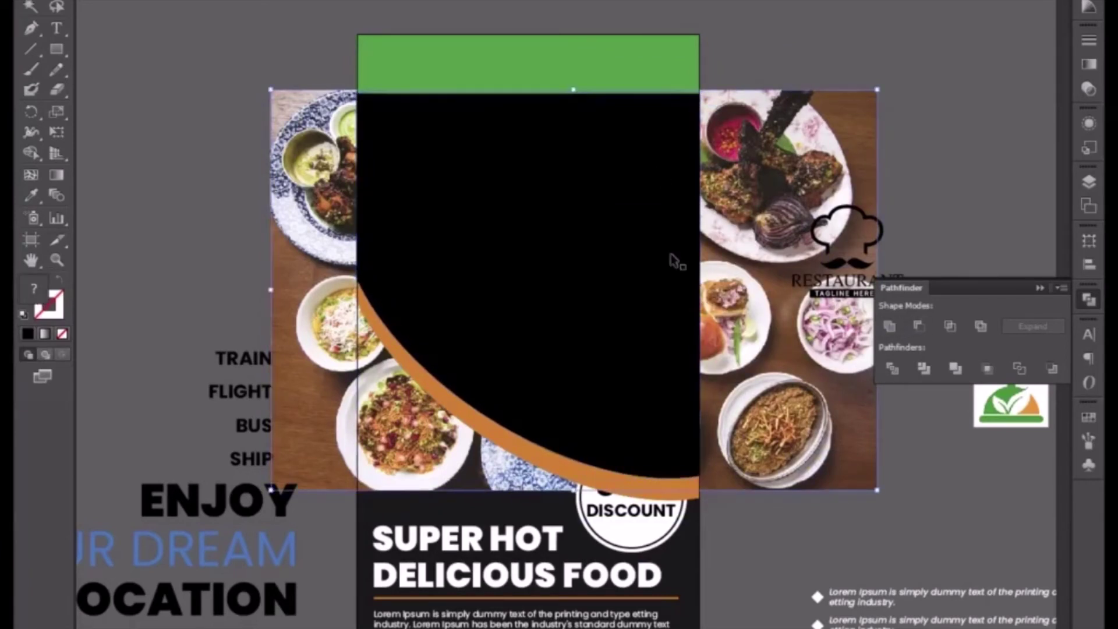
{"action": "left_click", "coordinate": [648, 250], "text": "shift"}
{"action": "right_click", "coordinate": [651, 252]}
{"action": "left_click", "coordinate": [735, 342]}
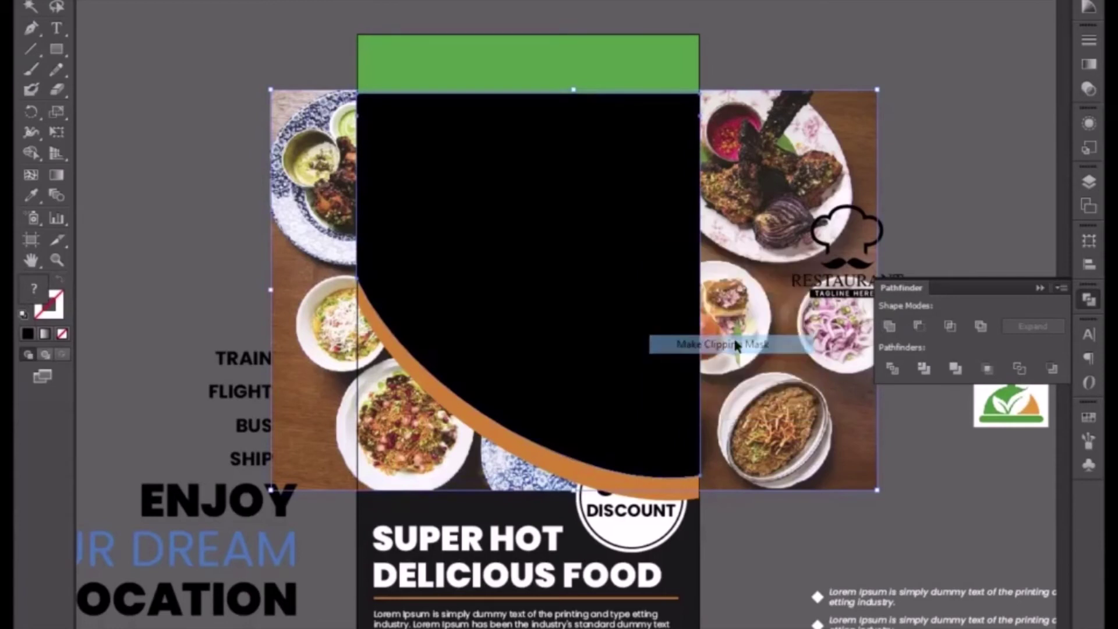
{"action": "left_click", "coordinate": [757, 189]}
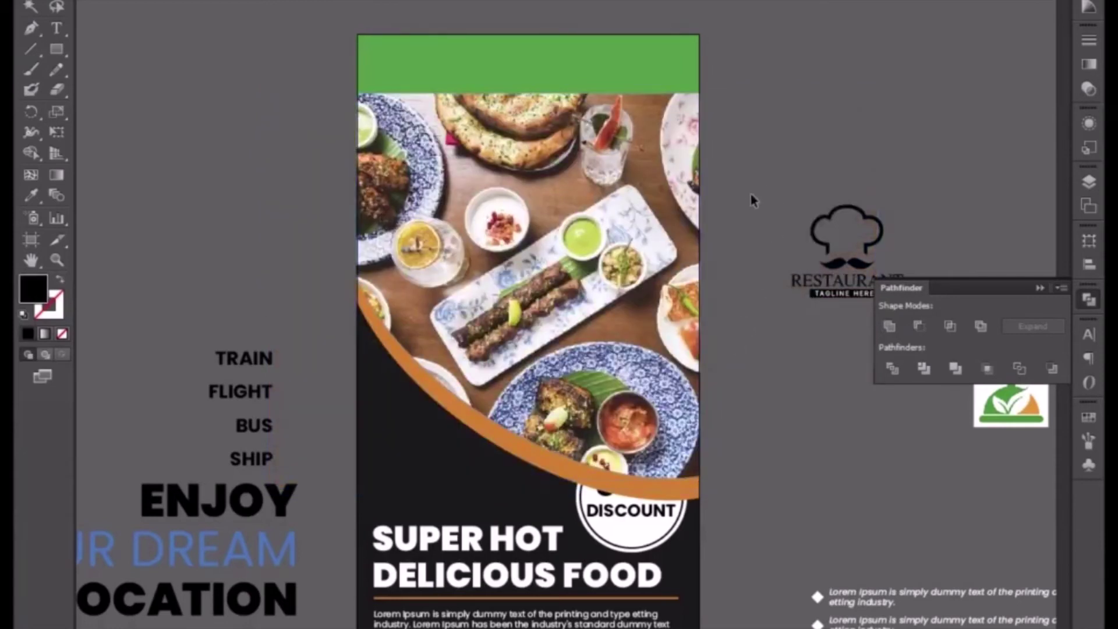
Select all parts of the 50% DISCOUNT badge and bring them in front of the orange band and photo
{"action": "left_click", "coordinate": [631, 526]}
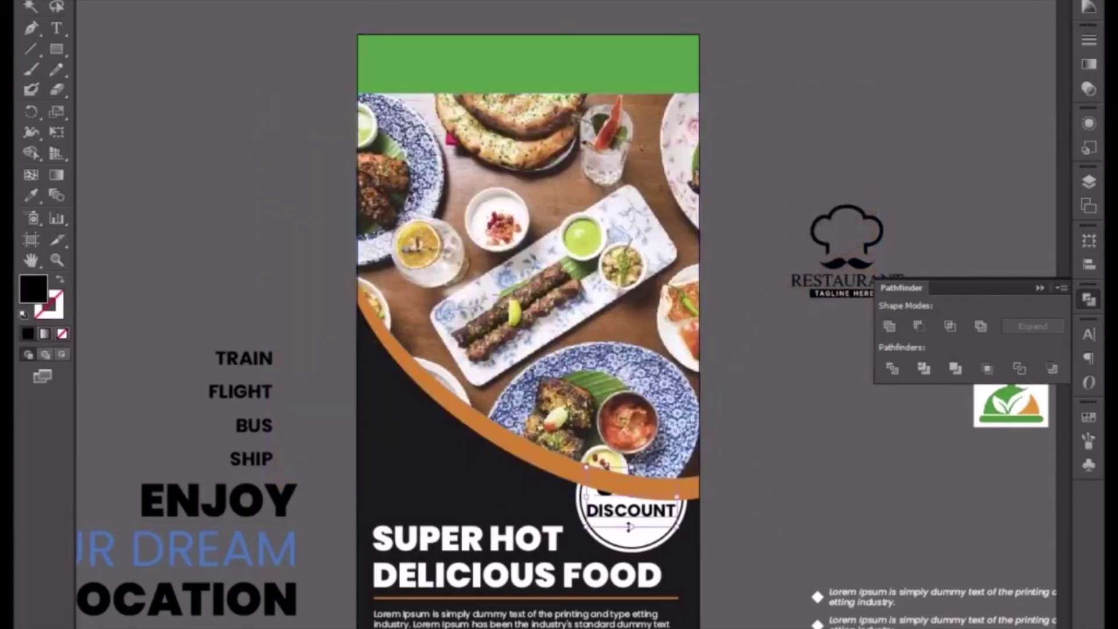
{"action": "left_click", "coordinate": [618, 547], "text": "shift"}
{"action": "left_click", "coordinate": [644, 533], "text": "shift"}
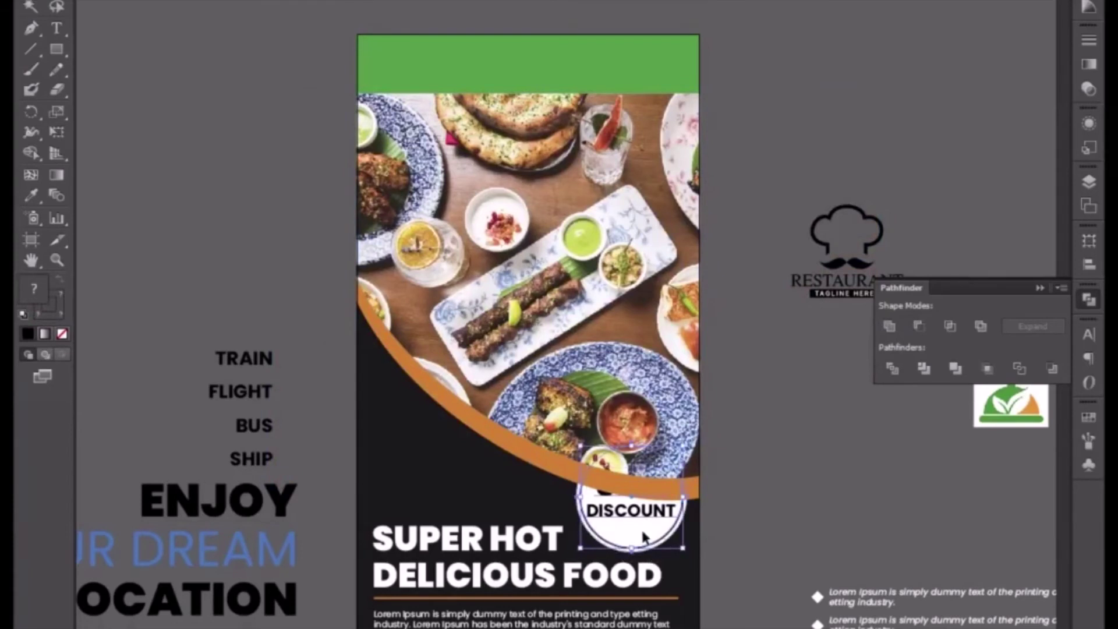
{"action": "right_click", "coordinate": [639, 516]}
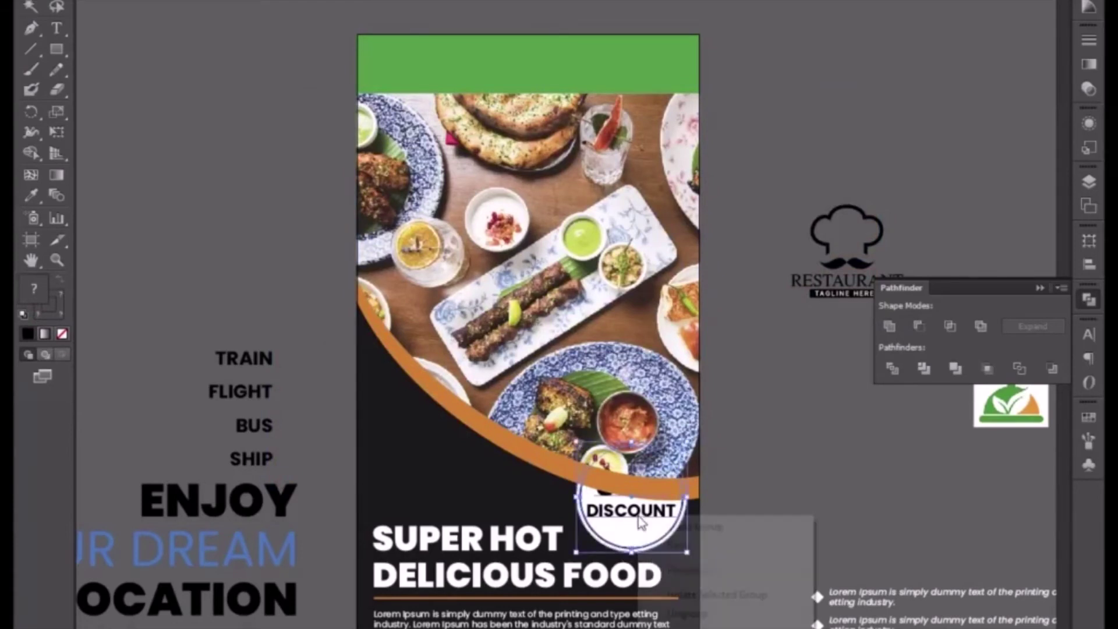
{"action": "left_click", "coordinate": [854, 628]}
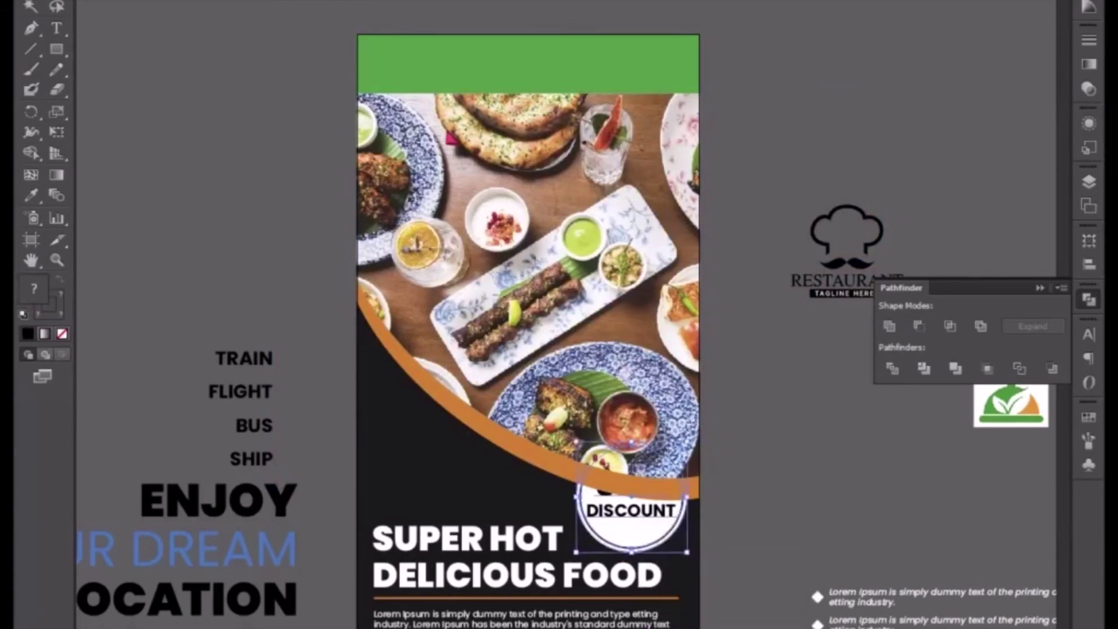
{"action": "left_click", "coordinate": [749, 515]}
Draw a rectangle wider than the artboard that covers the part of the green footer below the artboard's bottom edge
{"action": "left_click_drag", "start_coordinate": [766, 543], "coordinate": [738, 395]}
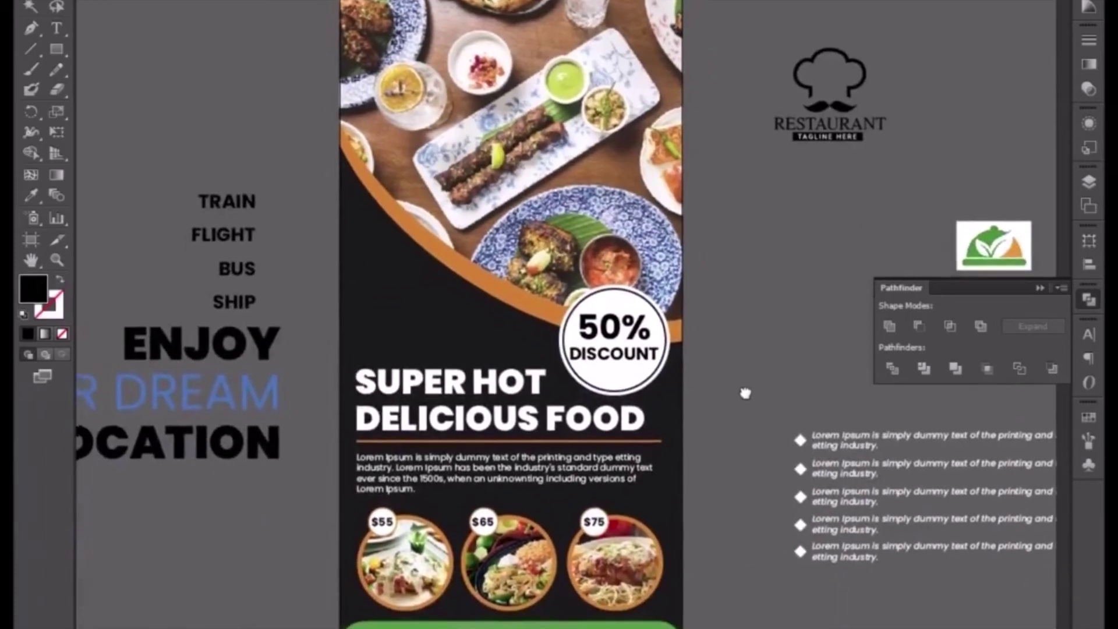
{"action": "scroll", "coordinate": [554, 609], "scroll_direction": "down", "scroll_amount": 3}
{"action": "left_click", "coordinate": [554, 606]}
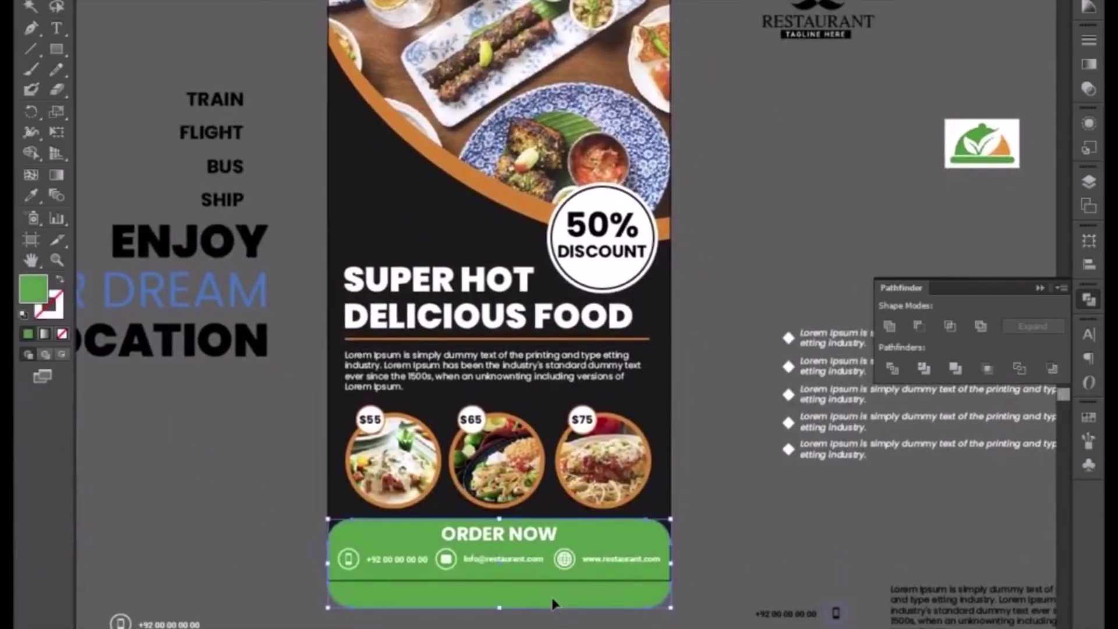
{"action": "left_click", "coordinate": [56, 49]}
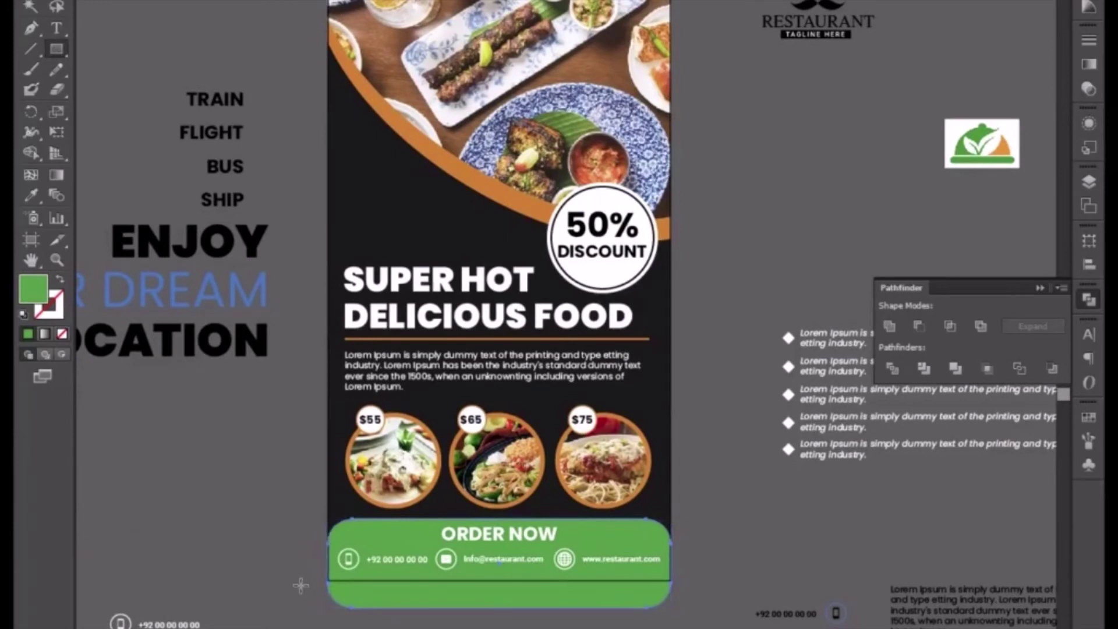
{"action": "left_click_drag", "start_coordinate": [301, 587], "coordinate": [430, 628]}
{"action": "left_click_drag", "start_coordinate": [651, 628], "coordinate": [722, 628]}
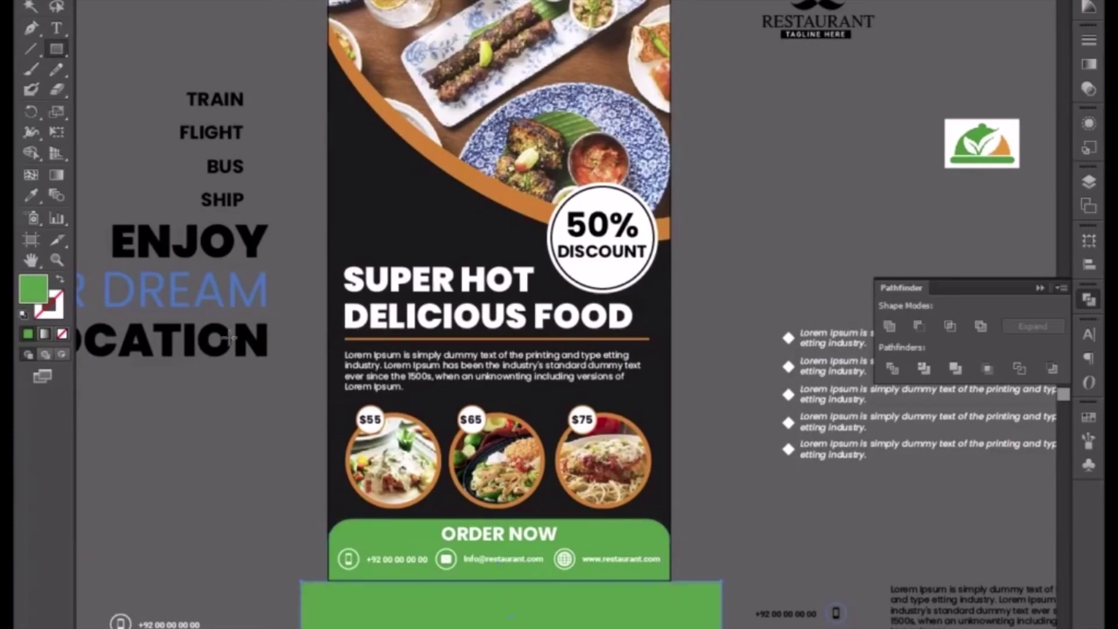
Divide the green footer with the rectangle, ungroup the result and delete the rectangle piece beyond the artboard's bottom edge
{"action": "left_click", "coordinate": [423, 593]}
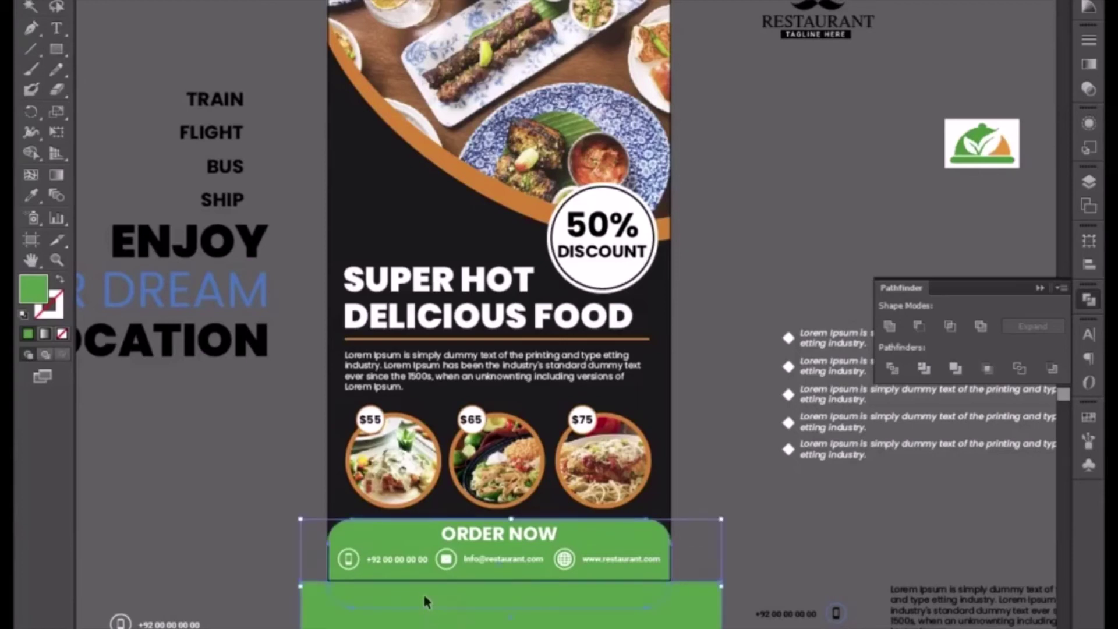
{"action": "left_click", "coordinate": [898, 368]}
{"action": "right_click", "coordinate": [592, 605]}
{"action": "left_click", "coordinate": [642, 531]}
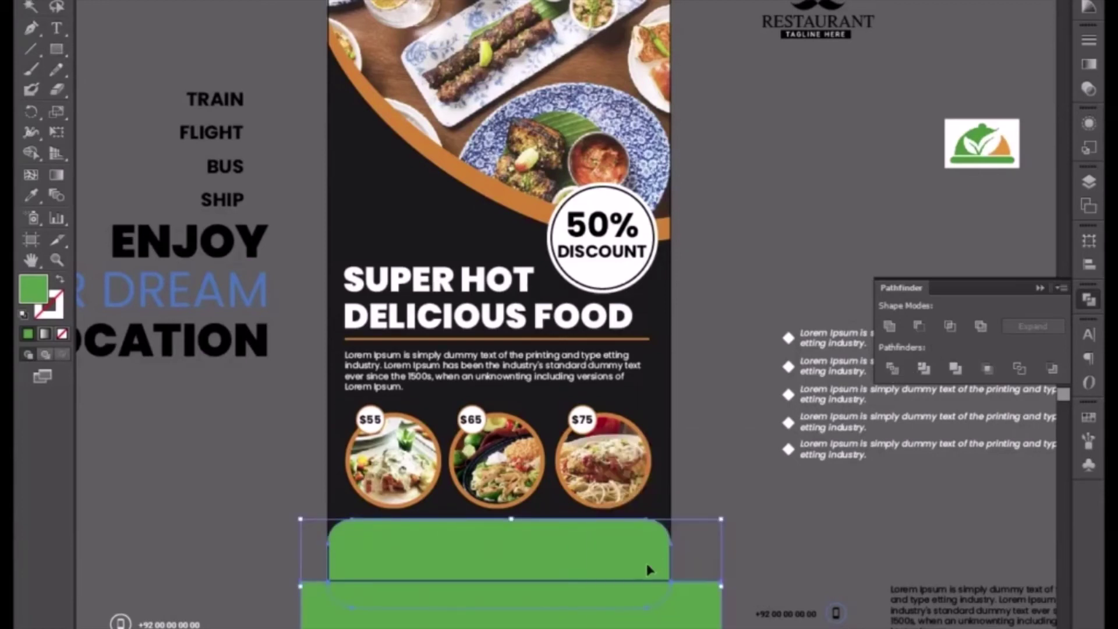
{"action": "right_click", "coordinate": [651, 595]}
{"action": "left_click", "coordinate": [687, 517]}
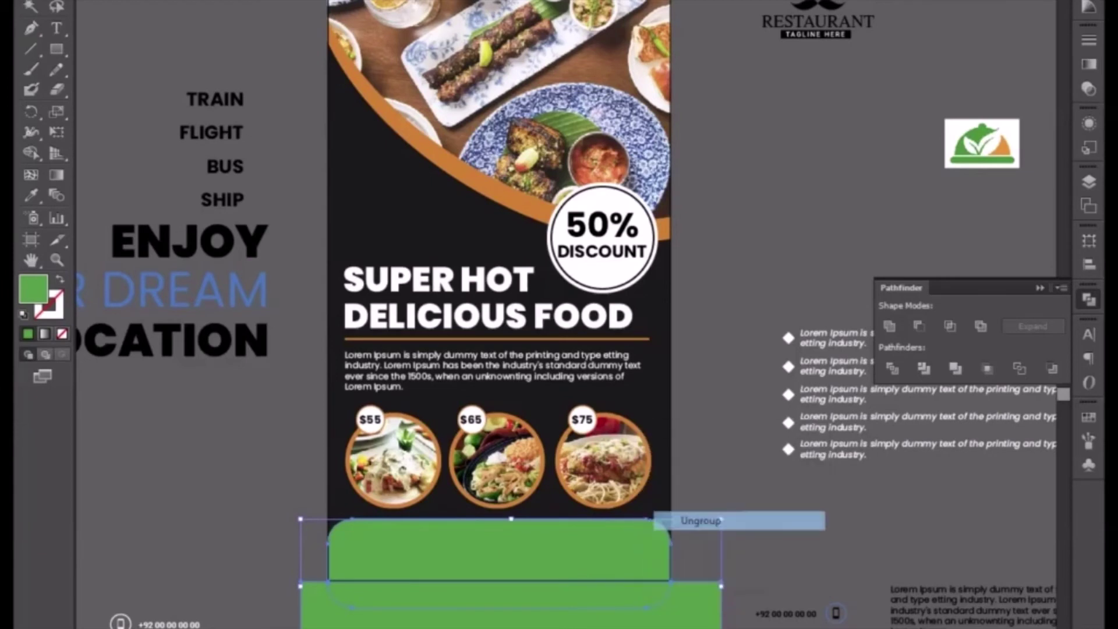
{"action": "key", "text": "ctrl+shift+a"}
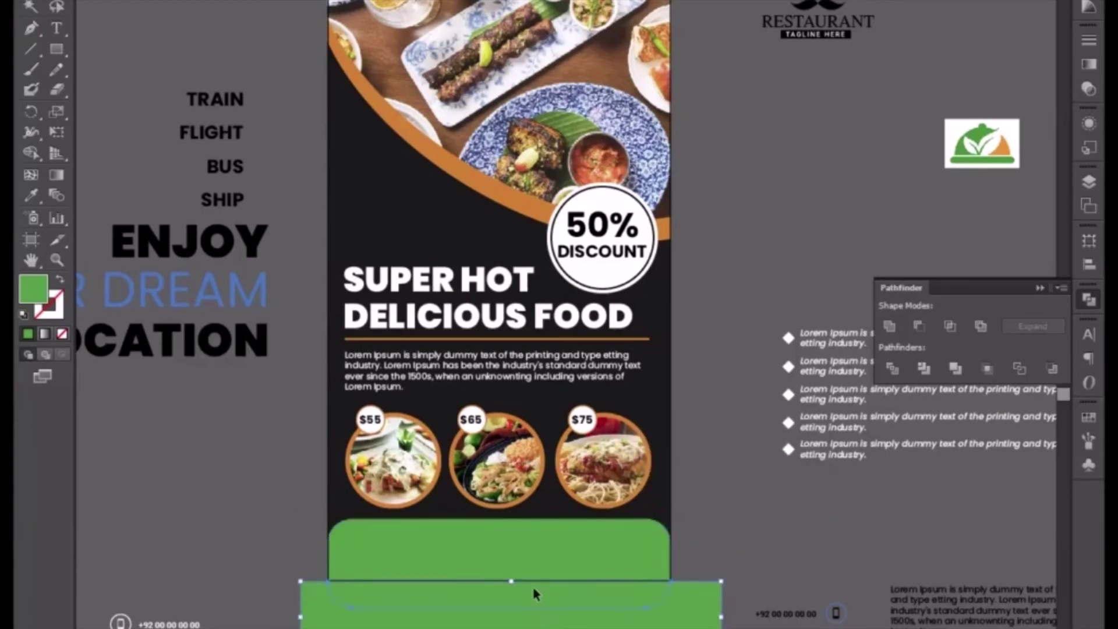
{"action": "key", "text": "Delete"}
Keep only the trimmed green footer piece and place it behind the ORDER NOW heading and contact details
{"action": "left_click", "coordinate": [524, 568]}
{"action": "key", "text": "Delete"}
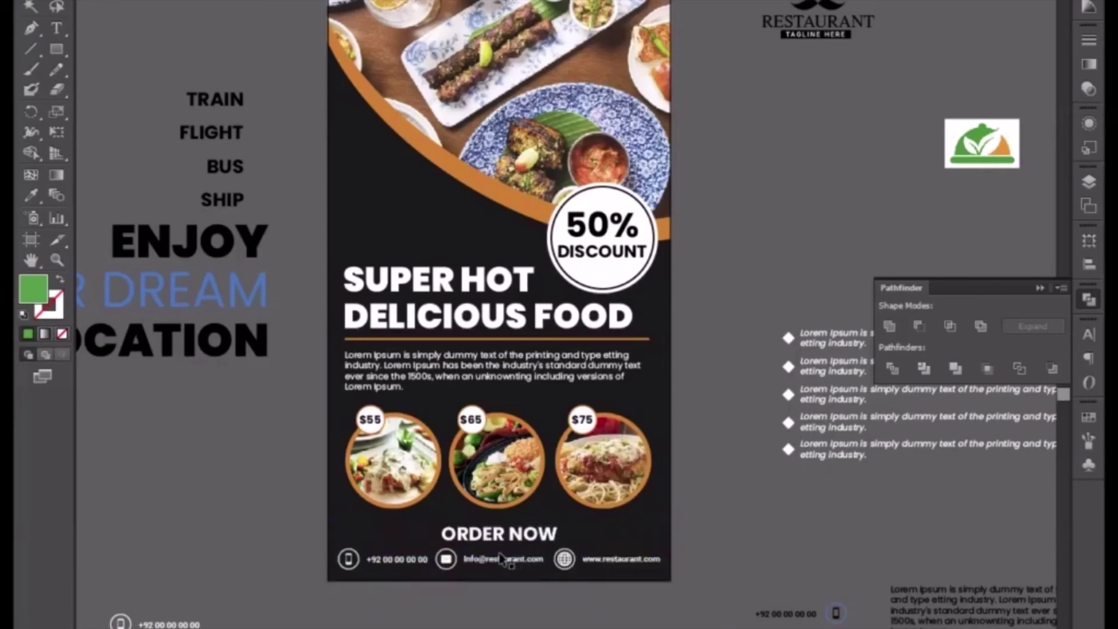
{"action": "left_click", "coordinate": [500, 539]}
{"action": "left_click", "coordinate": [608, 563], "text": "shift"}
{"action": "key", "text": "ctrl+z"}
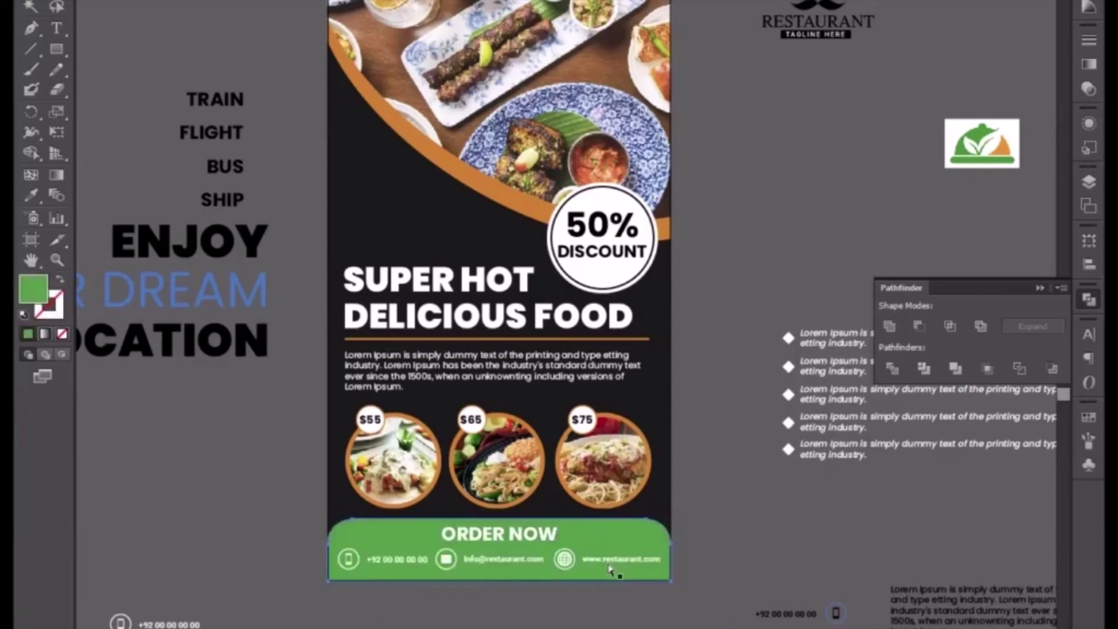
{"action": "key", "text": "ctrl+shift+a"}
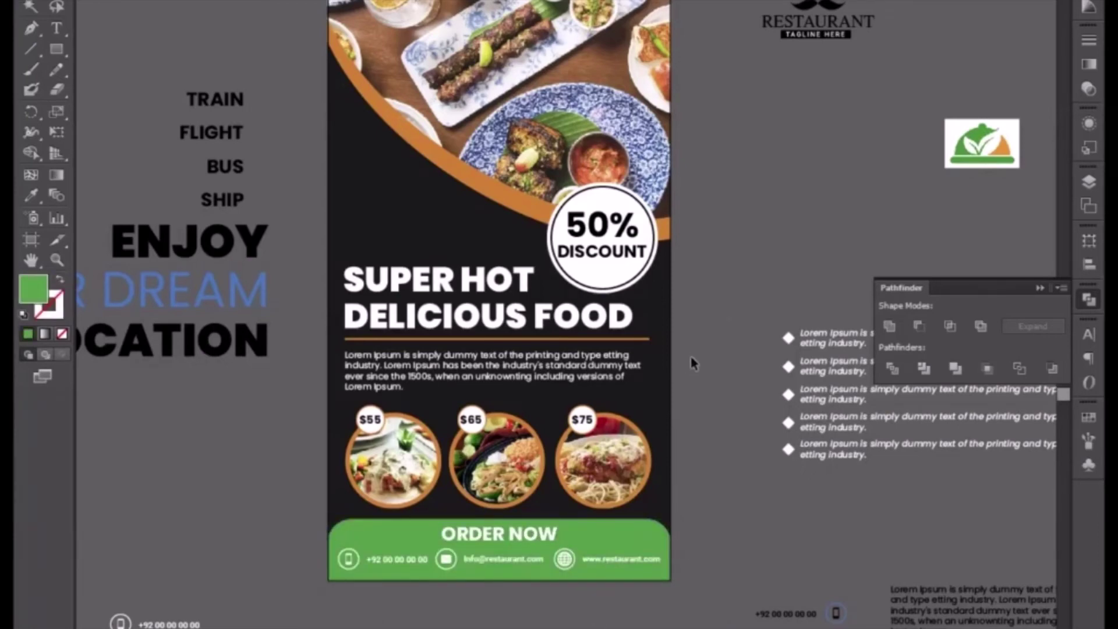
Recolour the restaurant logo's chef hat, moustache and RESTAURANT lettering from inside the logo group to white
{"action": "left_click_drag", "start_coordinate": [741, 276], "coordinate": [743, 554]}
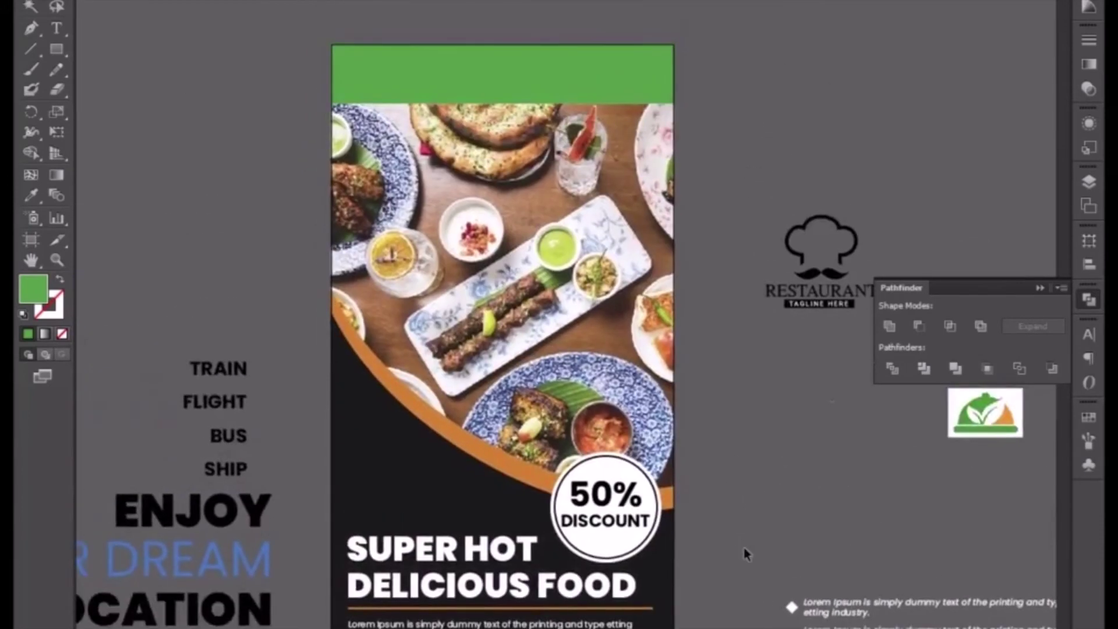
{"action": "left_click", "coordinate": [835, 298]}
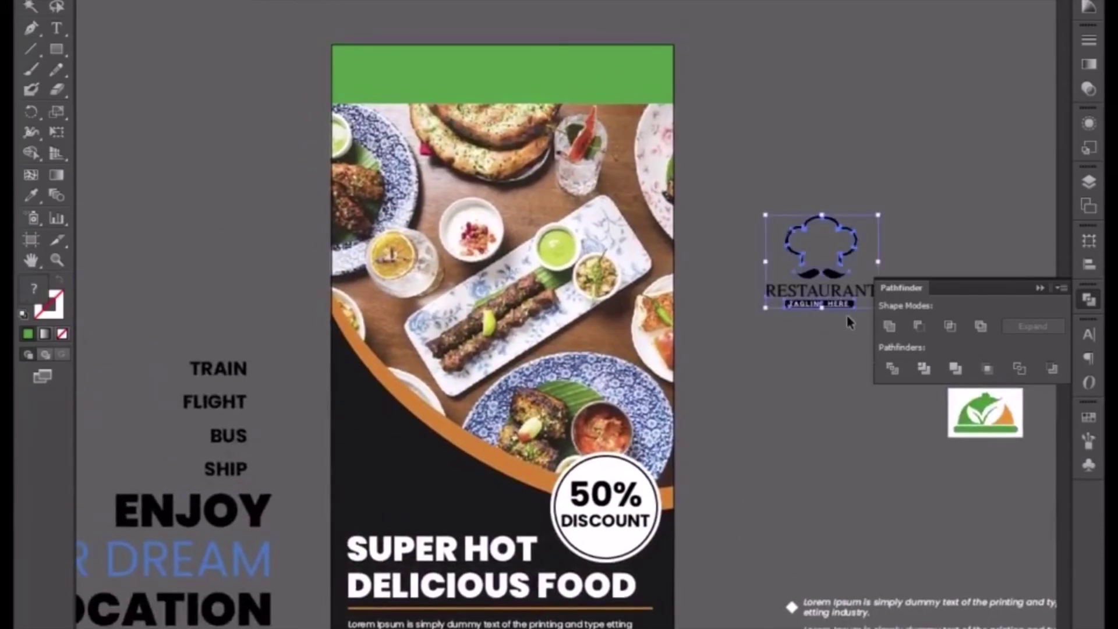
{"action": "left_click", "coordinate": [814, 198]}
{"action": "double_click", "coordinate": [816, 293]}
{"action": "left_click", "coordinate": [862, 290]}
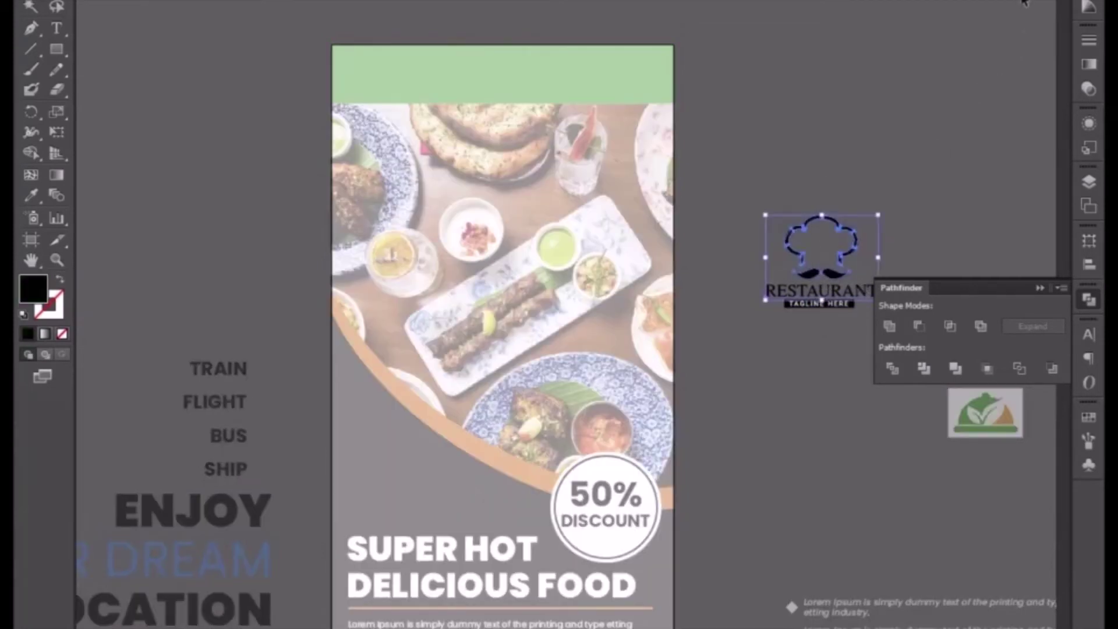
{"action": "left_click", "coordinate": [1089, 1]}
{"action": "left_click", "coordinate": [907, 0]}
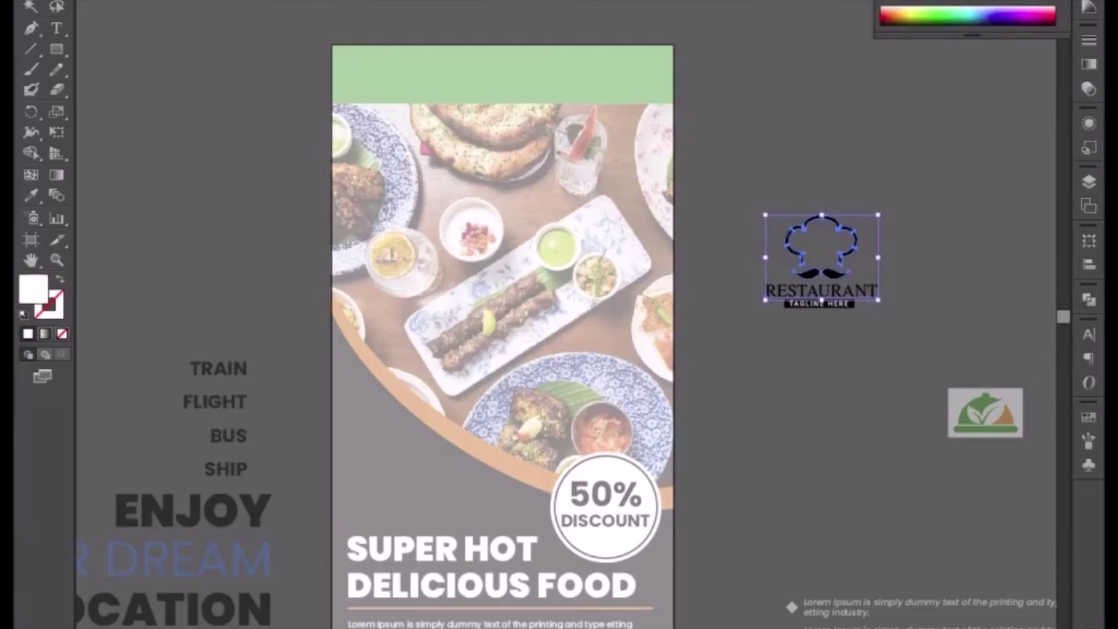
Make the logo's TAGLINE HERE text black and the bar behind it white, and leave the logo group
{"action": "left_click", "coordinate": [850, 305]}
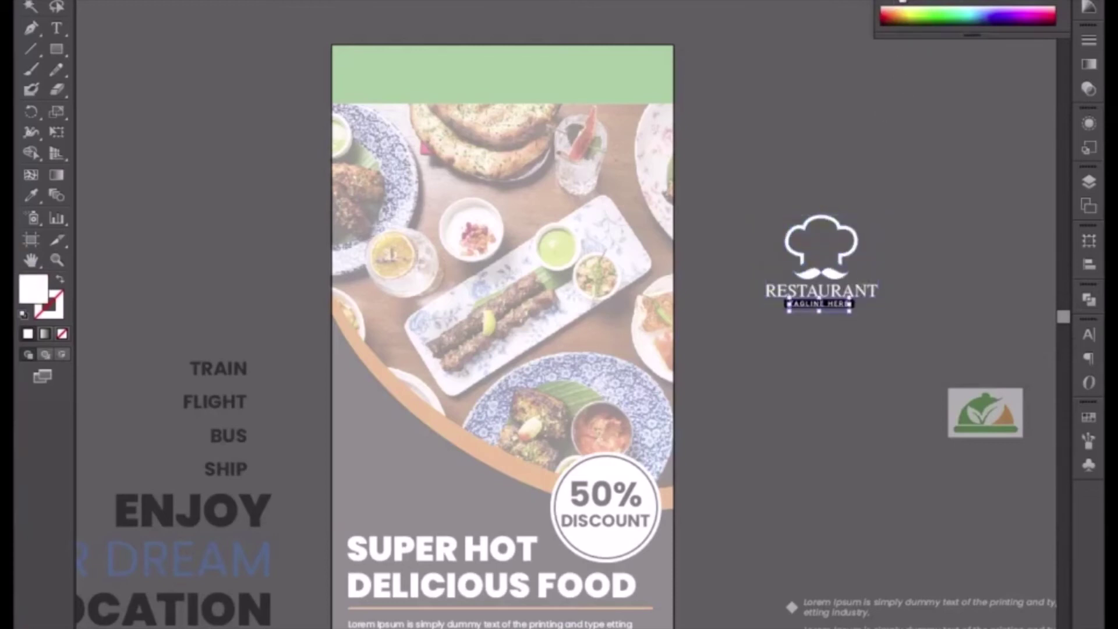
{"action": "key", "text": "d"}
{"action": "left_click", "coordinate": [852, 304]}
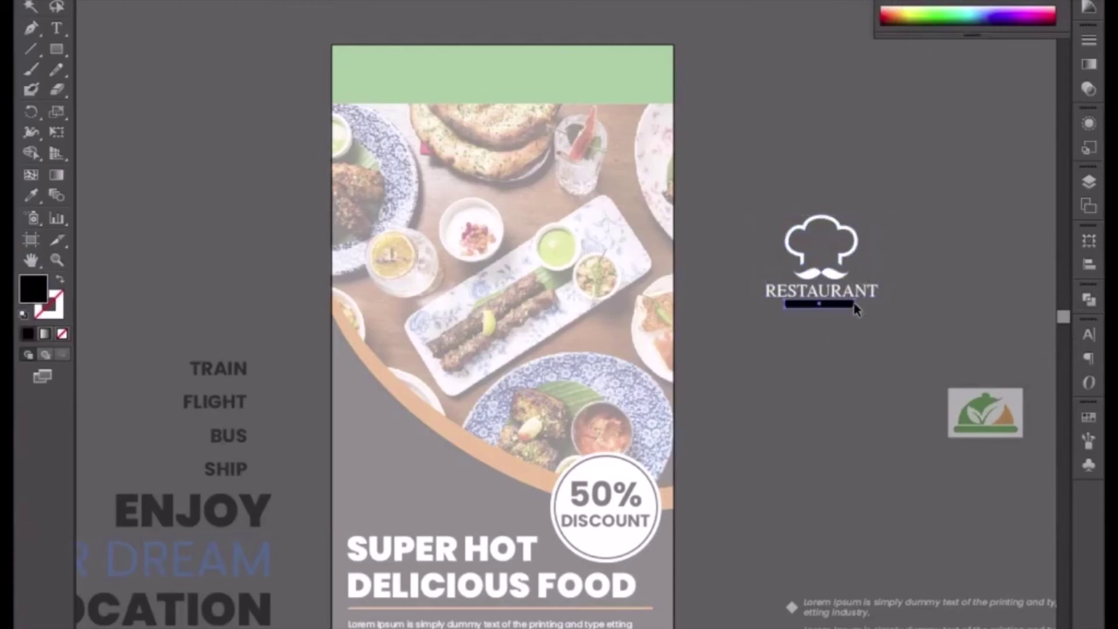
{"action": "left_click", "coordinate": [912, 1]}
{"action": "double_click", "coordinate": [934, 220]}
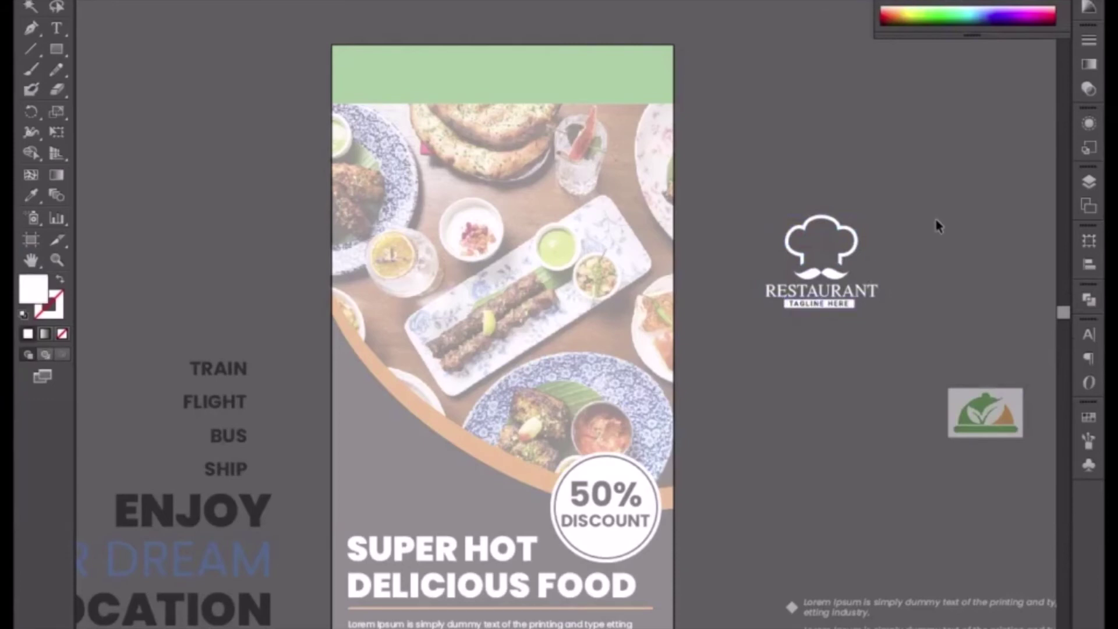
Shorten the green header band by raising its lower edge
{"action": "left_click", "coordinate": [524, 79]}
{"action": "left_click_drag", "start_coordinate": [502, 106], "coordinate": [505, 82]}
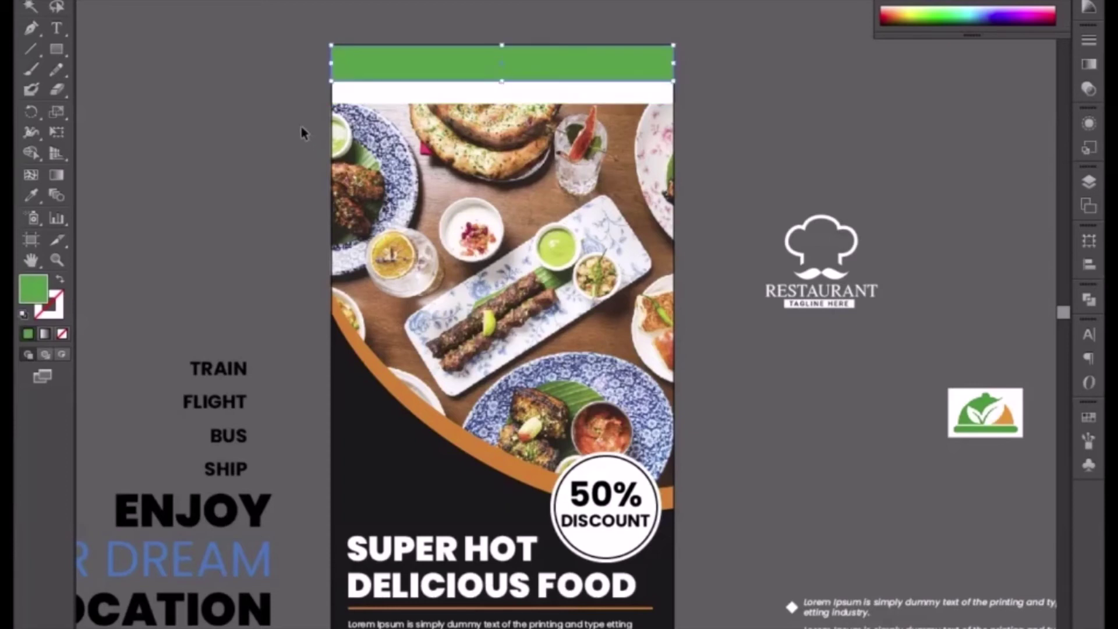
Move the table photo, orange curve and 50% DISCOUNT badge up together until the photo meets the green header band
{"action": "left_click", "coordinate": [391, 298]}
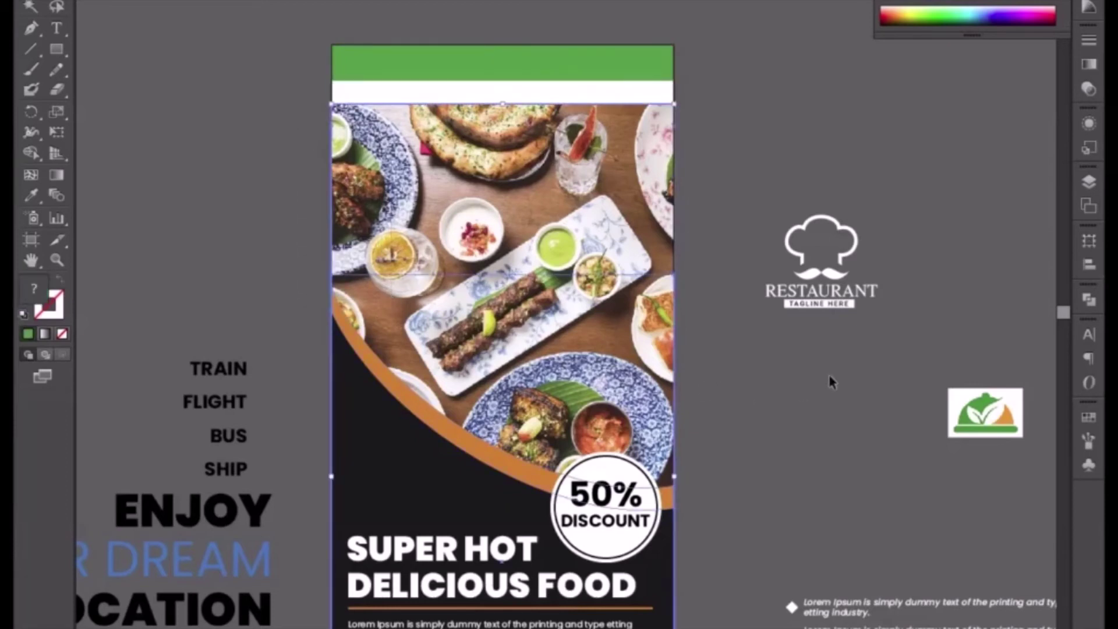
{"action": "left_click", "coordinate": [728, 408]}
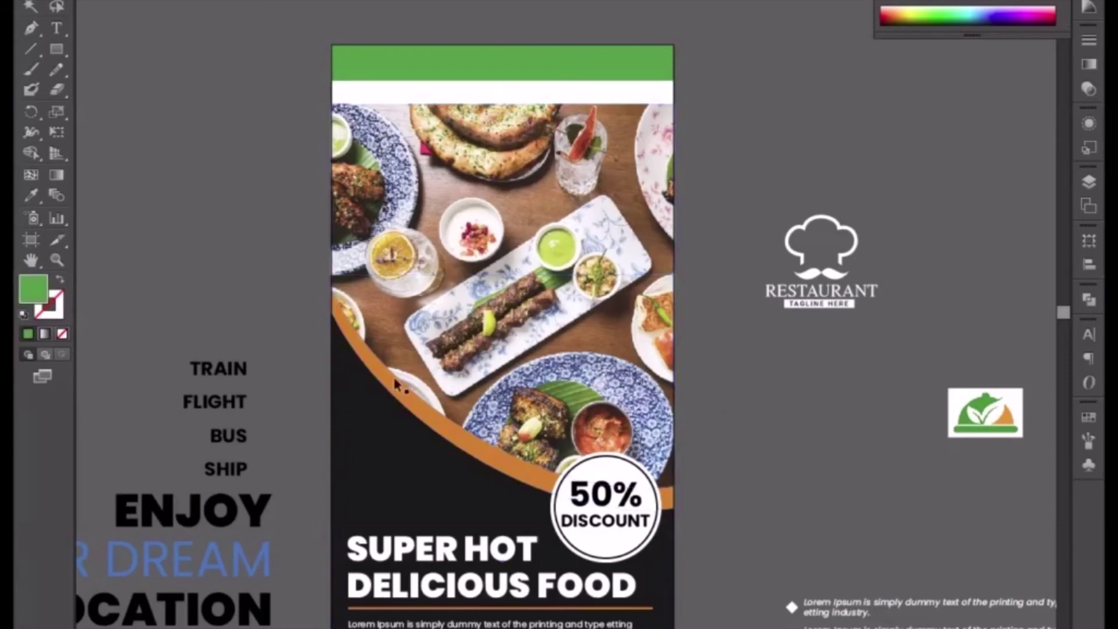
{"action": "left_click", "coordinate": [397, 382]}
{"action": "left_click", "coordinate": [468, 362], "text": "shift"}
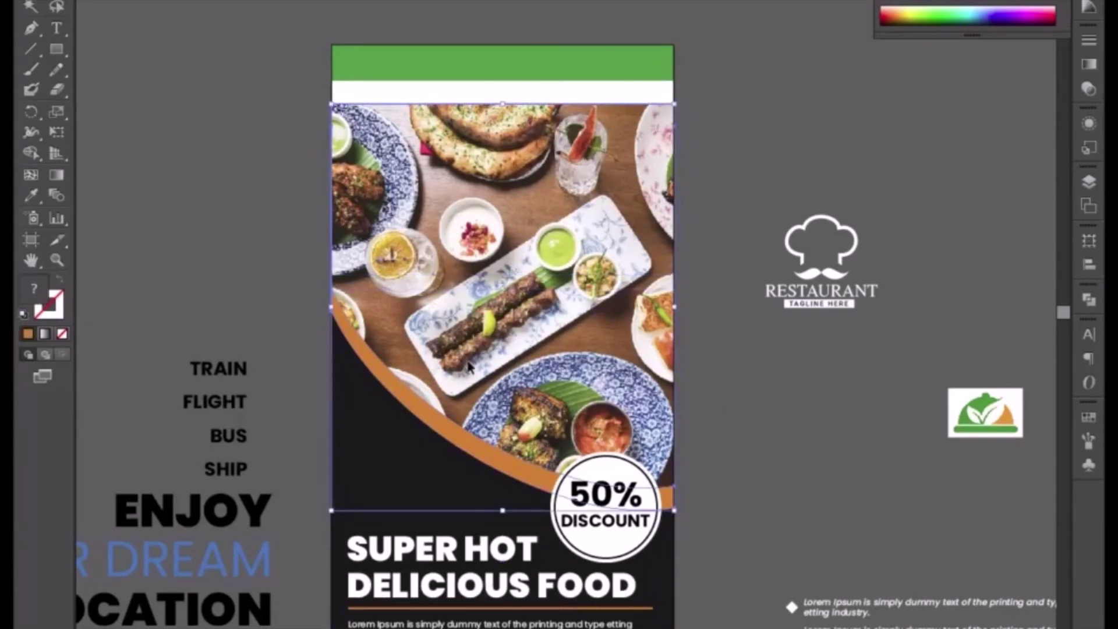
{"action": "left_click", "coordinate": [589, 524], "text": "shift"}
{"action": "key", "text": "Up"}
{"action": "key", "text": "Up"}
{"action": "key", "text": "Up"}
{"action": "key", "text": "Up"}
{"action": "key", "text": "Up"}
{"action": "key", "text": "Up"}
{"action": "key", "text": "Up"}
{"action": "key", "text": "Up"}
{"action": "key", "text": "Up"}
{"action": "key", "text": "Up"}
{"action": "key", "text": "Up"}
{"action": "key", "text": "Up"}
{"action": "key", "text": "Up"}
{"action": "key", "text": "Up"}
{"action": "key", "text": "Up"}
{"action": "key", "text": "Up"}
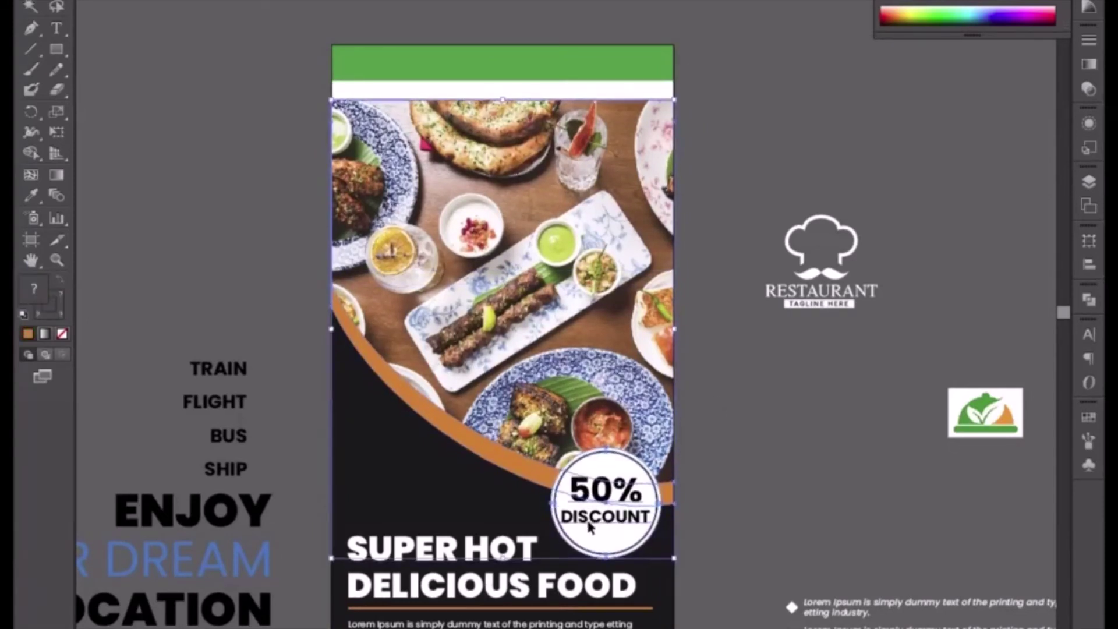
{"action": "key", "text": "Up"}
{"action": "key", "text": "Up"}
{"action": "key", "text": "Up"}
{"action": "key", "text": "Up"}
{"action": "key", "text": "Up"}
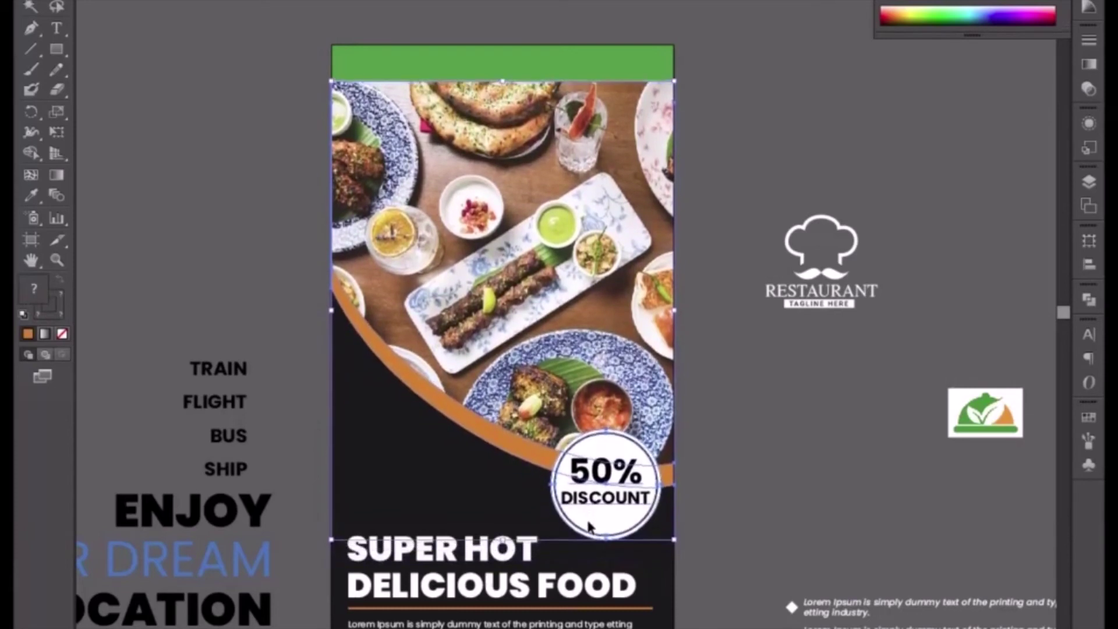
{"action": "left_click", "coordinate": [737, 510]}
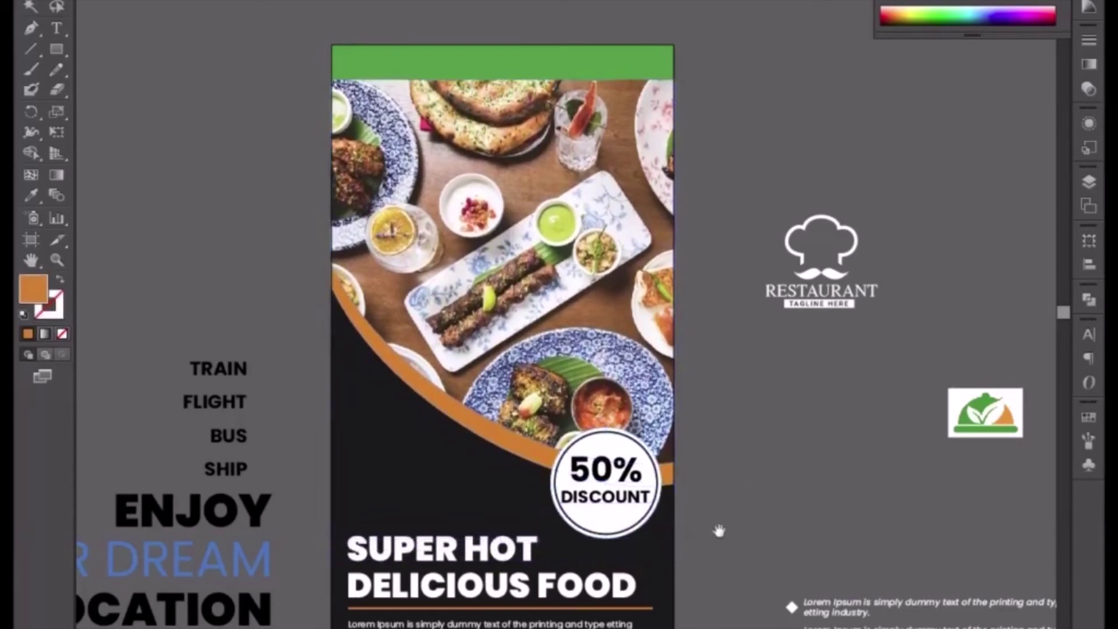
Place the white restaurant logo on the black area above the SUPER HOT heading, beside the discount badge
{"action": "left_click_drag", "start_coordinate": [720, 527], "coordinate": [717, 357]}
{"action": "left_click", "coordinate": [820, 129]}
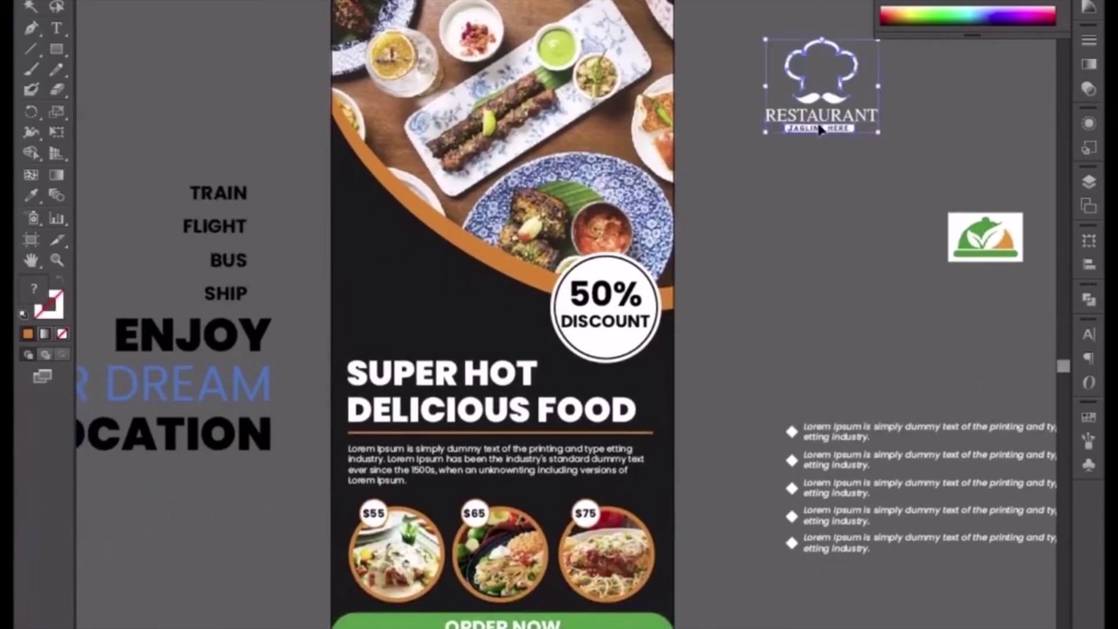
{"action": "left_click_drag", "start_coordinate": [832, 119], "coordinate": [424, 318]}
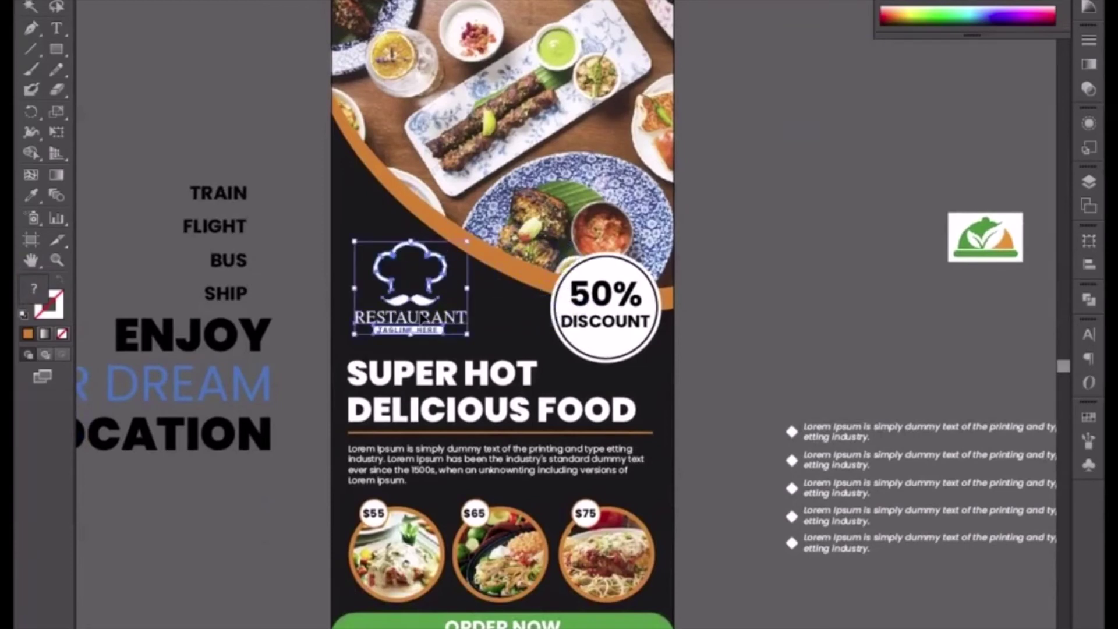
{"action": "key", "text": "Left"}
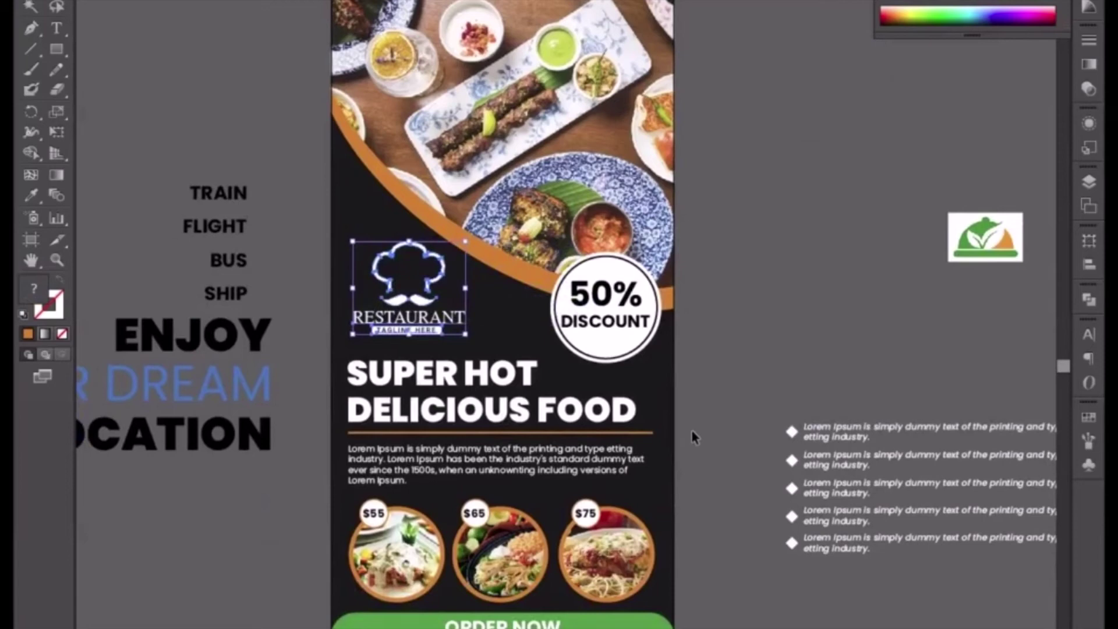
{"action": "left_click", "coordinate": [769, 224]}
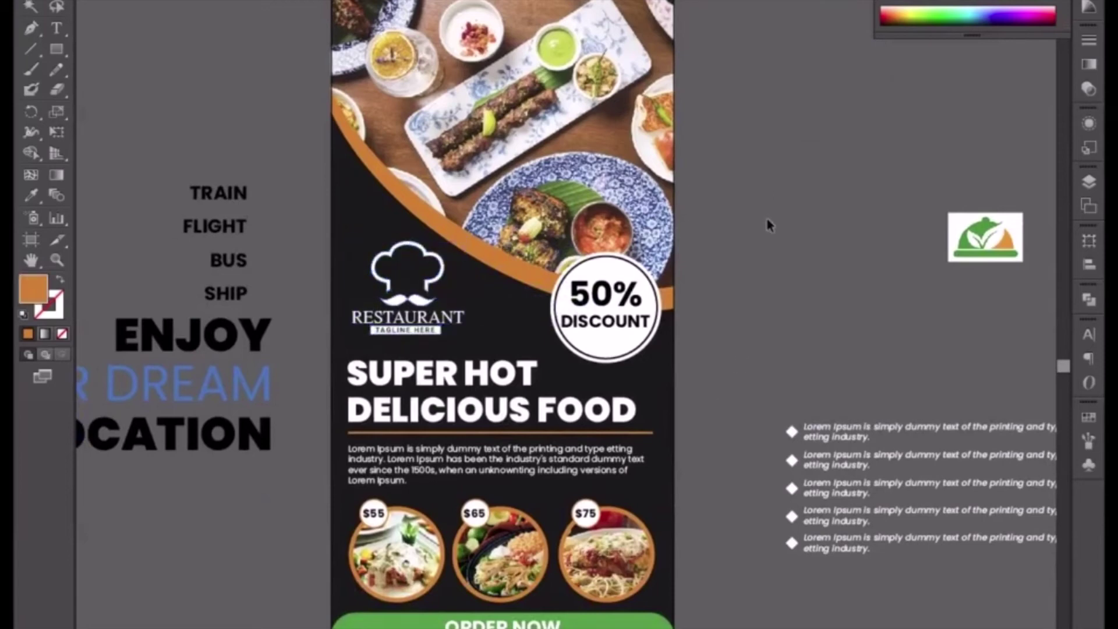
Nudge the restaurant logo left until it lines up with the left edge of the SUPER HOT heading
{"action": "left_click_drag", "start_coordinate": [767, 201], "coordinate": [799, 359]}
{"action": "left_click", "coordinate": [441, 483]}
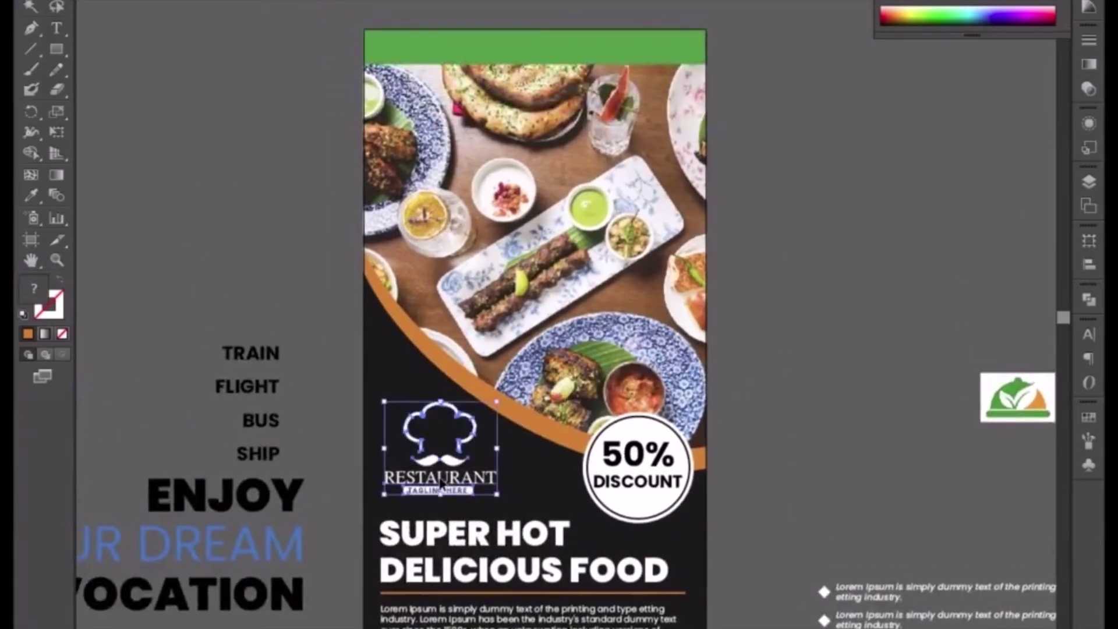
{"action": "key", "text": "Left"}
{"action": "key", "text": "Left"}
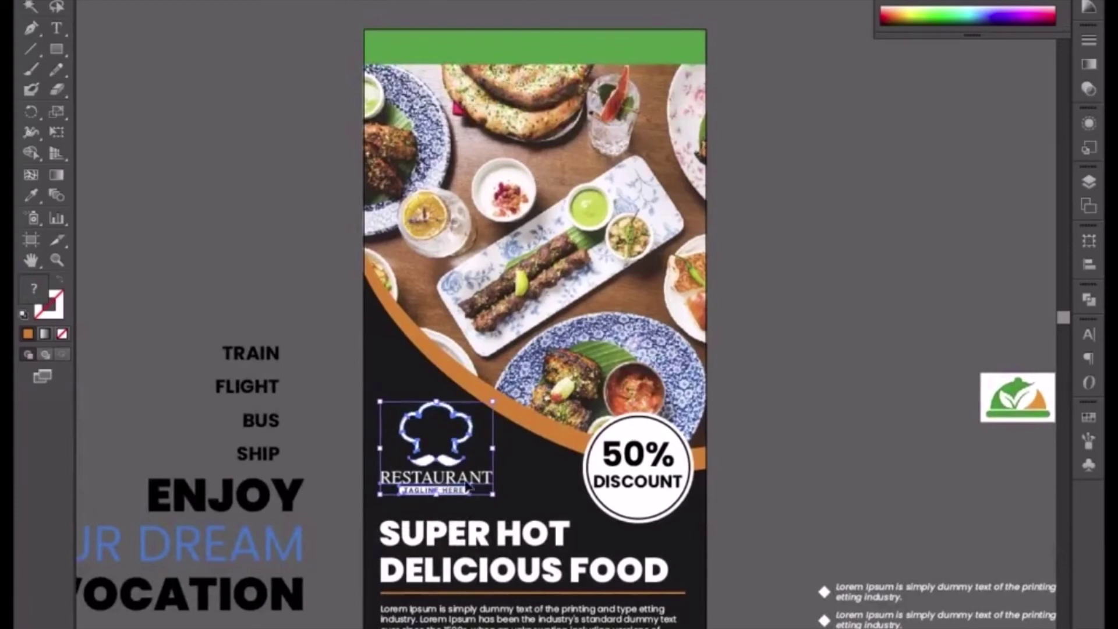
{"action": "left_click", "coordinate": [728, 390]}
Clear the unused bulleted Lorem Ipsum list from the canvas beside the flyer
{"action": "left_click_drag", "start_coordinate": [814, 461], "coordinate": [738, 349]}
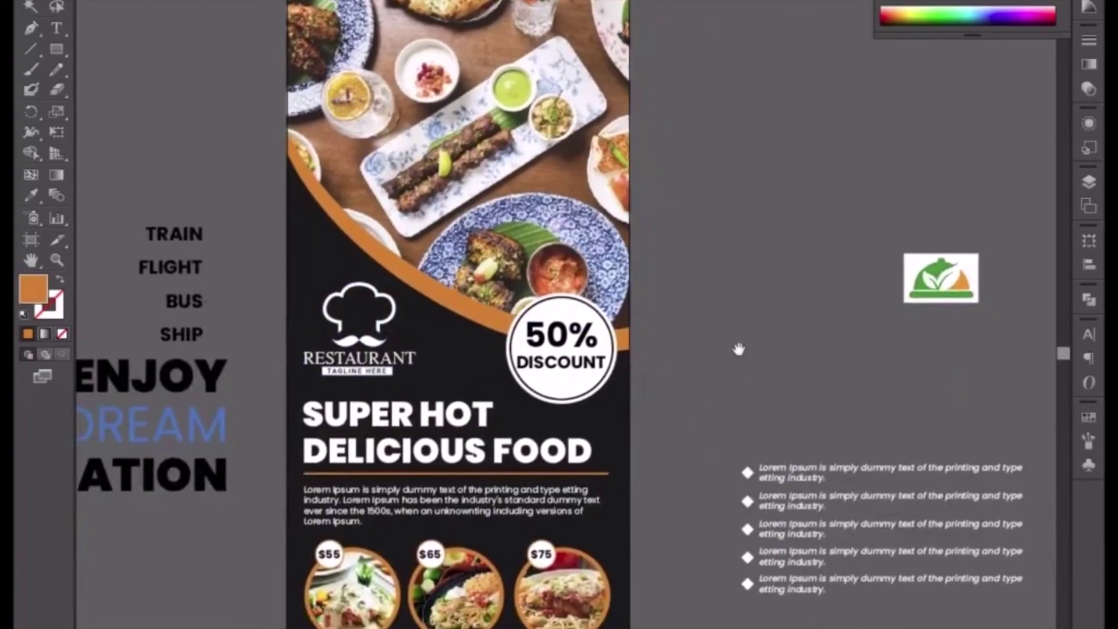
{"action": "scroll", "coordinate": [738, 349], "scroll_direction": "right", "scroll_amount": 2}
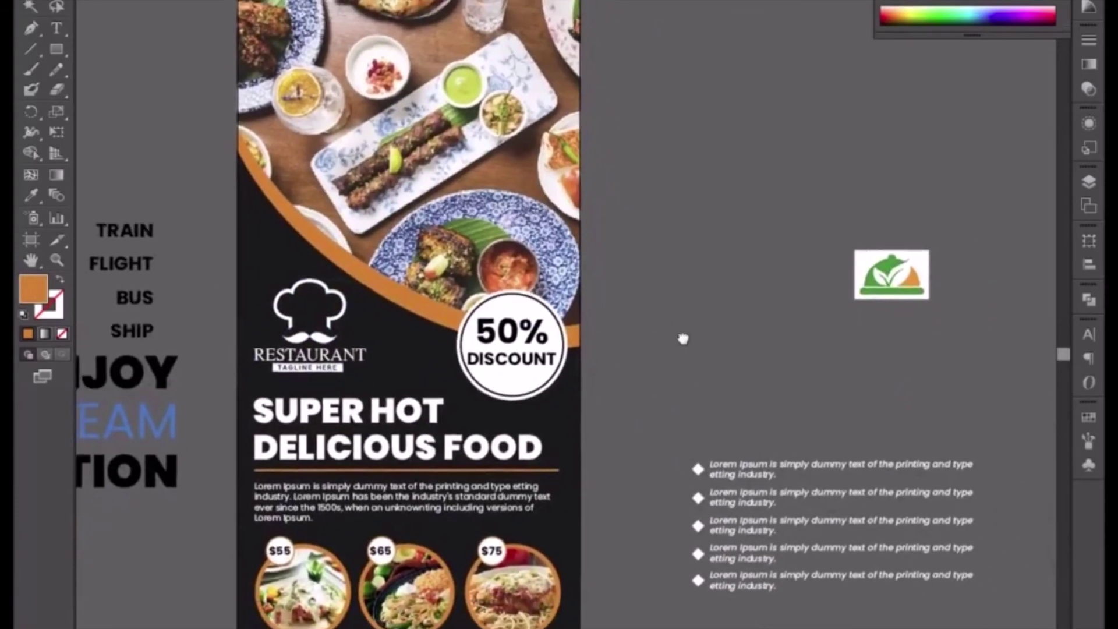
{"action": "scroll", "coordinate": [691, 345], "scroll_direction": "down", "scroll_amount": 4}
{"action": "left_click_drag", "start_coordinate": [689, 310], "coordinate": [289, 608]}
{"action": "scroll", "coordinate": [658, 463], "scroll_direction": "up", "scroll_amount": 4}
{"action": "scroll", "coordinate": [659, 463], "scroll_direction": "right", "scroll_amount": 2}
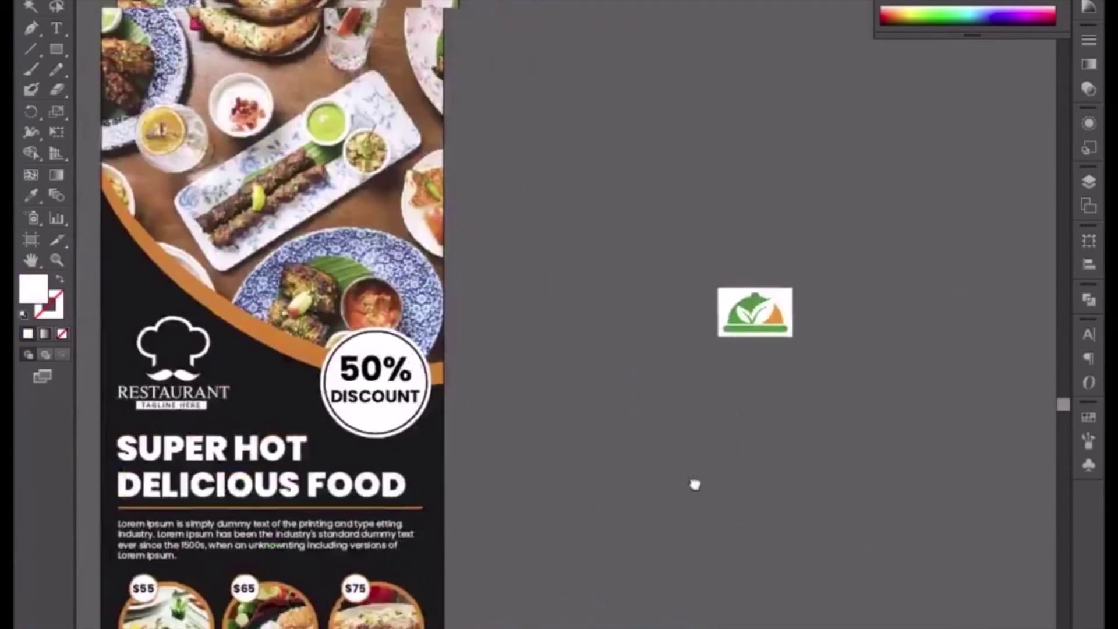
Move the green and orange leaf logo farther to the right of the flyer
{"action": "left_click_drag", "start_coordinate": [775, 337], "coordinate": [928, 334]}
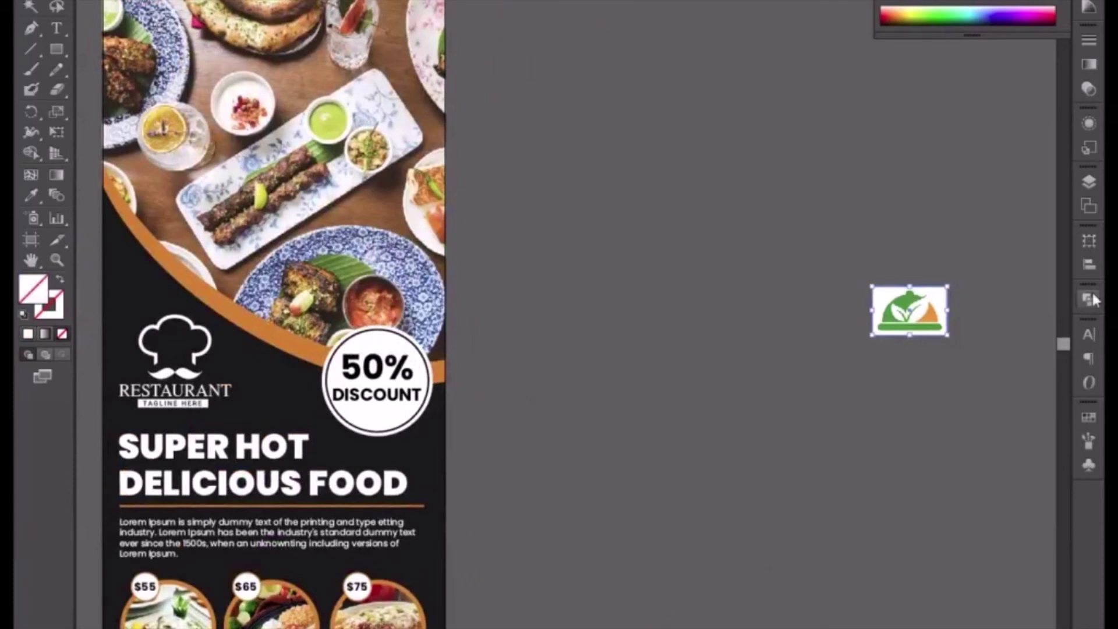
Add a second blank artboard directly to the right of the flyer's artboard
{"action": "left_click", "coordinate": [1090, 210]}
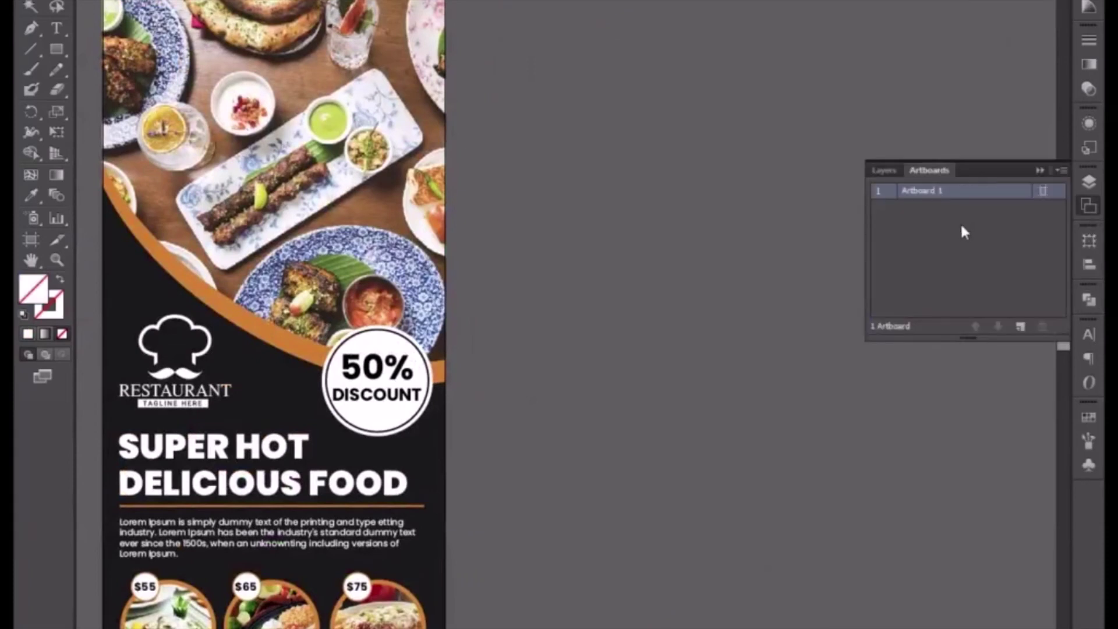
{"action": "left_click", "coordinate": [1021, 327]}
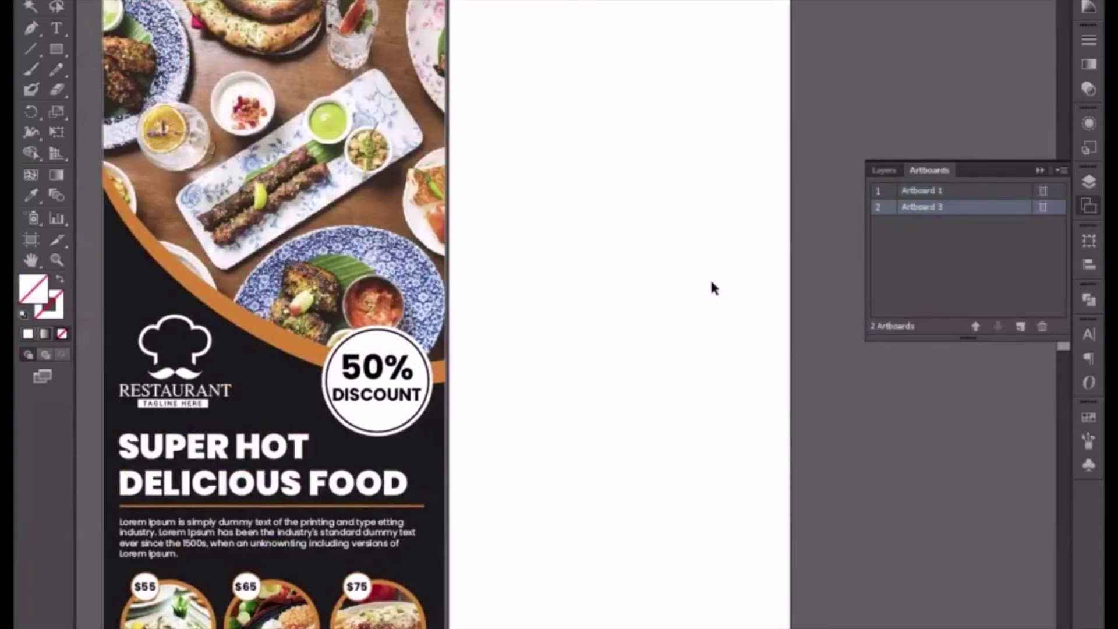
{"action": "left_click_drag", "start_coordinate": [639, 245], "coordinate": [735, 264]}
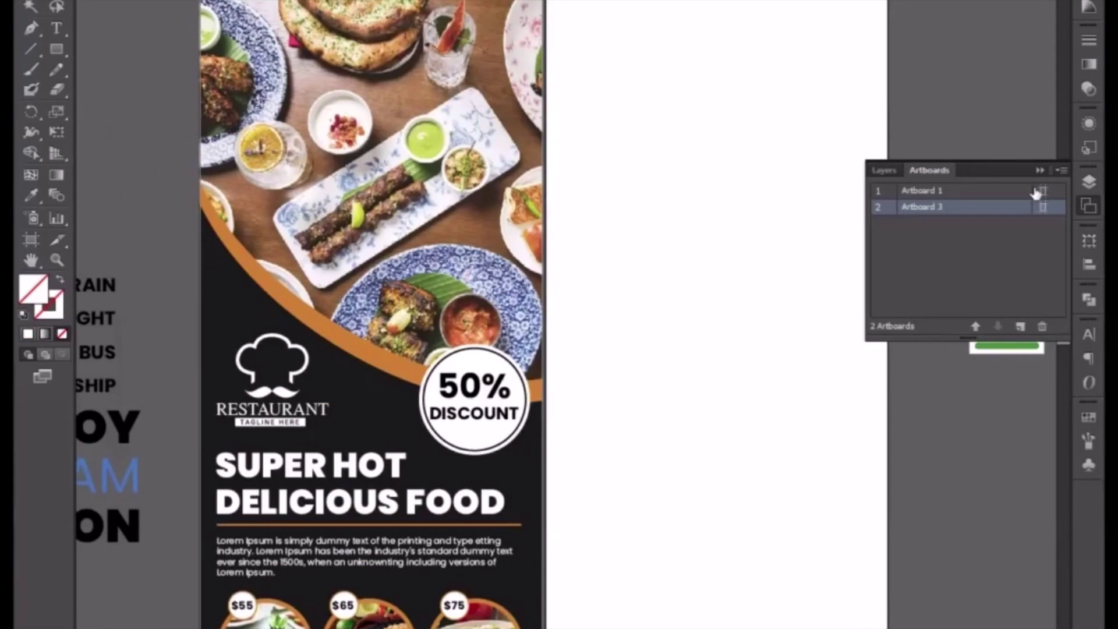
{"action": "left_click", "coordinate": [1040, 170]}
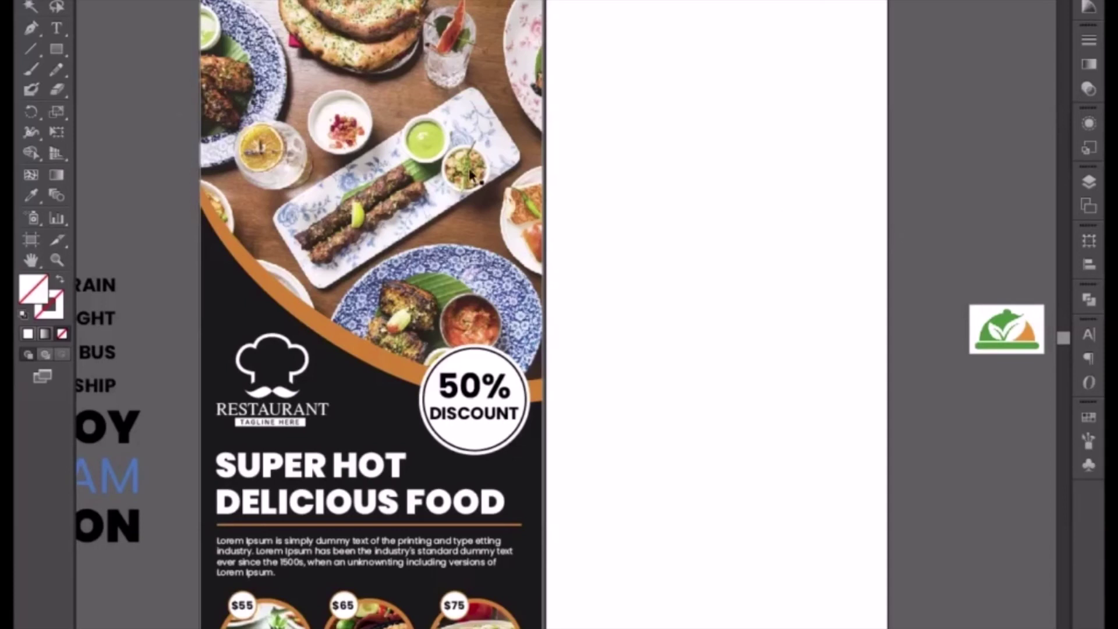
Draw a circle overlapping the new artboard's upper right corner and fill it with the green of the flyer's header bar
{"action": "left_click", "coordinate": [64, 52]}
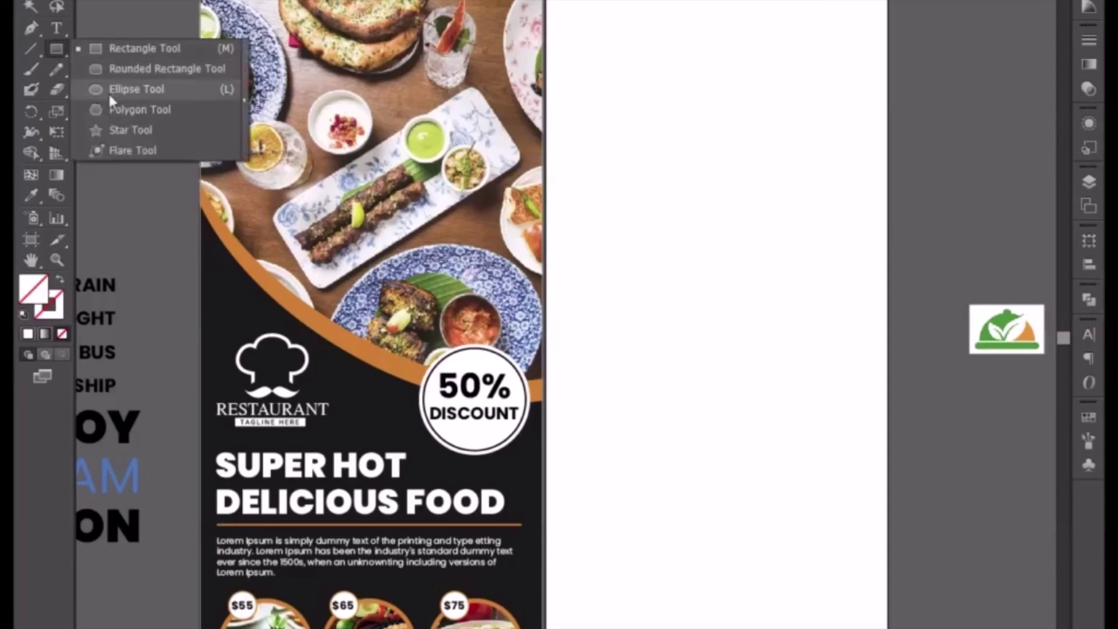
{"action": "left_click", "coordinate": [108, 92]}
{"action": "mouse_move", "coordinate": [754, 31]}
{"action": "left_mouse_down"}
{"action": "mouse_move", "coordinate": [885, 161]}
{"action": "mouse_move", "coordinate": [921, 260]}
{"action": "mouse_move", "coordinate": [914, 209]}
{"action": "mouse_move", "coordinate": [879, 180]}
{"action": "mouse_move", "coordinate": [888, 131]}
{"action": "mouse_move", "coordinate": [907, 121]}
{"action": "left_mouse_up"}
{"action": "scroll", "coordinate": [810, 163], "scroll_direction": "up", "scroll_amount": 5}
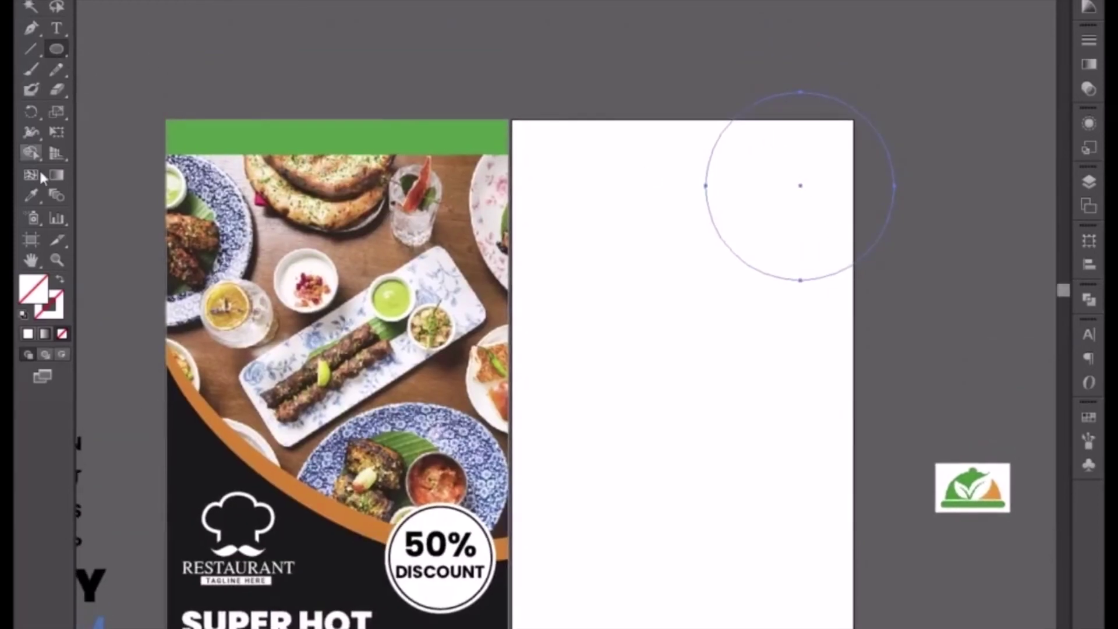
{"action": "left_click", "coordinate": [31, 195]}
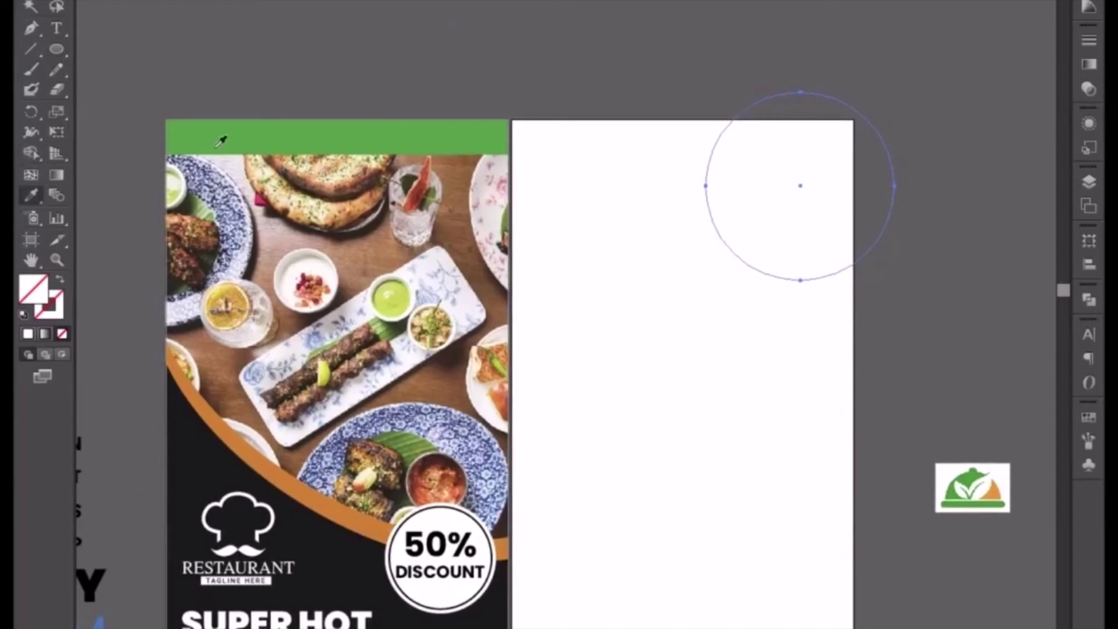
{"action": "left_click", "coordinate": [225, 138]}
{"action": "key", "text": "v"}
{"action": "scroll", "coordinate": [697, 131], "scroll_direction": "down", "scroll_amount": 3}
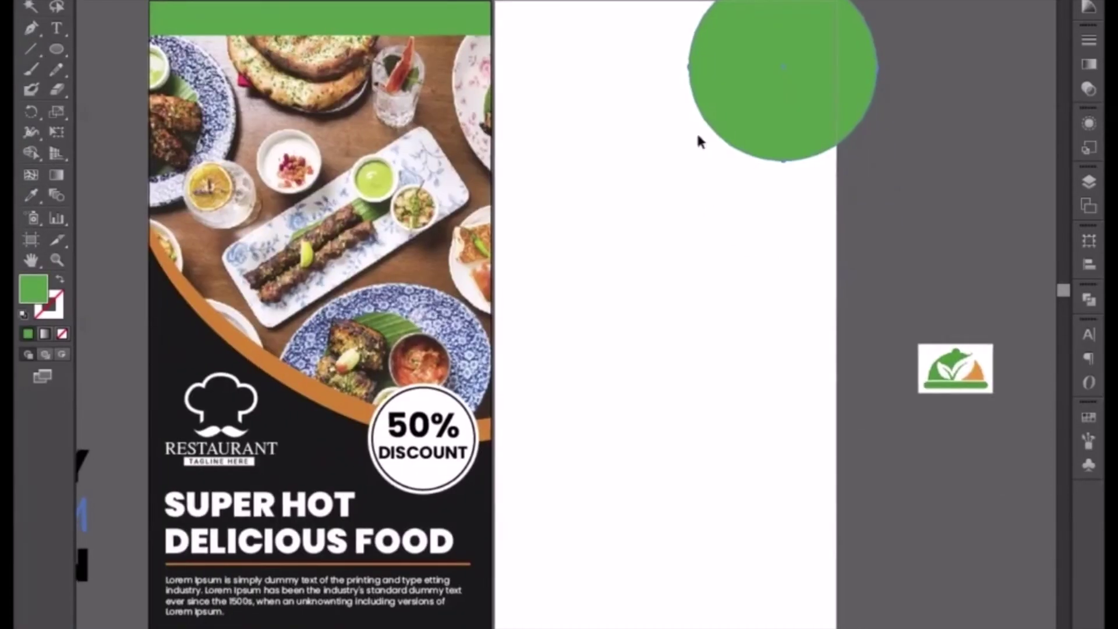
Place an enlarged copy of the green circle below the first, slightly overhanging the artboard's right edge
{"action": "left_click_drag", "start_coordinate": [738, 115], "coordinate": [680, 252]}
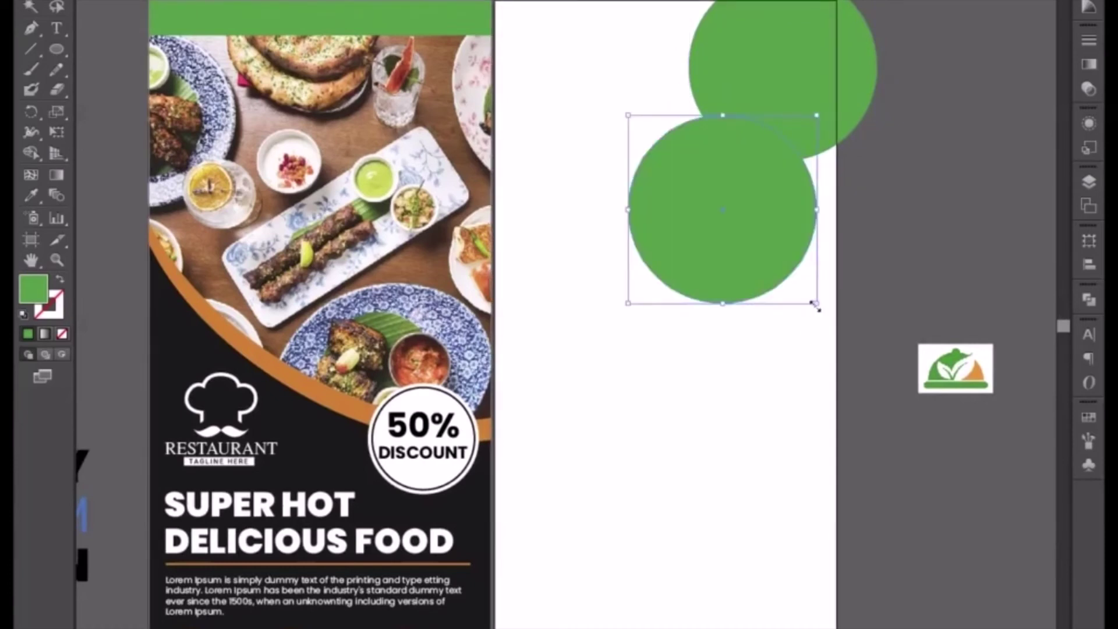
{"action": "left_click_drag", "start_coordinate": [814, 304], "coordinate": [910, 398]}
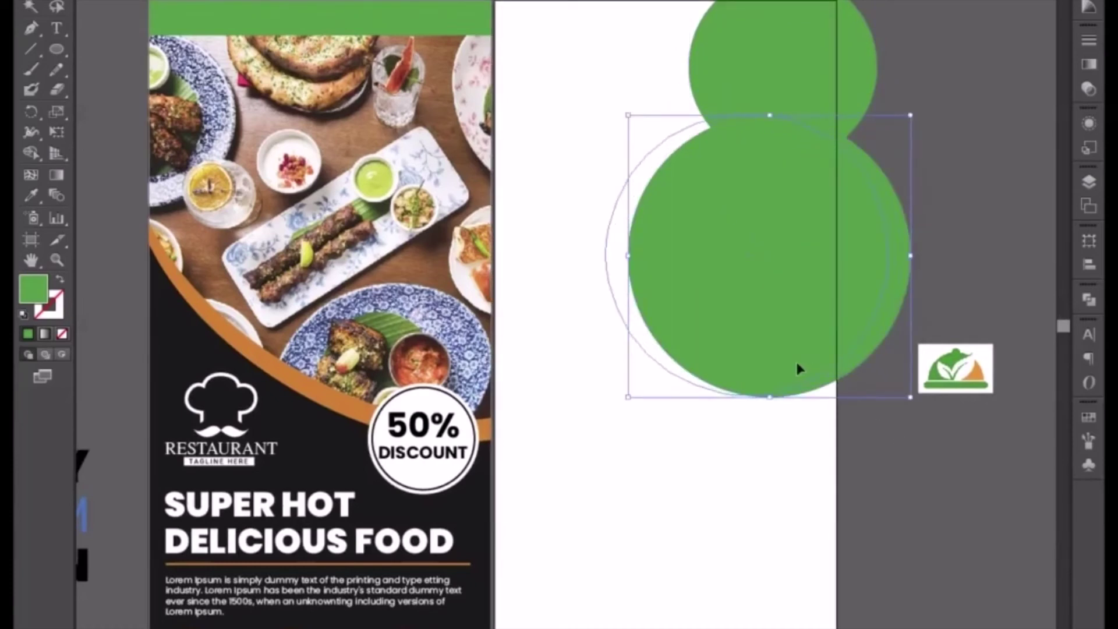
{"action": "left_click_drag", "start_coordinate": [797, 365], "coordinate": [764, 365]}
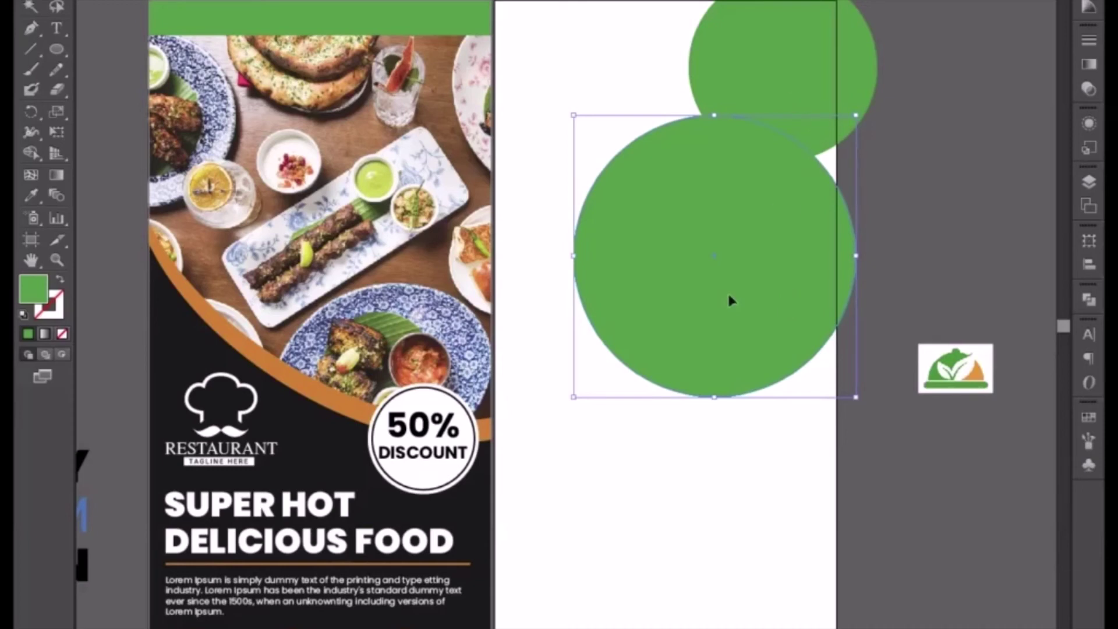
{"action": "left_click_drag", "start_coordinate": [730, 294], "coordinate": [736, 252]}
{"action": "key", "text": "ctrl+z"}
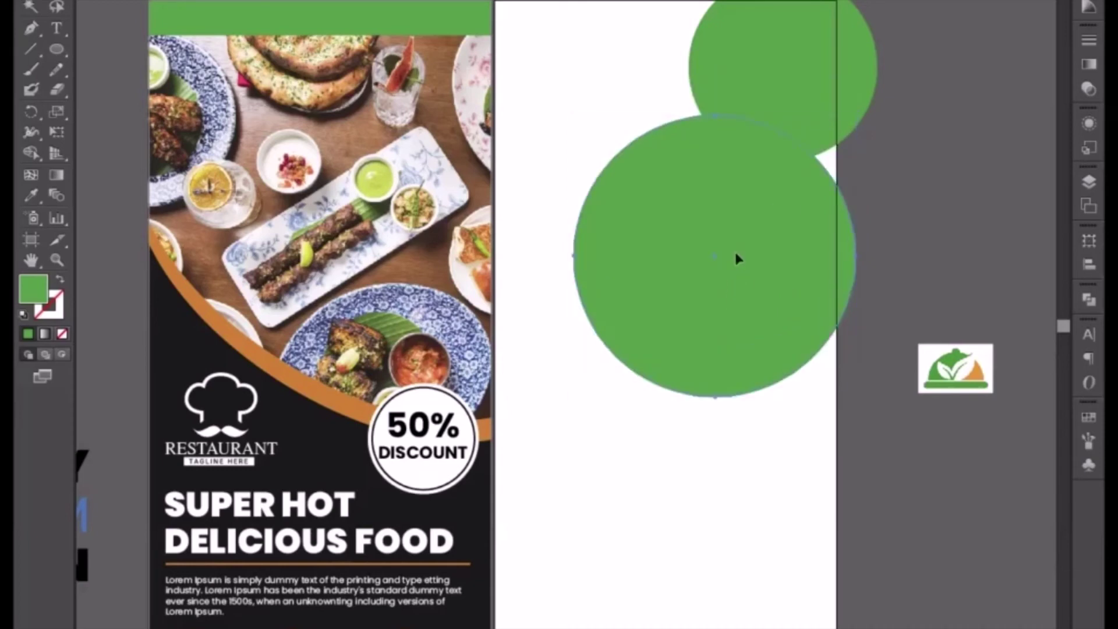
Enlarge the big green circle down and to the left, and shrink the upper corner circle slightly
{"action": "left_click", "coordinate": [910, 232]}
{"action": "left_click", "coordinate": [826, 58]}
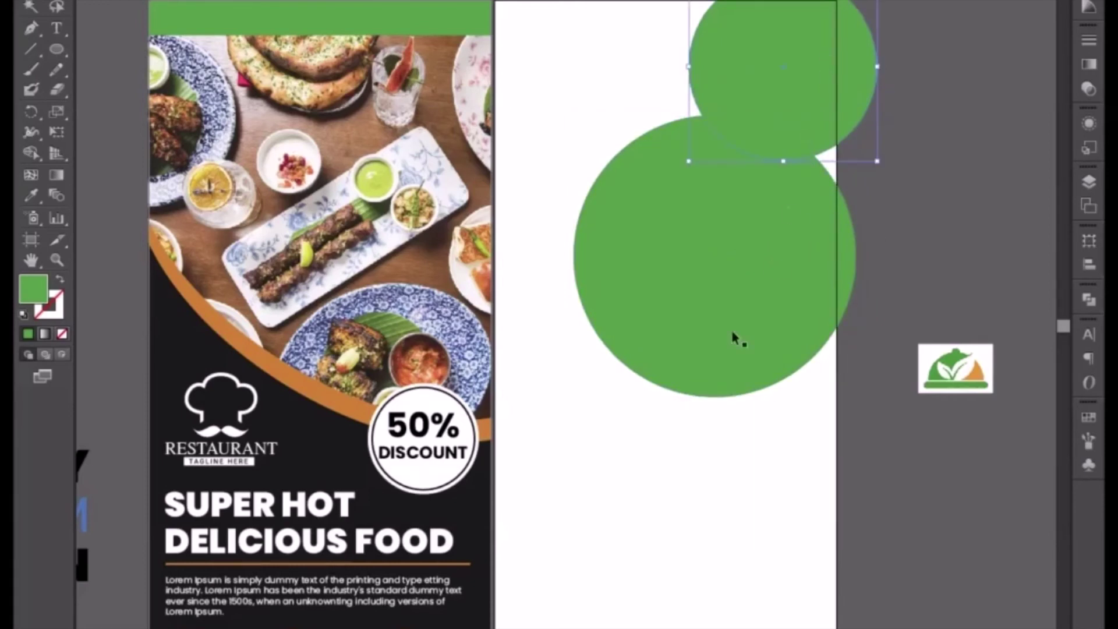
{"action": "left_click", "coordinate": [726, 325]}
{"action": "left_click_drag", "start_coordinate": [573, 393], "coordinate": [542, 434]}
{"action": "left_click", "coordinate": [755, 75]}
{"action": "left_click_drag", "start_coordinate": [689, 0], "coordinate": [709, 0]}
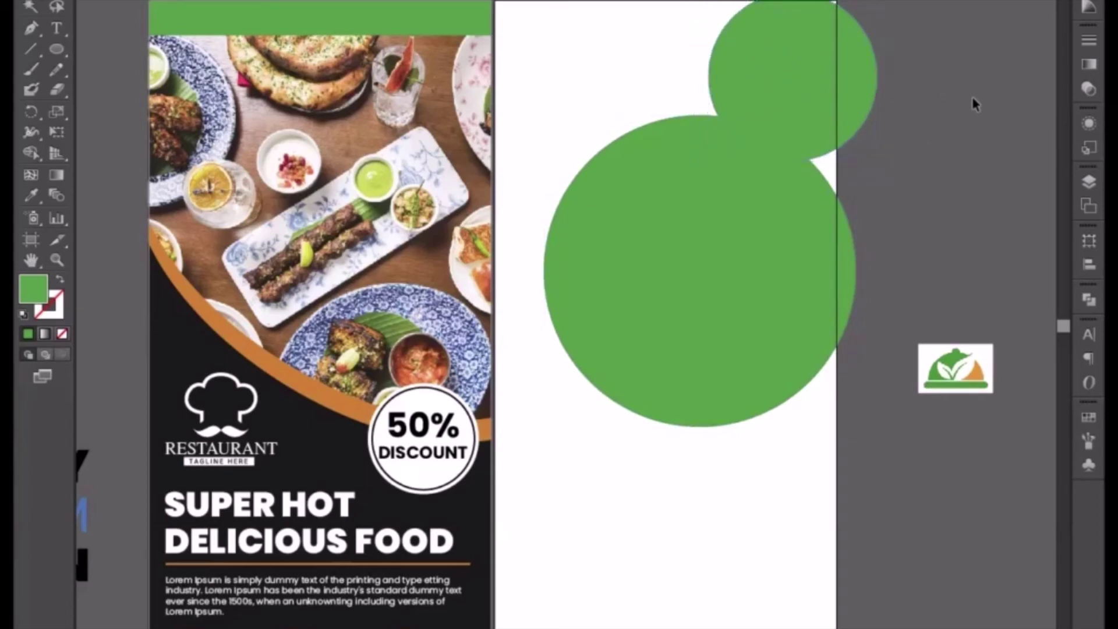
Copy the small green circle onto the new artboard's left edge and enlarge the big circle until the two overlap more
{"action": "left_click_drag", "start_coordinate": [772, 116], "coordinate": [523, 409]}
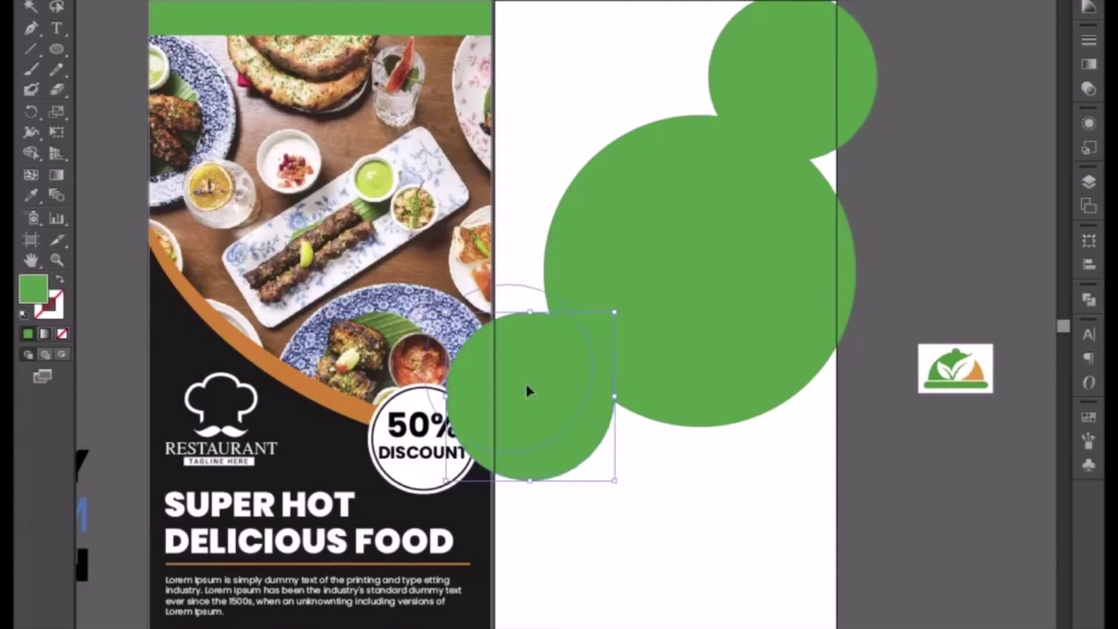
{"action": "left_click_drag", "start_coordinate": [522, 394], "coordinate": [493, 371]}
{"action": "left_click", "coordinate": [641, 341]}
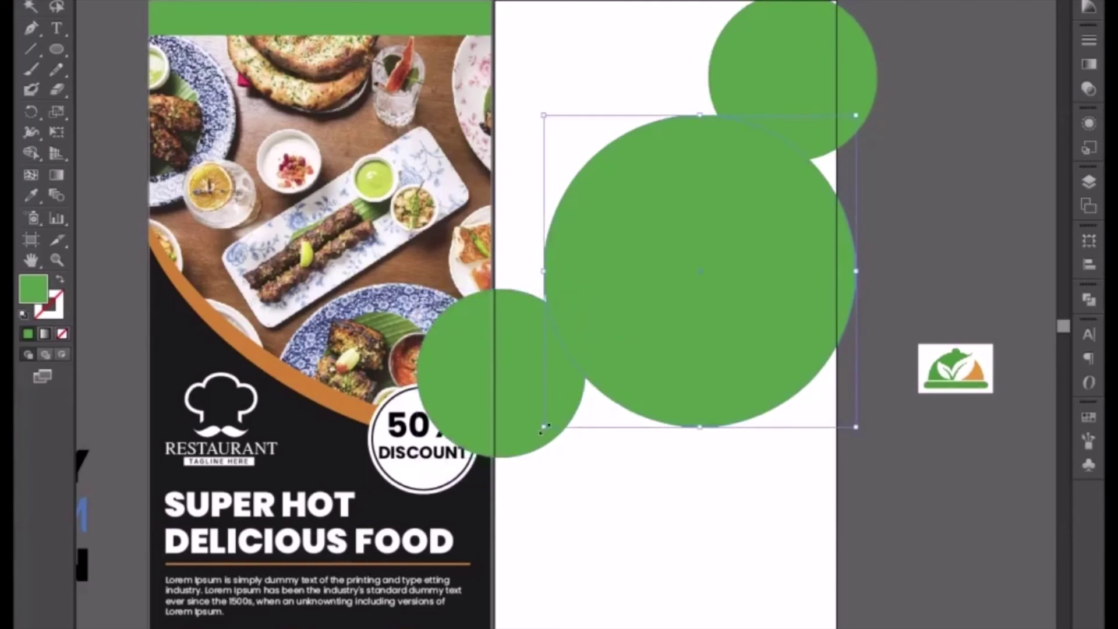
{"action": "left_click_drag", "start_coordinate": [544, 428], "coordinate": [518, 485]}
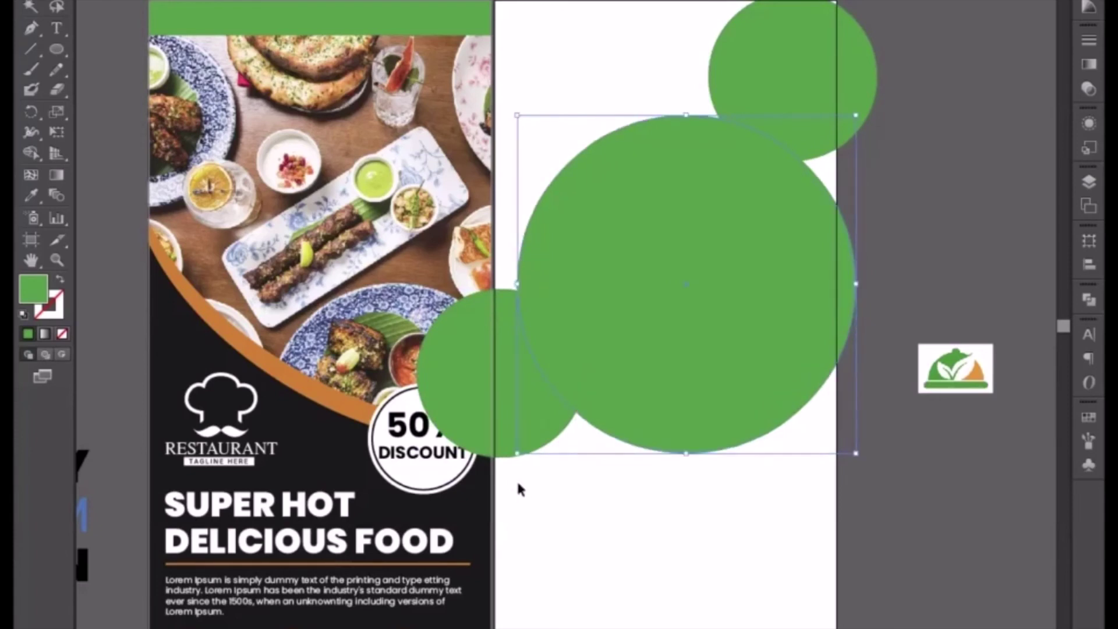
{"action": "left_click", "coordinate": [577, 514]}
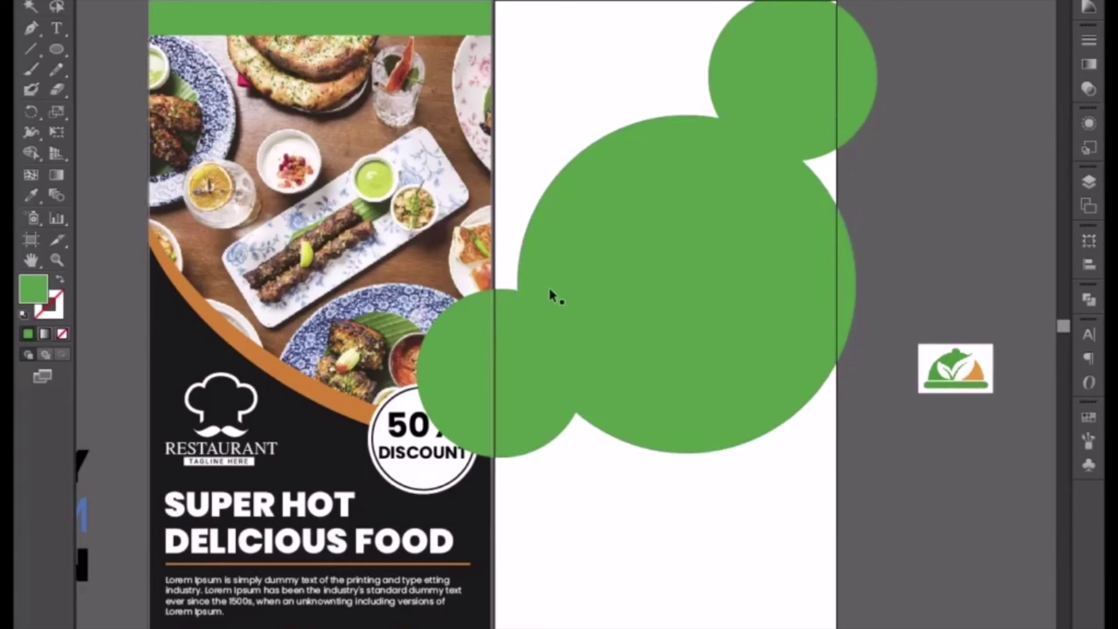
Draw a green rectangle spanning the new artboard's width, from its top edge to just below the circles
{"action": "left_click_drag", "start_coordinate": [56, 46], "coordinate": [92, 47]}
{"action": "left_click_drag", "start_coordinate": [494, 1], "coordinate": [840, 493]}
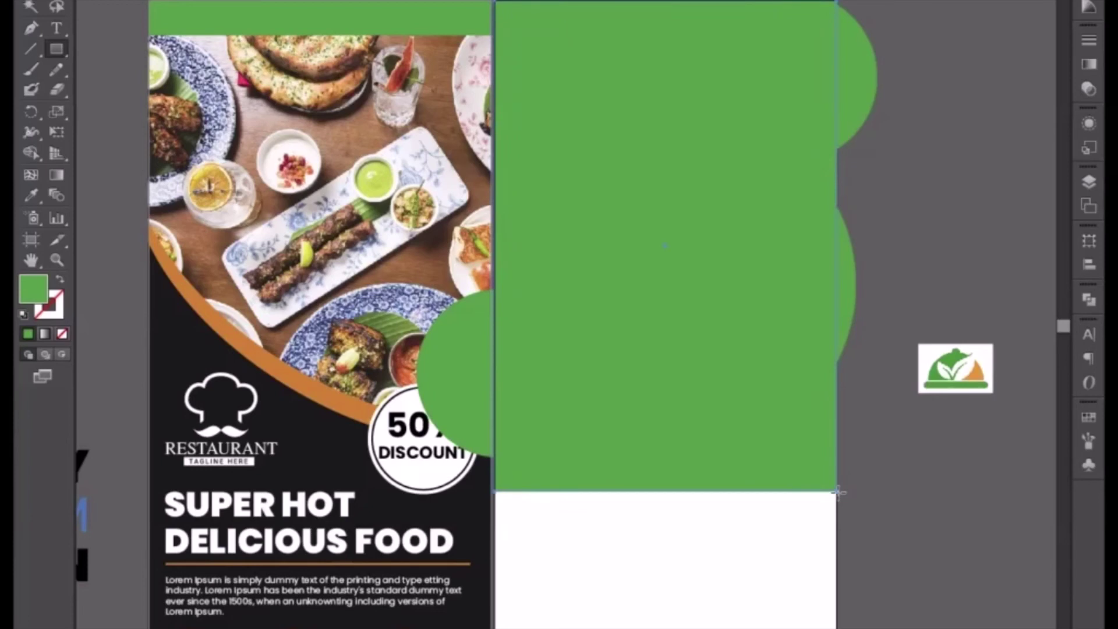
{"action": "left_click", "coordinate": [29, 2]}
Divide the rectangle and the three circles along their overlaps and ungroup the resulting pieces
{"action": "left_click", "coordinate": [476, 384], "text": "shift"}
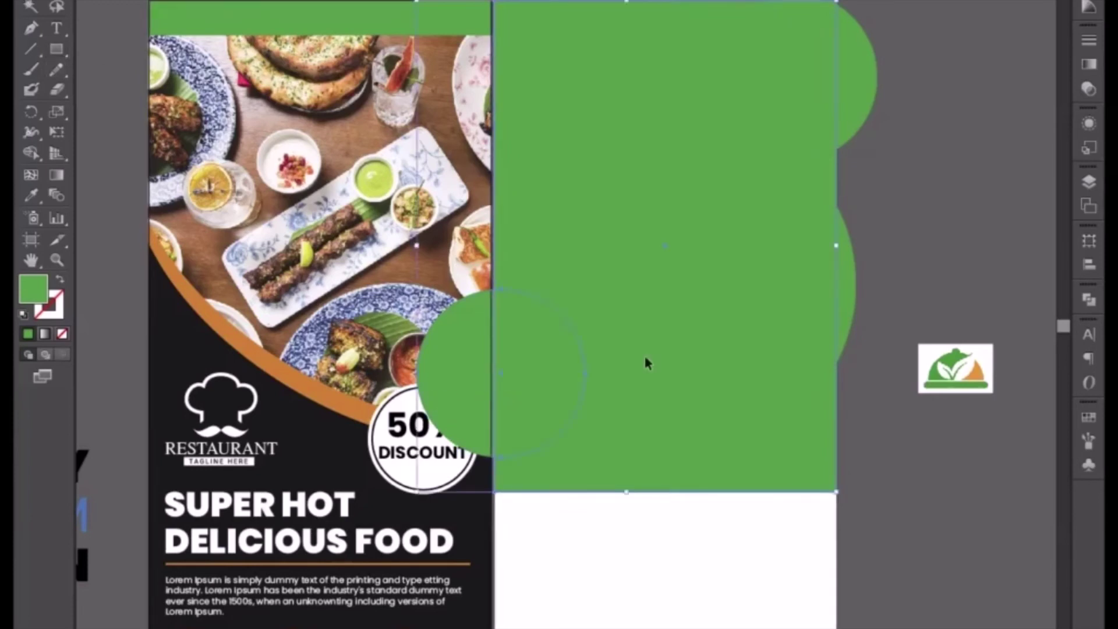
{"action": "left_click", "coordinate": [851, 280], "text": "shift"}
{"action": "left_click", "coordinate": [843, 106], "text": "shift"}
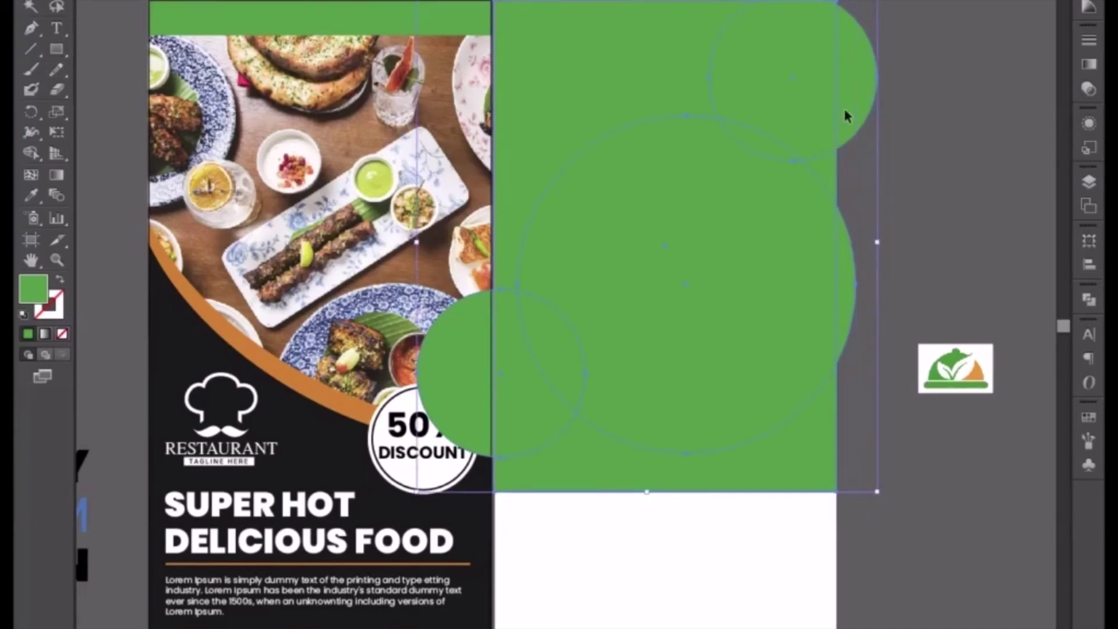
{"action": "left_click", "coordinate": [1089, 299]}
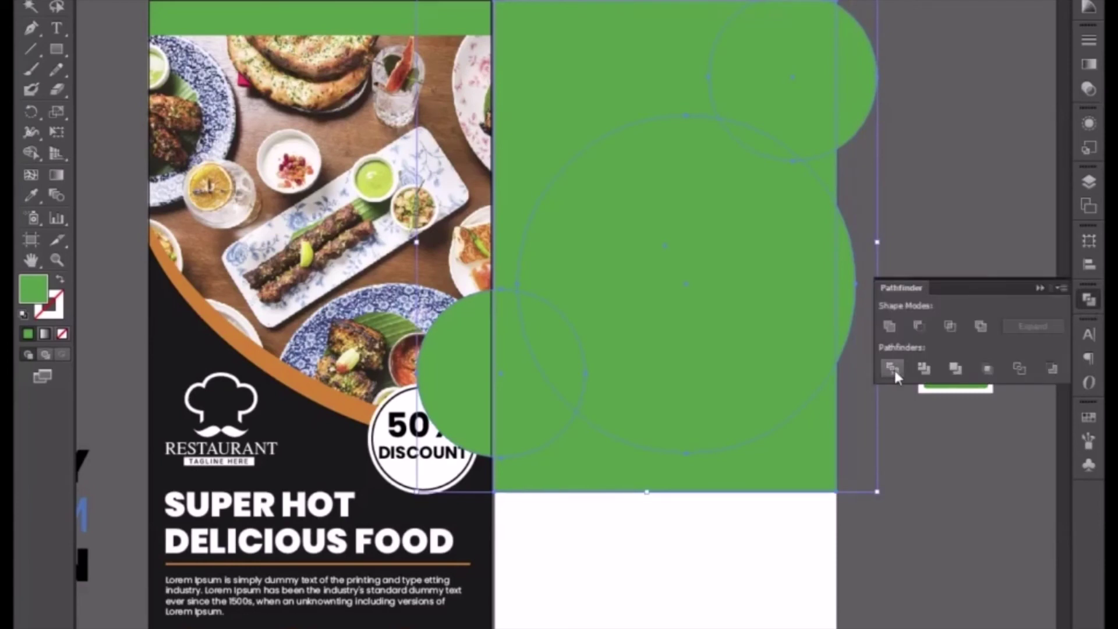
{"action": "right_click", "coordinate": [748, 340]}
{"action": "left_click", "coordinate": [762, 437]}
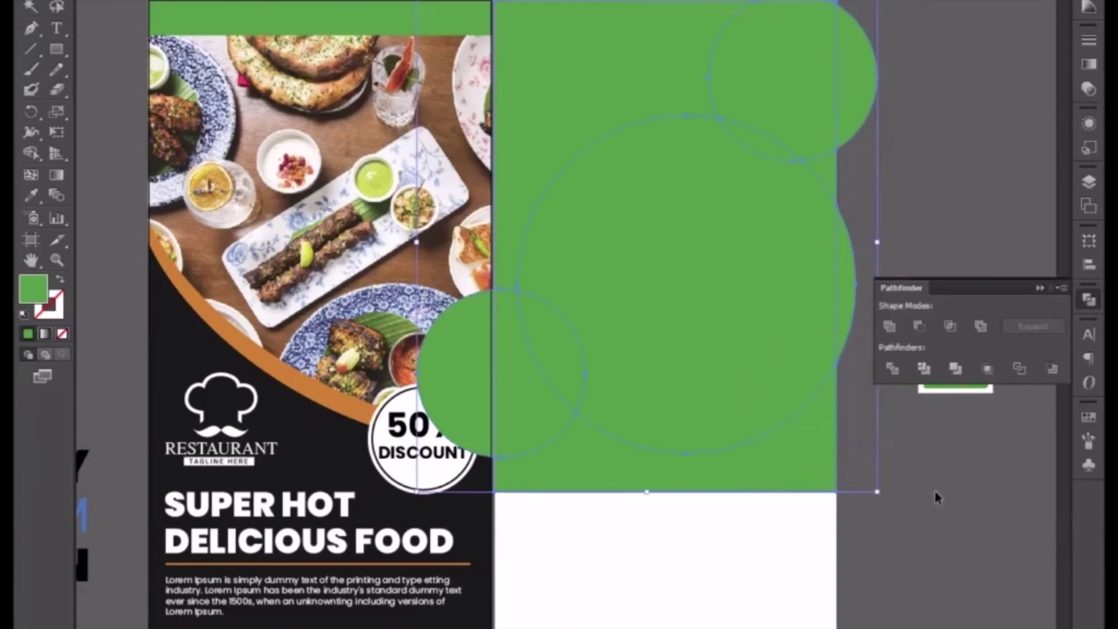
{"action": "left_click", "coordinate": [936, 492]}
{"action": "left_click", "coordinate": [515, 442]}
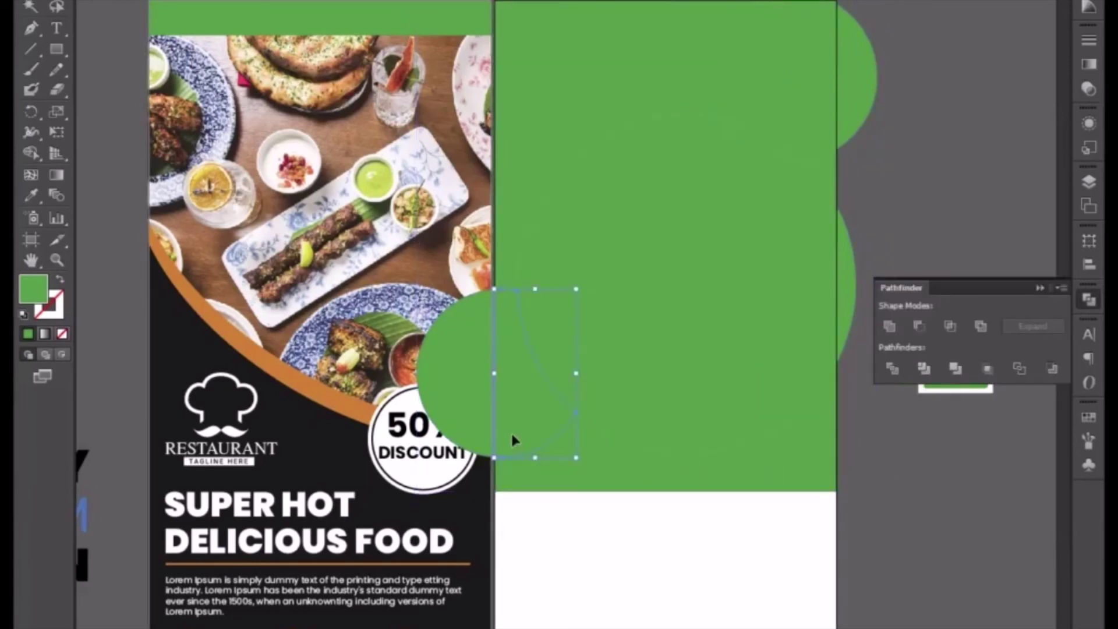
{"action": "key", "text": "Delete"}
{"action": "left_click", "coordinate": [470, 376]}
{"action": "key", "text": "Delete"}
{"action": "left_click", "coordinate": [501, 260]}
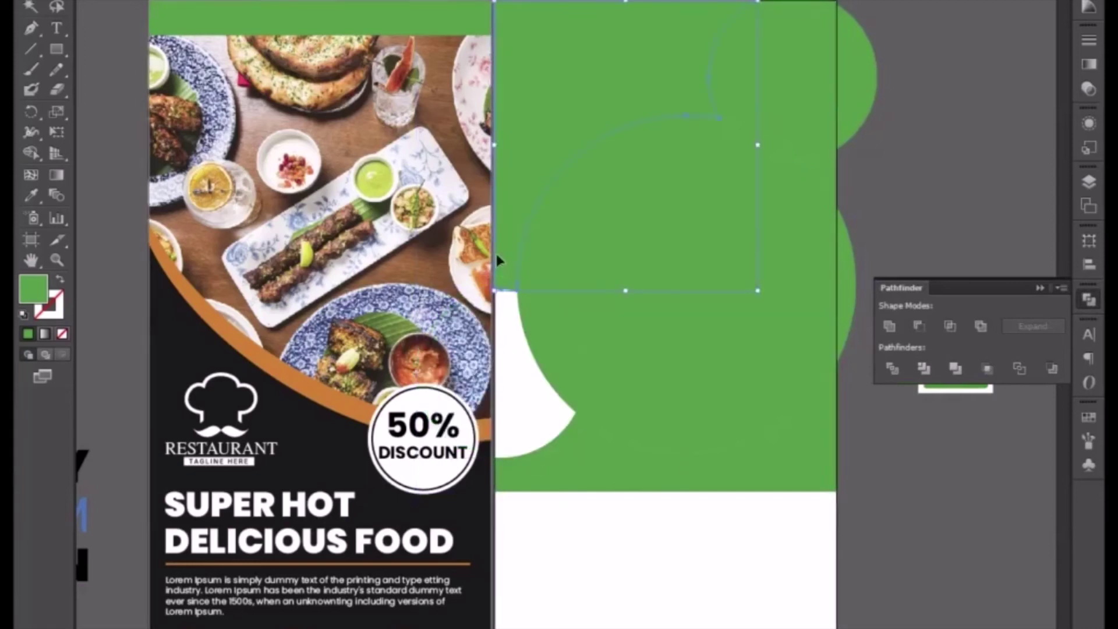
{"action": "key", "text": "Delete"}
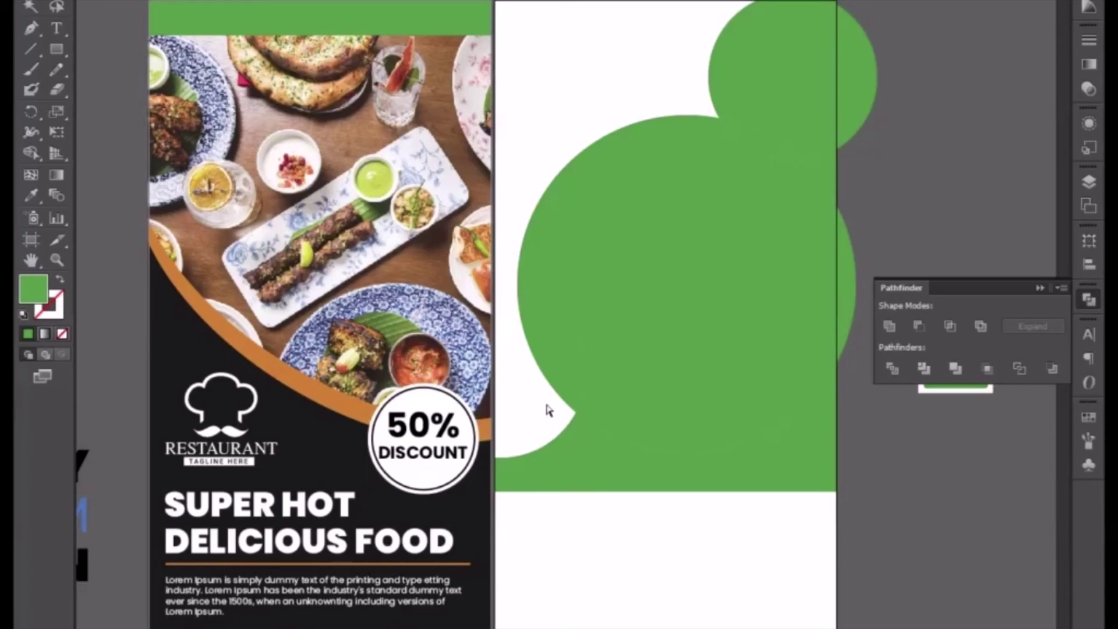
{"action": "key", "text": "ctrl+z"}
{"action": "key", "text": "ctrl+z"}
{"action": "key", "text": "ctrl+z"}
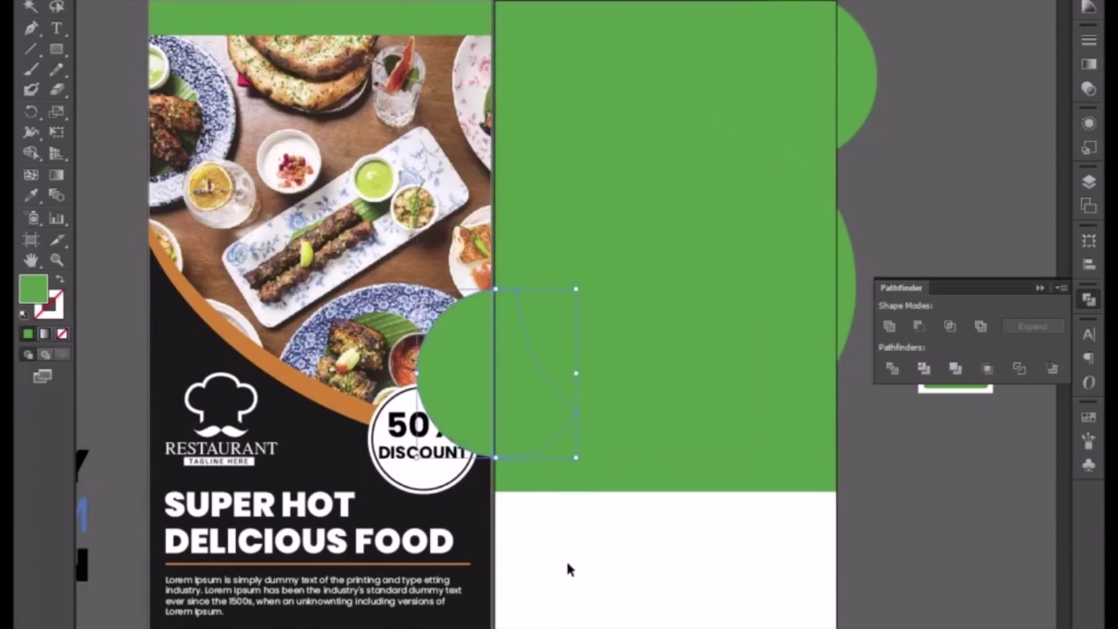
{"action": "left_click", "coordinate": [568, 559]}
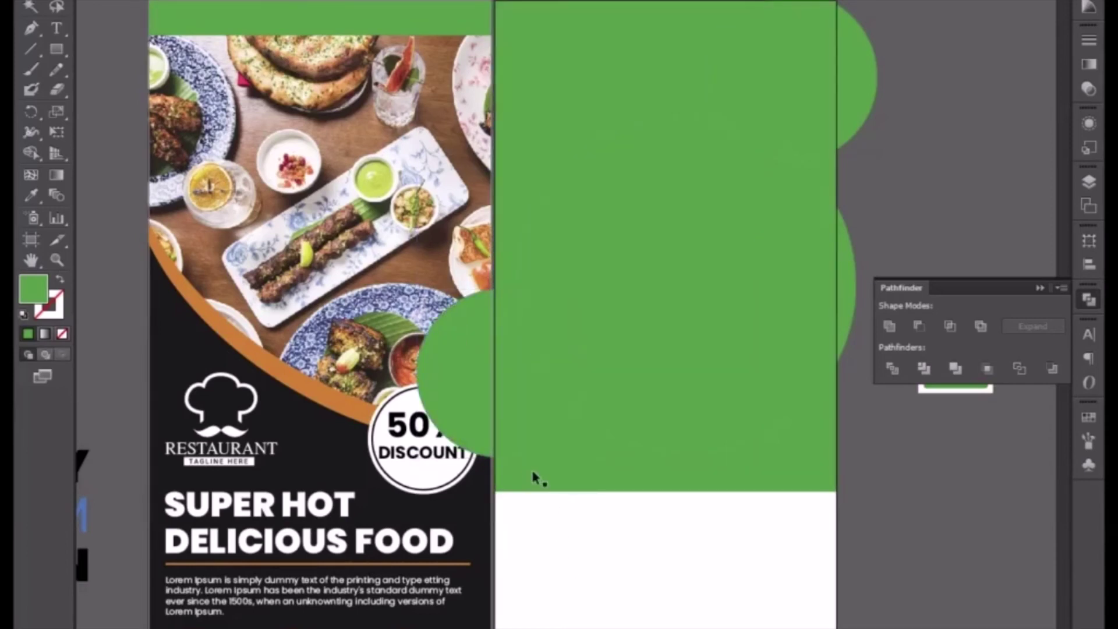
Delete the rectangle pieces outside the circles and the circle pieces overhanging the artboard's left and right edges
{"action": "left_click", "coordinate": [463, 387]}
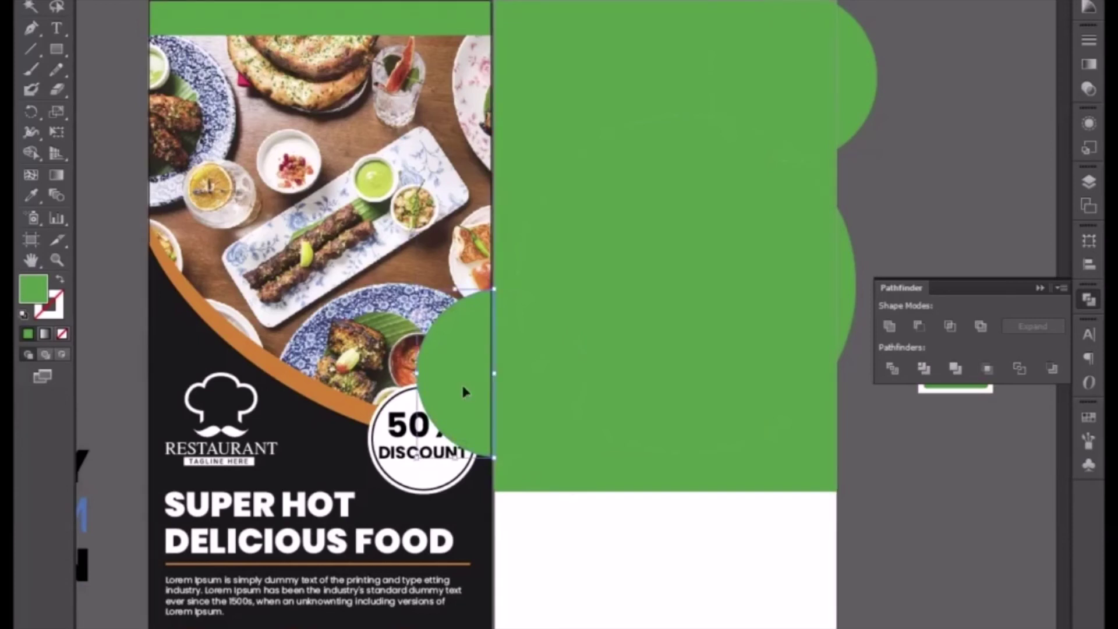
{"action": "key", "text": "Delete"}
{"action": "left_click", "coordinate": [507, 240]}
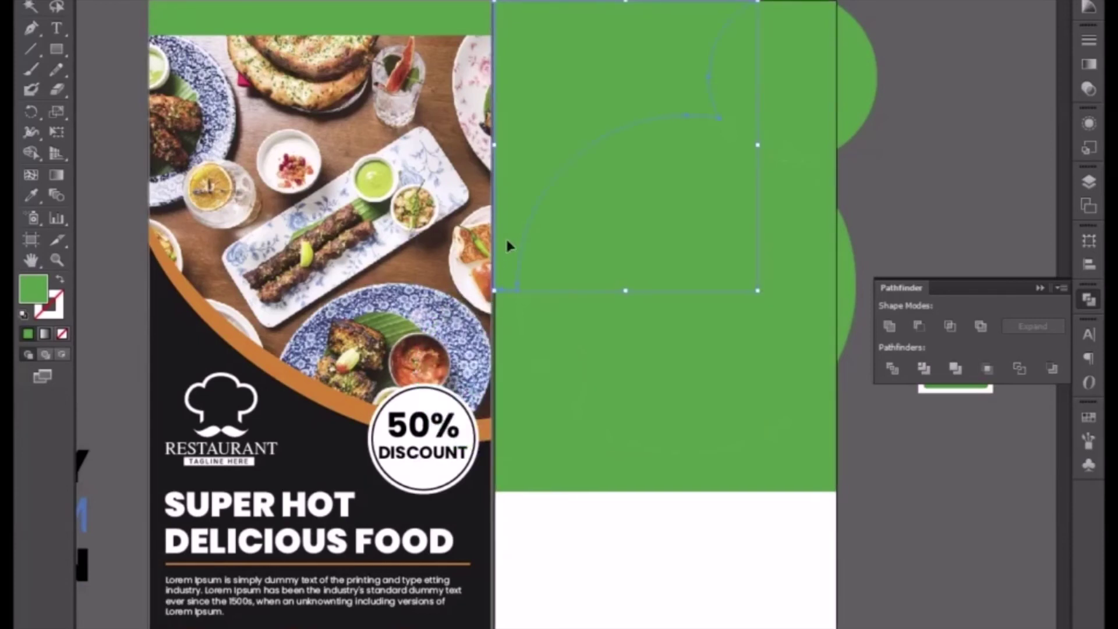
{"action": "key", "text": "Delete"}
{"action": "left_click", "coordinate": [594, 471]}
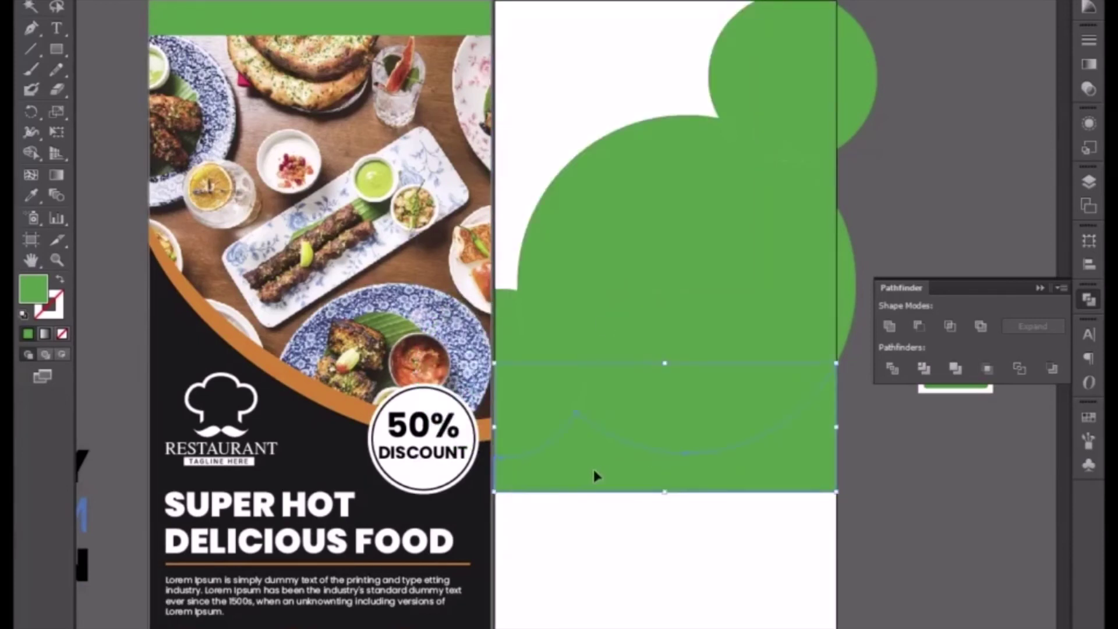
{"action": "key", "text": "Delete"}
{"action": "left_click", "coordinate": [844, 294]}
{"action": "key", "text": "Delete"}
{"action": "left_click", "coordinate": [849, 120]}
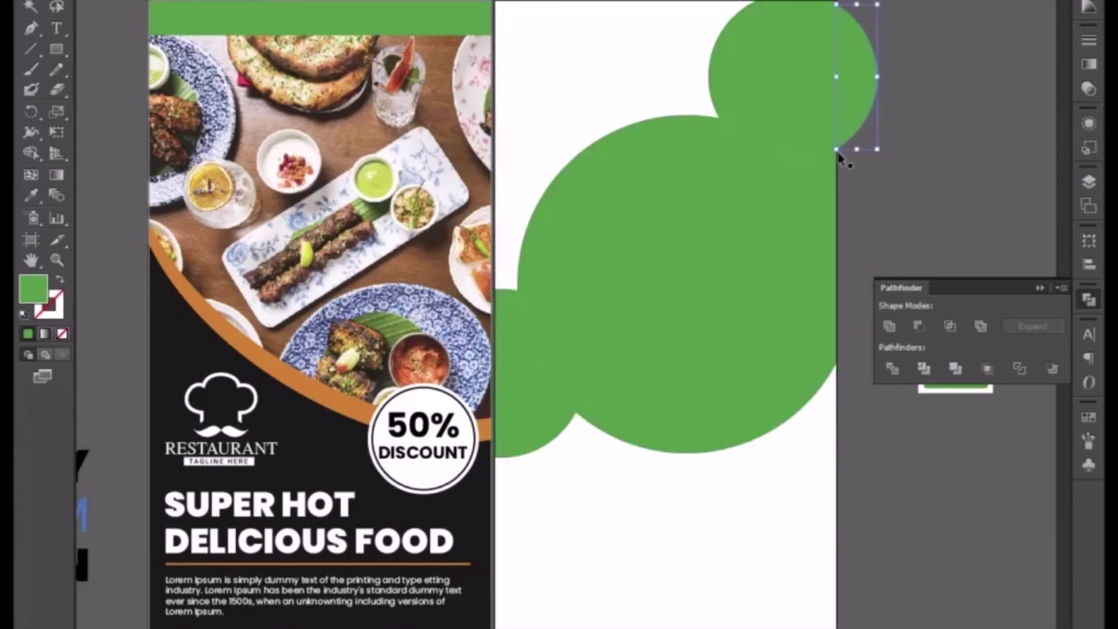
{"action": "key", "text": "Delete"}
Unite the remaining green circle pieces on the new artboard into a single shape
{"action": "left_click_drag", "start_coordinate": [528, 49], "coordinate": [833, 568]}
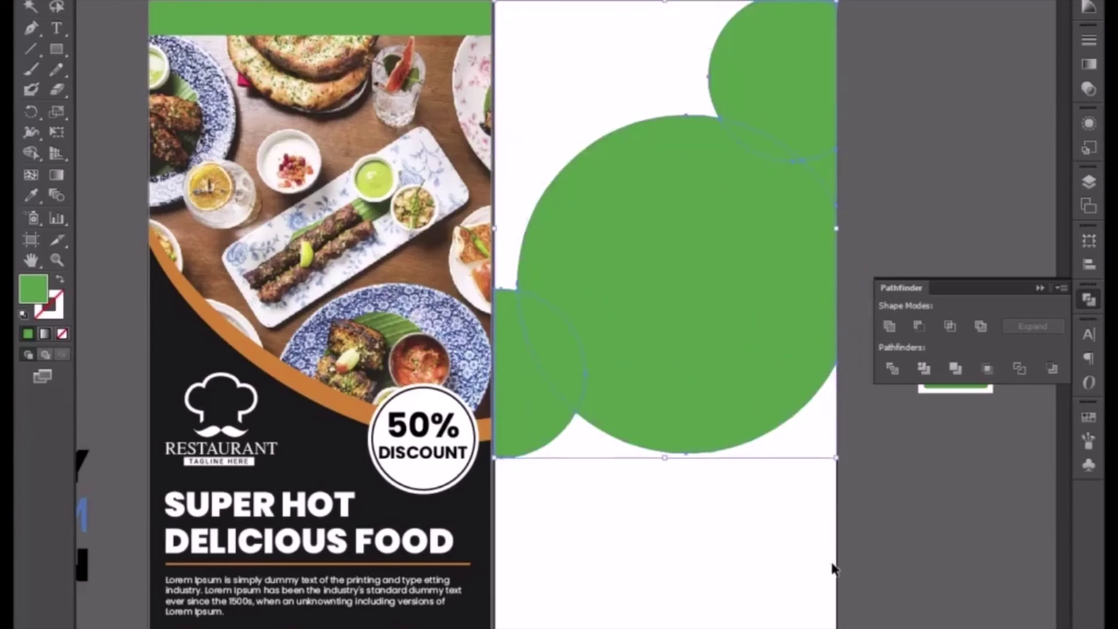
{"action": "left_click", "coordinate": [891, 327]}
{"action": "left_click", "coordinate": [753, 541]}
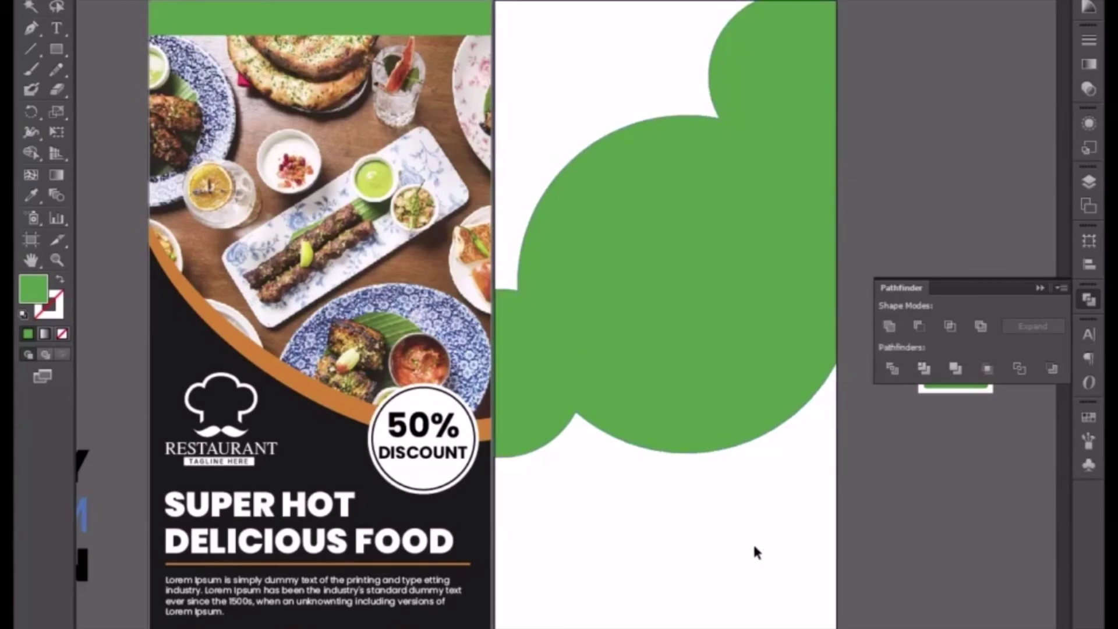
{"action": "key", "text": "ctrl+minus"}
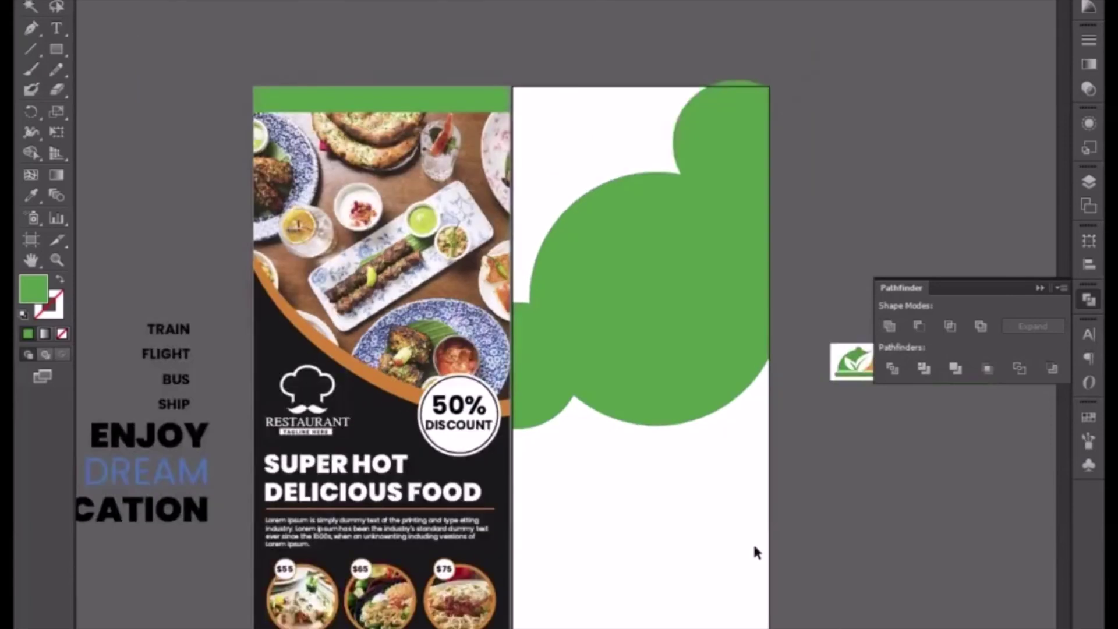
Copy the front's food photo beside the new artboard and delete the green sliver overhanging that artboard's top edge
{"action": "left_click_drag", "start_coordinate": [787, 466], "coordinate": [746, 487]}
{"action": "left_click", "coordinate": [411, 255]}
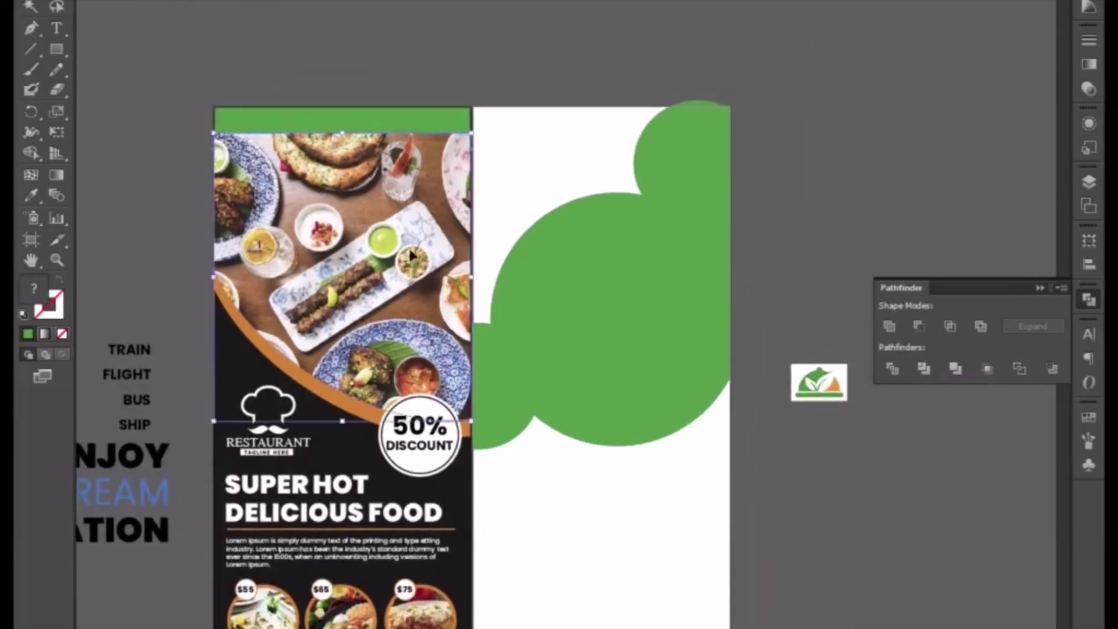
{"action": "left_click_drag", "start_coordinate": [411, 255], "coordinate": [807, 259]}
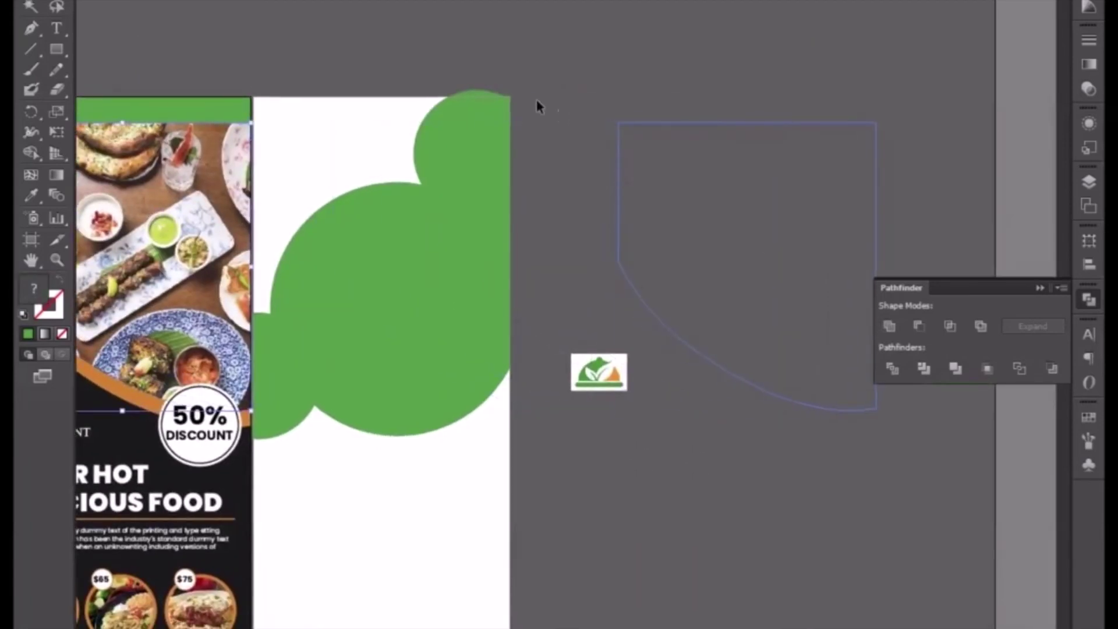
{"action": "left_click", "coordinate": [481, 89]}
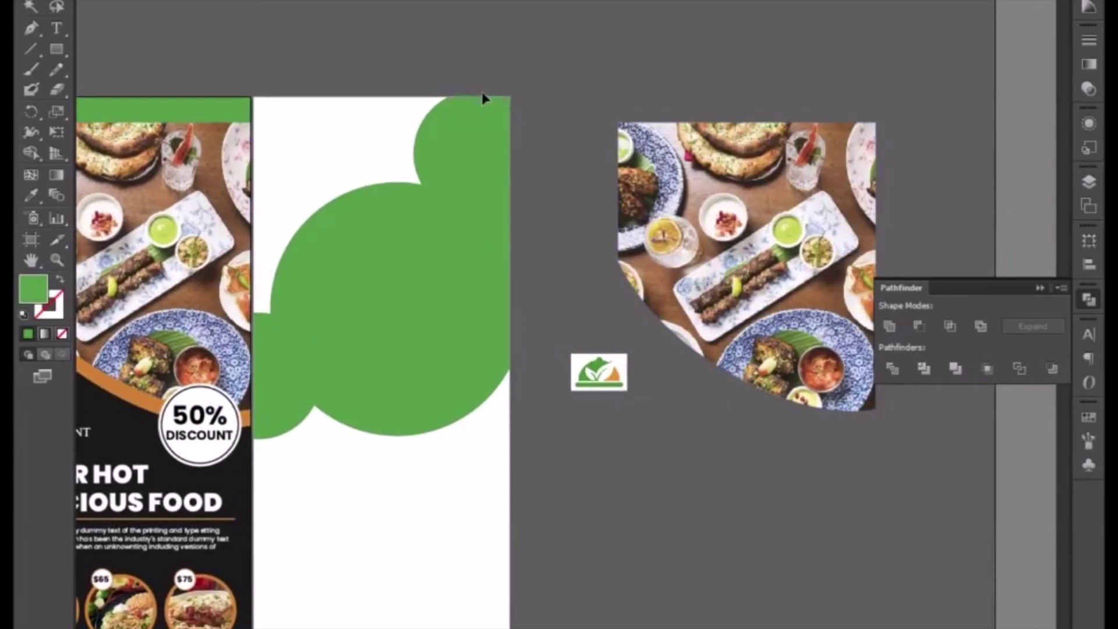
Release the clipping mask of the copied food photo and delete the leftover mask outline
{"action": "left_click", "coordinate": [701, 225]}
{"action": "right_click", "coordinate": [701, 225]}
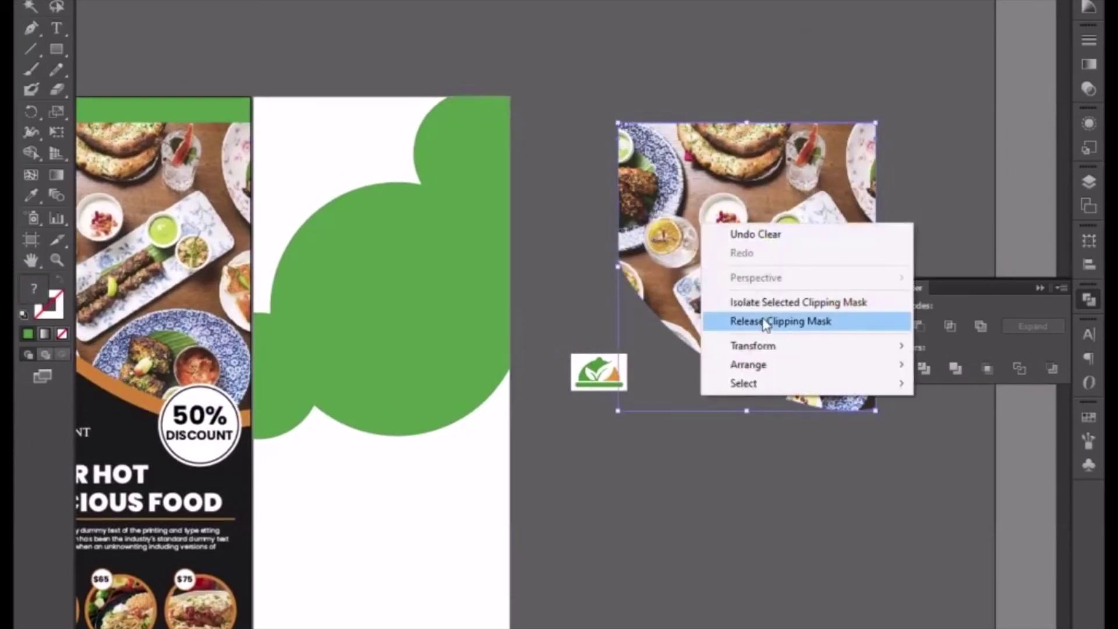
{"action": "left_click", "coordinate": [765, 320]}
{"action": "left_click", "coordinate": [713, 99]}
{"action": "left_click_drag", "start_coordinate": [689, 112], "coordinate": [831, 284]}
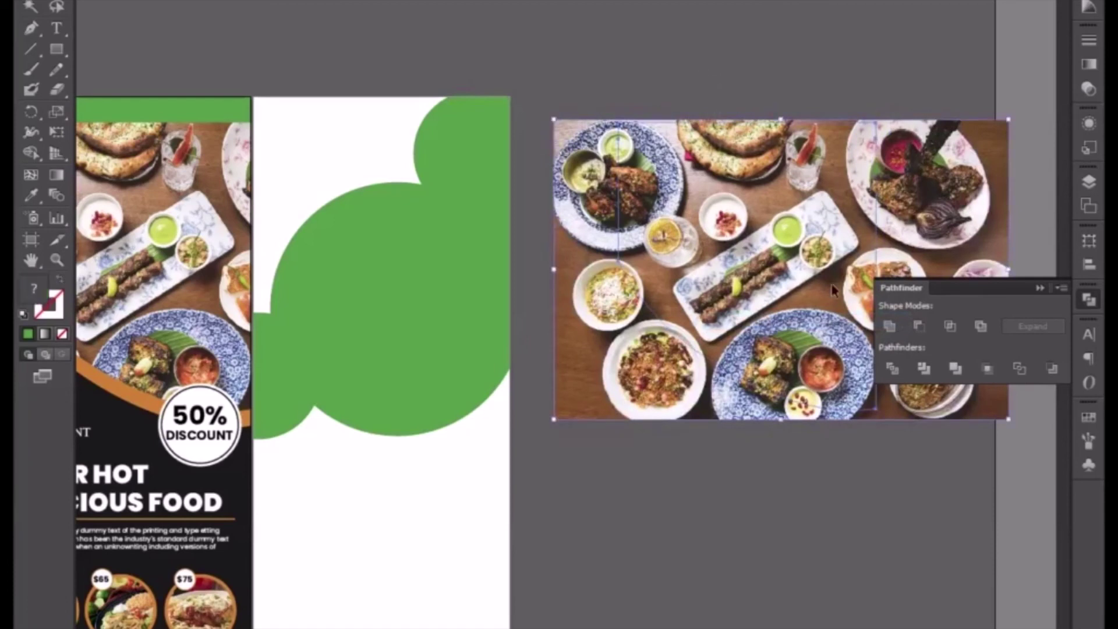
{"action": "left_click", "coordinate": [948, 246], "text": "shift"}
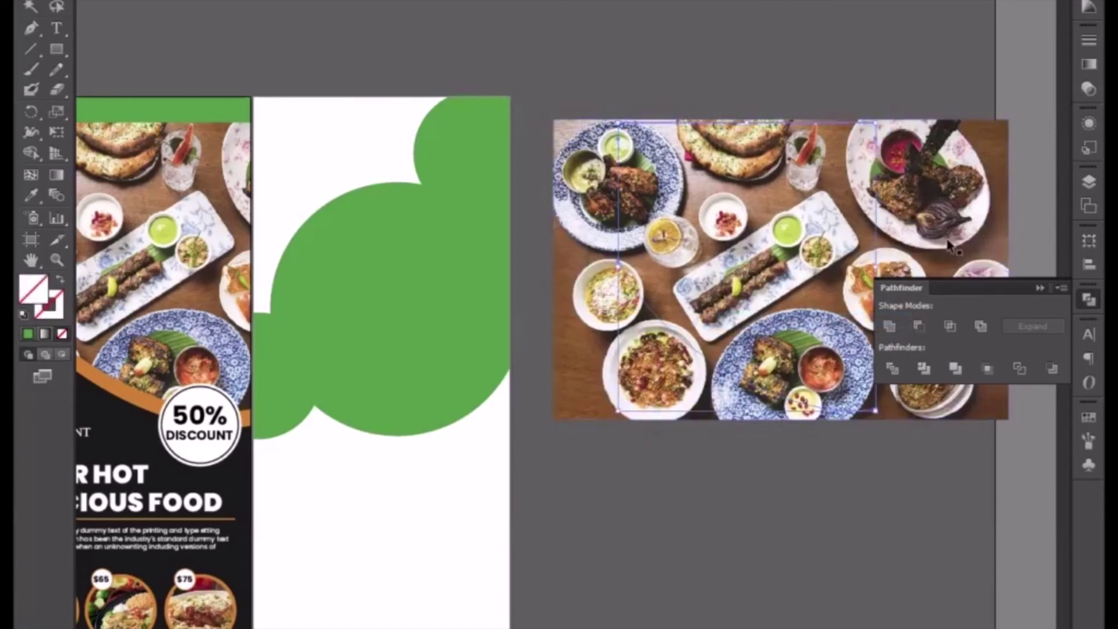
{"action": "key", "text": "Delete"}
Position and enlarge the food photo behind the green merged-circle shape, and clip the photo to that shape
{"action": "left_click_drag", "start_coordinate": [808, 214], "coordinate": [412, 185]}
{"action": "left_click_drag", "start_coordinate": [447, 226], "coordinate": [647, 201]}
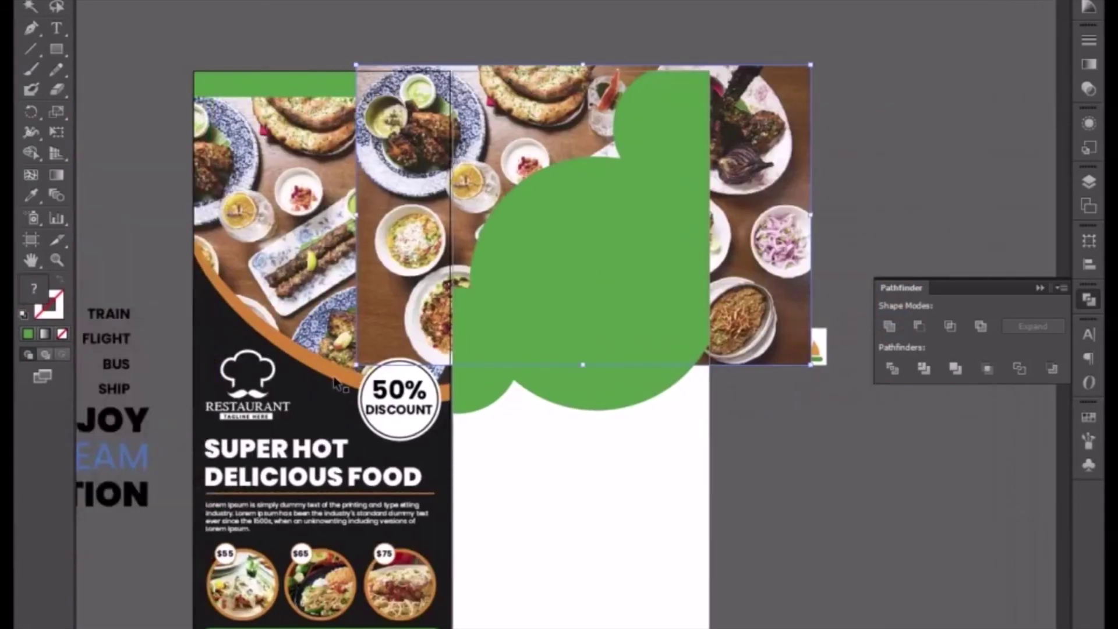
{"action": "left_click_drag", "start_coordinate": [356, 367], "coordinate": [206, 427]}
{"action": "left_click_drag", "start_coordinate": [742, 421], "coordinate": [785, 421]}
{"action": "right_click", "coordinate": [641, 373]}
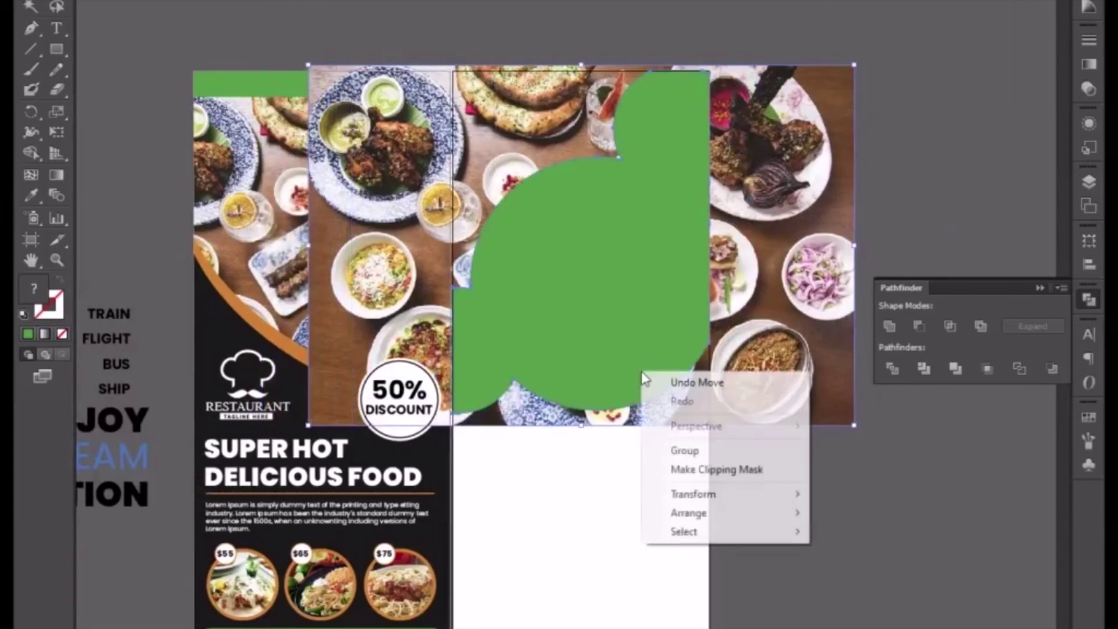
{"action": "left_click", "coordinate": [708, 469]}
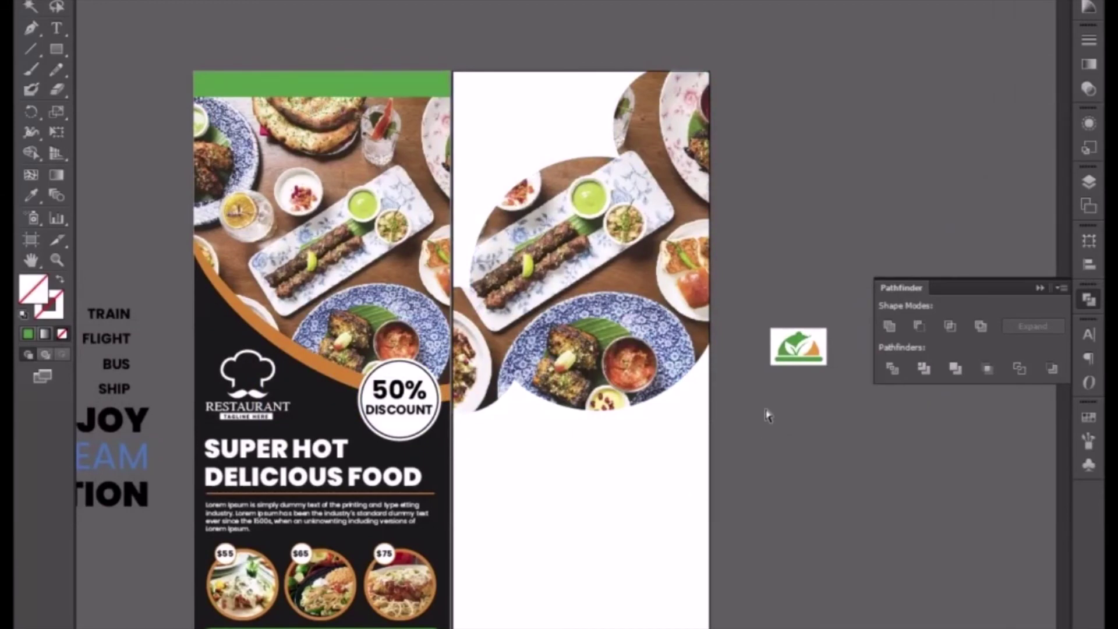
Copy the restaurant logo from the flyer's front to the empty area beside the artboards
{"action": "key", "text": "ctrl+plus"}
{"action": "left_click_drag", "start_coordinate": [426, 440], "coordinate": [656, 471]}
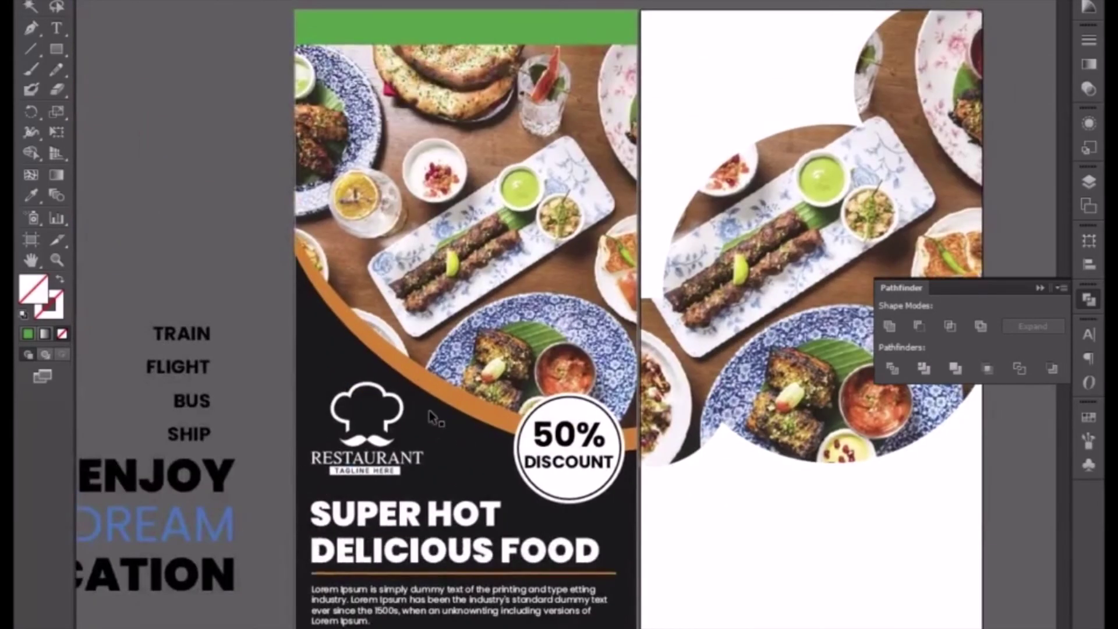
{"action": "left_click", "coordinate": [383, 445]}
{"action": "left_click_drag", "start_coordinate": [385, 449], "coordinate": [164, 169]}
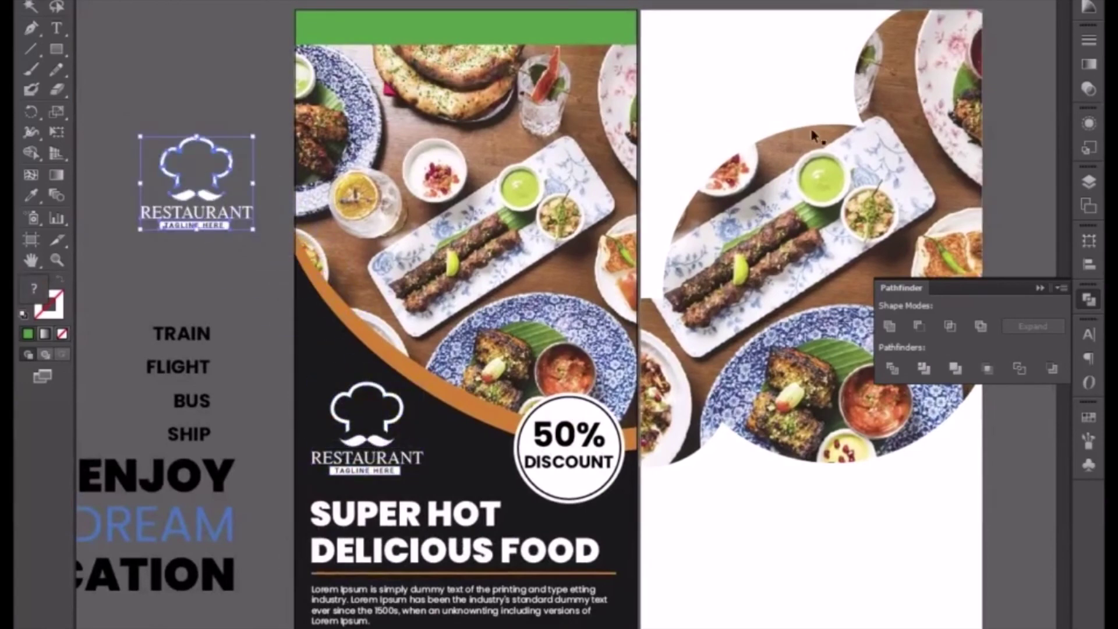
Recolour the copied logo's chef hat, moustache and RESTAURANT lettering black
{"action": "double_click", "coordinate": [193, 204]}
{"action": "left_click_drag", "start_coordinate": [135, 126], "coordinate": [257, 219]}
{"action": "left_click", "coordinate": [1090, 3]}
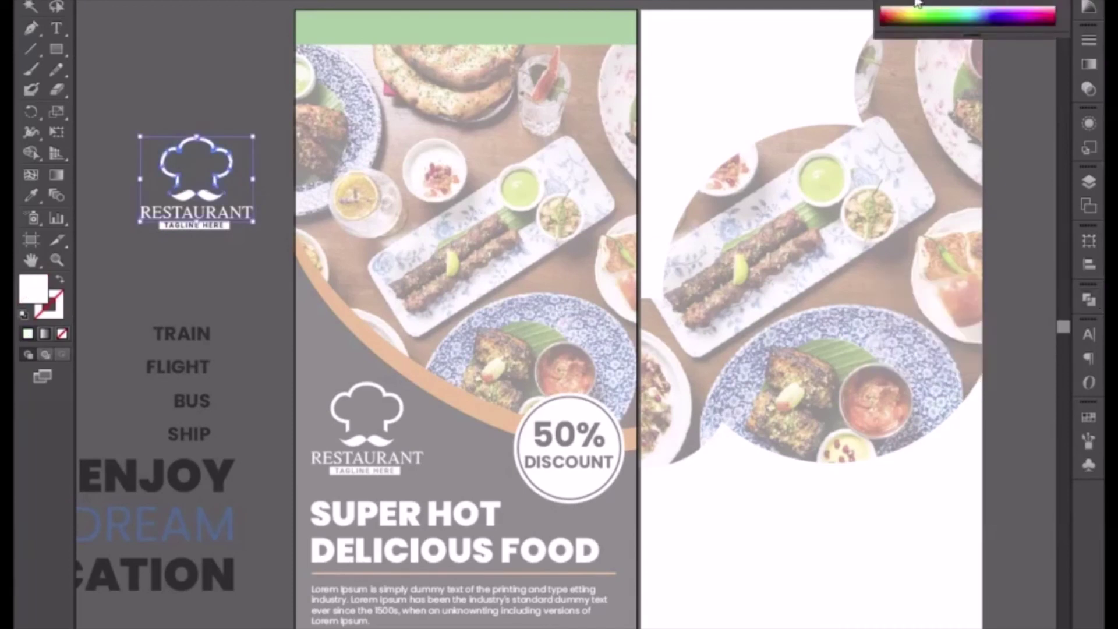
{"action": "left_click", "coordinate": [894, 1]}
Recolour the copied logo's tagline text white and its bar black, and place the logo in the second artboard's upper left corner
{"action": "left_click", "coordinate": [218, 229]}
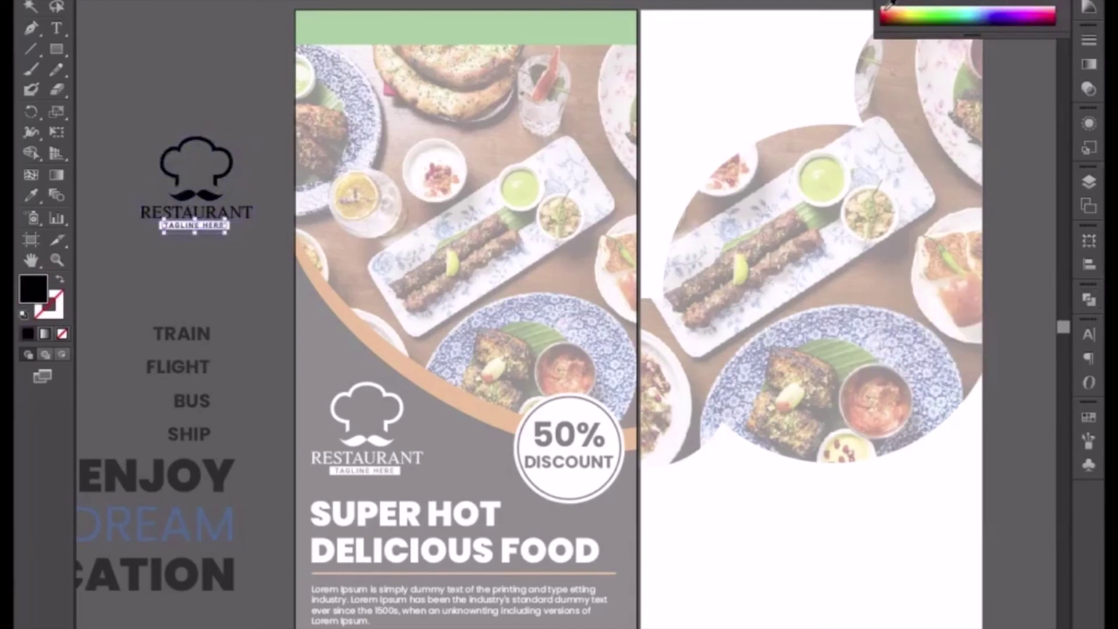
{"action": "left_click", "coordinate": [907, 1]}
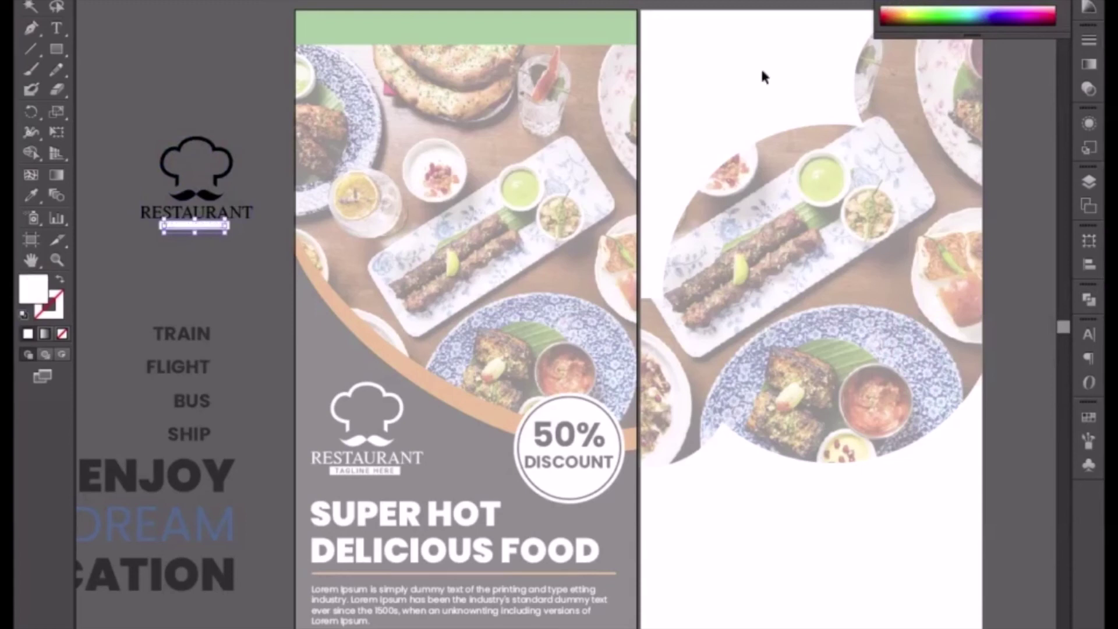
{"action": "left_click", "coordinate": [228, 227]}
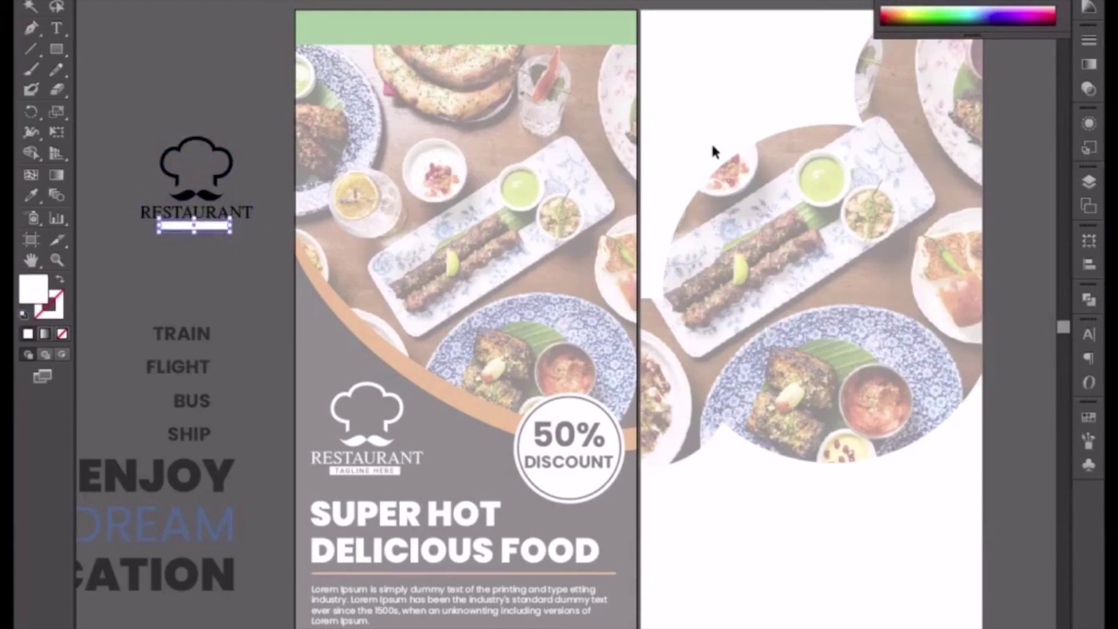
{"action": "left_click", "coordinate": [895, 2]}
{"action": "double_click", "coordinate": [211, 86]}
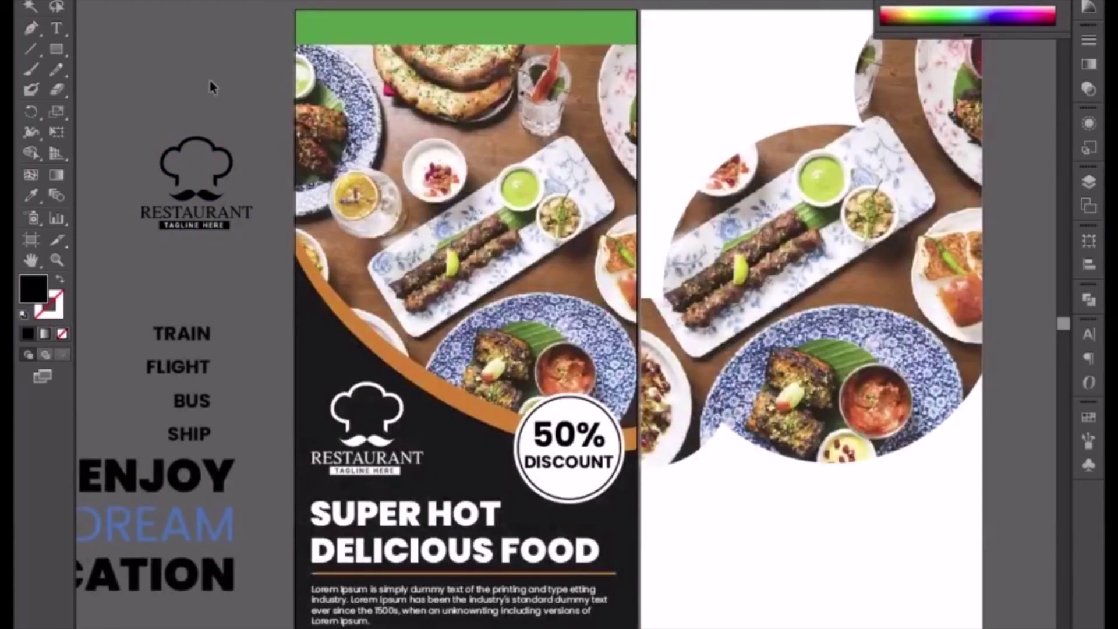
{"action": "mouse_move", "coordinate": [193, 214]}
{"action": "left_mouse_down"}
{"action": "mouse_move", "coordinate": [684, 189]}
{"action": "mouse_move", "coordinate": [709, 103]}
{"action": "left_mouse_up"}
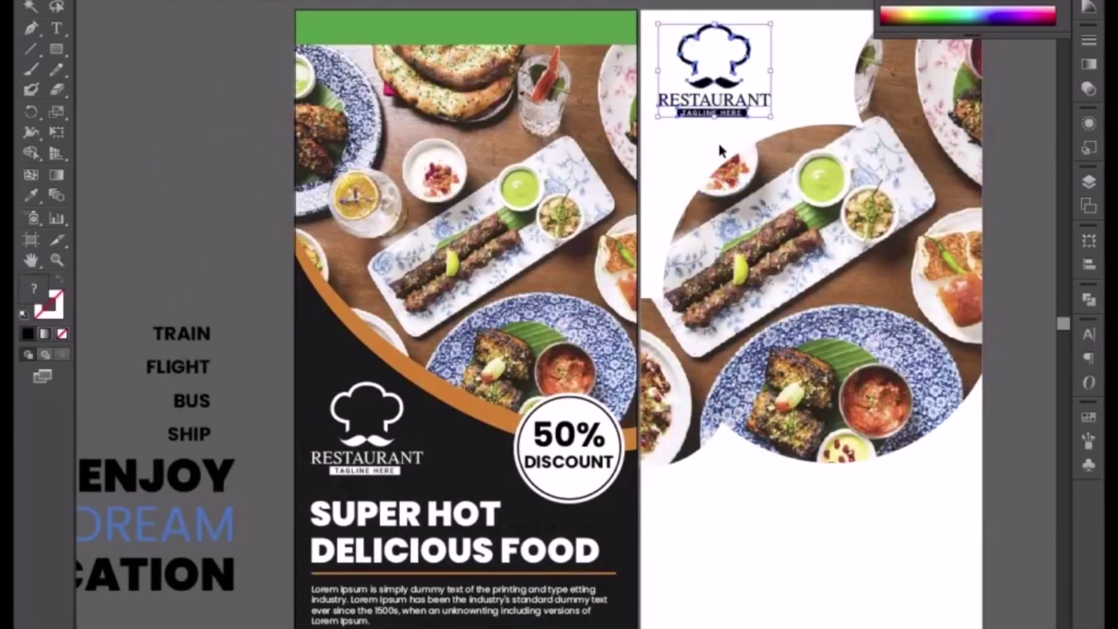
Try a black 22 pt stroke with no fill on the clipping shape around the second artboard's food photo
{"action": "left_click_drag", "start_coordinate": [763, 236], "coordinate": [566, 256]}
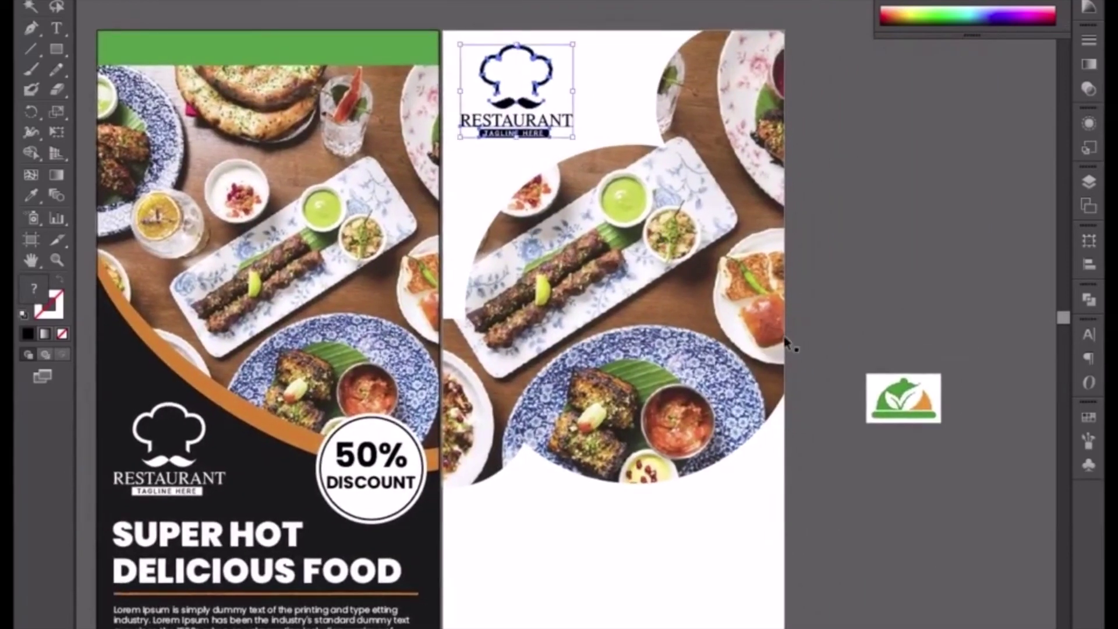
{"action": "left_click", "coordinate": [733, 458]}
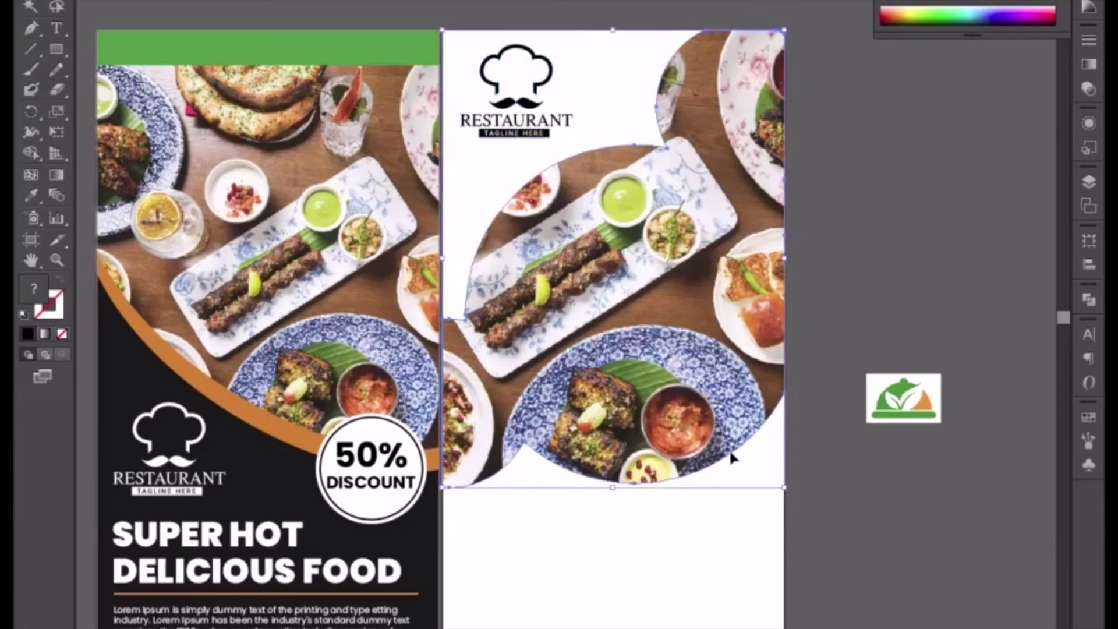
{"action": "double_click", "coordinate": [732, 458]}
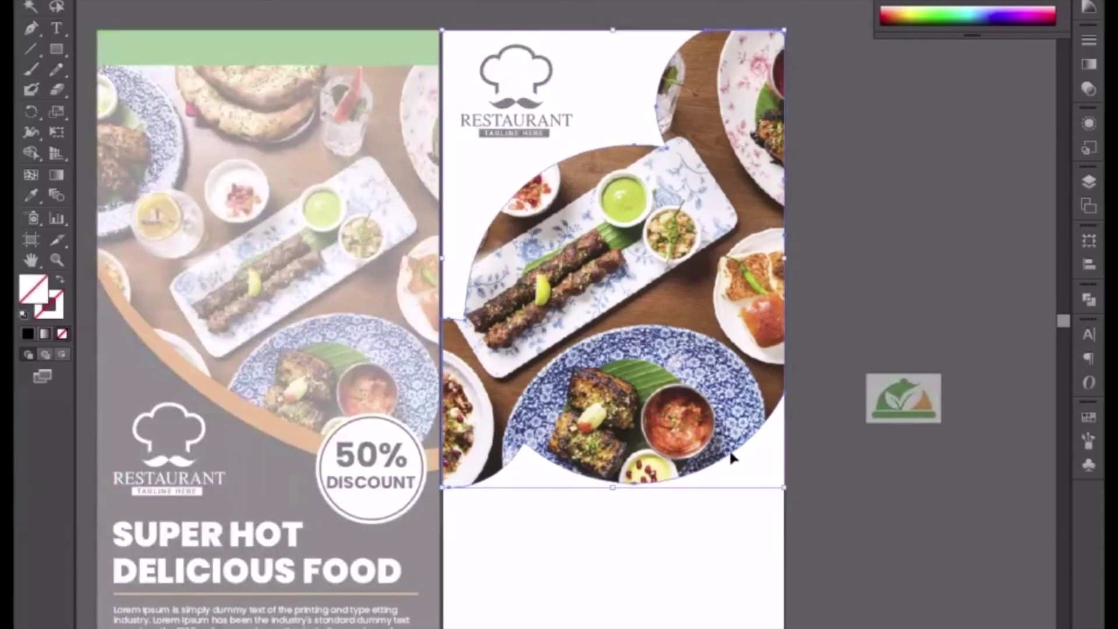
{"action": "left_click", "coordinate": [27, 336]}
{"action": "left_click", "coordinate": [1088, 40]}
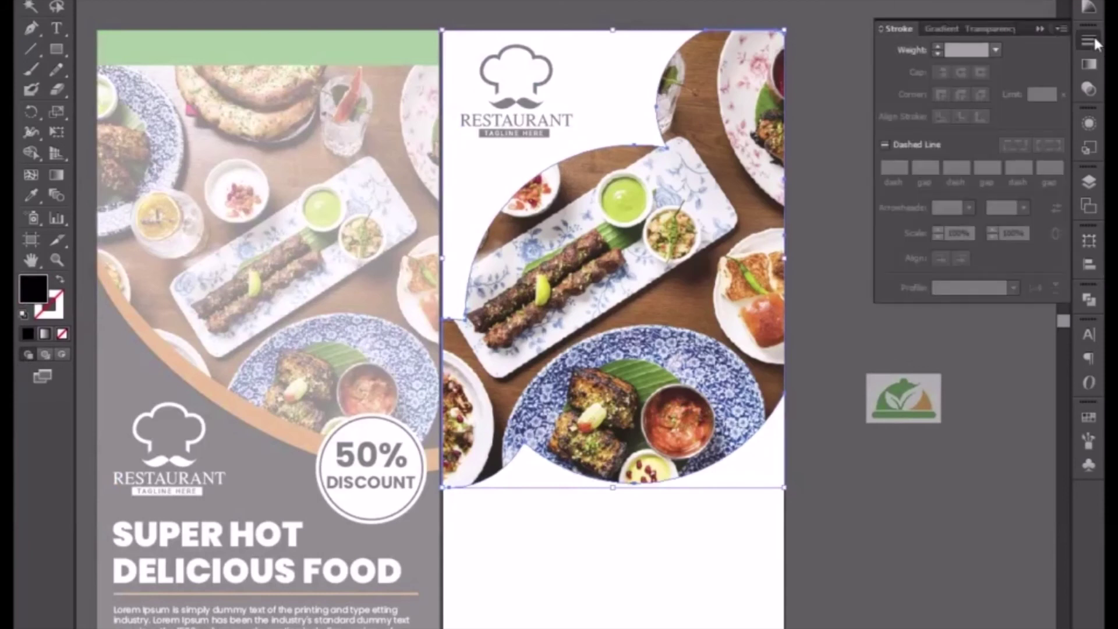
{"action": "left_click", "coordinate": [59, 280]}
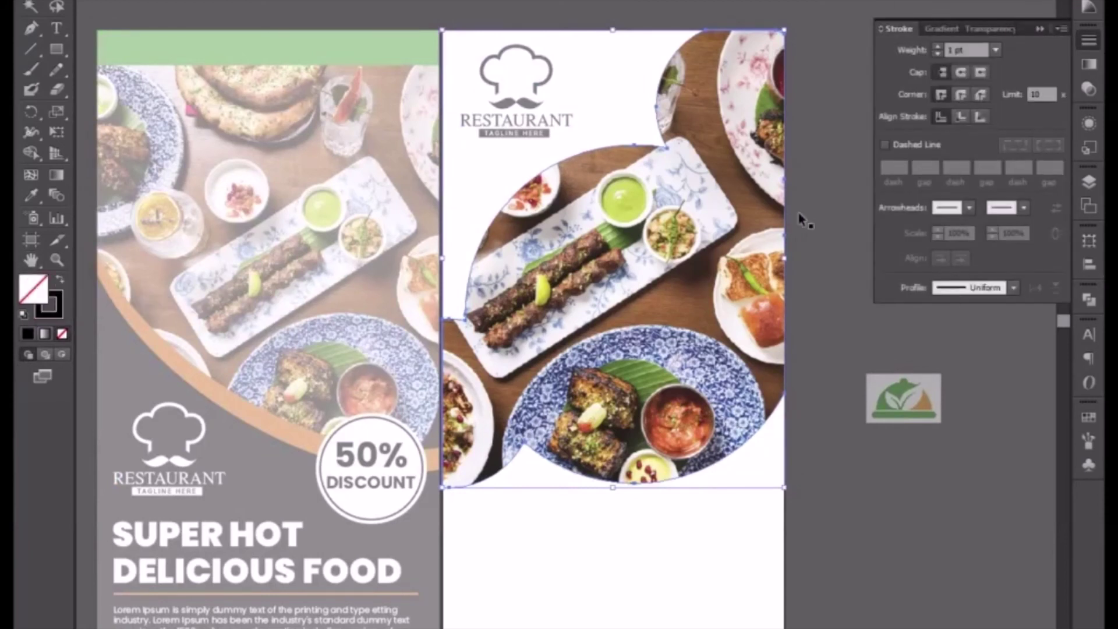
{"action": "left_click", "coordinate": [962, 51]}
{"action": "type", "text": "22"}
{"action": "key", "text": "Return"}
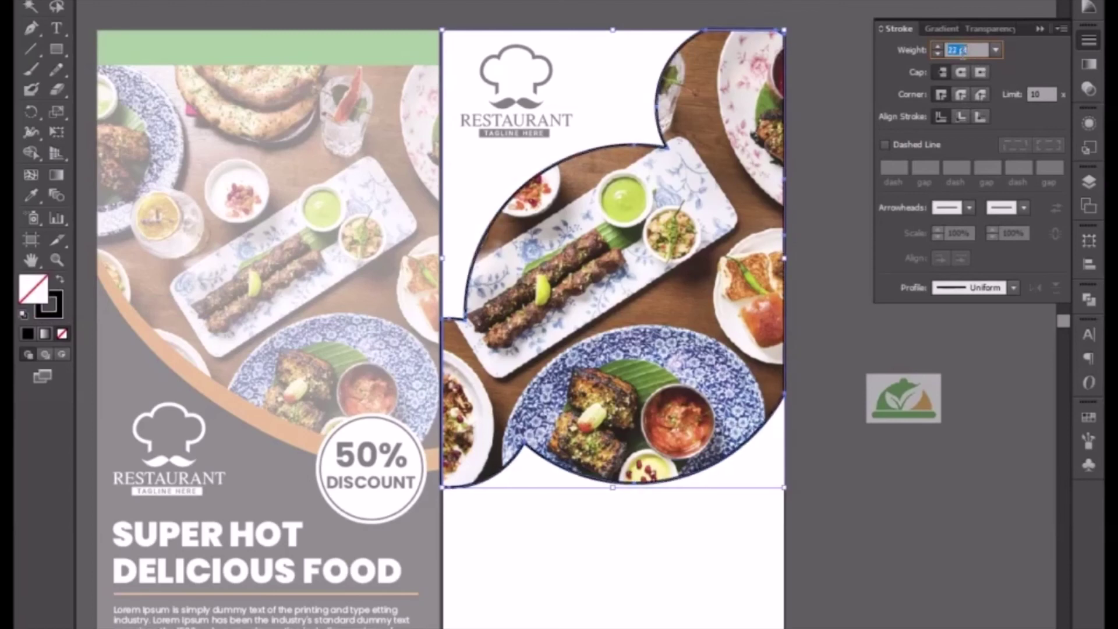
Remove the black stroke from the clipping shape around the second artboard's food photo
{"action": "left_click", "coordinate": [1042, 28]}
{"action": "key", "text": "ctrl+z"}
{"action": "key", "text": "ctrl+z"}
{"action": "key", "text": "ctrl+z"}
{"action": "key", "text": "ctrl+z"}
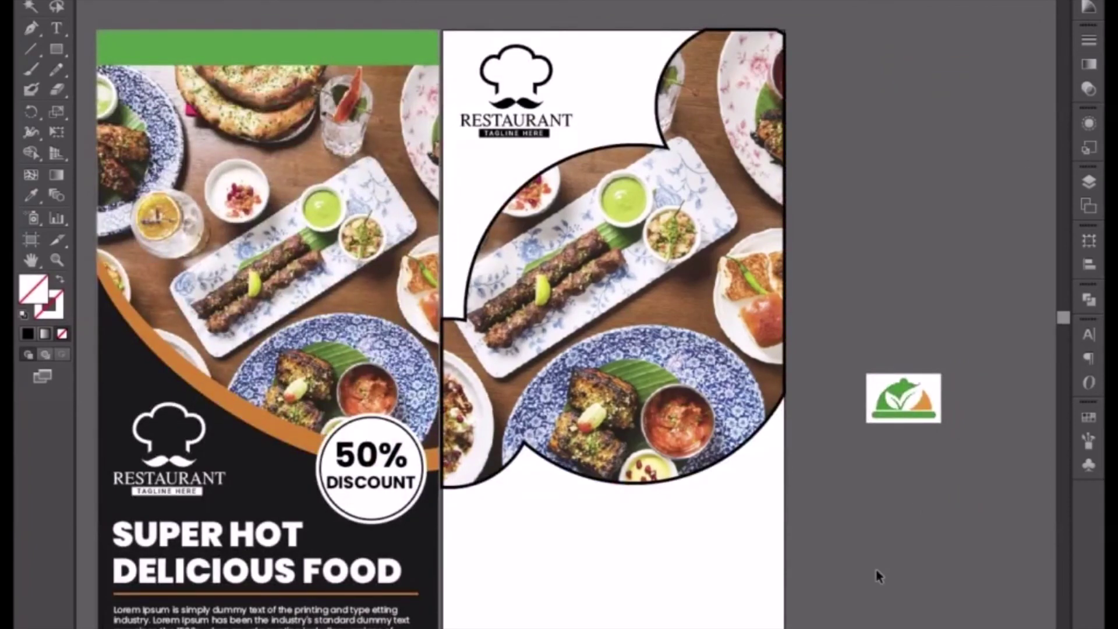
{"action": "double_click", "coordinate": [703, 475]}
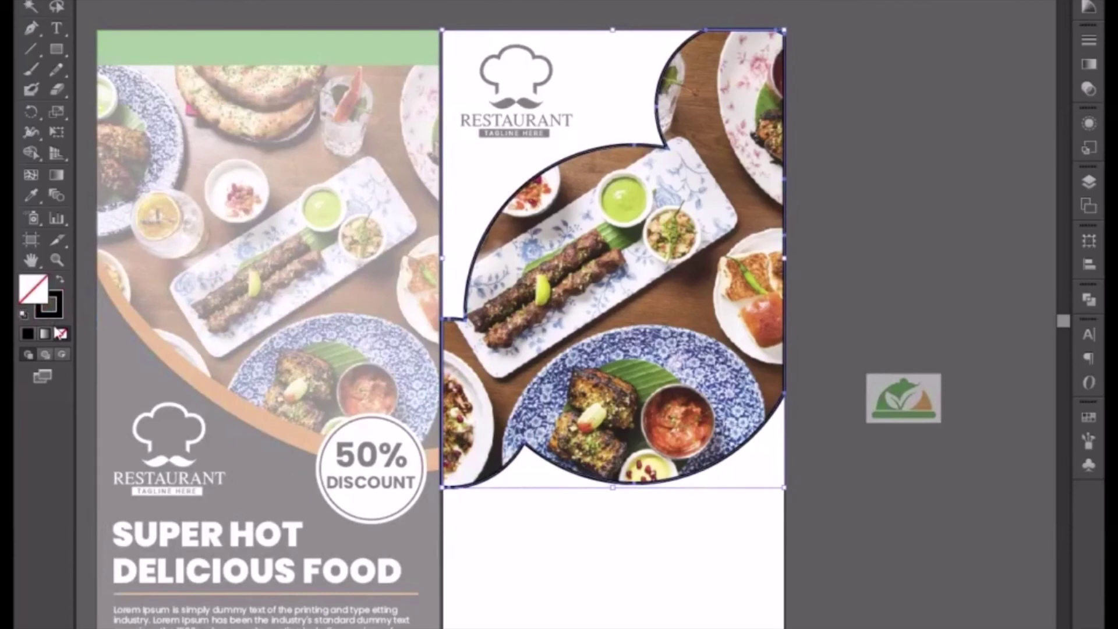
{"action": "left_click", "coordinate": [63, 335]}
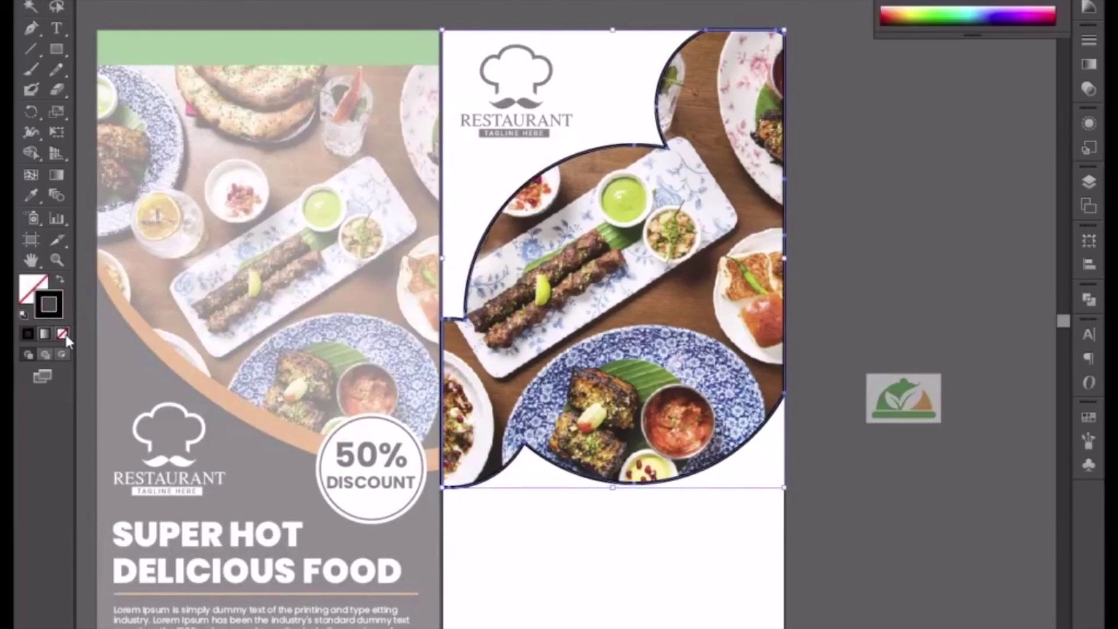
Release the clipping mask of the food photo on the second artboard
{"action": "left_click", "coordinate": [649, 523]}
{"action": "key", "text": "a"}
{"action": "left_click", "coordinate": [710, 229]}
{"action": "left_click_drag", "start_coordinate": [740, 230], "coordinate": [642, 489]}
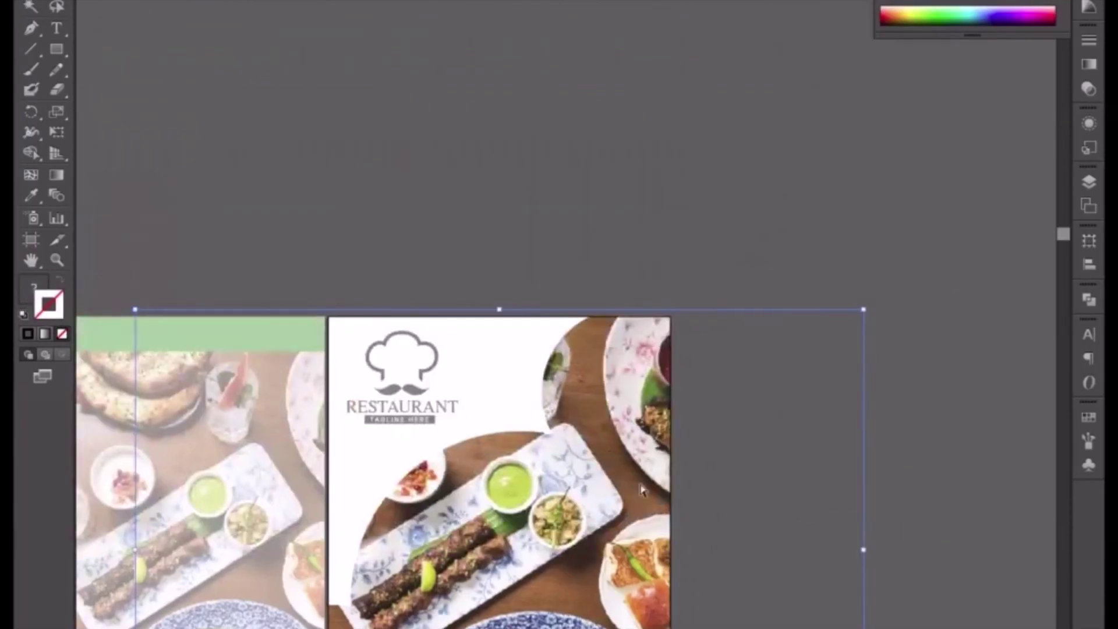
{"action": "key", "text": "ctrl+plus"}
{"action": "key", "text": "ctrl+plus"}
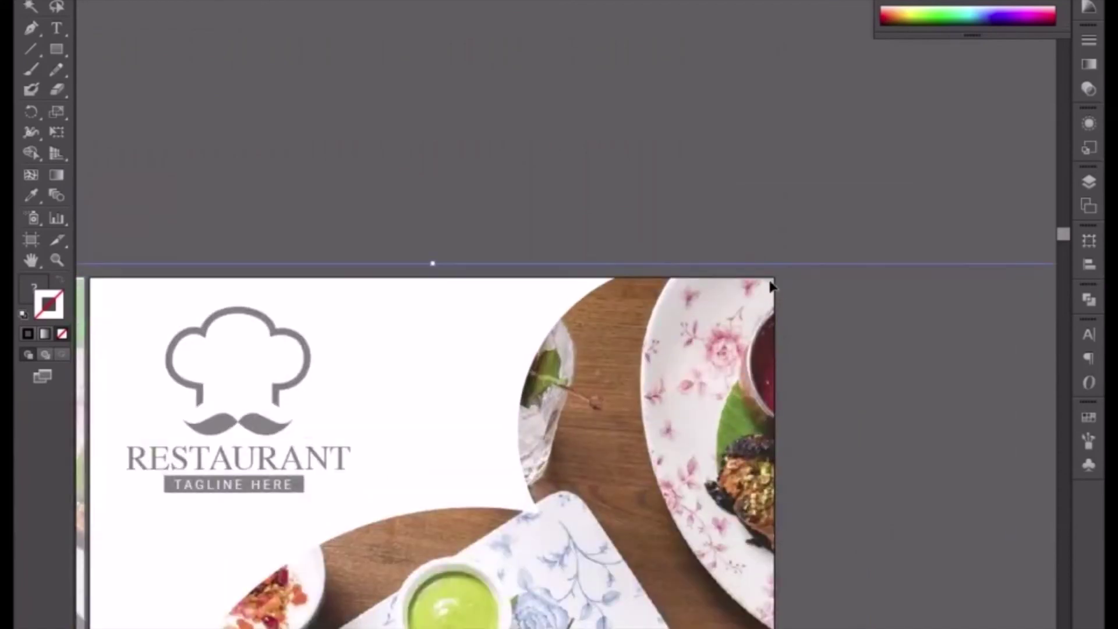
{"action": "left_click", "coordinate": [771, 287]}
{"action": "left_click", "coordinate": [770, 289]}
{"action": "left_click", "coordinate": [566, 243]}
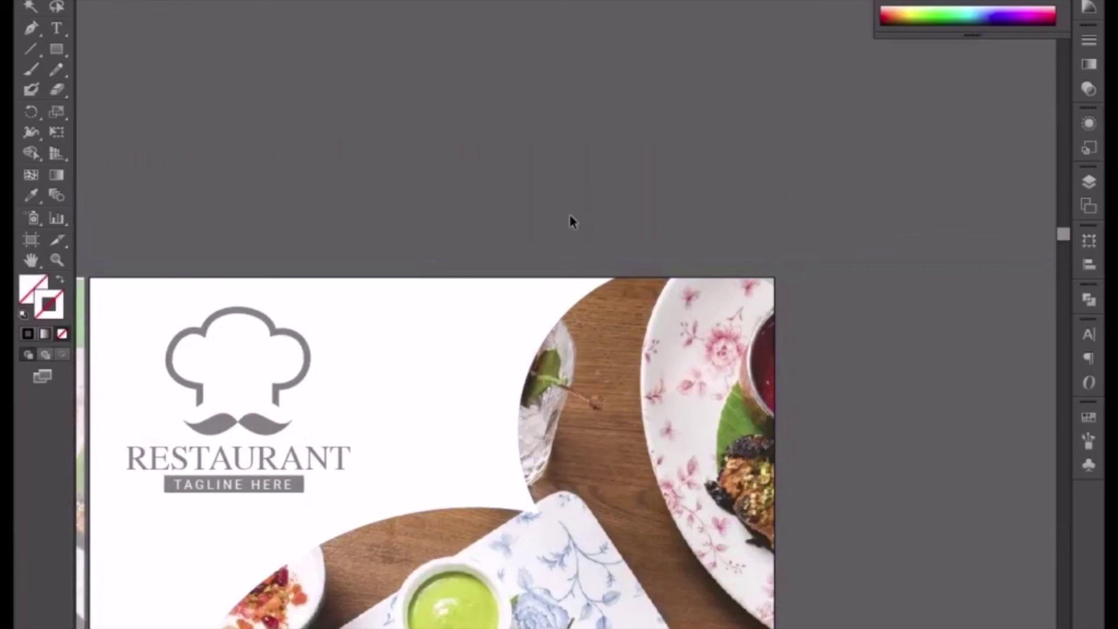
{"action": "right_click", "coordinate": [591, 321]}
{"action": "left_click", "coordinate": [673, 419]}
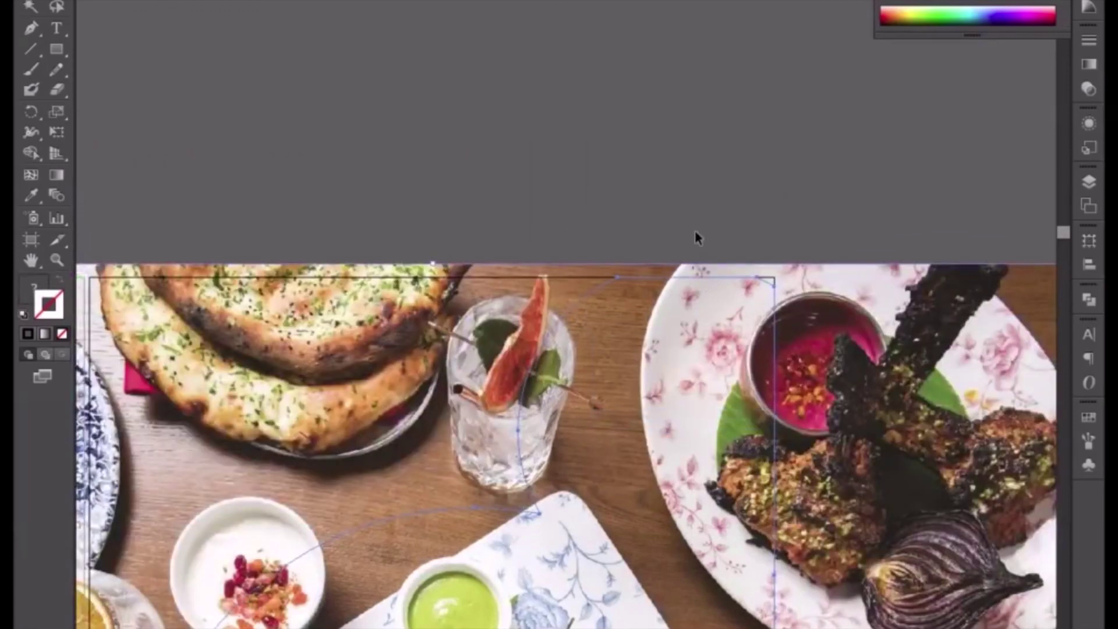
Unite the released clipping outline of the second artboard's photo into a single shape
{"action": "left_click", "coordinate": [777, 304]}
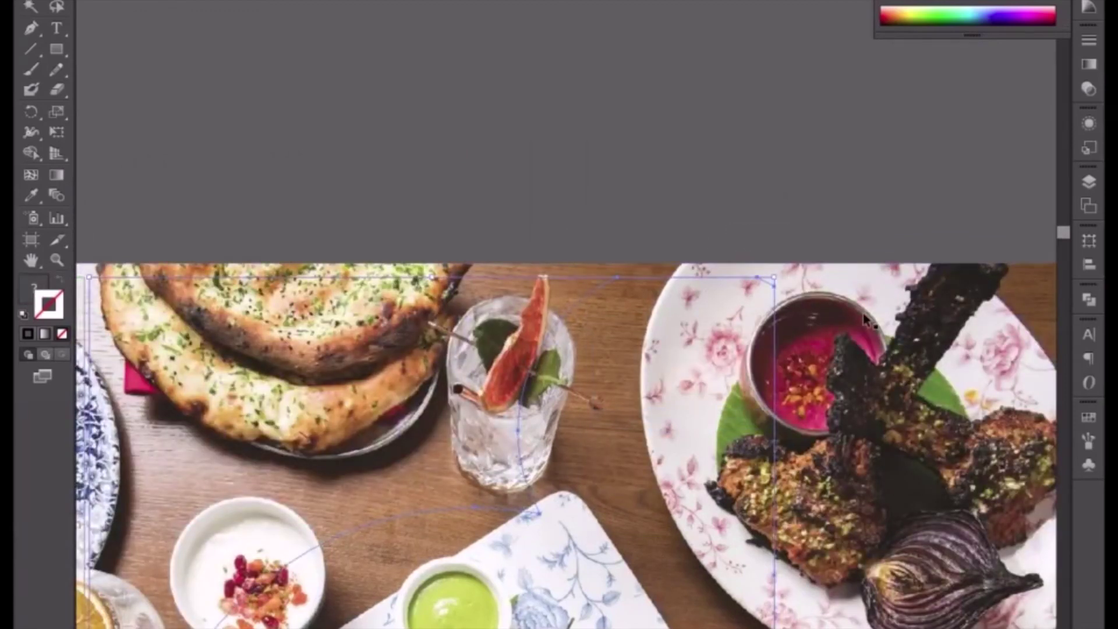
{"action": "left_click", "coordinate": [1089, 299]}
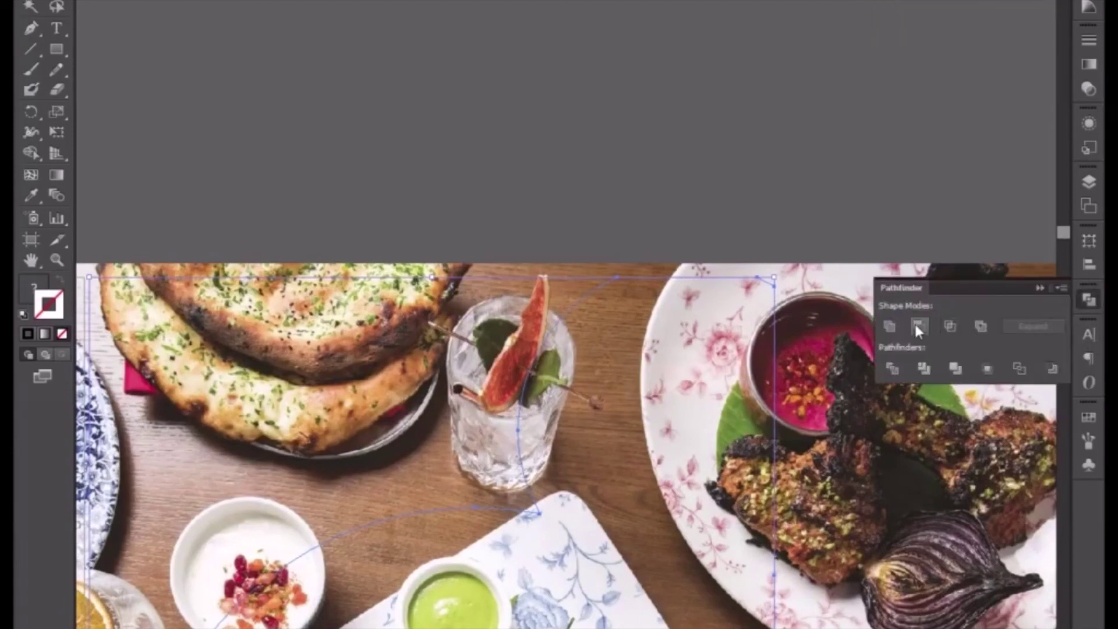
{"action": "left_click", "coordinate": [888, 326]}
{"action": "left_click", "coordinate": [673, 239]}
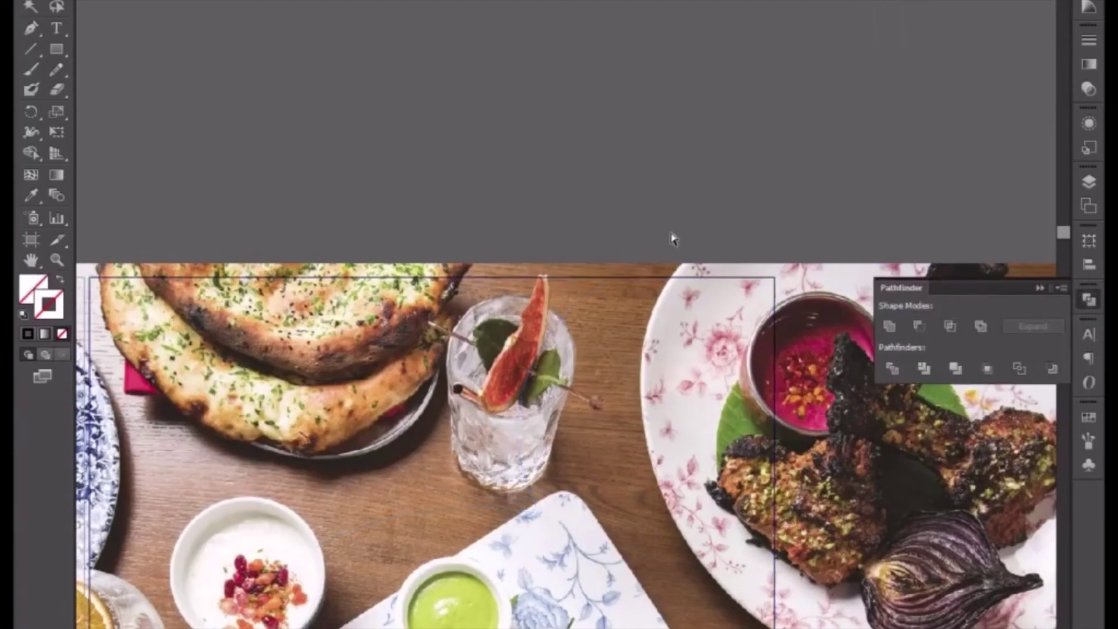
Clip the food photo on the second artboard with the united outline by making a clipping mask
{"action": "key", "text": "ctrl+minus"}
{"action": "key", "text": "ctrl+minus"}
{"action": "left_click_drag", "start_coordinate": [710, 469], "coordinate": [694, 250]}
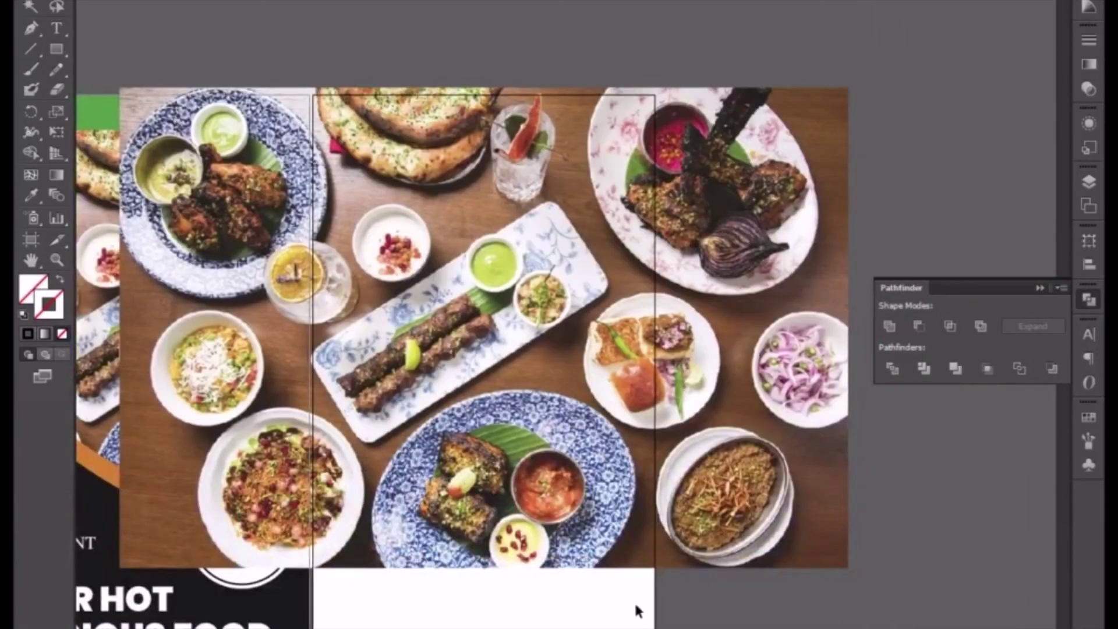
{"action": "left_click", "coordinate": [636, 560]}
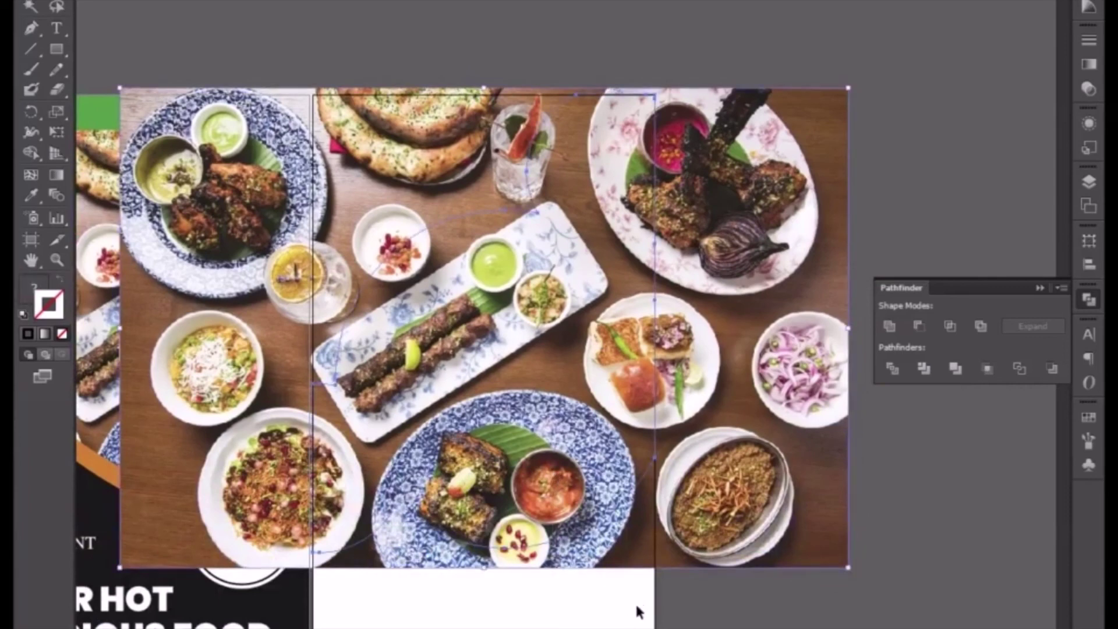
{"action": "right_click", "coordinate": [687, 521]}
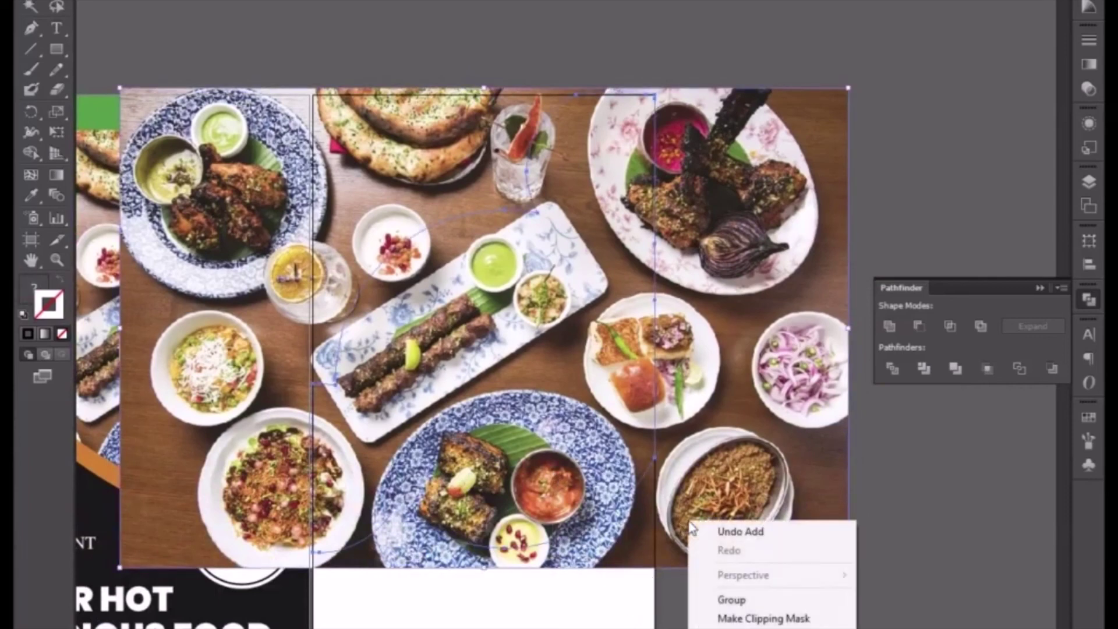
{"action": "left_click", "coordinate": [747, 616]}
{"action": "left_click", "coordinate": [748, 623]}
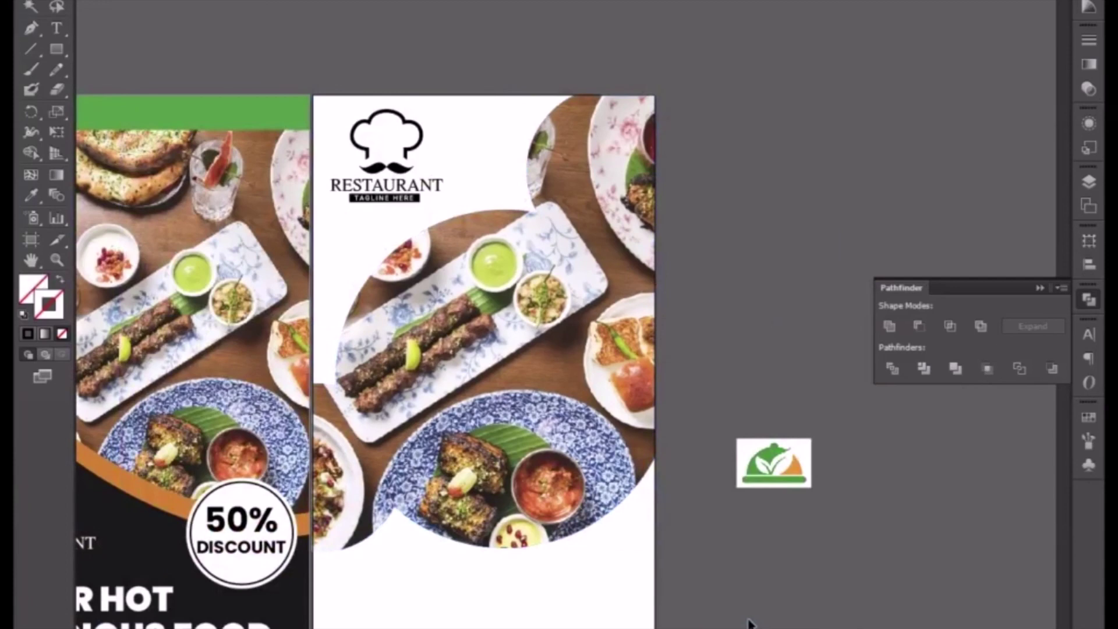
Copy the headline, divider line, paragraph and three food circles with price tags from the first artboard onto the second artboard
{"action": "left_click_drag", "start_coordinate": [670, 628], "coordinate": [752, 480]}
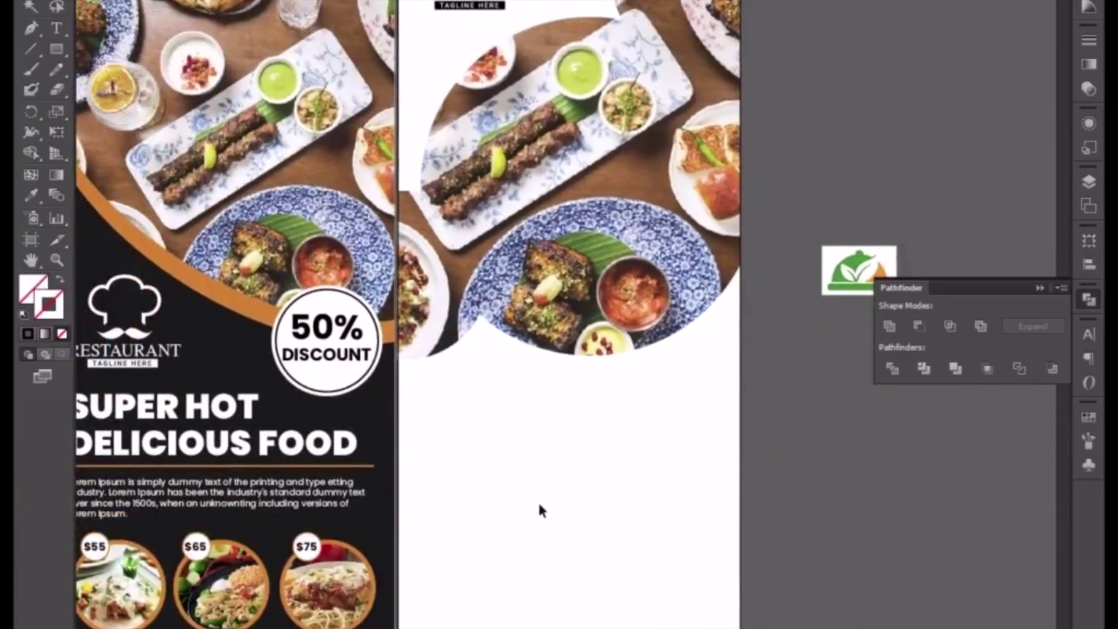
{"action": "left_click_drag", "start_coordinate": [538, 501], "coordinate": [688, 364]}
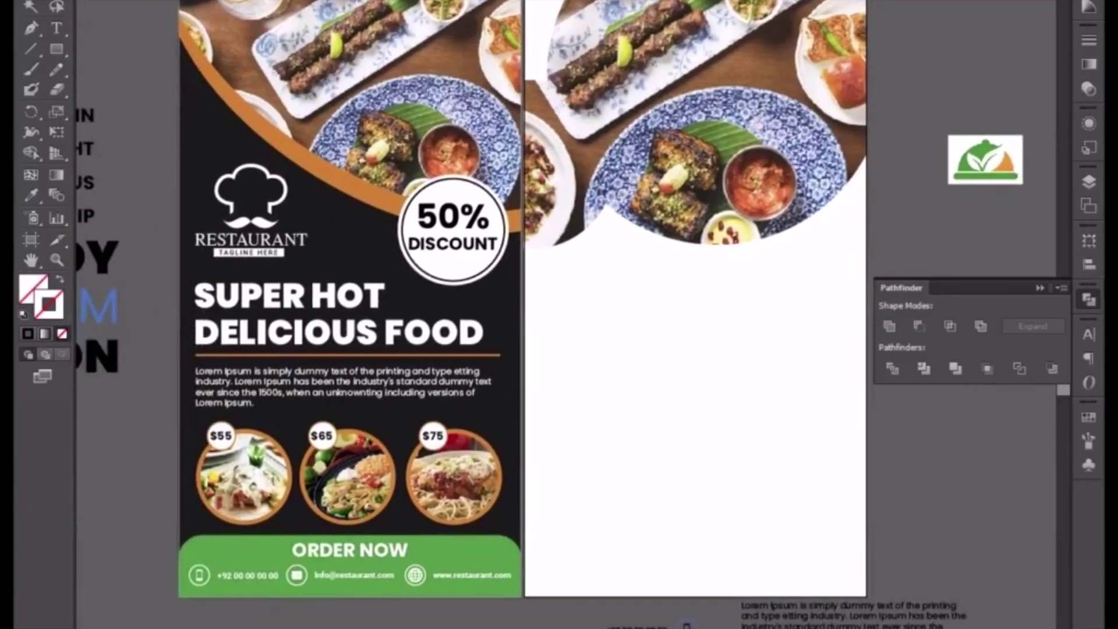
{"action": "left_click", "coordinate": [1039, 288]}
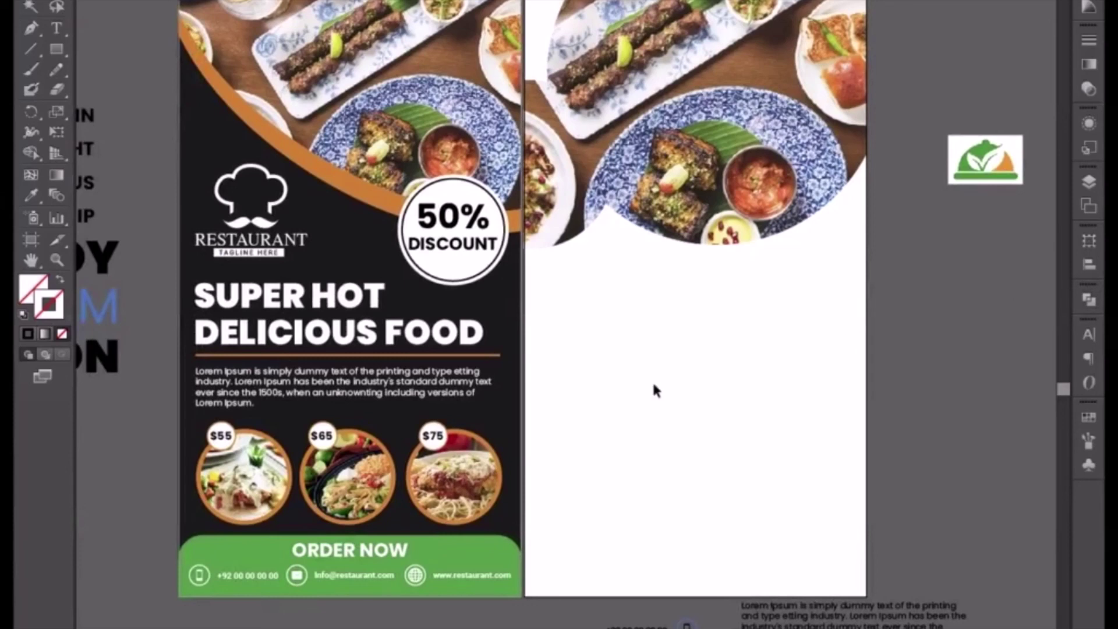
{"action": "left_click", "coordinate": [210, 302]}
{"action": "left_click", "coordinate": [241, 381], "text": "shift"}
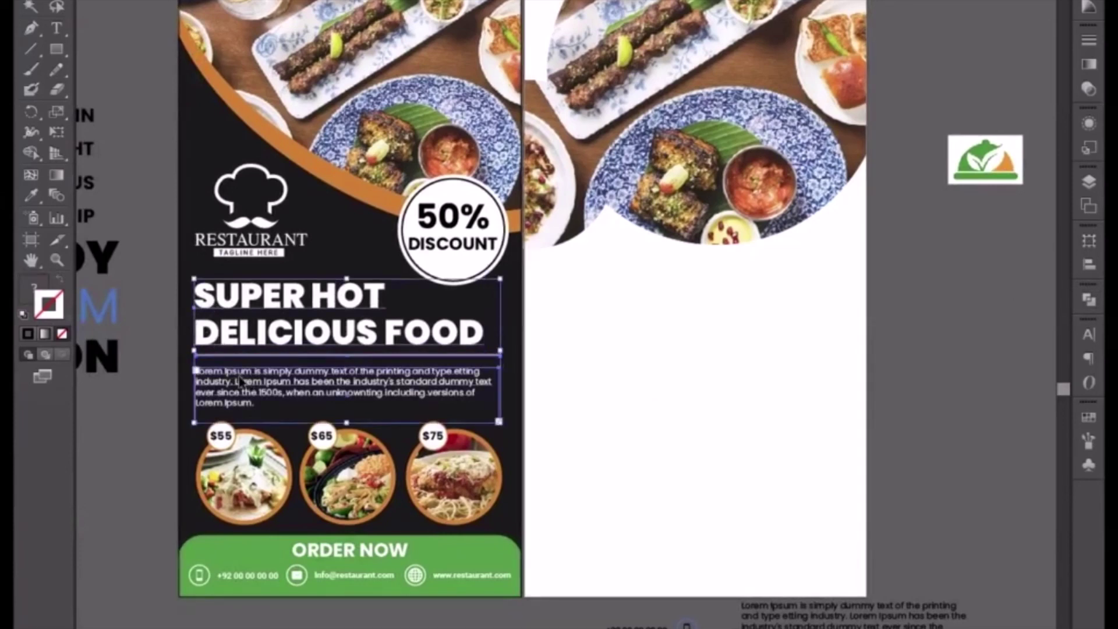
{"action": "left_click", "coordinate": [221, 448], "text": "shift"}
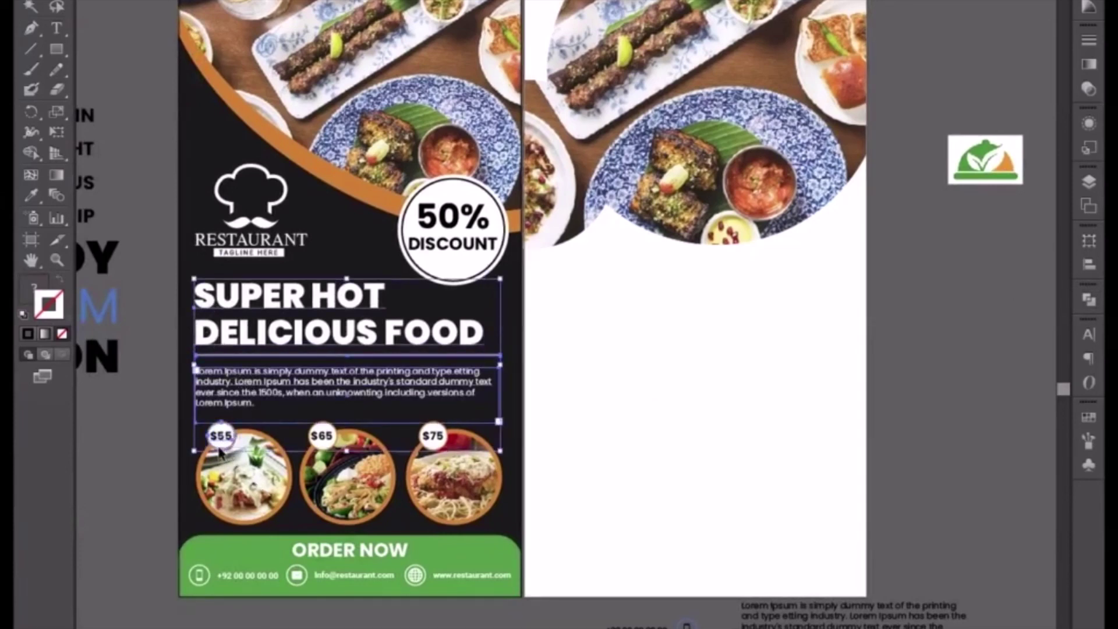
{"action": "left_click", "coordinate": [242, 515], "text": "shift"}
{"action": "left_click", "coordinate": [322, 441], "text": "shift"}
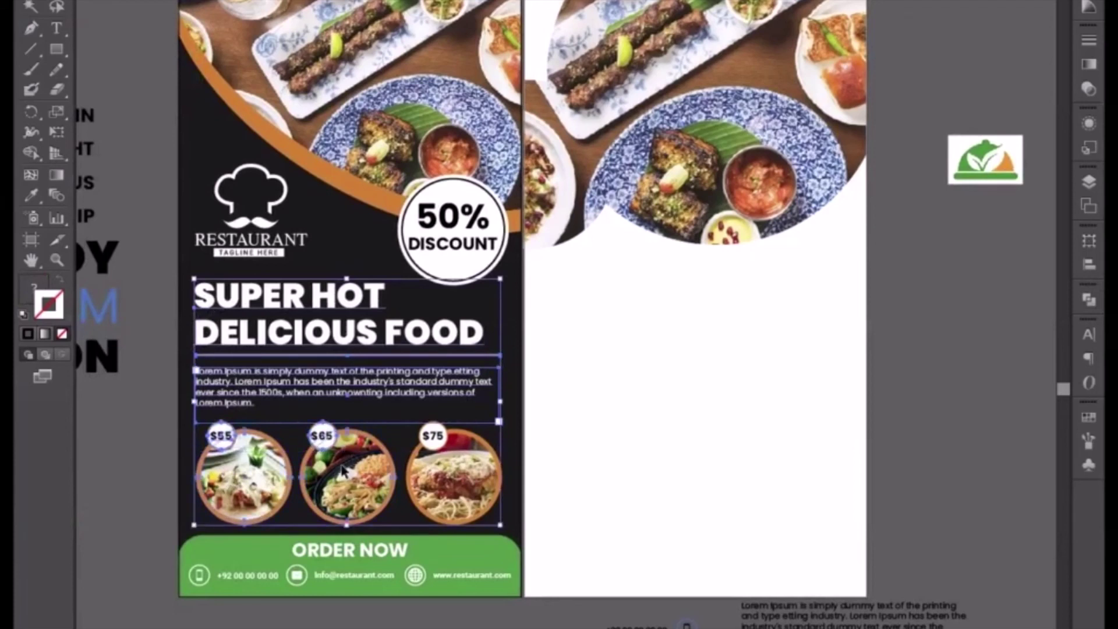
{"action": "left_click", "coordinate": [456, 463], "text": "shift"}
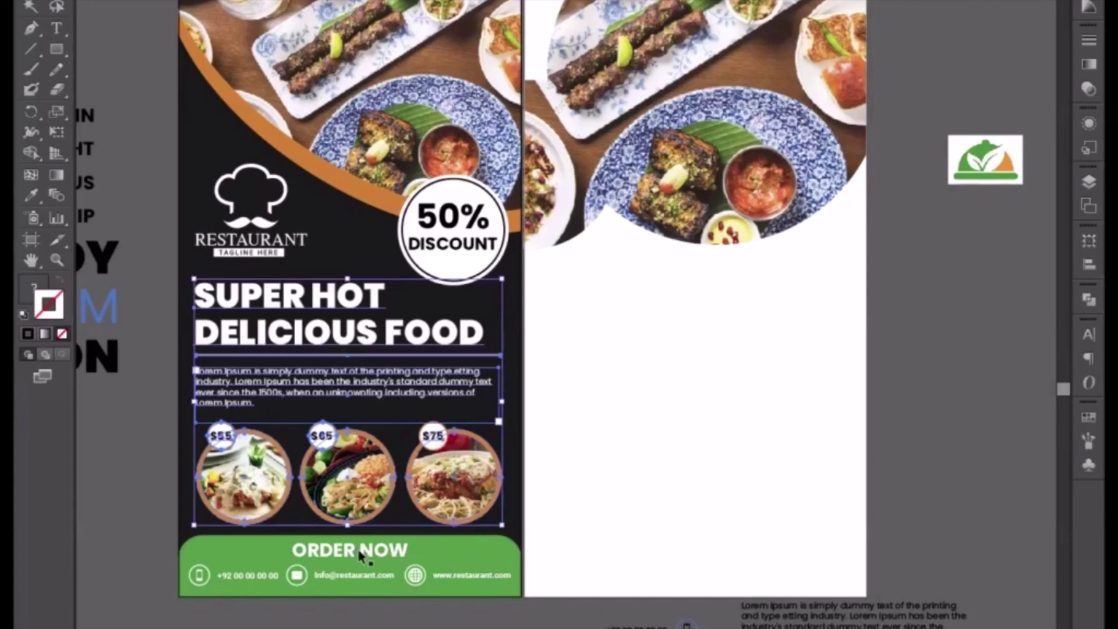
{"action": "left_click_drag", "start_coordinate": [422, 485], "coordinate": [314, 471]}
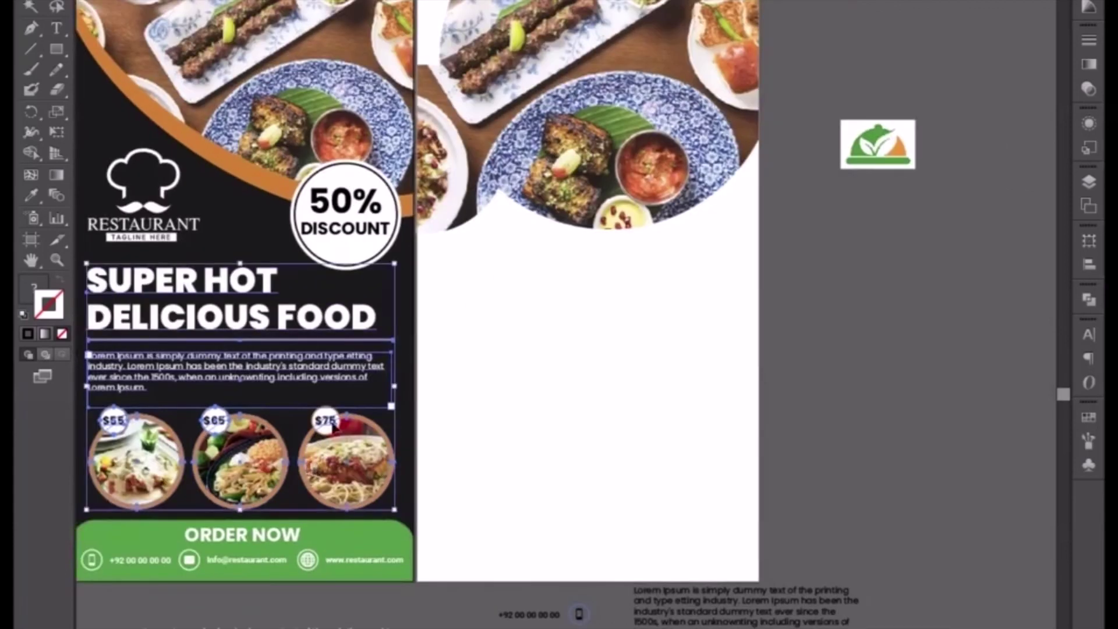
{"action": "left_click_drag", "start_coordinate": [241, 452], "coordinate": [591, 424]}
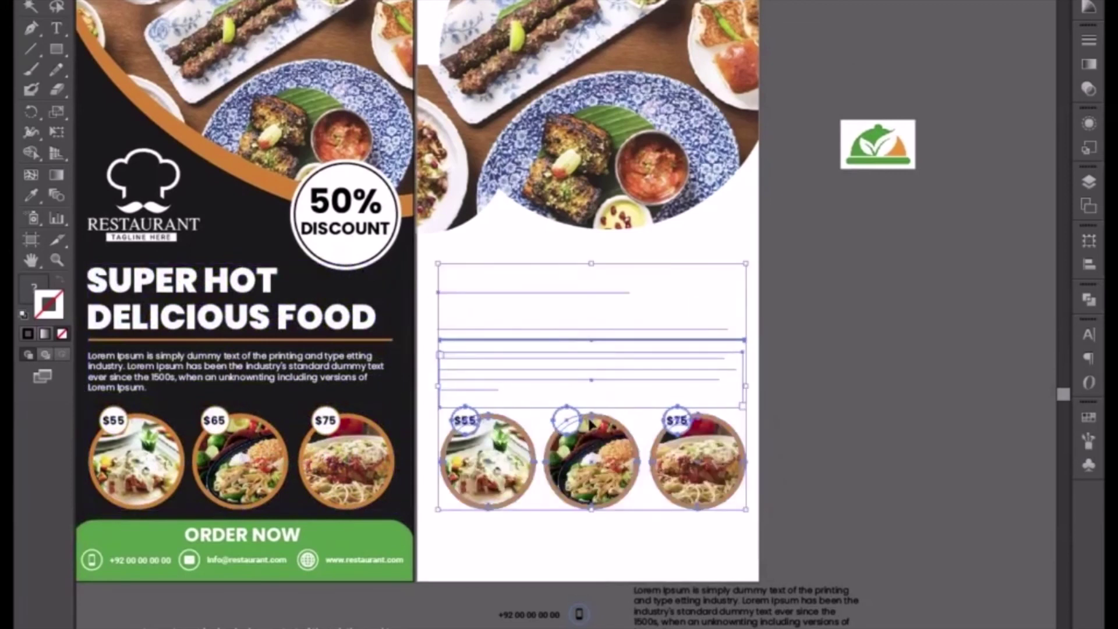
{"action": "left_click", "coordinate": [627, 548]}
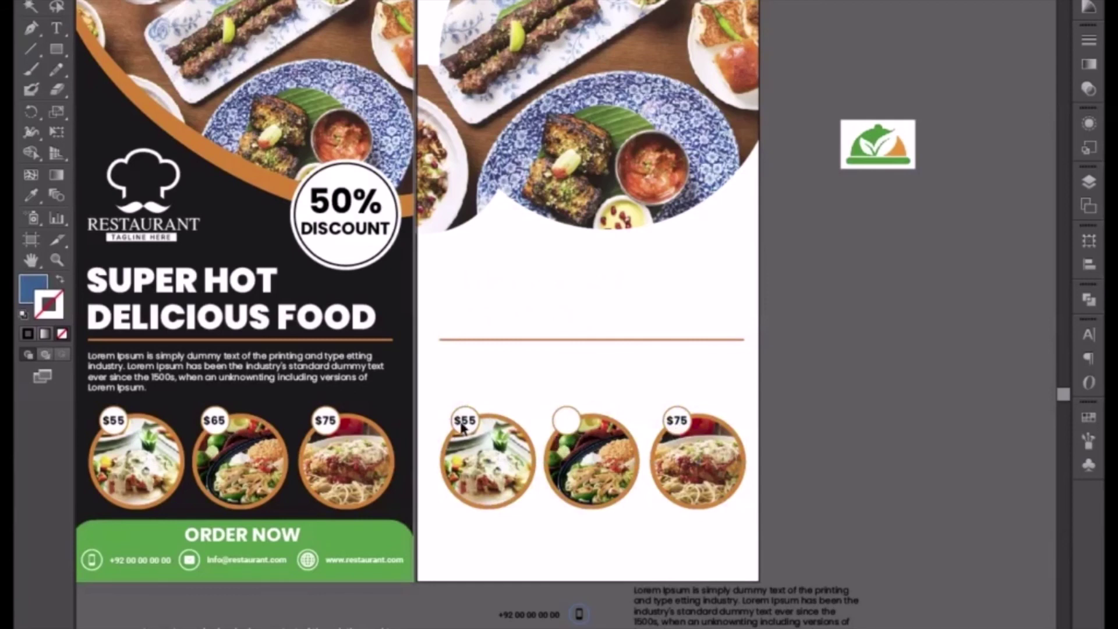
Copy the $55 price text onto the empty tag of the second artboard's middle food circle and change it to $65
{"action": "left_click_drag", "start_coordinate": [465, 422], "coordinate": [565, 426]}
{"action": "key", "text": "t"}
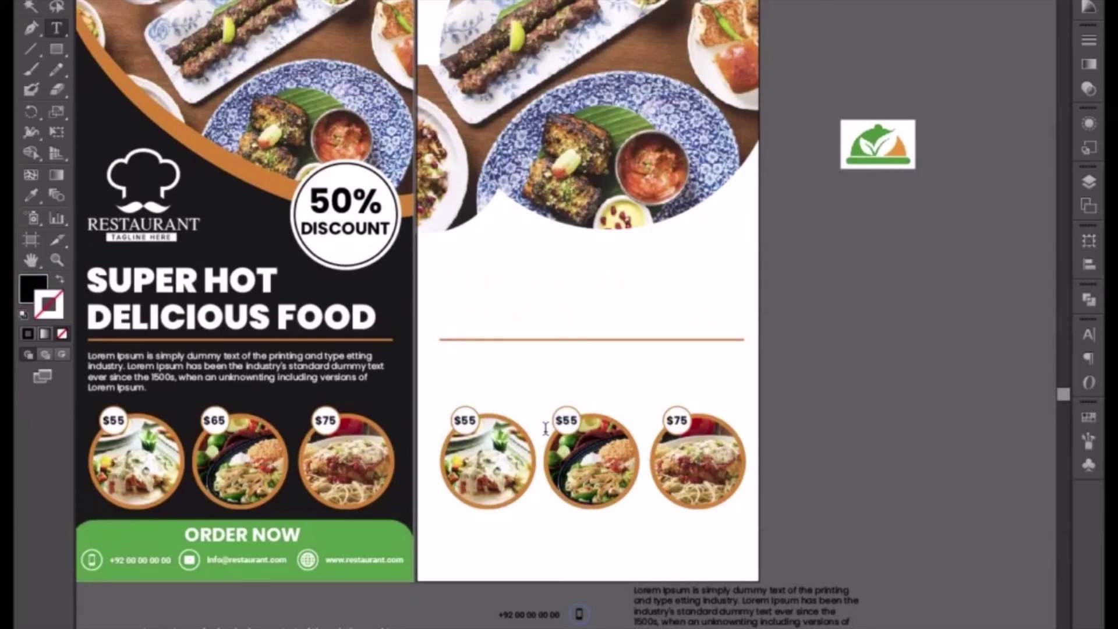
{"action": "type", "text": "$"}
{"action": "key", "text": "v"}
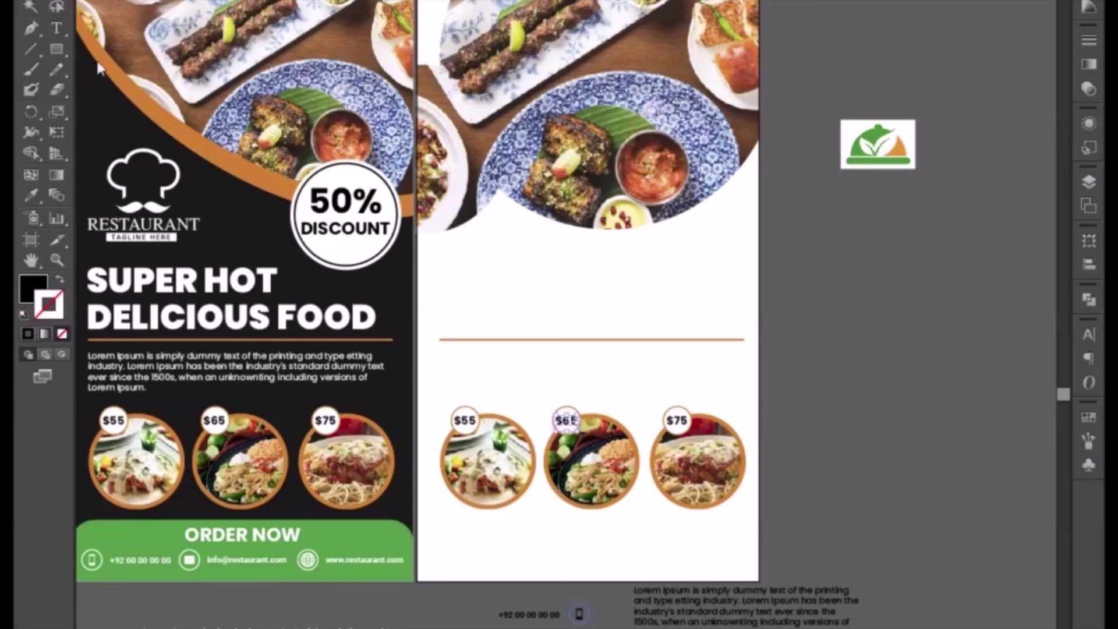
Try a black stroke on the second artboard's headline and paragraph, and undo it
{"action": "left_click", "coordinate": [525, 300]}
{"action": "left_click", "coordinate": [508, 384], "text": "shift"}
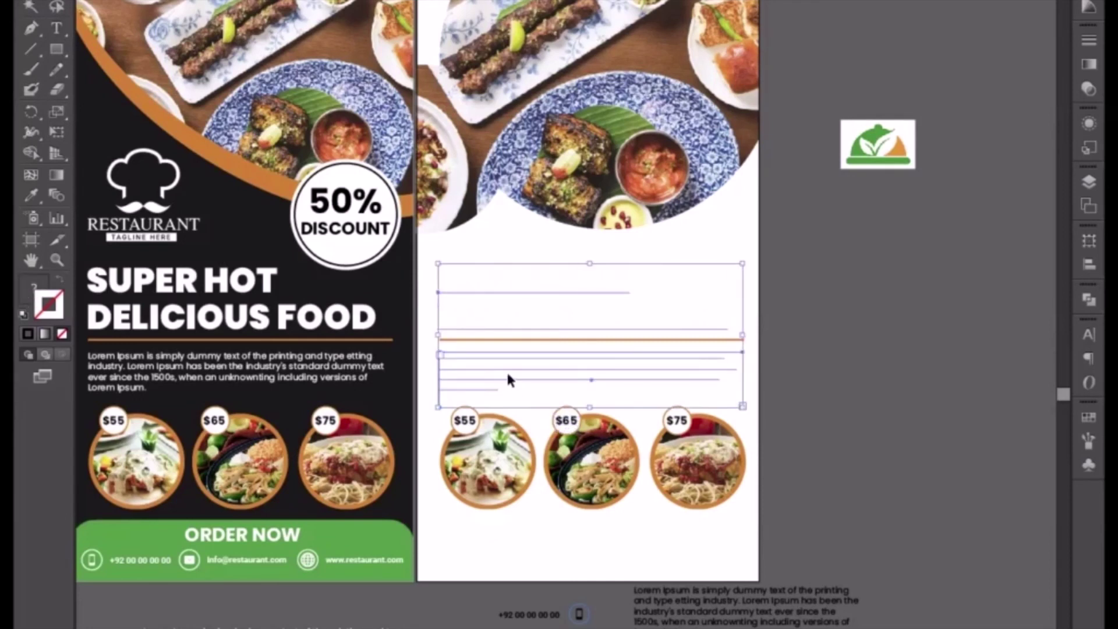
{"action": "left_click", "coordinate": [1086, 6]}
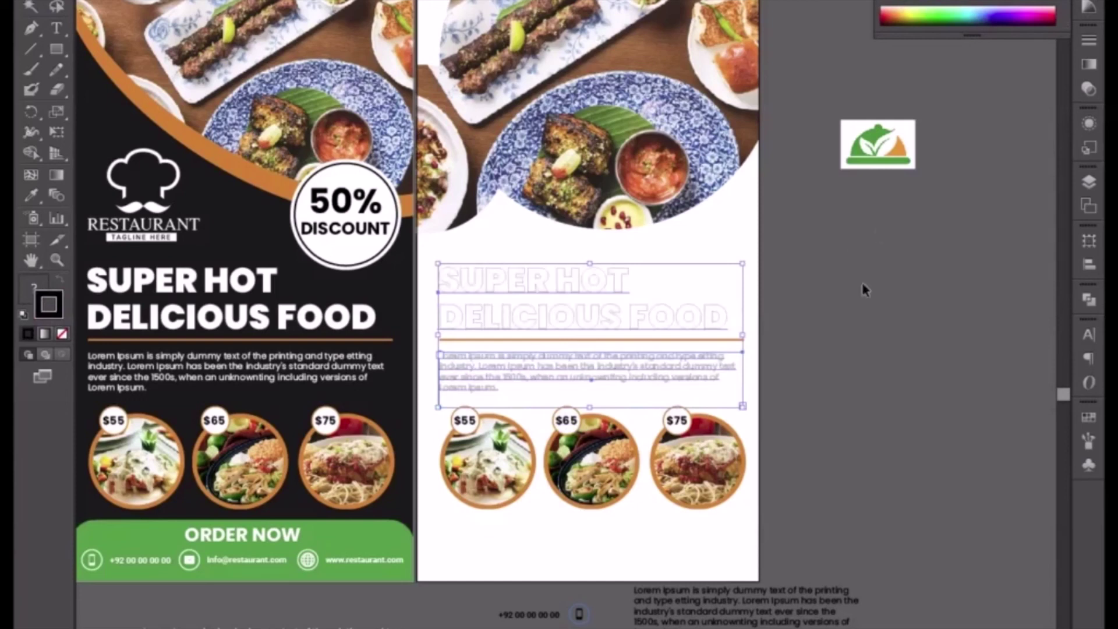
{"action": "key", "text": "ctrl+z"}
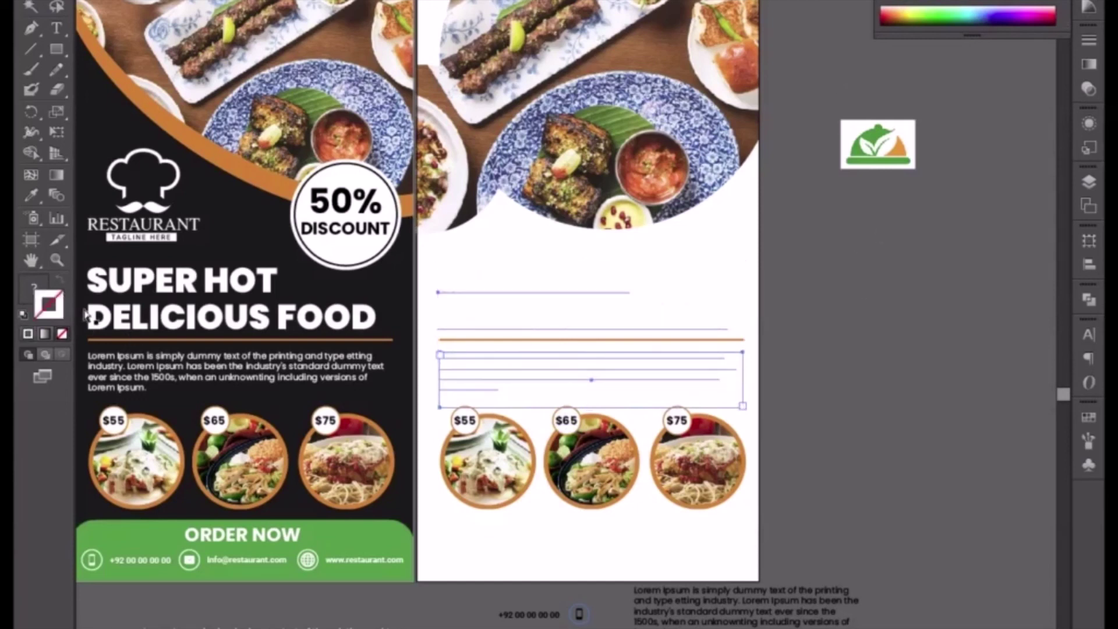
{"action": "key", "text": "ctrl+z"}
{"action": "left_click", "coordinate": [510, 319]}
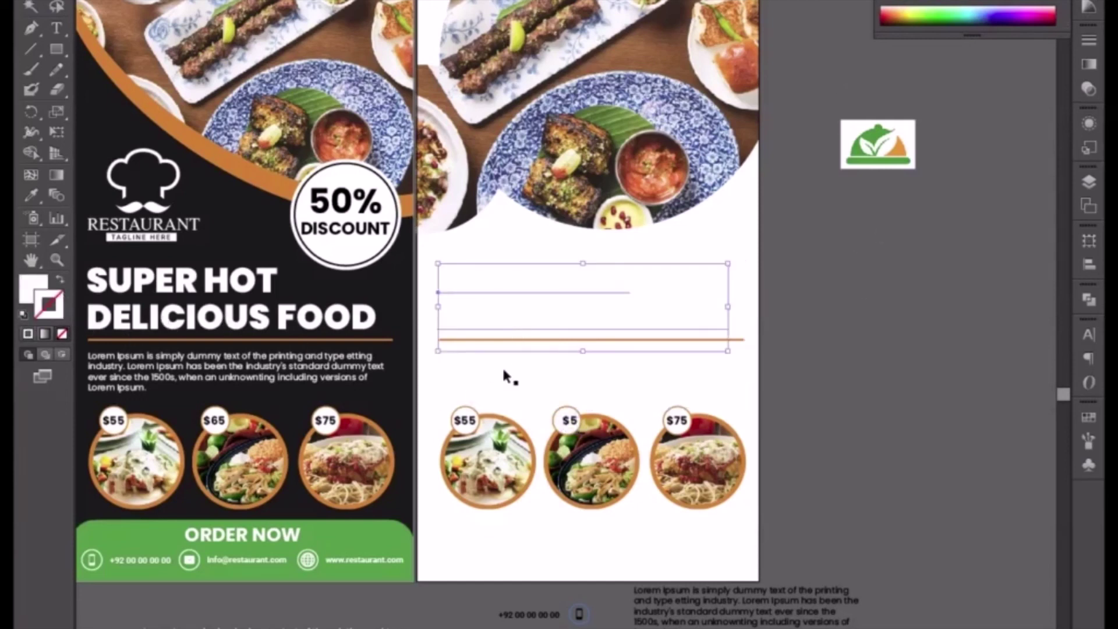
{"action": "left_click", "coordinate": [502, 366], "text": "shift"}
{"action": "left_click", "coordinate": [759, 385]}
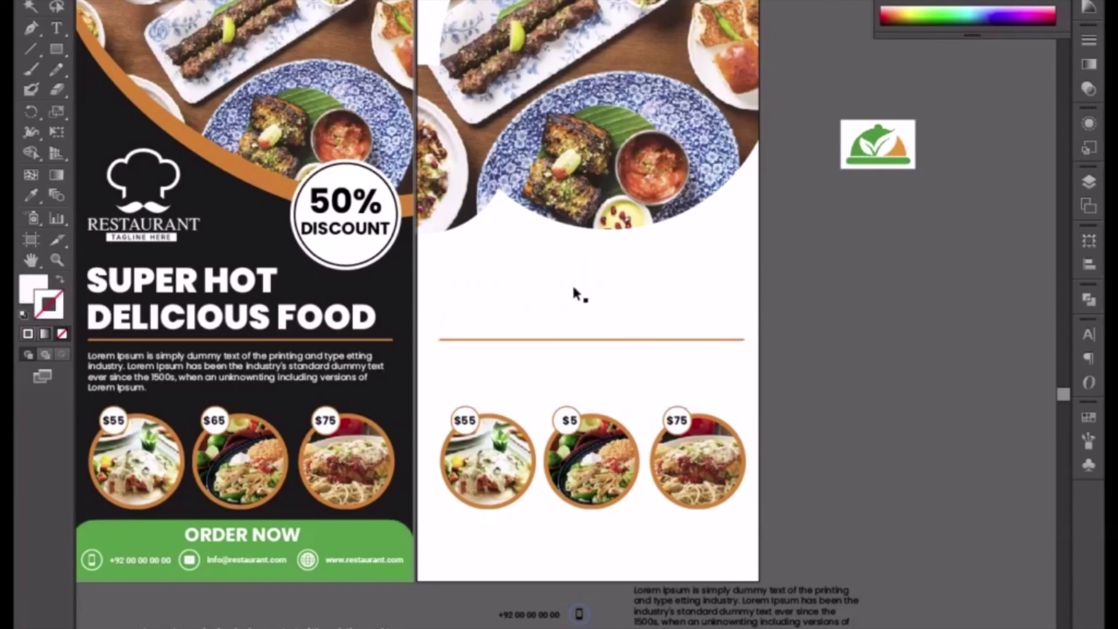
Give the second artboard's SUPER HOT DELICIOUS FOOD headline a black fill and no stroke
{"action": "left_click", "coordinate": [573, 286]}
{"action": "key", "text": "d"}
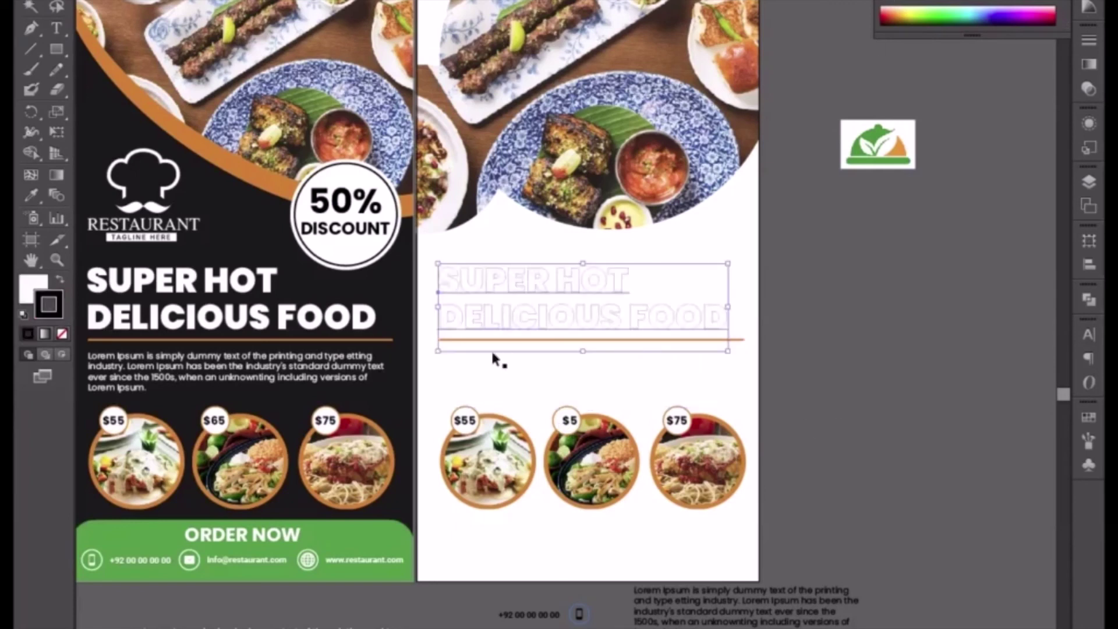
{"action": "left_click", "coordinate": [59, 280]}
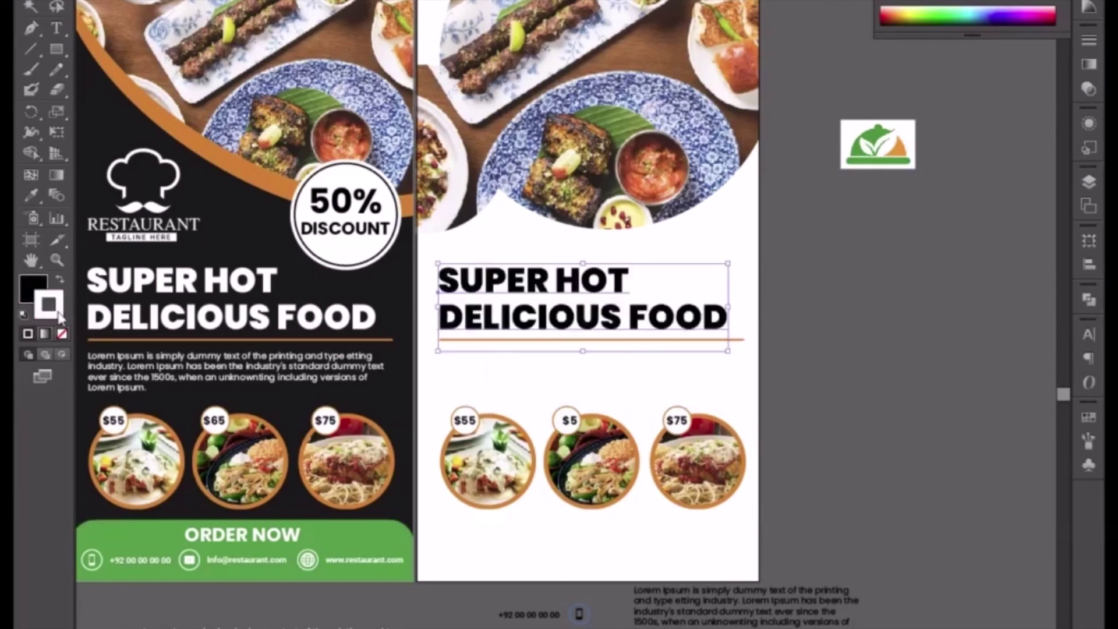
{"action": "left_click", "coordinate": [60, 334]}
Fill the Lorem Ipsum paragraph on the second artboard with black
{"action": "left_click", "coordinate": [514, 389]}
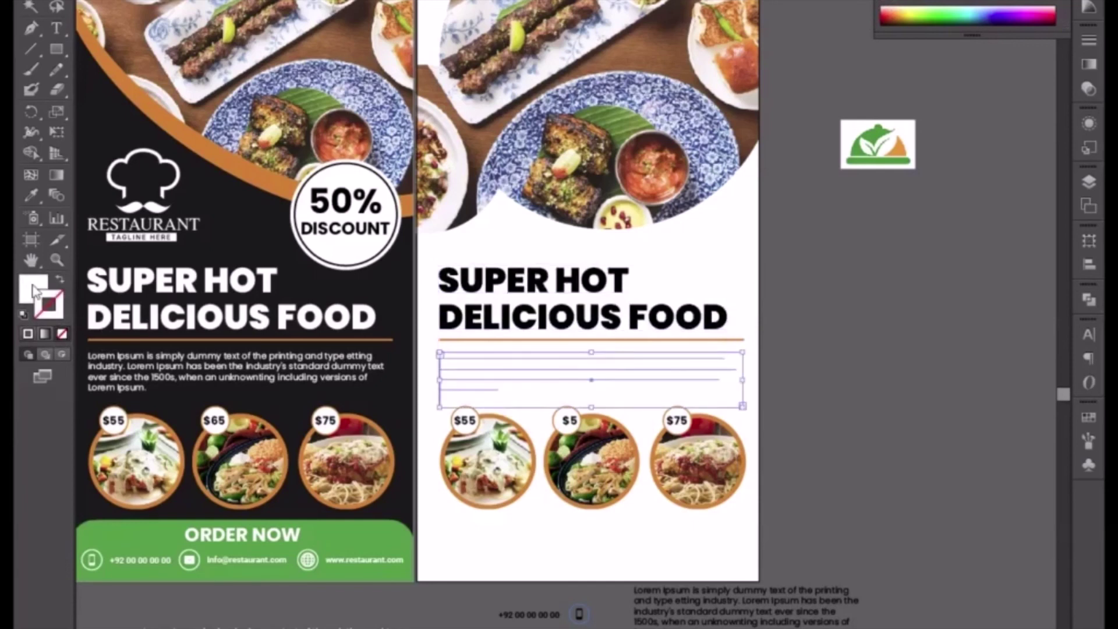
{"action": "left_click", "coordinate": [34, 288]}
{"action": "key", "text": "d"}
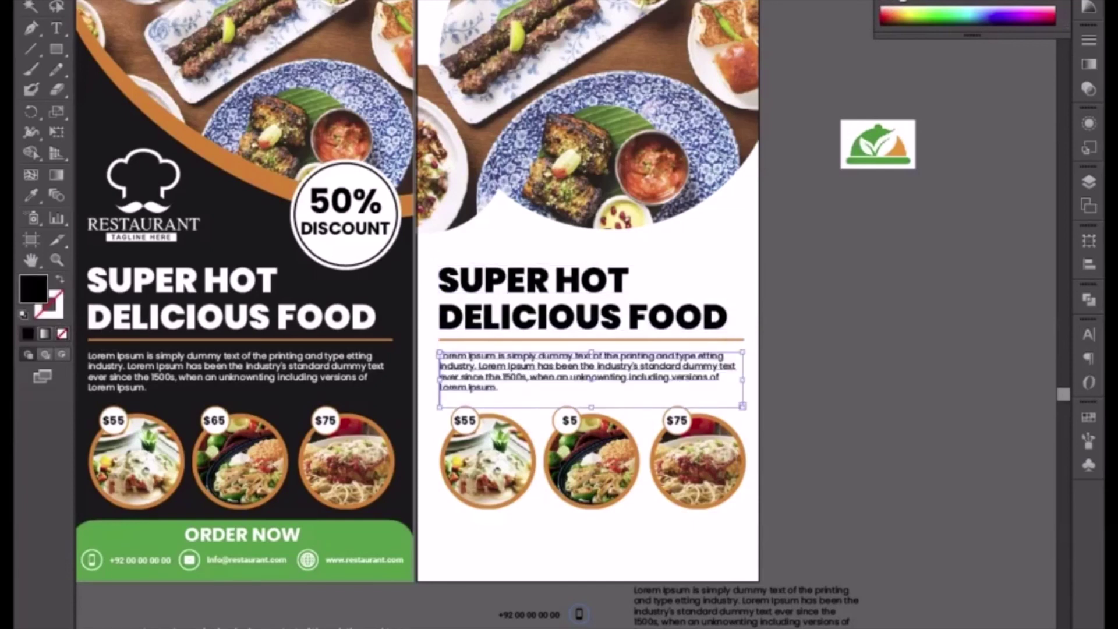
{"action": "left_click", "coordinate": [851, 364]}
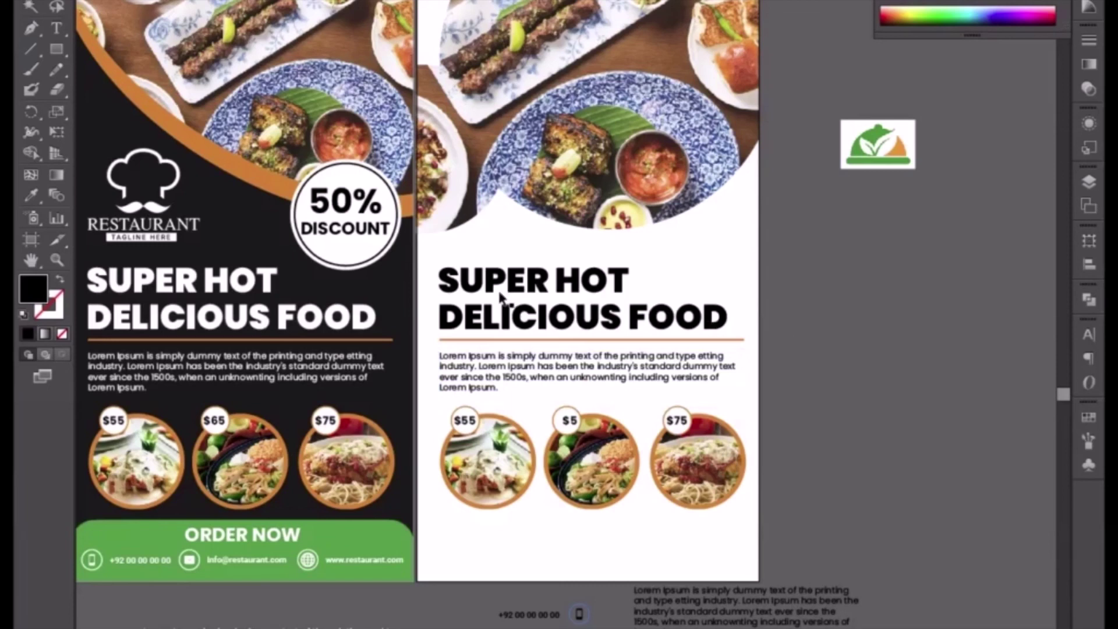
Copy the 50% DISCOUNT badge to the second artboard at the photo's lower edge and bring it to the front
{"action": "left_click", "coordinate": [369, 234]}
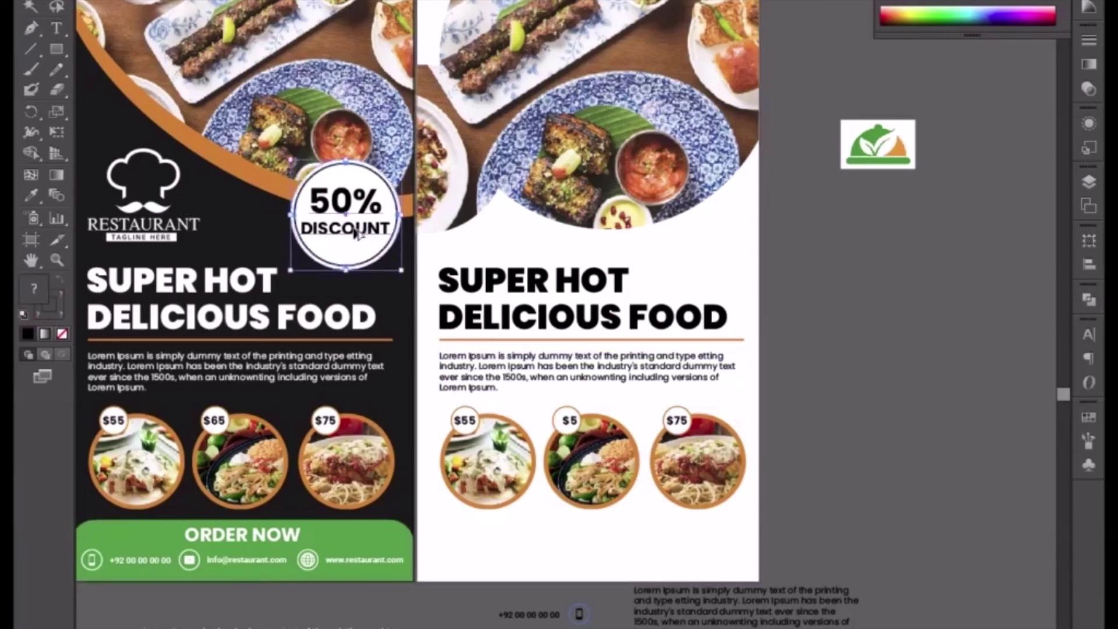
{"action": "left_click_drag", "start_coordinate": [356, 233], "coordinate": [698, 266]}
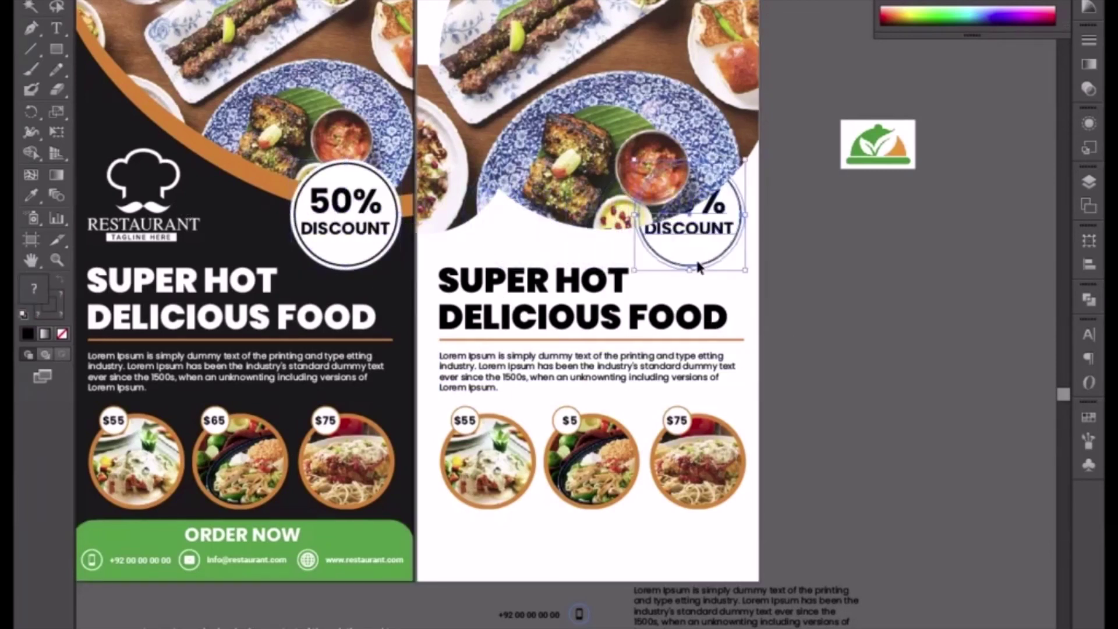
{"action": "right_click", "coordinate": [704, 232]}
{"action": "mouse_move", "coordinate": [767, 369]}
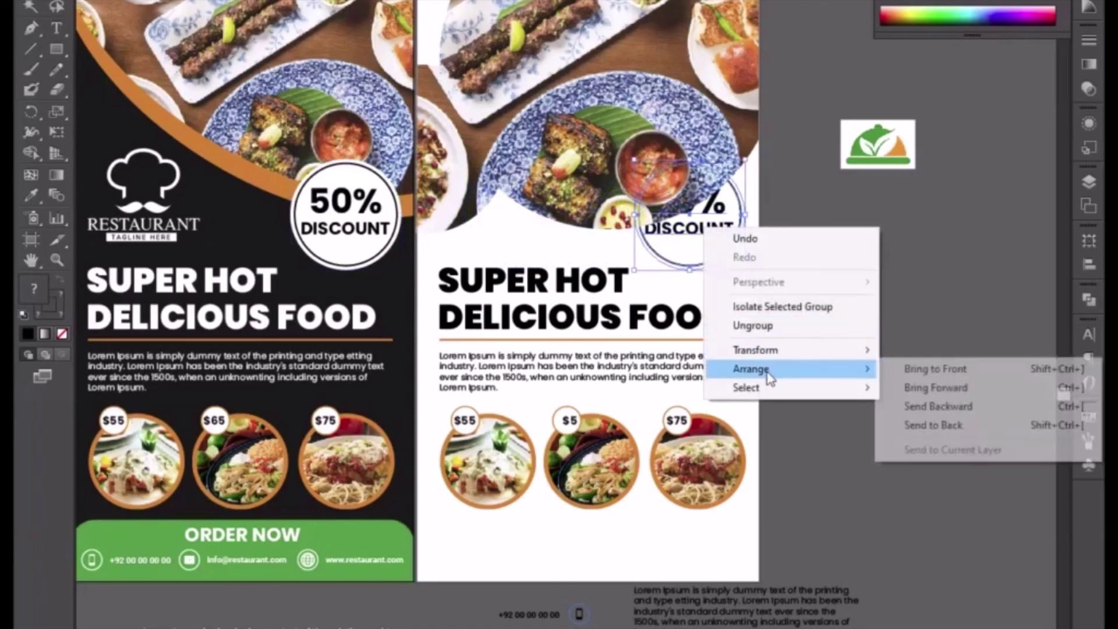
{"action": "left_click", "coordinate": [906, 366]}
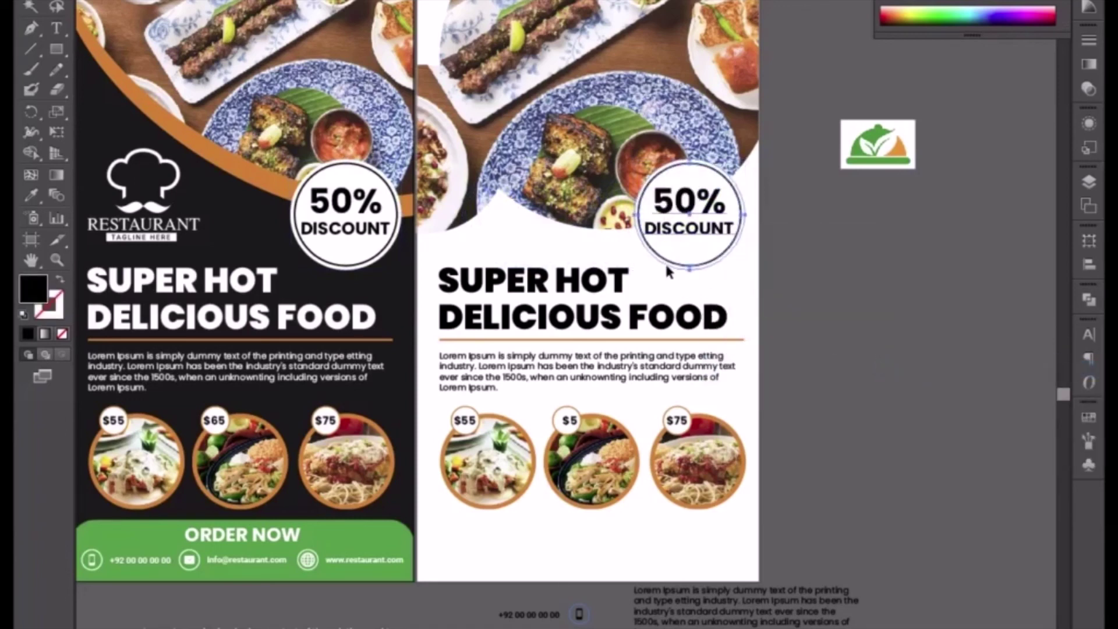
Fill the copied discount badge's circle with the green sampled from the ORDER NOW band and make its text white
{"action": "left_click", "coordinate": [682, 261]}
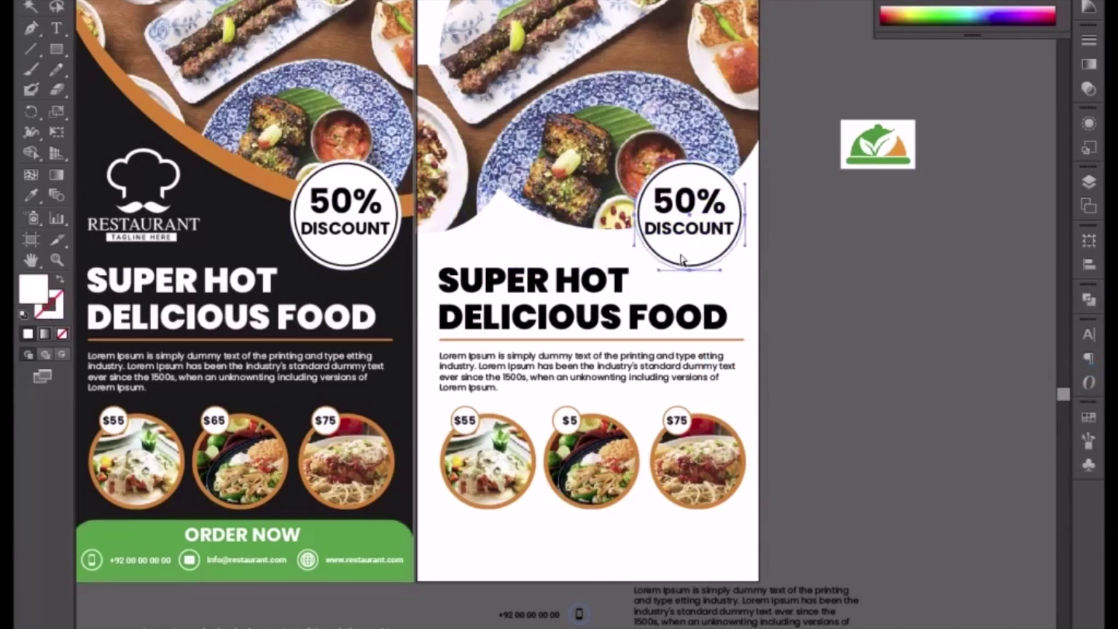
{"action": "left_click", "coordinate": [33, 195]}
{"action": "left_click", "coordinate": [151, 531]}
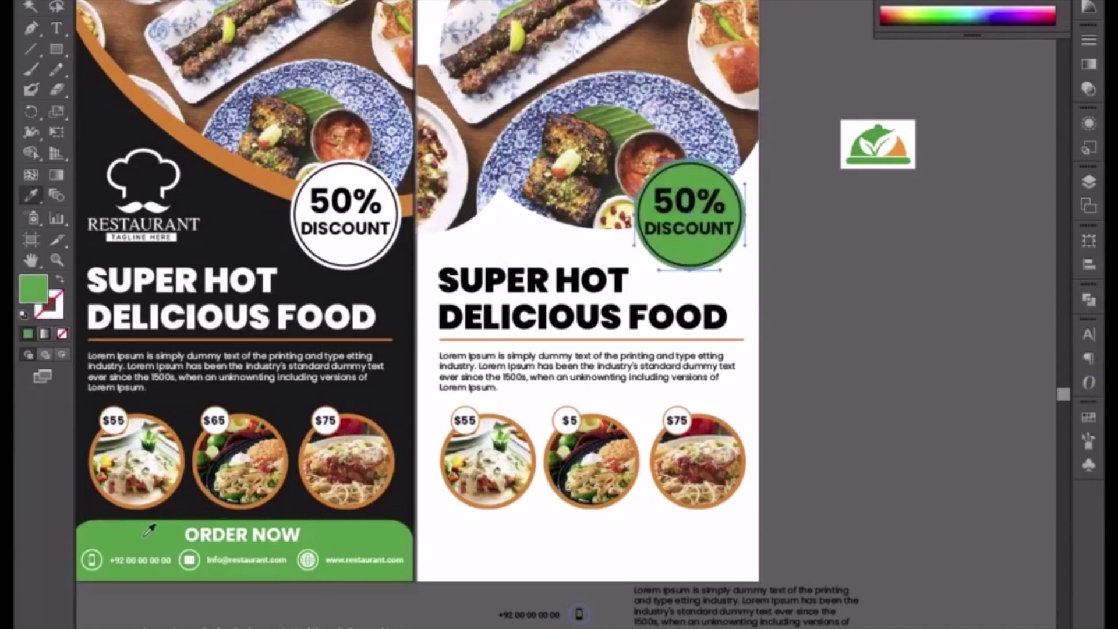
{"action": "left_click", "coordinate": [700, 210]}
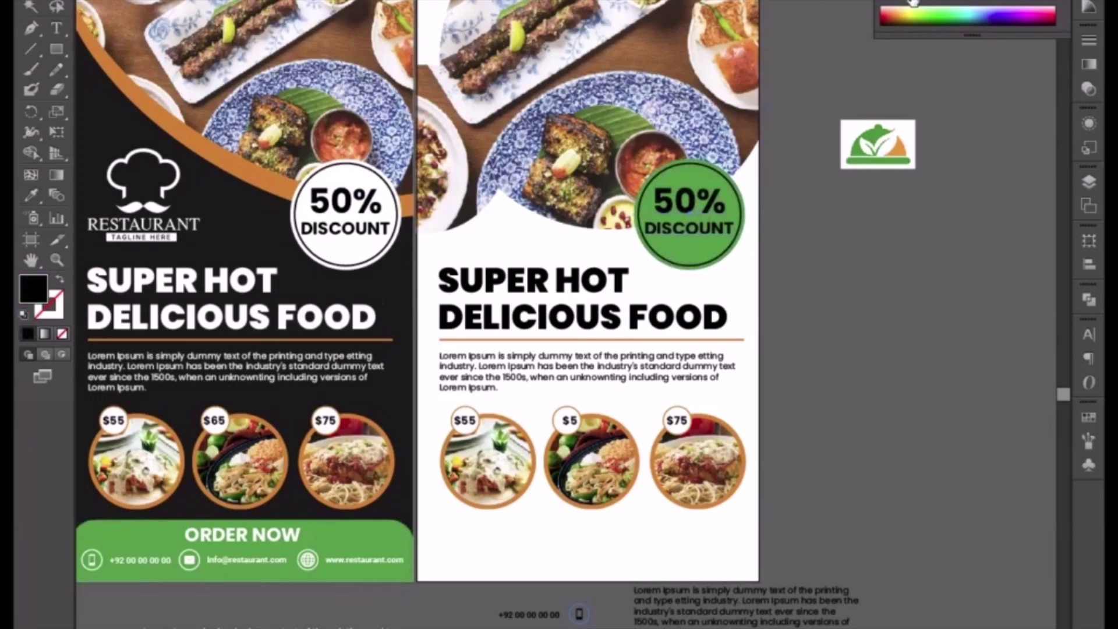
{"action": "left_click", "coordinate": [913, 5]}
Make the inner ring's stroke white on the green 50% DISCOUNT badge of the second artboard
{"action": "left_click", "coordinate": [696, 270]}
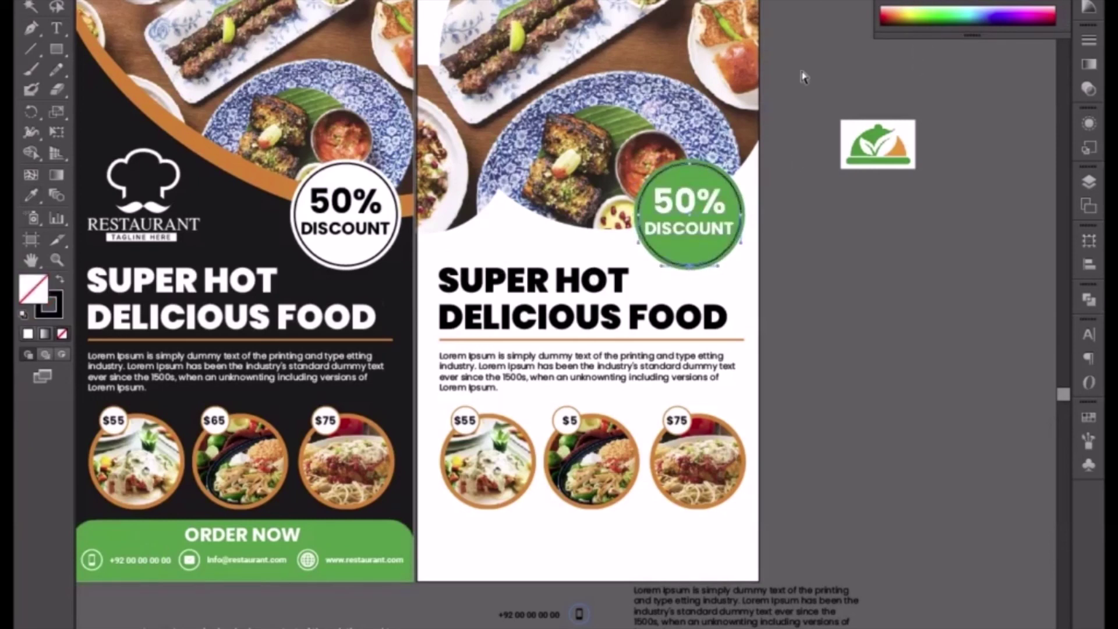
{"action": "left_click", "coordinate": [47, 308]}
{"action": "left_click", "coordinate": [925, 5]}
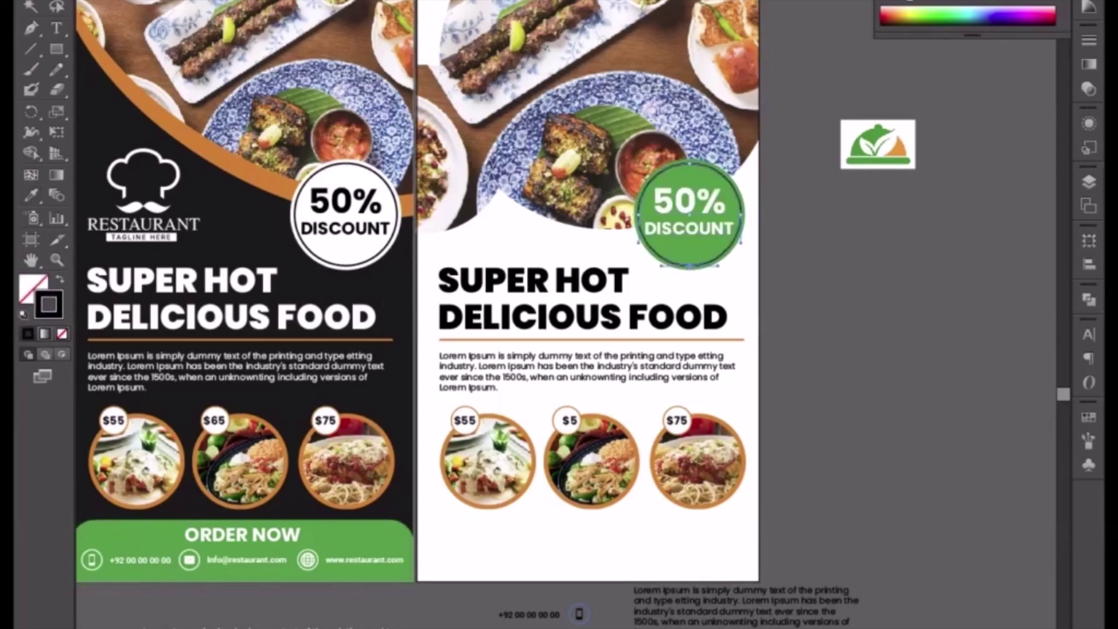
{"action": "left_click", "coordinate": [815, 312]}
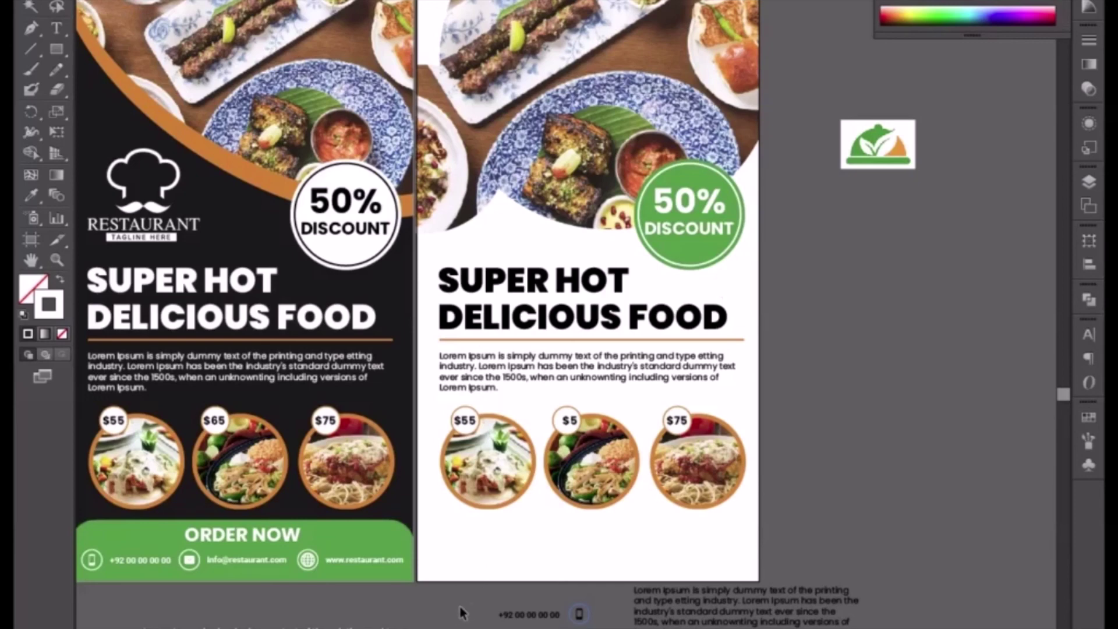
Copy the black contact bar with its website, email and address texts to the second artboard, below the three food circles
{"action": "scroll", "coordinate": [460, 613], "scroll_direction": "down", "scroll_amount": 8}
{"action": "left_click", "coordinate": [304, 574]}
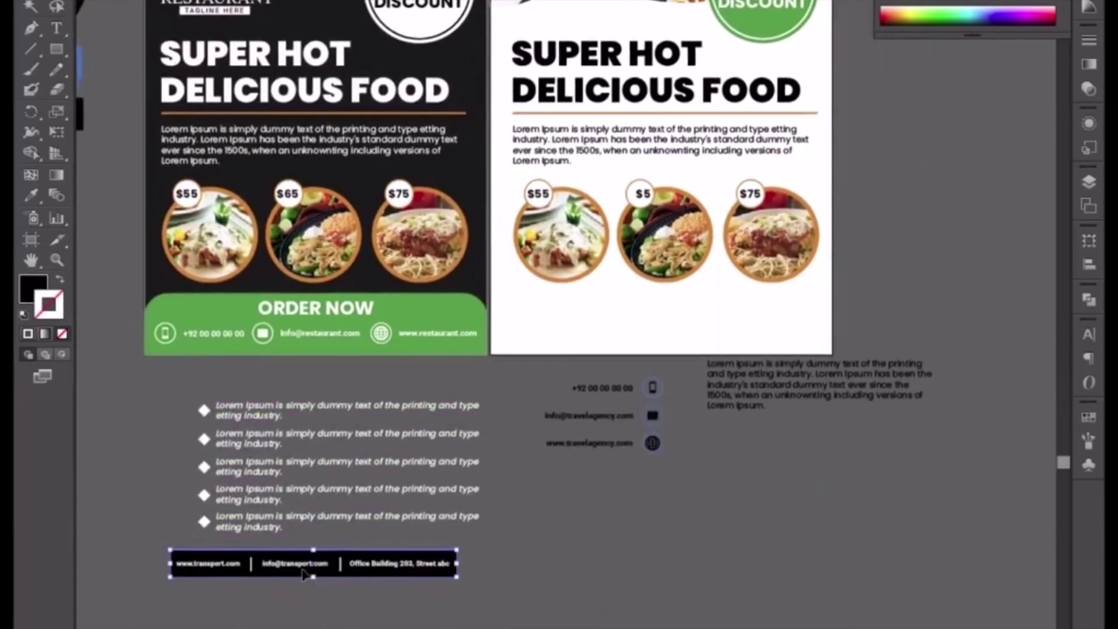
{"action": "left_click_drag", "start_coordinate": [509, 627], "coordinate": [122, 559]}
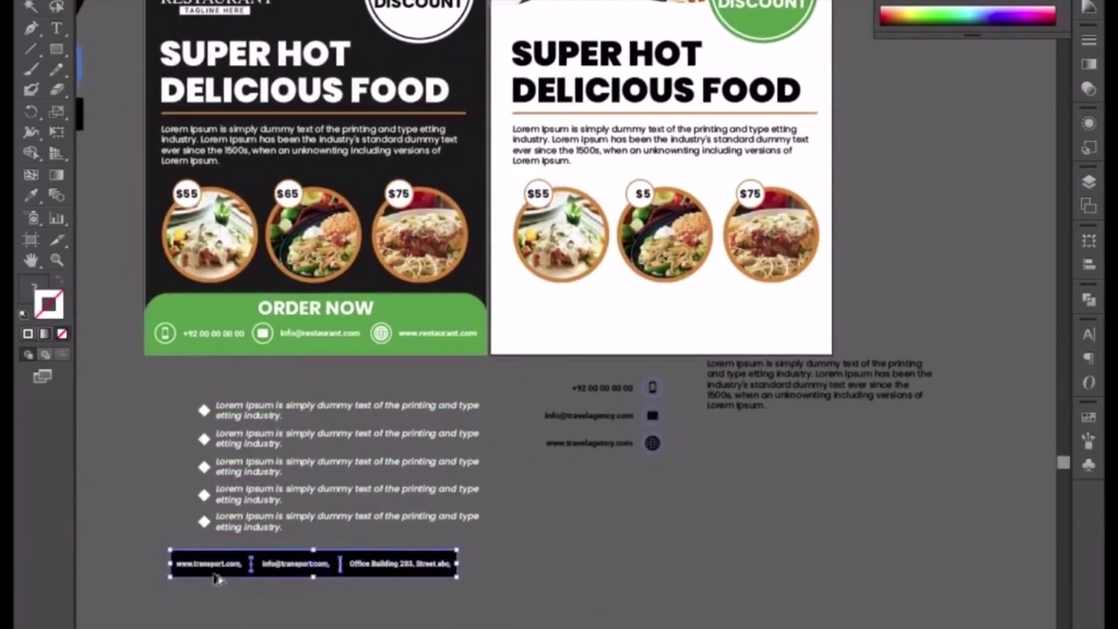
{"action": "left_click_drag", "start_coordinate": [217, 578], "coordinate": [568, 340]}
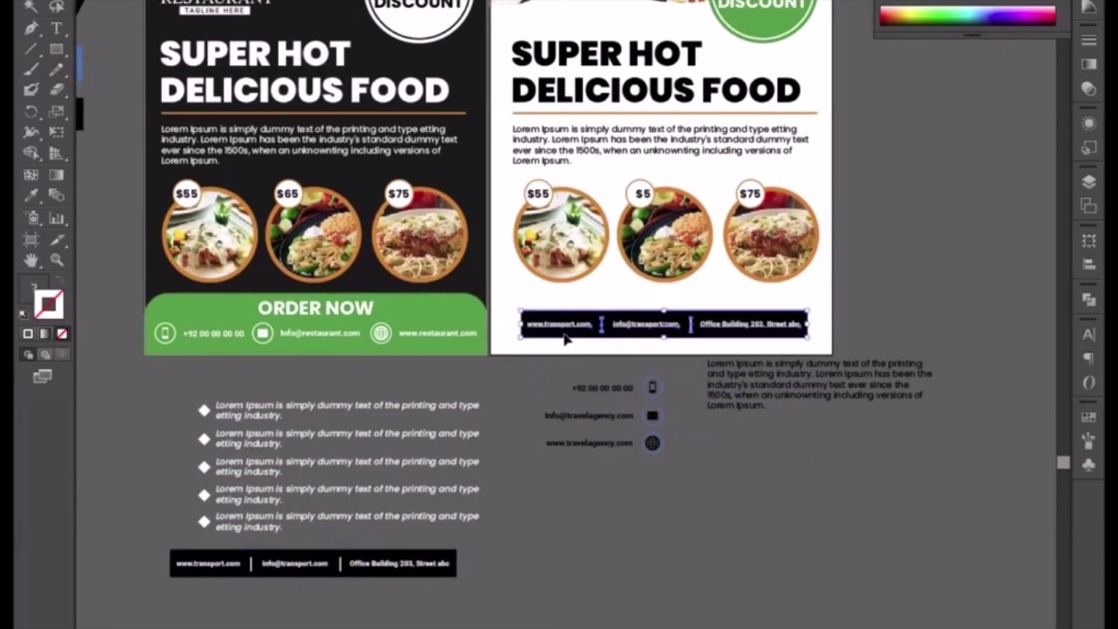
{"action": "left_click", "coordinate": [736, 486]}
Fill the copied contact bar's background with the green sampled from the ORDER NOW band
{"action": "left_click", "coordinate": [571, 317]}
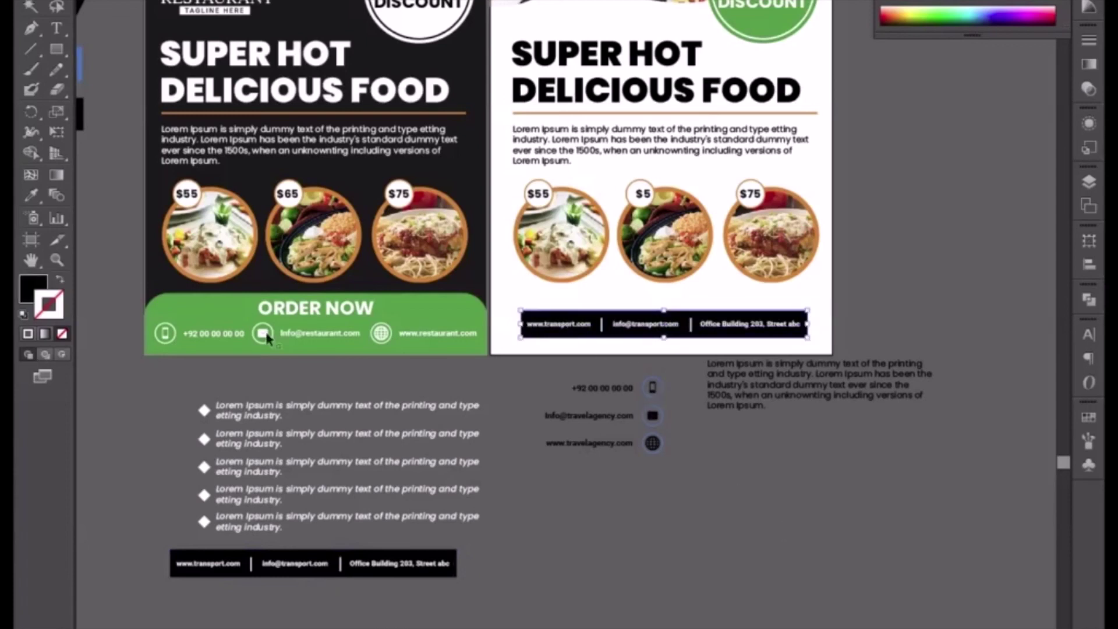
{"action": "left_click", "coordinate": [32, 197]}
{"action": "left_click", "coordinate": [182, 298]}
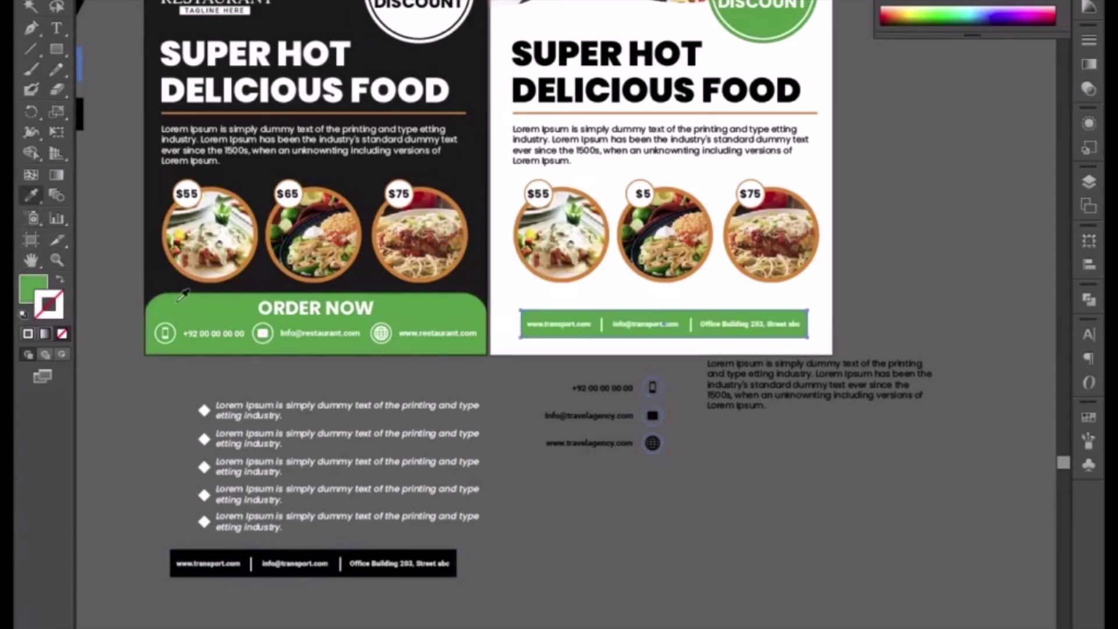
{"action": "left_click", "coordinate": [30, 5]}
{"action": "left_click", "coordinate": [587, 540]}
Replace "transport" with "restaurant" in the green contact bar's website and email texts
{"action": "scroll", "coordinate": [585, 533], "scroll_direction": "up", "scroll_amount": 2, "text": "alt"}
{"action": "scroll", "coordinate": [512, 307], "scroll_direction": "up", "scroll_amount": 2, "text": "alt"}
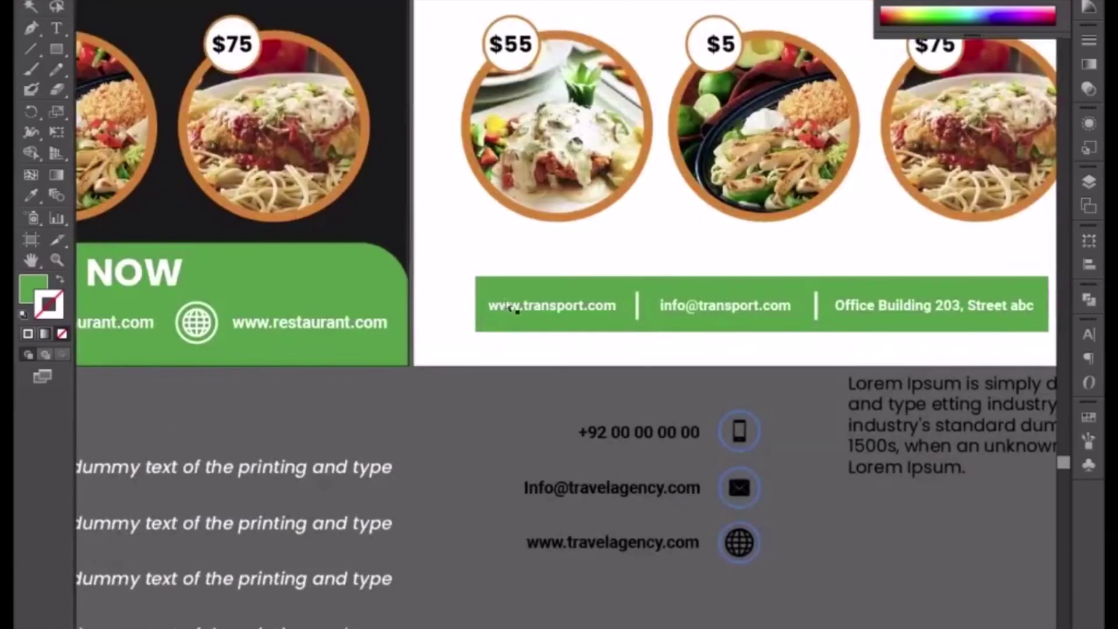
{"action": "key", "text": "t"}
{"action": "left_click_drag", "start_coordinate": [523, 306], "coordinate": [575, 306]}
{"action": "type", "text": "resta"}
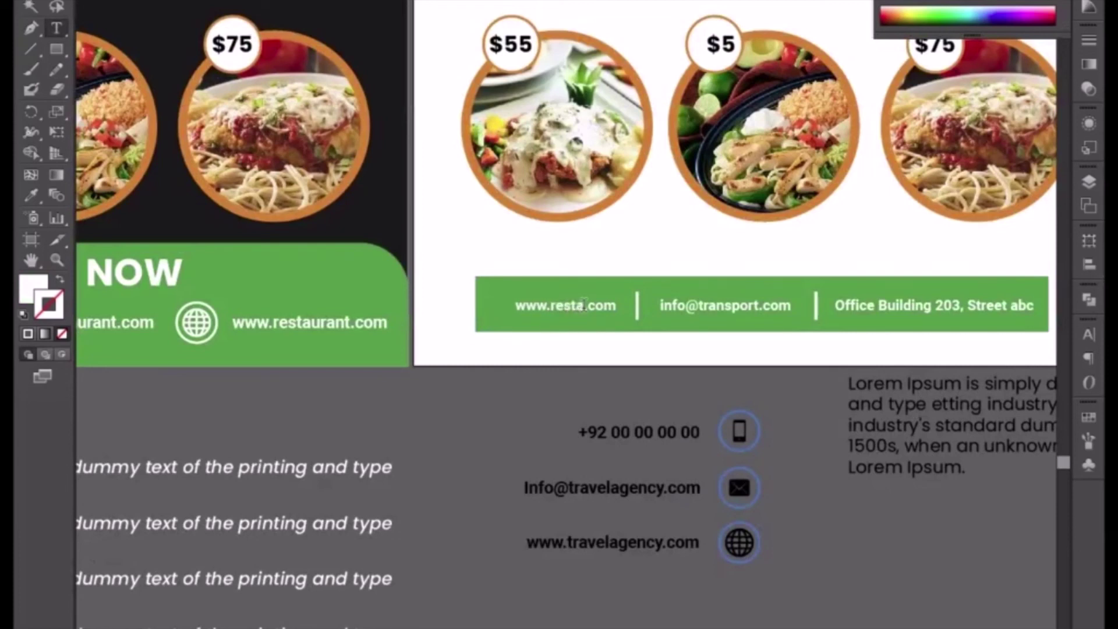
{"action": "type", "text": "urant"}
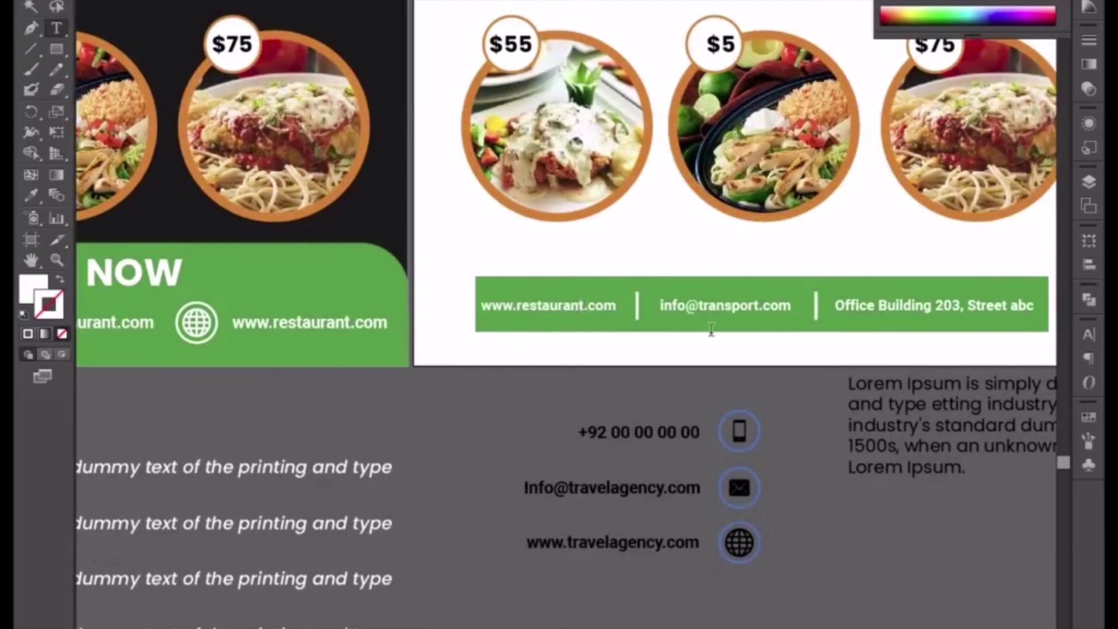
{"action": "left_click_drag", "start_coordinate": [699, 301], "coordinate": [750, 306]}
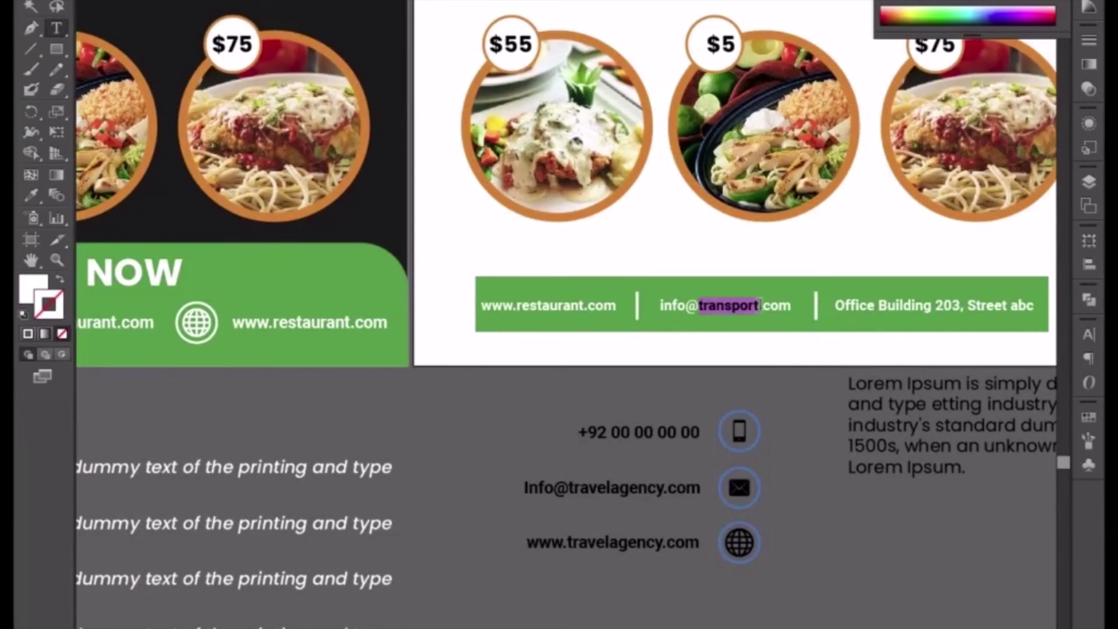
{"action": "type", "text": "resta"}
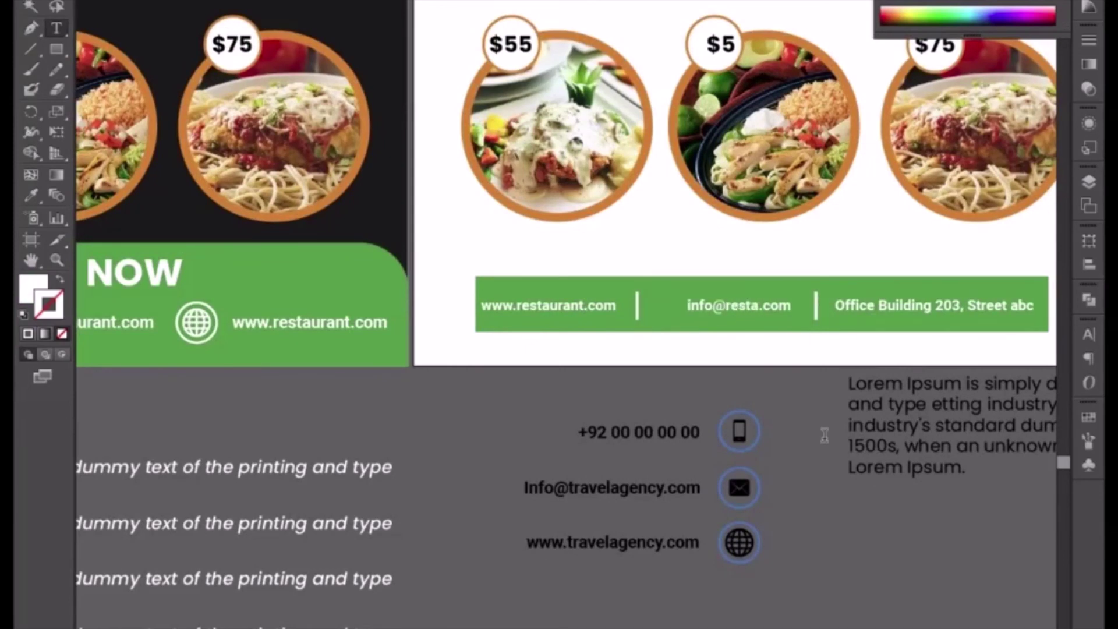
{"action": "type", "text": "urant"}
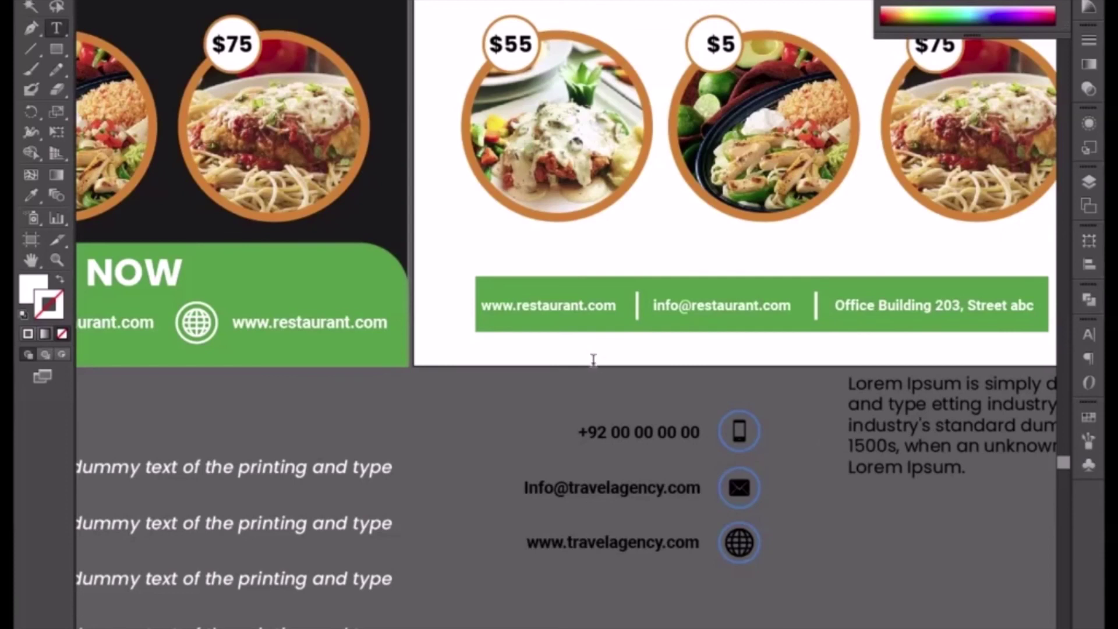
Nudge the website text, the email text and the divider between them slightly right to even the contact bar's spacing
{"action": "left_click", "coordinate": [30, 5]}
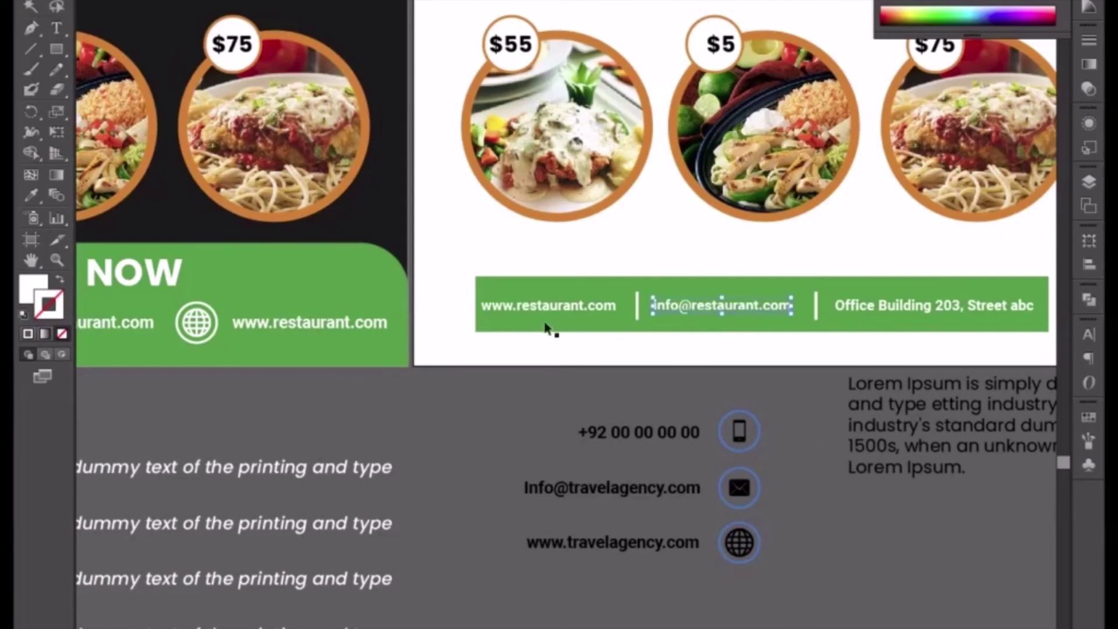
{"action": "left_click", "coordinate": [571, 310], "text": "shift"}
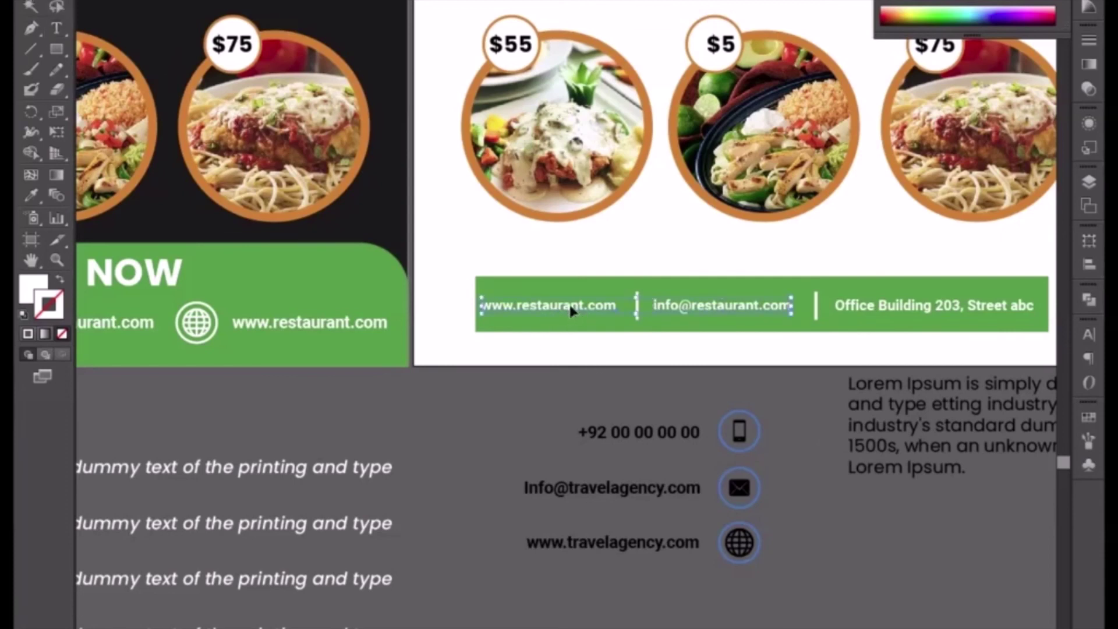
{"action": "key", "text": "Right"}
{"action": "key", "text": "Right"}
{"action": "key", "text": "Right"}
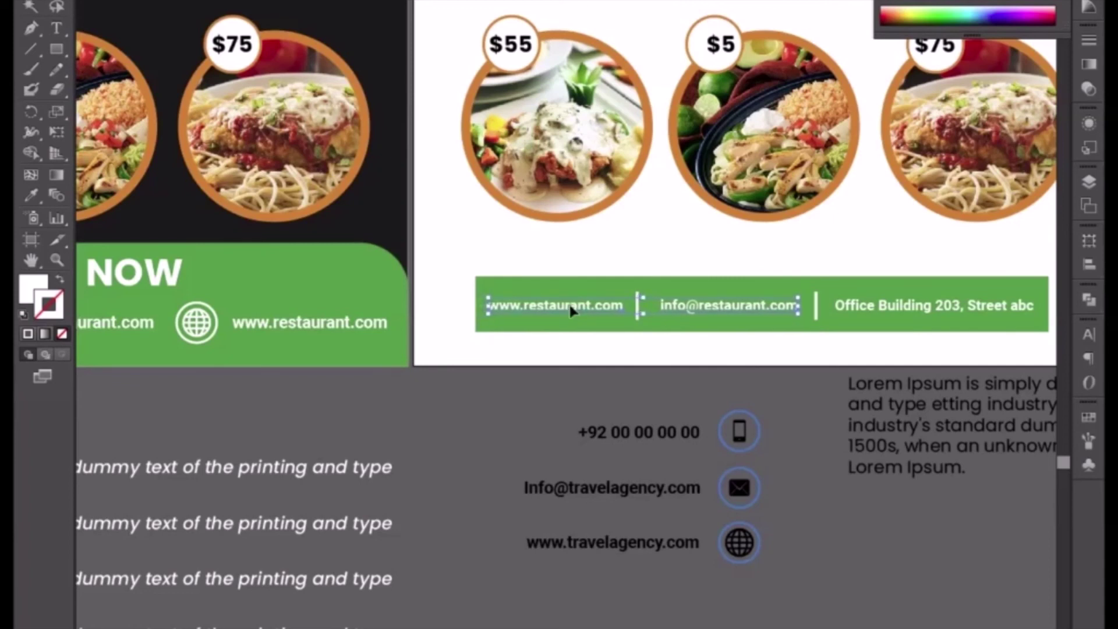
{"action": "left_click", "coordinate": [637, 314]}
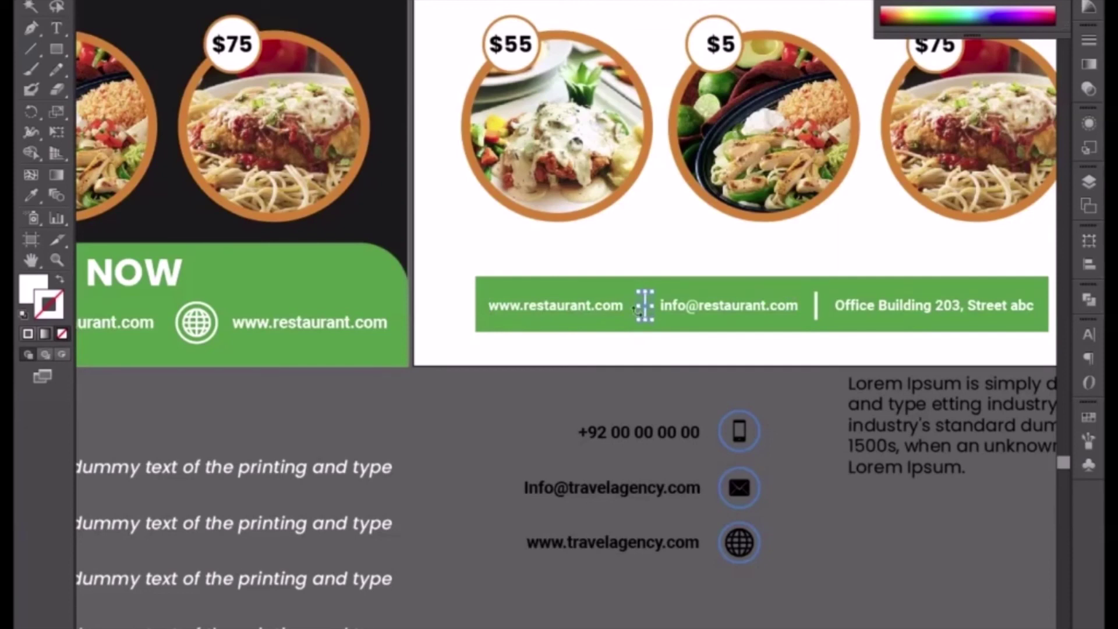
{"action": "left_click", "coordinate": [578, 392]}
{"action": "left_click", "coordinate": [730, 311]}
Review both flyer artboards from the contact details up to the header photos and logos
{"action": "key", "text": "ctrl+minus"}
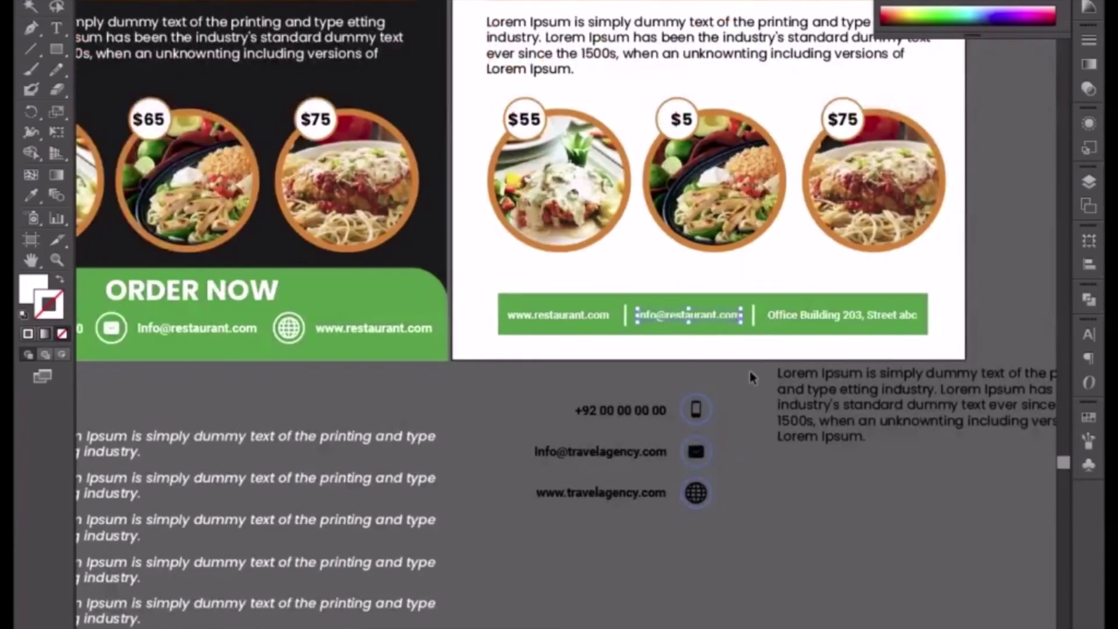
{"action": "left_click", "coordinate": [516, 379]}
{"action": "left_click_drag", "start_coordinate": [517, 379], "coordinate": [668, 381]}
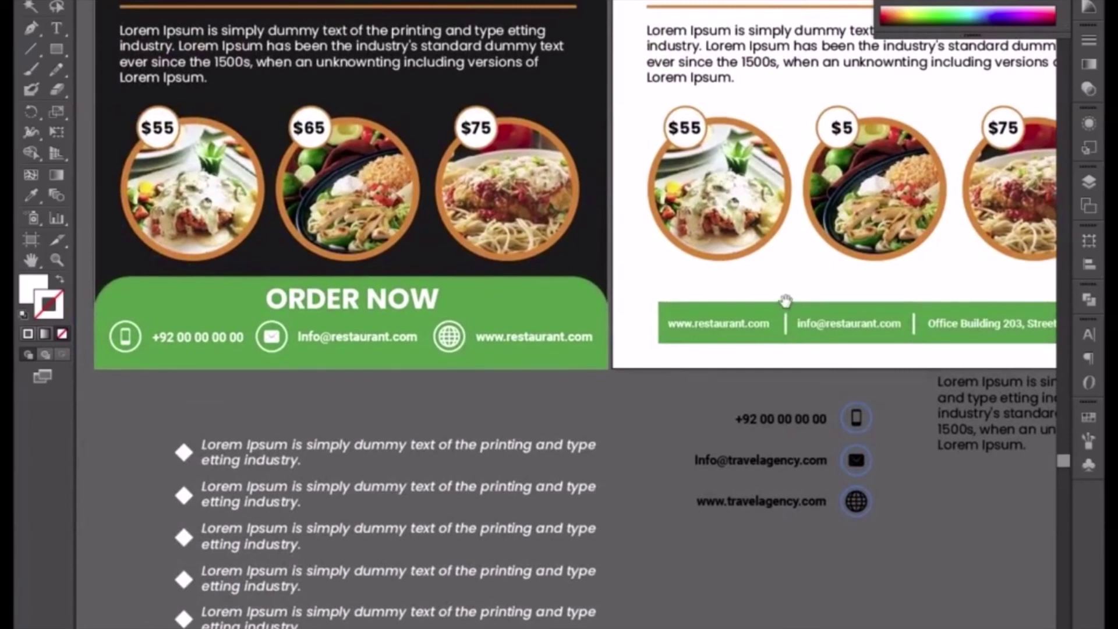
{"action": "left_click_drag", "start_coordinate": [785, 302], "coordinate": [643, 476]}
{"action": "key", "text": "ctrl+minus"}
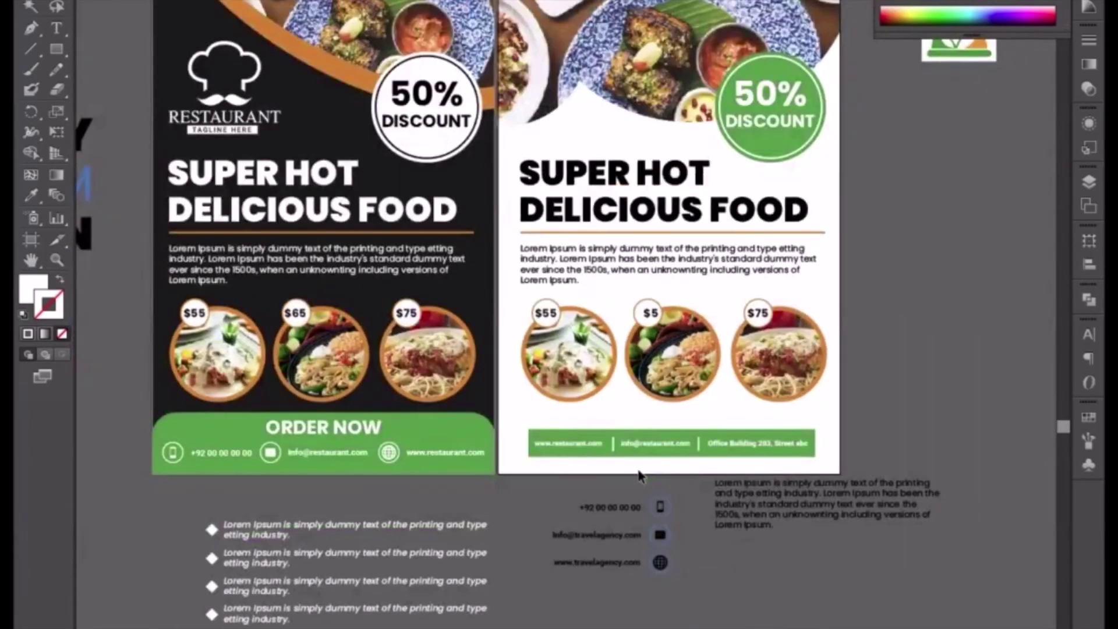
{"action": "left_click_drag", "start_coordinate": [681, 392], "coordinate": [652, 474]}
{"action": "scroll", "coordinate": [651, 473], "scroll_direction": "up", "scroll_amount": 5}
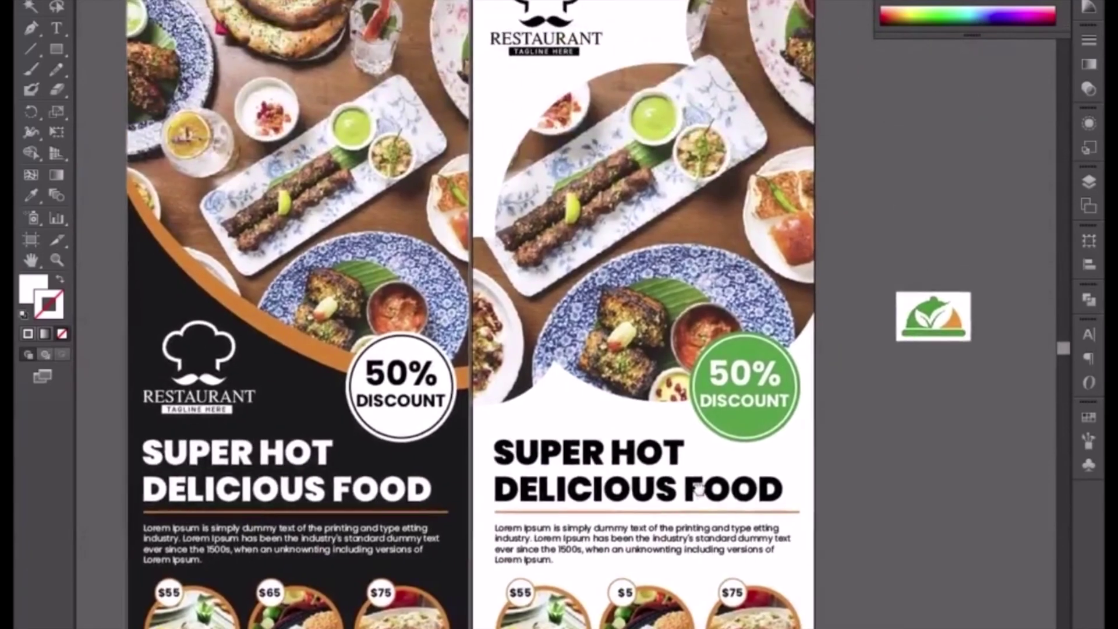
{"action": "key", "text": "ctrl+minus"}
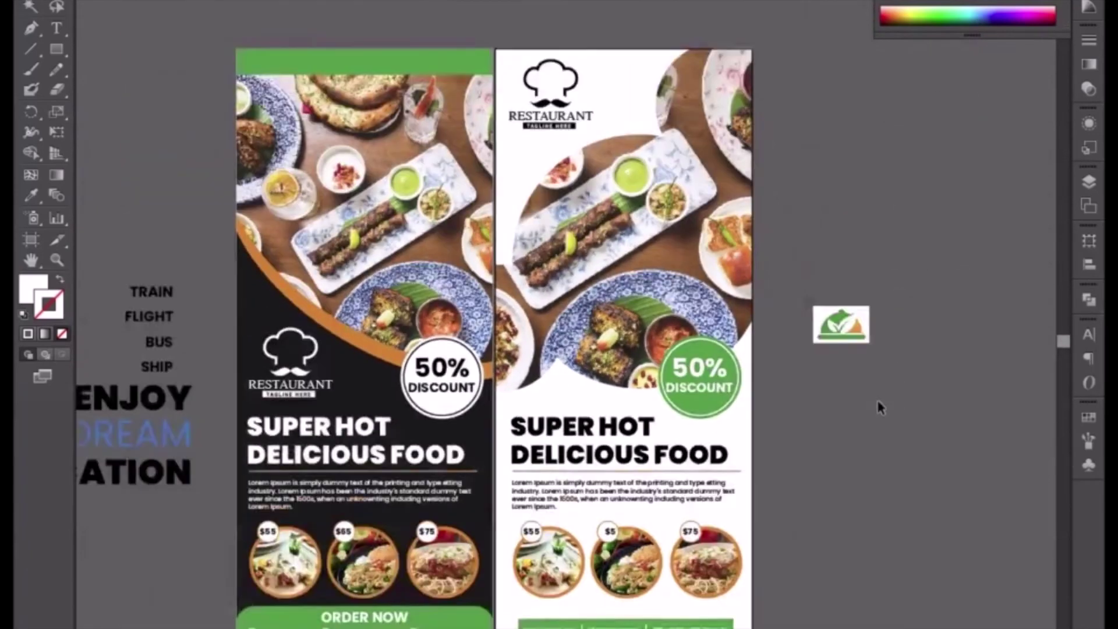